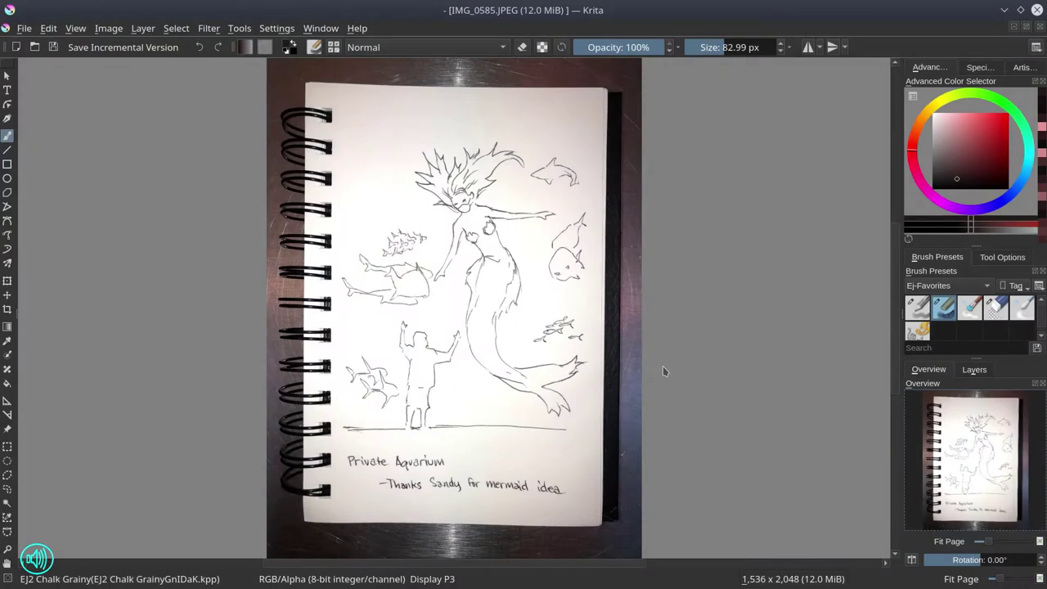
# Step: Scale the image to a width of 3750 px at a resolution of 300 pixels/inch, keeping proportions constrained
pyautogui.click(104, 28)
pyautogui.click(168, 237)
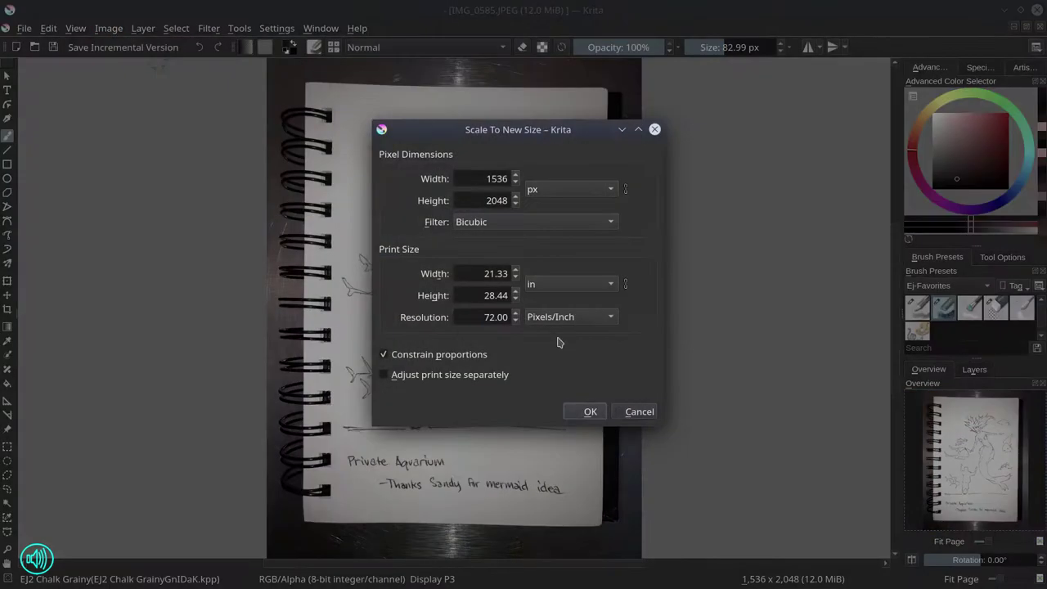
pyautogui.doubleClick(504, 318)
pyautogui.write('300')
pyautogui.moveTo(478, 180); pyautogui.dragTo(517, 178)
pyautogui.write('3750')
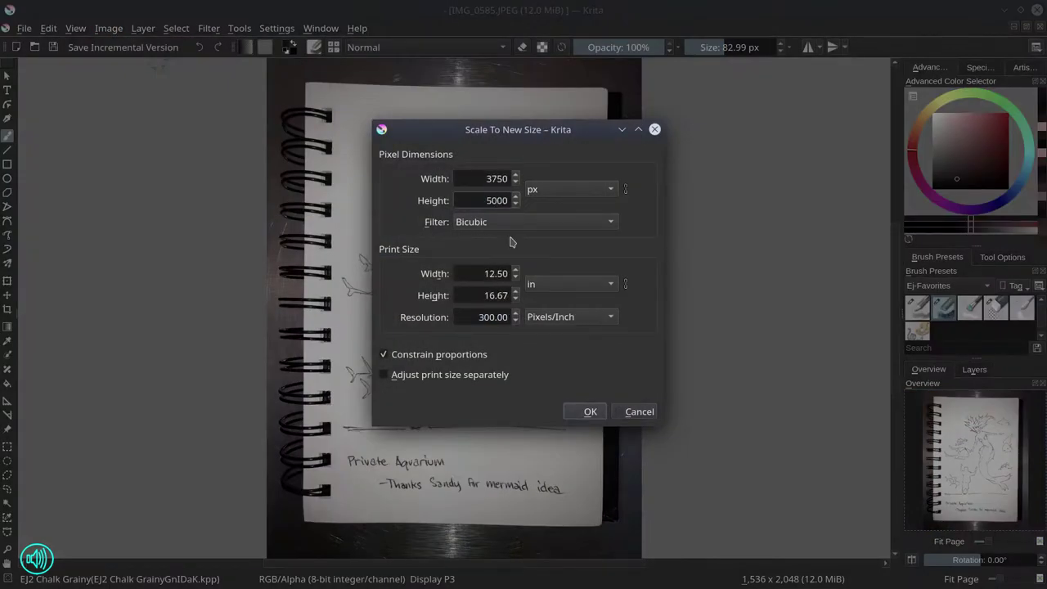
pyautogui.click(596, 411)
# Step: Save the image as a Krita document named 2020-04-26-DSP-Sandys-Aquarium in the 2020-Dailies folder
pyautogui.click(21, 33)
pyautogui.click(54, 119)
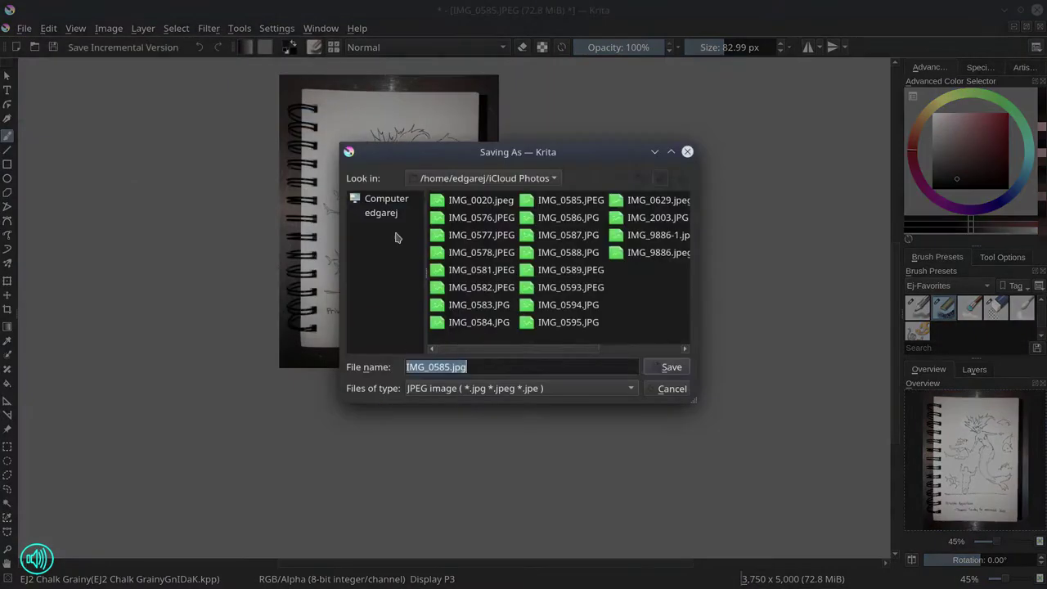
pyautogui.click(383, 213)
pyautogui.doubleClick(473, 289)
pyautogui.doubleClick(481, 213)
pyautogui.doubleClick(483, 235)
pyautogui.click(488, 388)
pyautogui.click(164, 144)
pyautogui.tripleClick(441, 367)
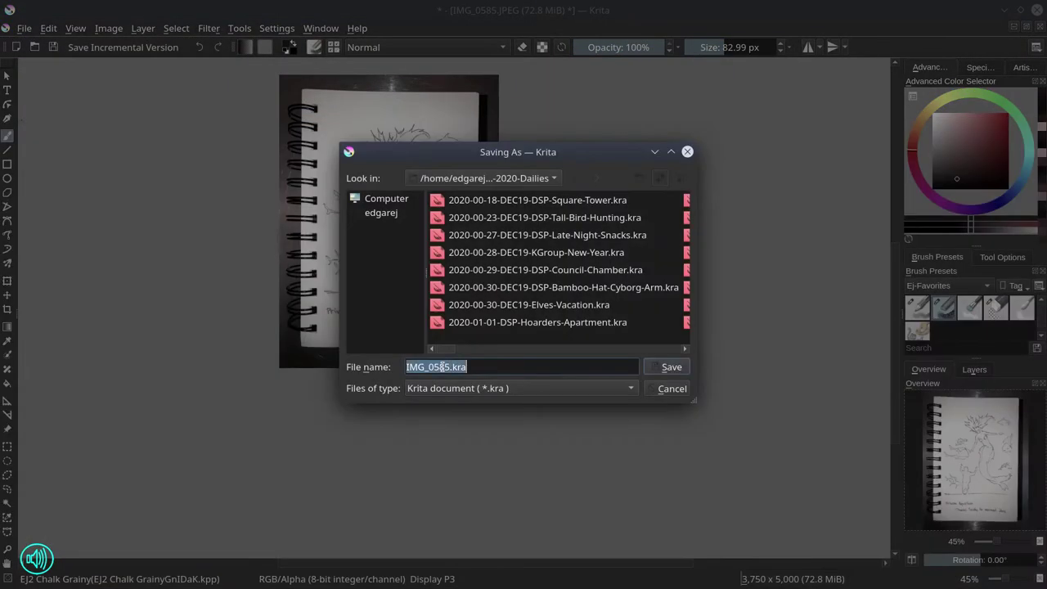
pyautogui.write('2020-04-26-DSP-Sandys-Aquarium')
pyautogui.click(674, 369)
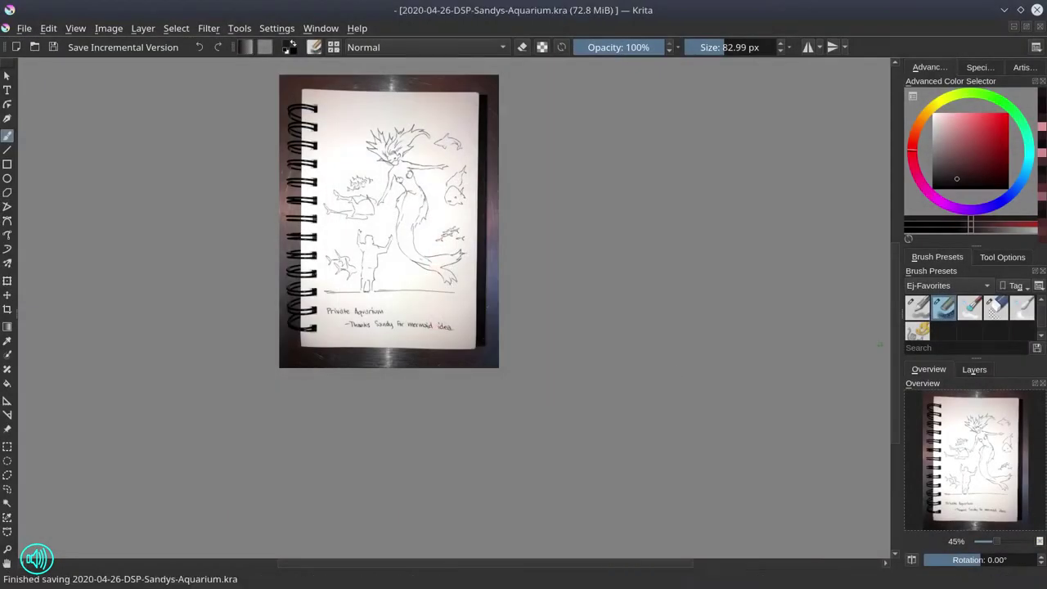
# Step: Add a new paint layer above the photo, choose the EJ1 Basic-Flow Opacity brush preset, and save the document
pyautogui.click(974, 370)
pyautogui.click(913, 560)
pyautogui.click(919, 308)
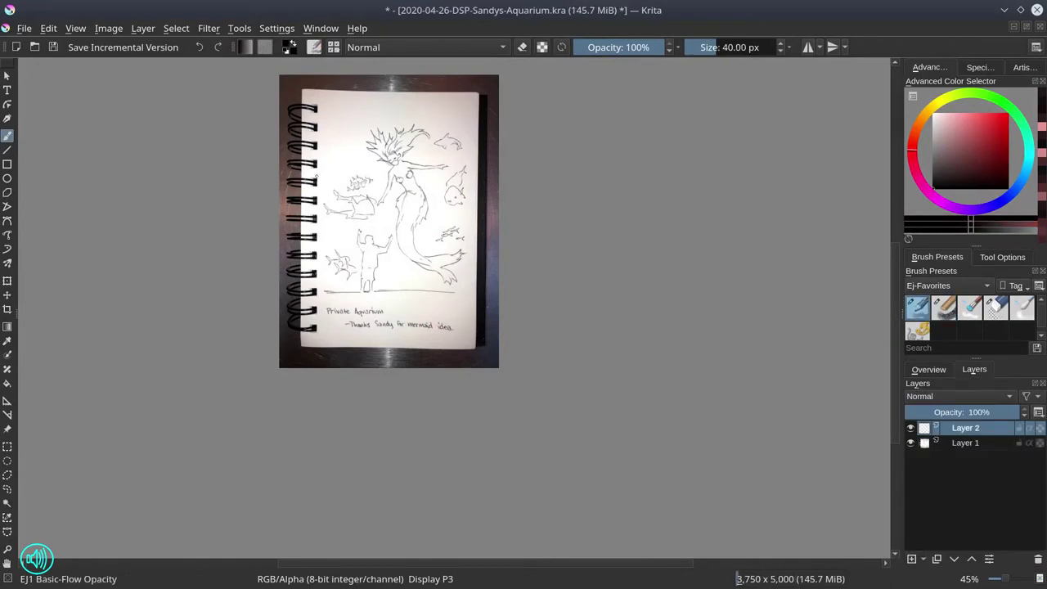
pyautogui.hotkey('ctrl', 's')
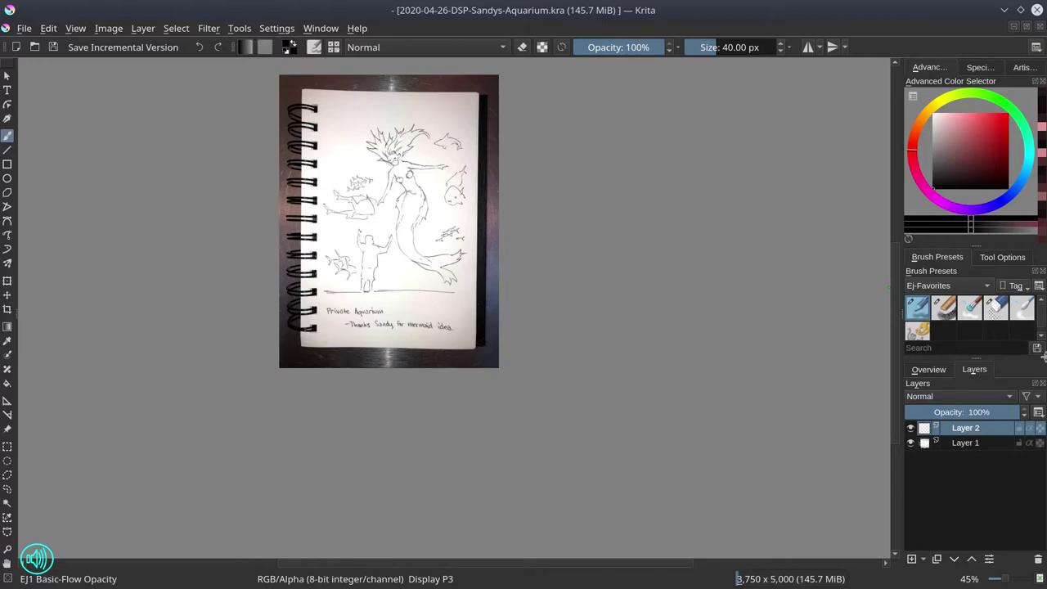
# Step: Lower the opacity of the photo on Layer 1 and lock it, with Layer 2 active for tracing
pyautogui.moveTo(427, 274)
pyautogui.mouseDown()
pyautogui.moveTo(458, 182)
pyautogui.moveTo(558, 555)
pyautogui.mouseUp()
pyautogui.moveTo(378, 201)
pyautogui.mouseDown()
pyautogui.moveTo(363, 200)
pyautogui.moveTo(380, 214)
pyautogui.mouseUp()
pyautogui.click(983, 445)
pyautogui.click(928, 412)
pyautogui.click(1019, 443)
pyautogui.click(974, 429)
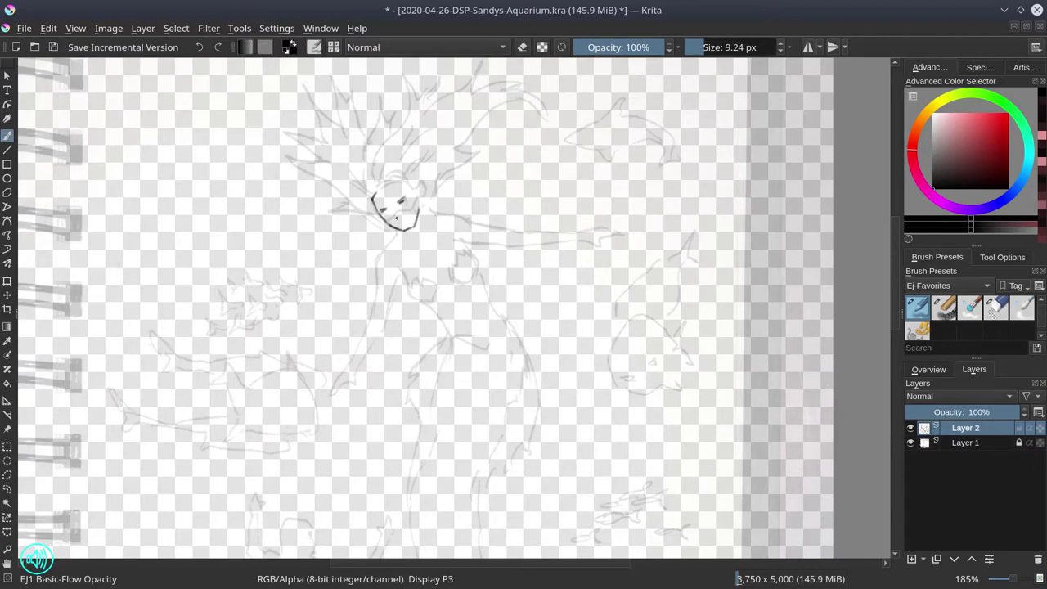
# Step: Trace the mermaid's ears, forehead line and lowered arm with its hand on Layer 2
pyautogui.moveTo(415, 180); pyautogui.dragTo(423, 200)
pyautogui.moveTo(382, 189); pyautogui.dragTo(409, 185)
pyautogui.moveTo(372, 189); pyautogui.dragTo(378, 164)
pyautogui.hotkey('ctrl', 'z')
pyautogui.moveTo(386, 252)
pyautogui.mouseDown()
pyautogui.moveTo(374, 292)
pyautogui.moveTo(382, 282)
pyautogui.mouseUp()
pyautogui.moveTo(385, 322)
pyautogui.mouseDown()
pyautogui.moveTo(400, 278)
pyautogui.moveTo(381, 277)
pyautogui.moveTo(351, 355)
pyautogui.moveTo(358, 336)
pyautogui.moveTo(354, 386)
pyautogui.mouseUp()
pyautogui.click(997, 309)
pyautogui.click(918, 308)
pyautogui.hotkey('ctrl', 'z')
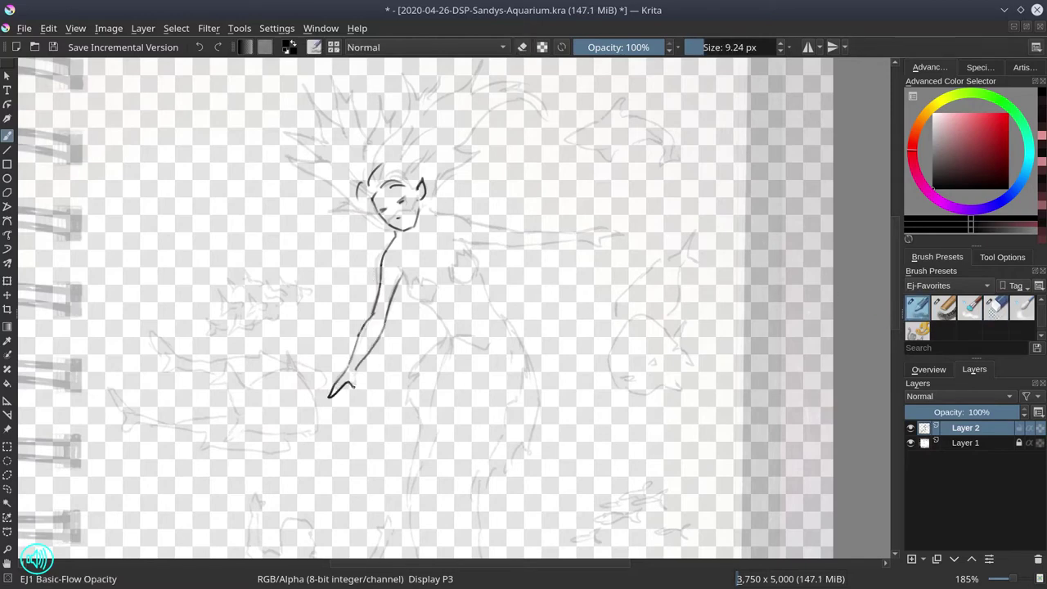
# Step: Trace the mermaid's torso, shell top, waist and outstretched arm, erasing stray line parts
pyautogui.moveTo(402, 274)
pyautogui.mouseDown()
pyautogui.moveTo(443, 318)
pyautogui.moveTo(494, 303)
pyautogui.moveTo(509, 335)
pyautogui.mouseUp()
pyautogui.moveTo(451, 335); pyautogui.dragTo(473, 359)
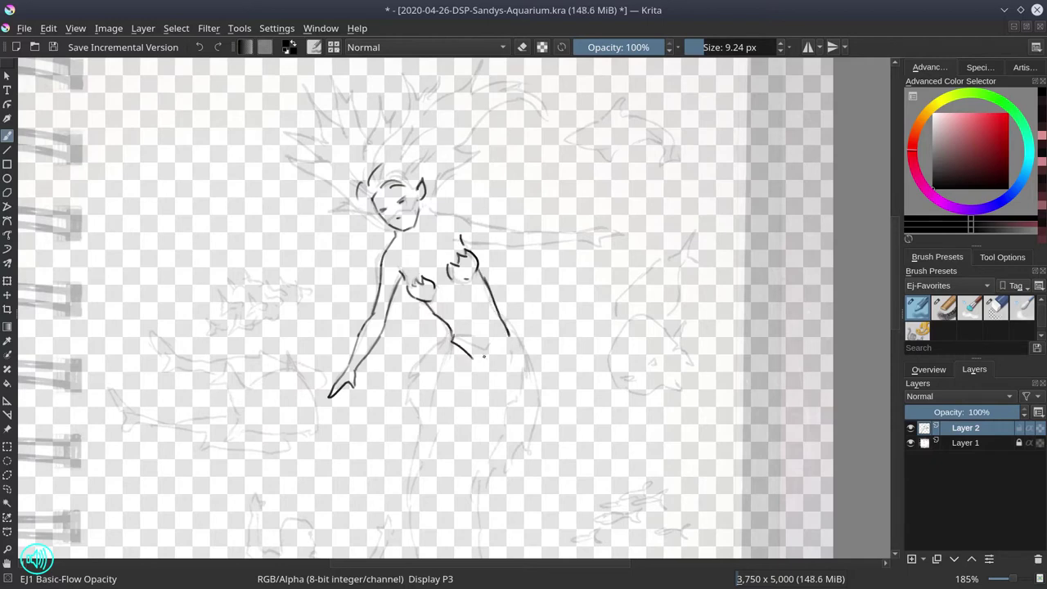
pyautogui.moveTo(420, 208)
pyautogui.mouseDown()
pyautogui.moveTo(463, 211)
pyautogui.moveTo(484, 243)
pyautogui.moveTo(515, 243)
pyautogui.moveTo(520, 222)
pyautogui.moveTo(471, 239)
pyautogui.moveTo(583, 243)
pyautogui.moveTo(468, 239)
pyautogui.moveTo(507, 219)
pyautogui.moveTo(562, 219)
pyautogui.moveTo(602, 204)
pyautogui.mouseUp()
pyautogui.click(996, 308)
pyautogui.click(918, 307)
pyautogui.click(997, 311)
pyautogui.click(919, 310)
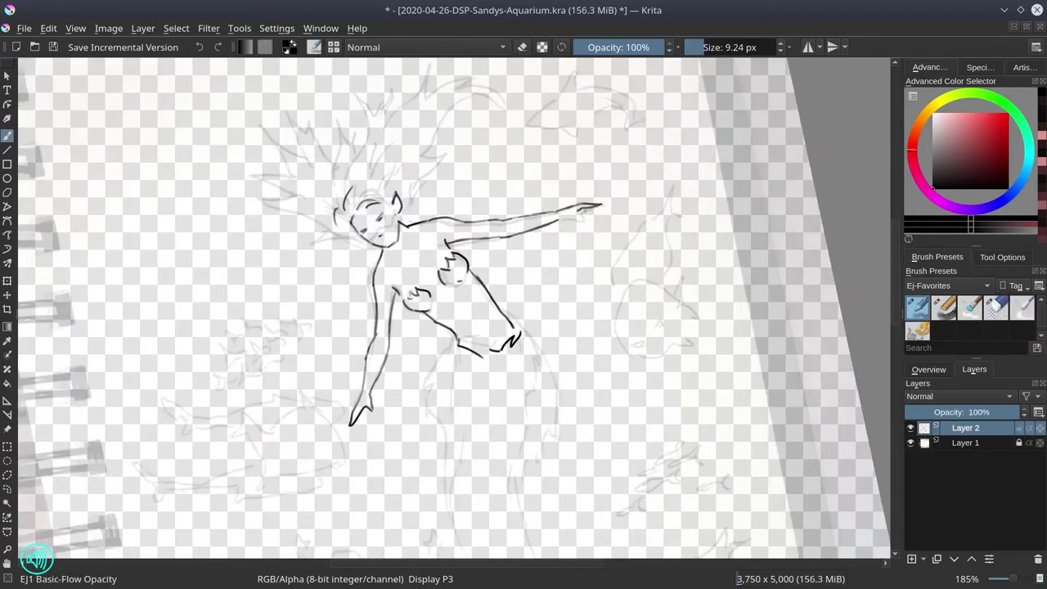
# Step: Straighten the canvas rotation and trace the mermaid's hips, side fins and upper tail
pyautogui.press('5')
pyautogui.moveTo(548, 379); pyautogui.dragTo(565, 283)
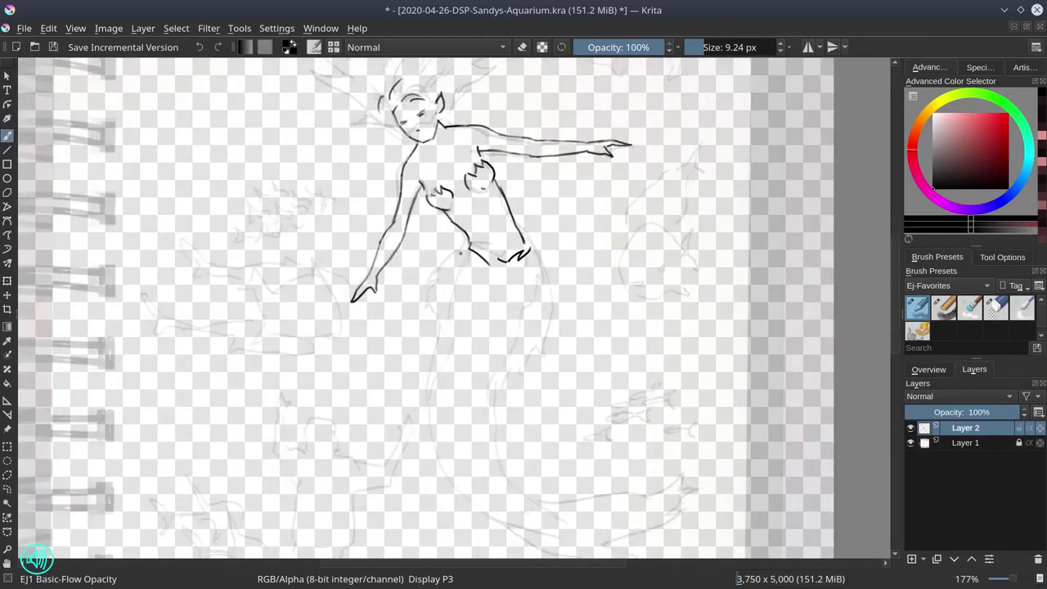
pyautogui.moveTo(466, 241); pyautogui.dragTo(416, 303)
pyautogui.moveTo(432, 292)
pyautogui.mouseDown()
pyautogui.moveTo(419, 328)
pyautogui.moveTo(426, 370)
pyautogui.mouseUp()
pyautogui.moveTo(466, 260)
pyautogui.mouseDown()
pyautogui.moveTo(448, 364)
pyautogui.moveTo(427, 409)
pyautogui.mouseUp()
pyautogui.moveTo(425, 365)
pyautogui.mouseDown()
pyautogui.moveTo(427, 404)
pyautogui.moveTo(436, 450)
pyautogui.mouseUp()
pyautogui.moveTo(528, 251)
pyautogui.mouseDown()
pyautogui.moveTo(534, 317)
pyautogui.moveTo(494, 445)
pyautogui.mouseUp()
pyautogui.moveTo(543, 344); pyautogui.dragTo(509, 393)
pyautogui.moveTo(522, 236)
pyautogui.mouseDown()
pyautogui.moveTo(553, 301)
pyautogui.moveTo(557, 353)
pyautogui.mouseUp()
pyautogui.moveTo(557, 353); pyautogui.dragTo(546, 361)
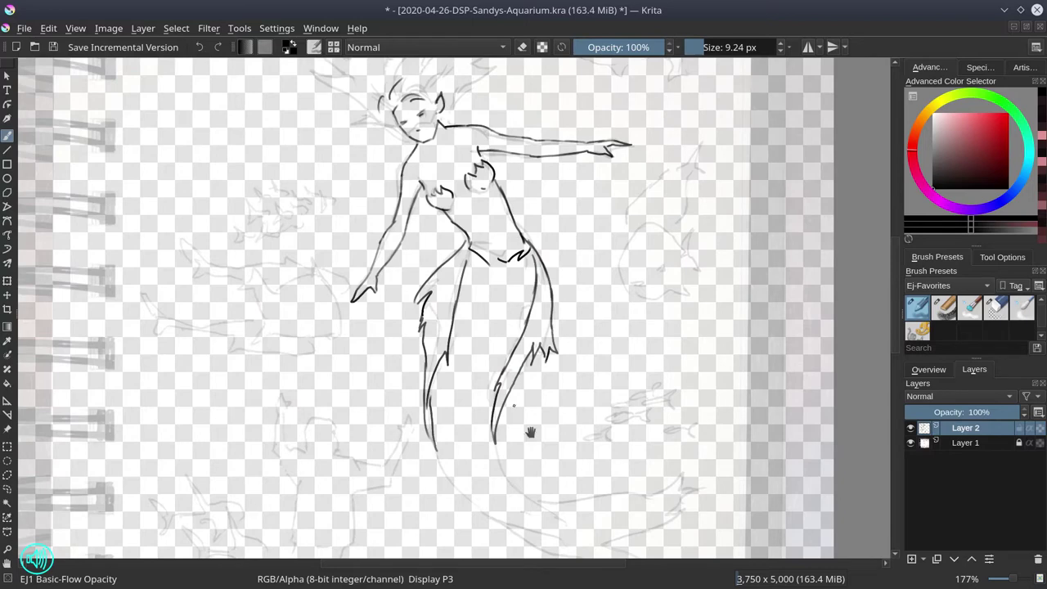
# Step: Trace the curve of the mermaid's lower tail and both lobes of the jagged tail fin
pyautogui.moveTo(531, 433); pyautogui.dragTo(460, 335)
pyautogui.moveTo(425, 349); pyautogui.dragTo(445, 390)
pyautogui.moveTo(366, 361)
pyautogui.mouseDown()
pyautogui.moveTo(463, 429)
pyautogui.moveTo(509, 444)
pyautogui.mouseUp()
pyautogui.moveTo(470, 414); pyautogui.dragTo(508, 444)
pyautogui.moveTo(431, 424)
pyautogui.mouseDown()
pyautogui.moveTo(530, 473)
pyautogui.moveTo(548, 513)
pyautogui.mouseUp()
pyautogui.moveTo(547, 501); pyautogui.dragTo(596, 507)
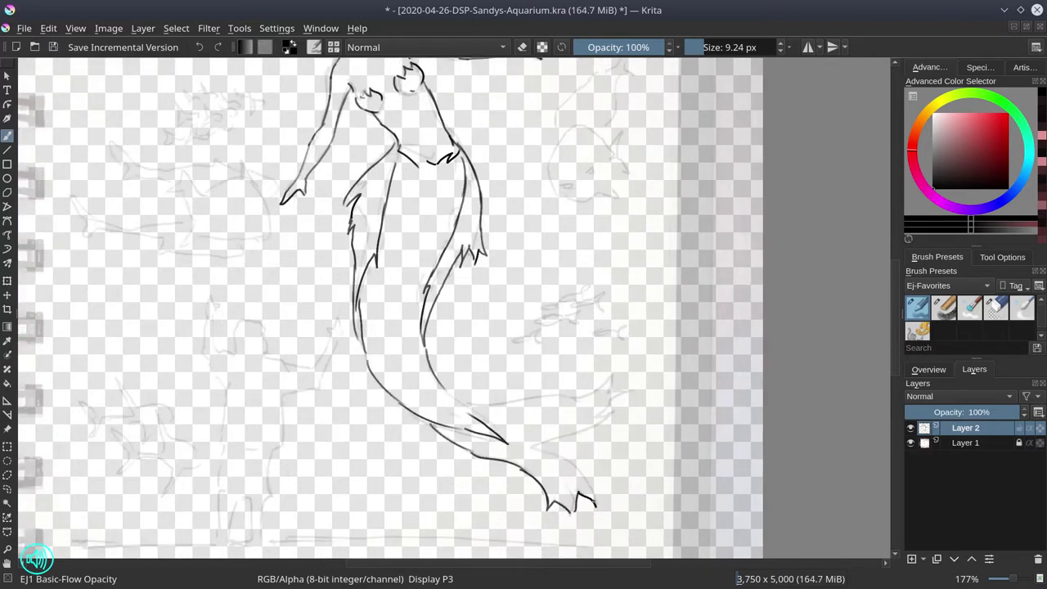
pyautogui.moveTo(534, 449); pyautogui.dragTo(594, 494)
pyautogui.moveTo(537, 448); pyautogui.dragTo(628, 393)
pyautogui.moveTo(469, 405); pyautogui.dragTo(626, 378)
# Step: Add a new paint layer and trace the school of small fish above the mermaid's tail fin
pyautogui.click(911, 559)
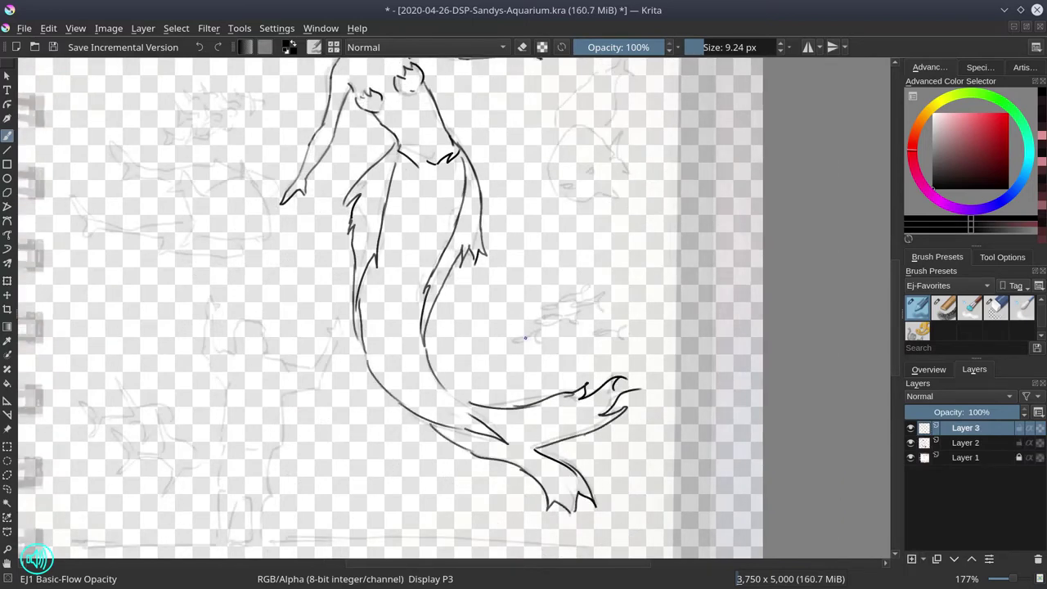
pyautogui.moveTo(540, 322)
pyautogui.mouseDown()
pyautogui.moveTo(576, 312)
pyautogui.moveTo(591, 287)
pyautogui.moveTo(606, 295)
pyautogui.mouseUp()
pyautogui.moveTo(596, 333); pyautogui.dragTo(622, 328)
pyautogui.moveTo(596, 333); pyautogui.dragTo(622, 336)
pyautogui.moveTo(627, 325); pyautogui.dragTo(627, 339)
# Step: Trace the large round fish and its long raised tail to the right of the mermaid
pyautogui.moveTo(586, 188); pyautogui.dragTo(588, 330)
pyautogui.moveTo(559, 290)
pyautogui.mouseDown()
pyautogui.moveTo(595, 344)
pyautogui.moveTo(623, 340)
pyautogui.mouseUp()
pyautogui.moveTo(561, 338); pyautogui.dragTo(566, 342)
pyautogui.moveTo(561, 286); pyautogui.dragTo(616, 292)
pyautogui.moveTo(615, 290)
pyautogui.mouseDown()
pyautogui.moveTo(632, 328)
pyautogui.moveTo(619, 322)
pyautogui.mouseUp()
pyautogui.moveTo(558, 275)
pyautogui.mouseDown()
pyautogui.moveTo(580, 232)
pyautogui.moveTo(629, 216)
pyautogui.mouseUp()
pyautogui.moveTo(627, 216); pyautogui.dragTo(607, 273)
# Step: Trace the dolphin in the upper right of the sketch
pyautogui.moveTo(573, 180); pyautogui.dragTo(588, 310)
pyautogui.moveTo(528, 228)
pyautogui.mouseDown()
pyautogui.moveTo(563, 208)
pyautogui.moveTo(623, 226)
pyautogui.moveTo(630, 249)
pyautogui.mouseUp()
pyautogui.moveTo(538, 237); pyautogui.dragTo(617, 245)
# Step: Trace the head and fins of the large front fish to the left of the mermaid
pyautogui.moveTo(282, 434); pyautogui.dragTo(478, 254)
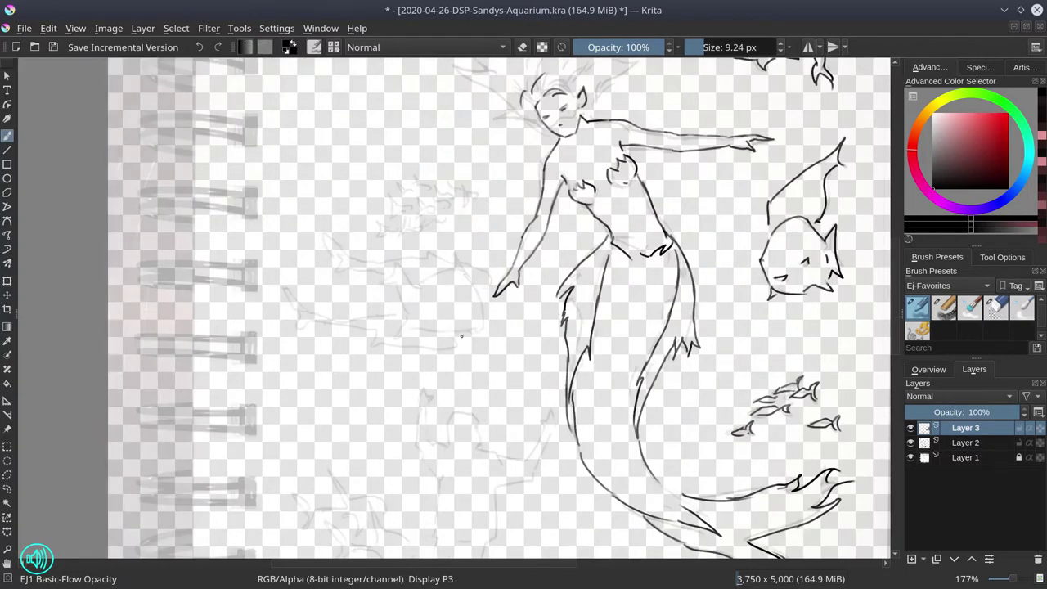
pyautogui.moveTo(394, 258); pyautogui.dragTo(385, 284)
pyautogui.moveTo(394, 258)
pyautogui.mouseDown()
pyautogui.moveTo(410, 285)
pyautogui.moveTo(405, 308)
pyautogui.mouseUp()
pyautogui.moveTo(405, 312); pyautogui.dragTo(428, 329)
pyautogui.moveTo(418, 283); pyautogui.dragTo(454, 250)
pyautogui.moveTo(455, 249)
pyautogui.mouseDown()
pyautogui.moveTo(483, 320)
pyautogui.moveTo(470, 332)
pyautogui.mouseUp()
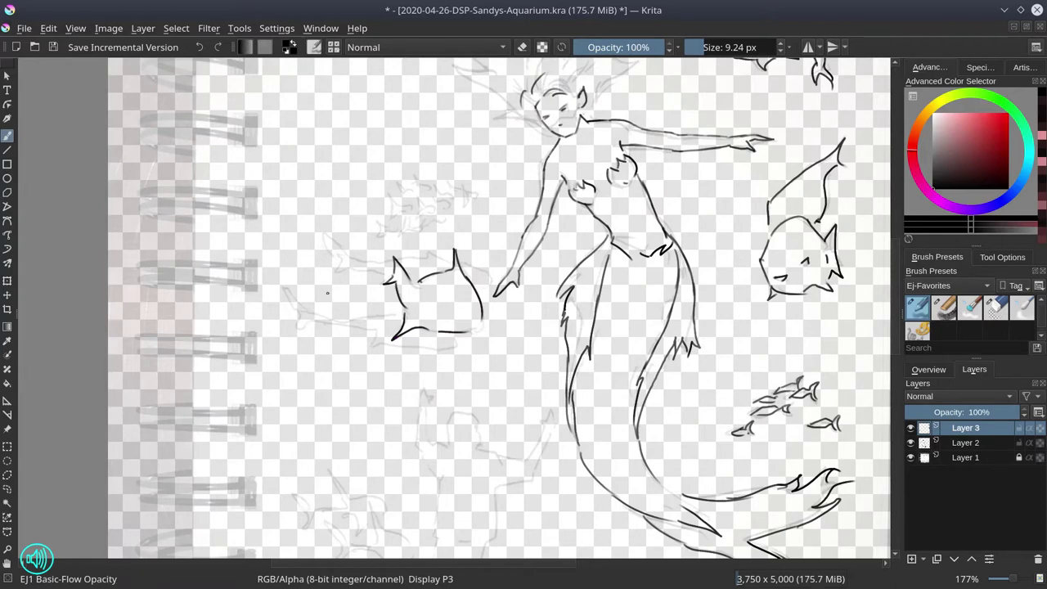
# Step: Trace the long tails and remaining body lines of the overlapping large fish beside the mermaid's lowered hand
pyautogui.moveTo(284, 288); pyautogui.dragTo(307, 311)
pyautogui.moveTo(307, 312)
pyautogui.mouseDown()
pyautogui.moveTo(299, 334)
pyautogui.moveTo(397, 312)
pyautogui.moveTo(382, 322)
pyautogui.mouseUp()
pyautogui.moveTo(368, 353); pyautogui.dragTo(458, 347)
pyautogui.moveTo(320, 233)
pyautogui.mouseDown()
pyautogui.moveTo(360, 272)
pyautogui.moveTo(384, 266)
pyautogui.mouseUp()
pyautogui.moveTo(406, 262)
pyautogui.mouseDown()
pyautogui.moveTo(448, 250)
pyautogui.moveTo(494, 280)
pyautogui.mouseUp()
# Step: Trace the school of small fish above the large fish on the left of the sketch
pyautogui.moveTo(378, 221)
pyautogui.mouseDown()
pyautogui.moveTo(381, 234)
pyautogui.moveTo(421, 232)
pyautogui.mouseUp()
pyautogui.moveTo(389, 201); pyautogui.dragTo(406, 213)
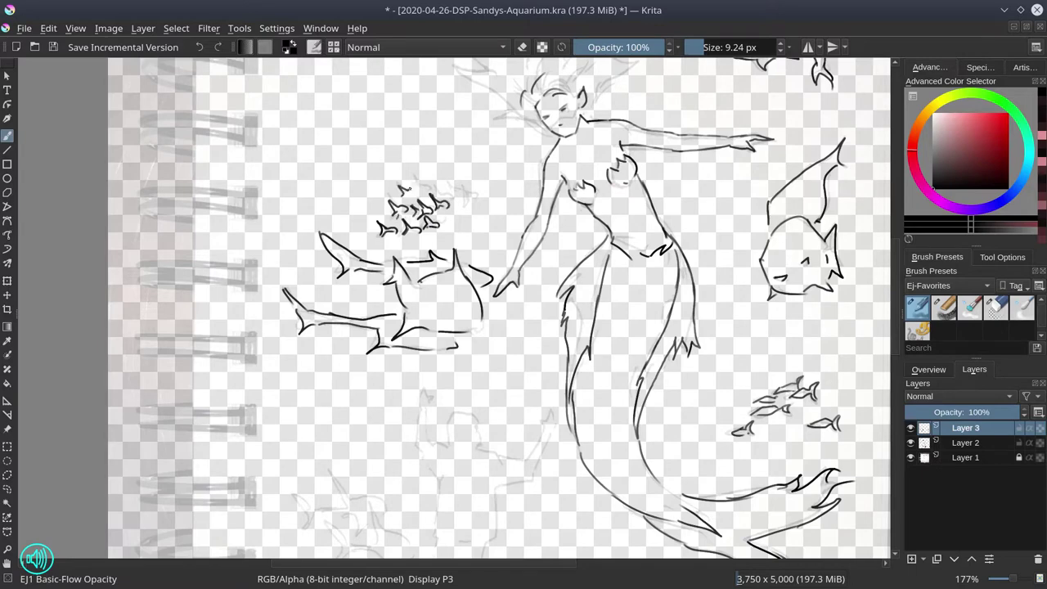
pyautogui.moveTo(450, 185); pyautogui.dragTo(465, 193)
pyautogui.moveTo(463, 186); pyautogui.dragTo(475, 197)
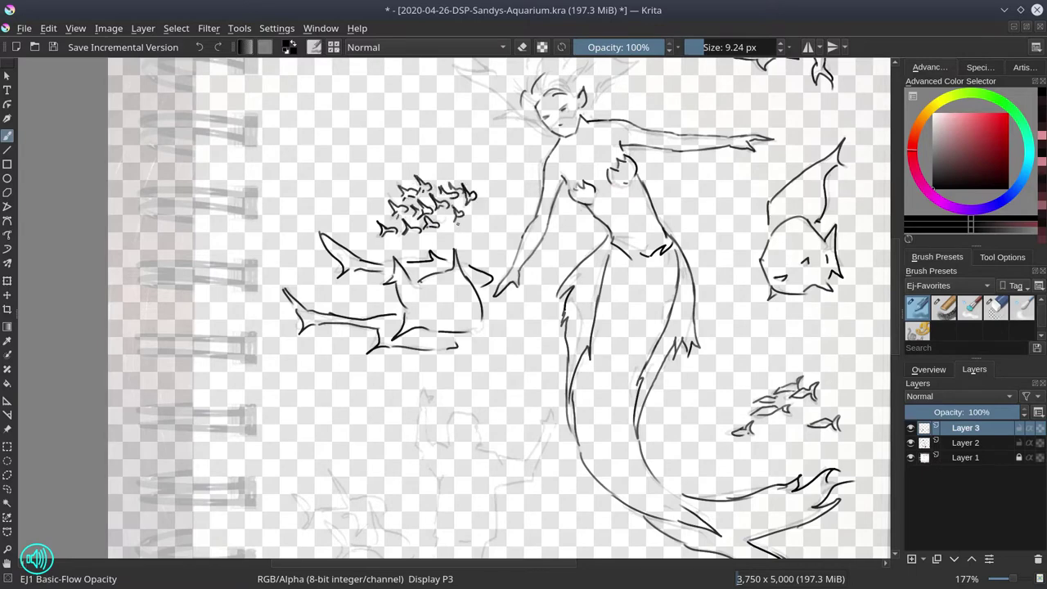
# Step: Trace the cluster of finned fish in the lower left, beside the standing figure
pyautogui.moveTo(448, 352); pyautogui.dragTo(402, 196)
pyautogui.moveTo(325, 352); pyautogui.dragTo(335, 389)
pyautogui.moveTo(341, 378)
pyautogui.mouseDown()
pyautogui.moveTo(366, 396)
pyautogui.moveTo(352, 409)
pyautogui.mouseUp()
pyautogui.moveTo(340, 409); pyautogui.dragTo(329, 435)
pyautogui.moveTo(309, 393); pyautogui.dragTo(332, 401)
pyautogui.moveTo(284, 372); pyautogui.dragTo(304, 406)
pyautogui.moveTo(244, 337); pyautogui.dragTo(279, 370)
pyautogui.moveTo(286, 316)
pyautogui.mouseDown()
pyautogui.moveTo(338, 353)
pyautogui.moveTo(316, 381)
pyautogui.mouseUp()
# Step: Hide Layer 1, Layer 2 and Layer 3, and save the document
pyautogui.click(911, 443)
pyautogui.click(911, 458)
pyautogui.click(911, 428)
pyautogui.hotkey('ctrl', 's')
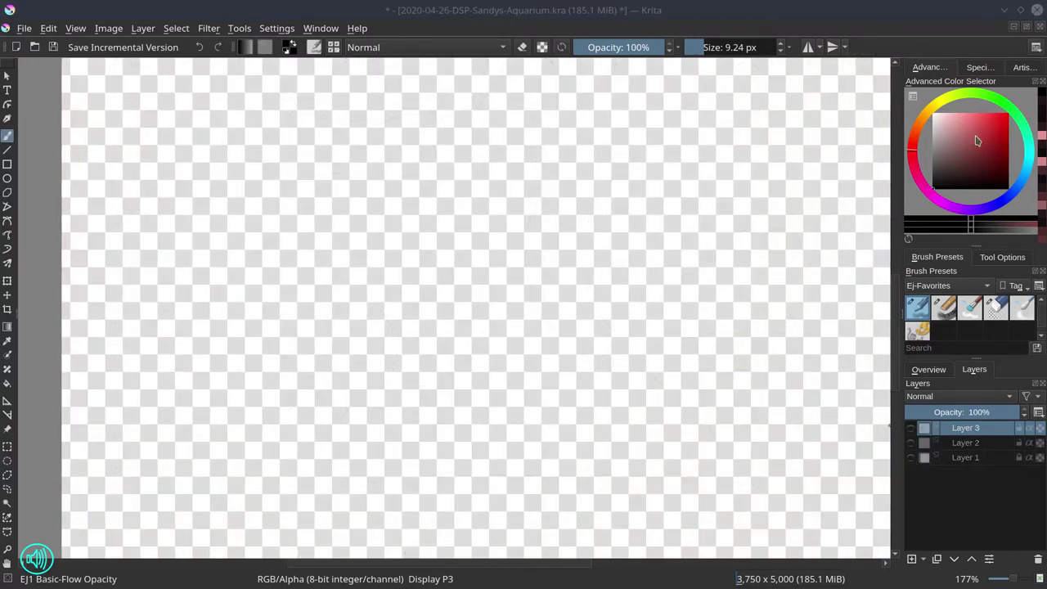
# Step: Add a new paint layer and sketch a ponytailed figure from behind, with head, shoulders and torso sides
pyautogui.click(929, 369)
pyautogui.click(975, 370)
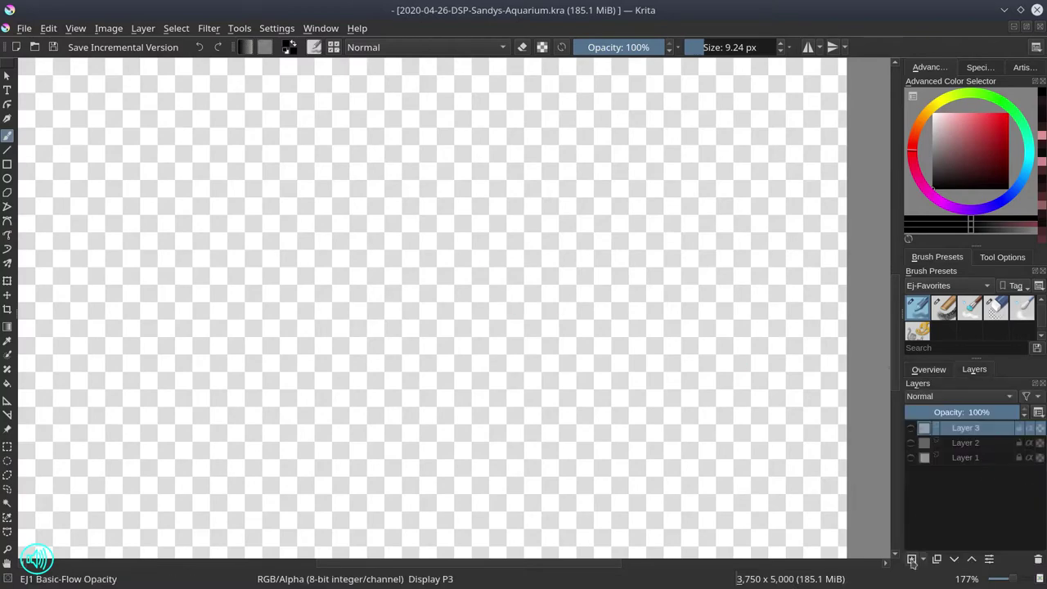
pyautogui.click(913, 560)
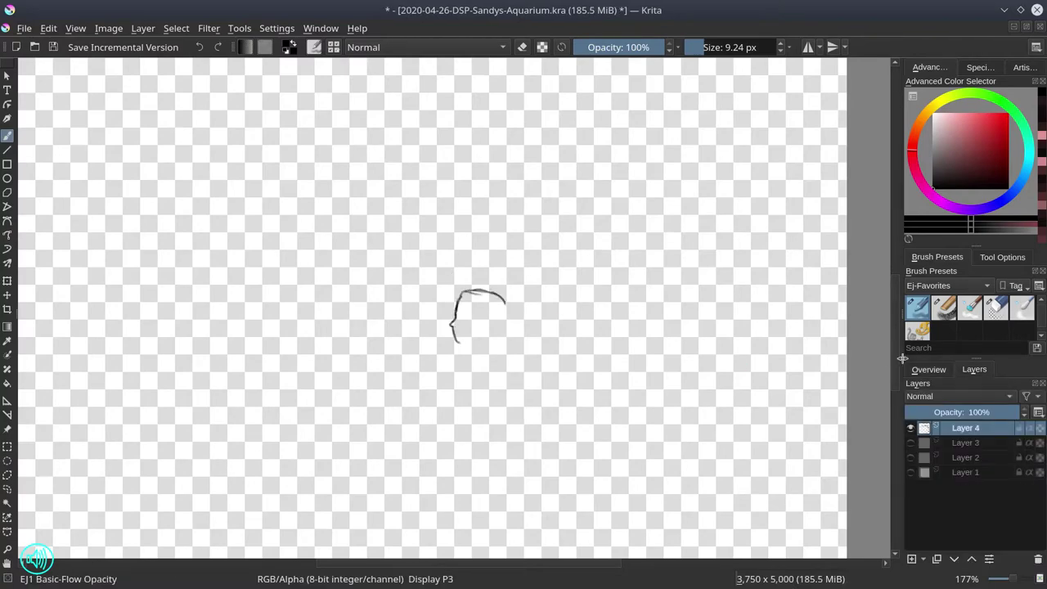
pyautogui.scroll(-3, 479, 315)
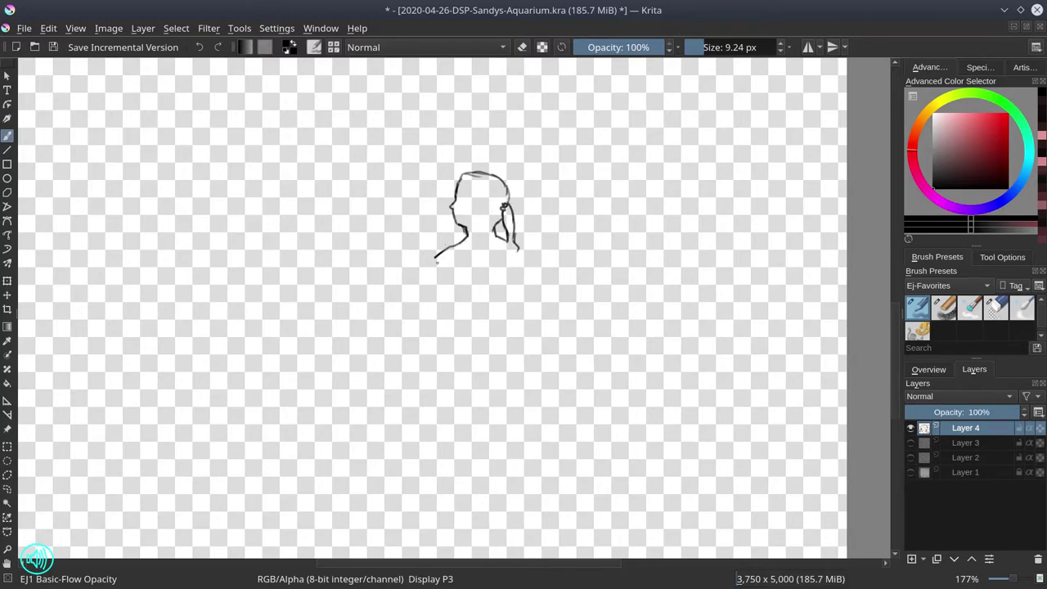
pyautogui.moveTo(454, 276); pyautogui.dragTo(461, 316)
pyautogui.moveTo(514, 276); pyautogui.dragTo(511, 328)
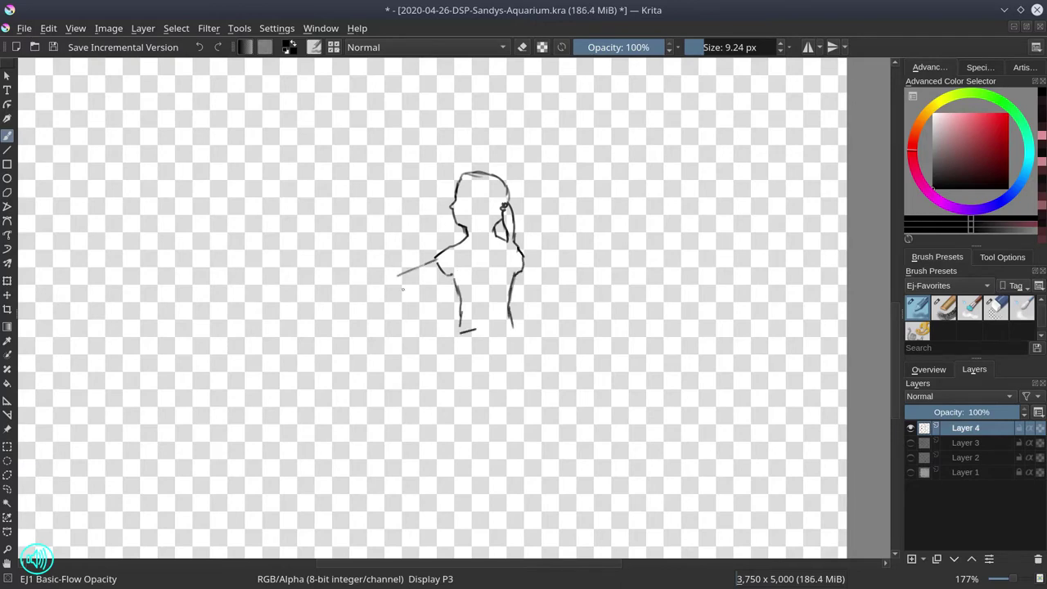
# Step: Draw the figure's bent left arm with a raised forearm, and erase the overlapping lines at the elbow
pyautogui.moveTo(401, 290); pyautogui.dragTo(445, 274)
pyautogui.press('/')
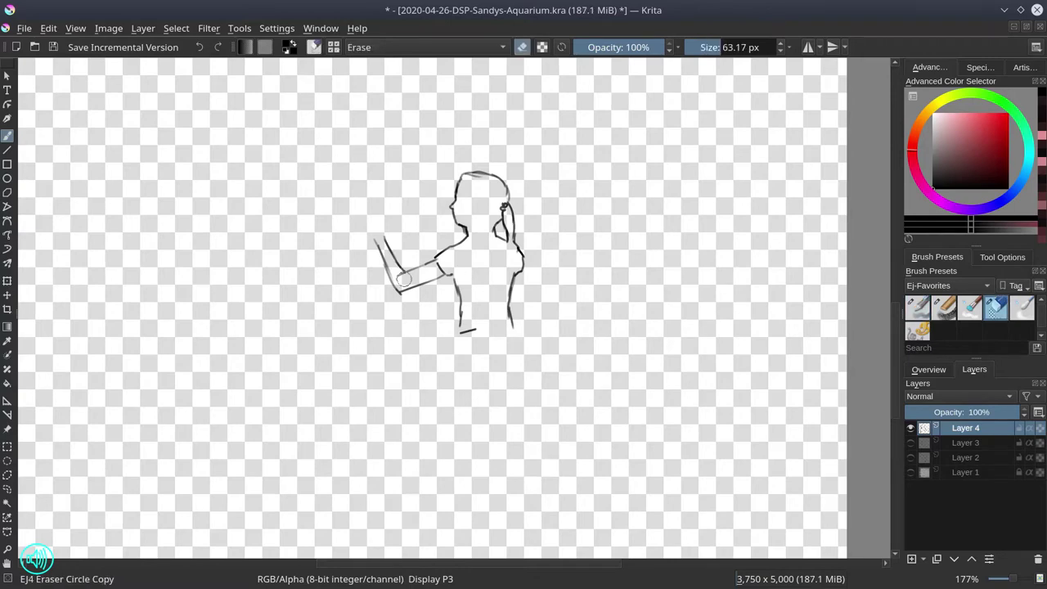
pyautogui.click(403, 279)
pyautogui.press('/')
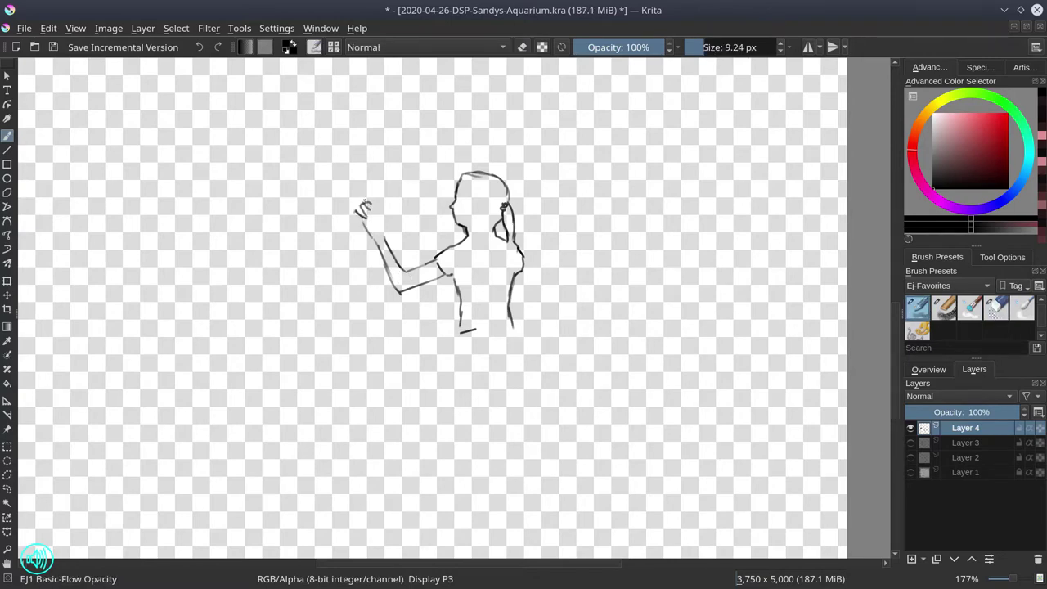
# Step: Draw the open left hand with spread fingers, cleaning up its lines with a smaller eraser
pyautogui.moveTo(365, 201); pyautogui.dragTo(386, 233)
pyautogui.press('/')
pyautogui.press('[')
pyautogui.moveTo(364, 200); pyautogui.dragTo(382, 218)
pyautogui.press('[')
pyautogui.press('/')
# Step: Outline the left hand with a polygonal selection, rotate and reposition it on the wrist, deselect, and erase overlapping lines
pyautogui.click(7, 475)
pyautogui.click(379, 173)
pyautogui.click(340, 182)
pyautogui.click(326, 204)
pyautogui.click(335, 222)
pyautogui.click(356, 225)
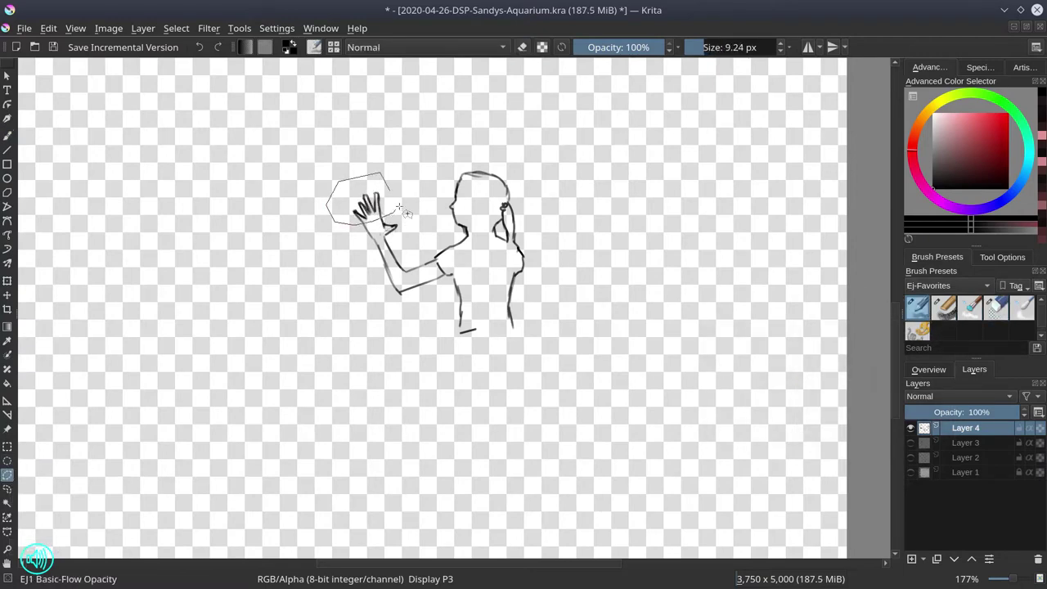
pyautogui.doubleClick(398, 206)
pyautogui.press('t')
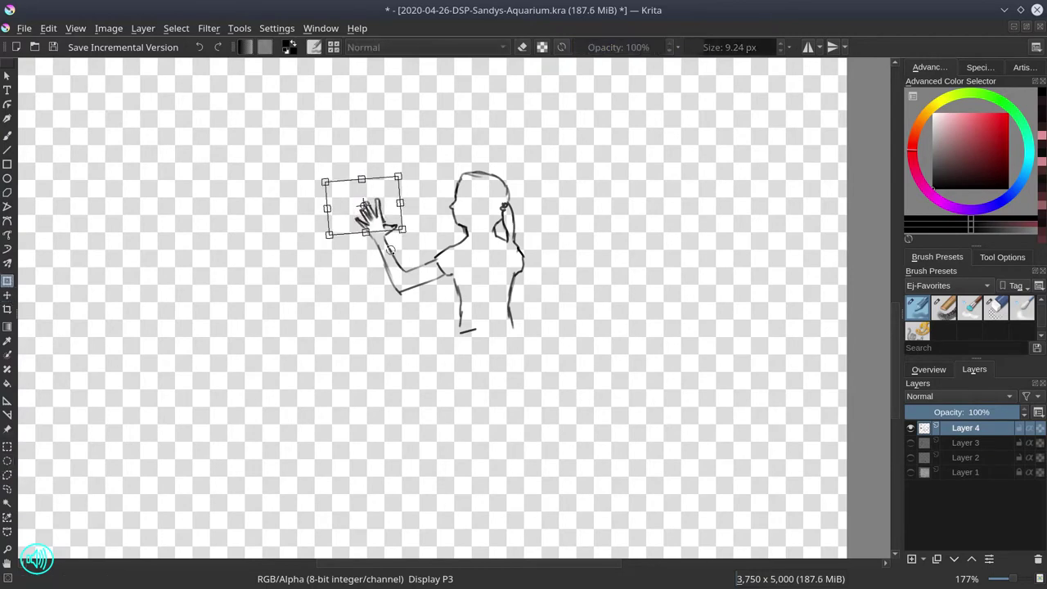
pyautogui.click(176, 28)
pyautogui.click(198, 63)
pyautogui.press('e')
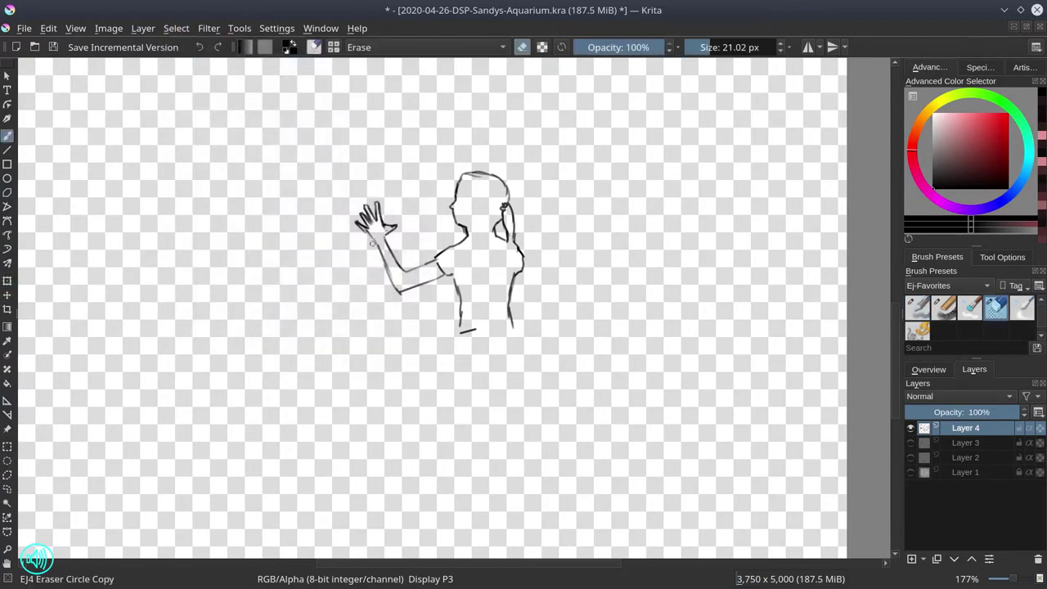
pyautogui.press('e')
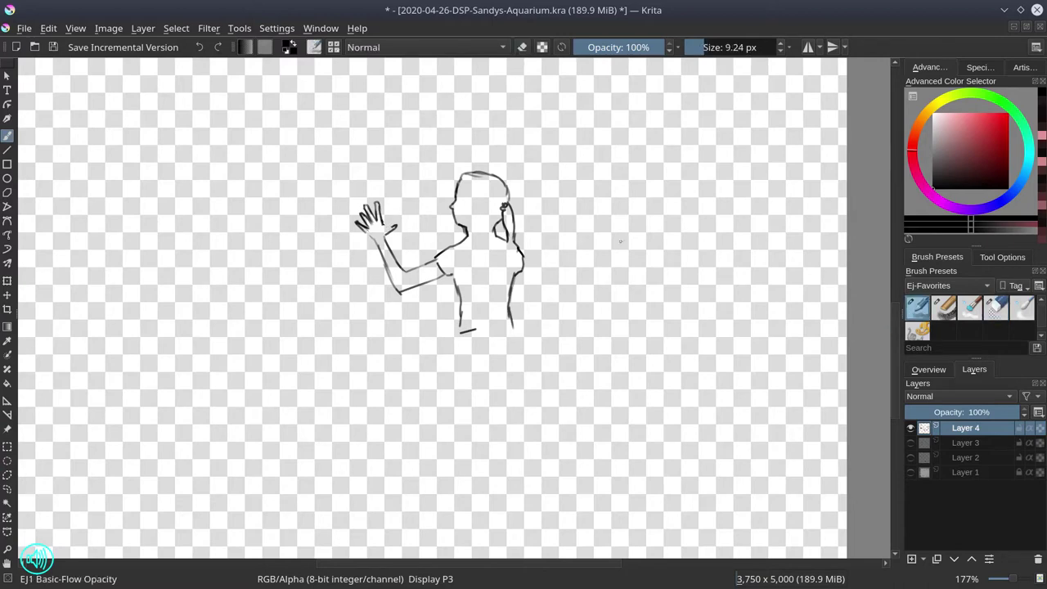
pyautogui.moveTo(521, 252)
pyautogui.mouseDown()
pyautogui.moveTo(546, 258)
pyautogui.moveTo(531, 267)
pyautogui.moveTo(530, 254)
pyautogui.moveTo(537, 268)
pyautogui.mouseUp()
pyautogui.hotkey('ctrl', 'z')
pyautogui.hotkey('ctrl', 'z')
# Step: Draw the figure's bent right arm with an upright forearm, and erase the excess lines around it
pyautogui.moveTo(517, 273)
pyautogui.mouseDown()
pyautogui.moveTo(542, 277)
pyautogui.moveTo(519, 252)
pyautogui.mouseUp()
pyautogui.press('/')
pyautogui.press('e')
pyautogui.moveTo(536, 208)
pyautogui.mouseDown()
pyautogui.moveTo(550, 273)
pyautogui.moveTo(537, 279)
pyautogui.mouseUp()
pyautogui.press('e')
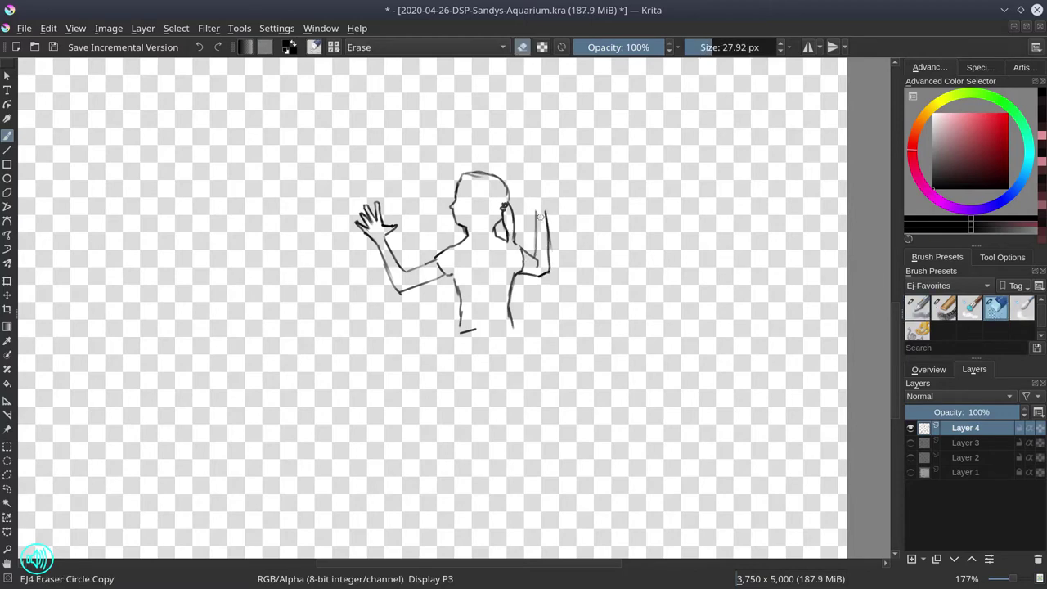
pyautogui.moveTo(541, 215); pyautogui.dragTo(554, 271)
pyautogui.press('e')
pyautogui.press('e')
# Step: Draw the open right hand with spread fingers on the raised forearm, erasing overlaps near the ponytail
pyautogui.click(922, 319)
pyautogui.press('e')
pyautogui.press('e')
pyautogui.press('e')
pyautogui.moveTo(509, 228)
pyautogui.mouseDown()
pyautogui.moveTo(536, 212)
pyautogui.moveTo(527, 208)
pyautogui.mouseUp()
pyautogui.press('e')
pyautogui.moveTo(536, 210); pyautogui.dragTo(536, 185)
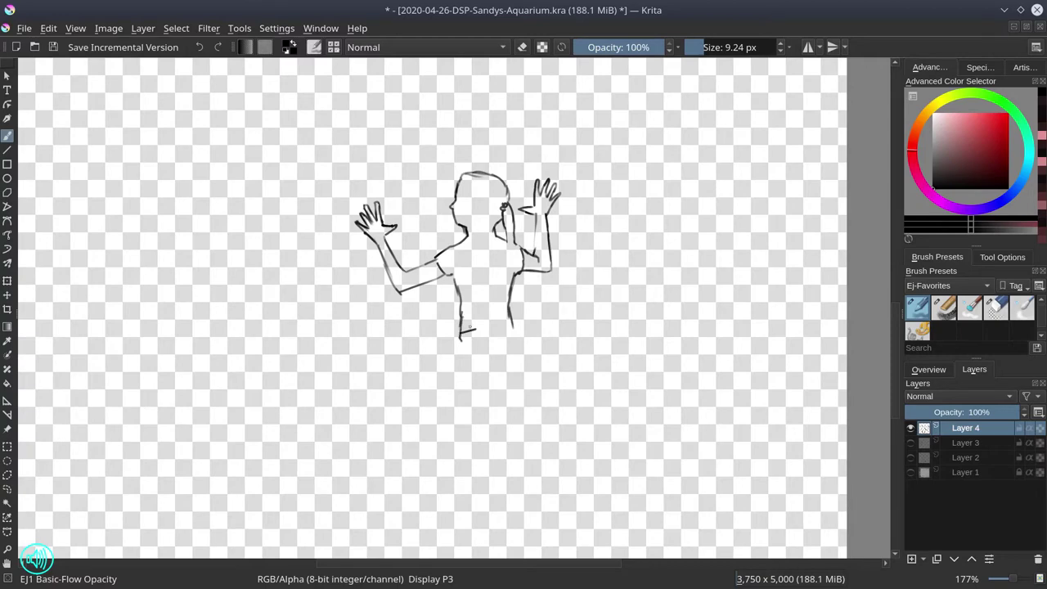
# Step: Draw the waistline and both flared sides of the figure's skirt below the torso
pyautogui.press('e')
pyautogui.press('e')
pyautogui.moveTo(461, 338); pyautogui.dragTo(446, 401)
pyautogui.moveTo(513, 321); pyautogui.dragTo(518, 342)
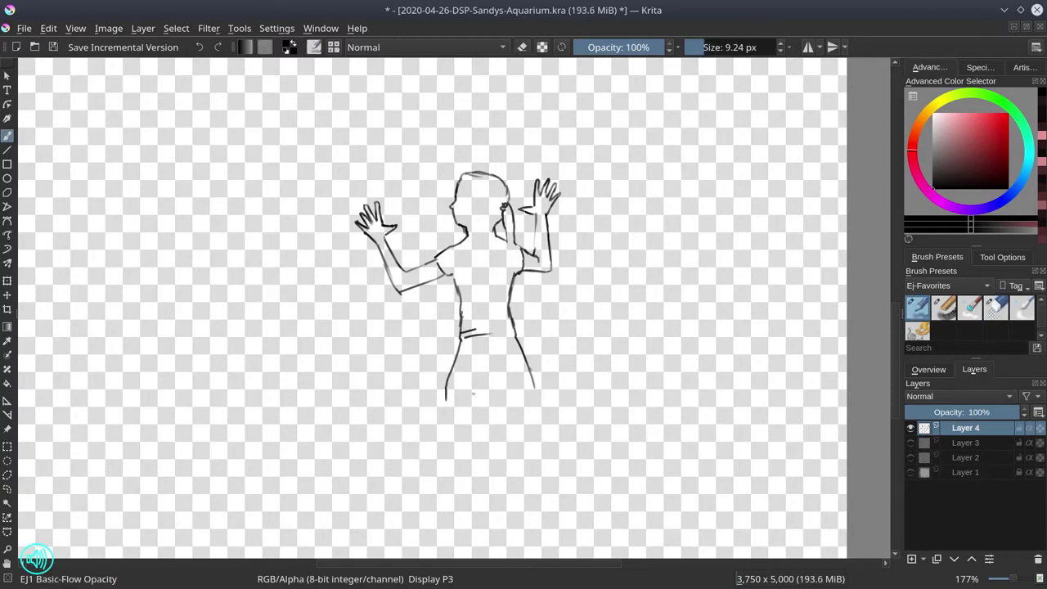
# Step: Draw the skirt's hem and the figure's two legs below it, and clean up stray lines
pyautogui.moveTo(473, 403); pyautogui.dragTo(477, 439)
pyautogui.moveTo(519, 401)
pyautogui.mouseDown()
pyautogui.moveTo(517, 430)
pyautogui.moveTo(487, 489)
pyautogui.mouseUp()
pyautogui.moveTo(501, 426); pyautogui.dragTo(503, 504)
pyautogui.moveTo(477, 440); pyautogui.dragTo(486, 492)
pyautogui.moveTo(501, 425); pyautogui.dragTo(503, 447)
pyautogui.moveTo(520, 399)
pyautogui.mouseDown()
pyautogui.moveTo(530, 496)
pyautogui.moveTo(486, 502)
pyautogui.mouseUp()
pyautogui.click(996, 309)
pyautogui.press('/')
# Step: Mirror the canvas view, select the skirt and legs with a rectangular selection, and transform them to align under the torso
pyautogui.click(927, 370)
pyautogui.click(913, 561)
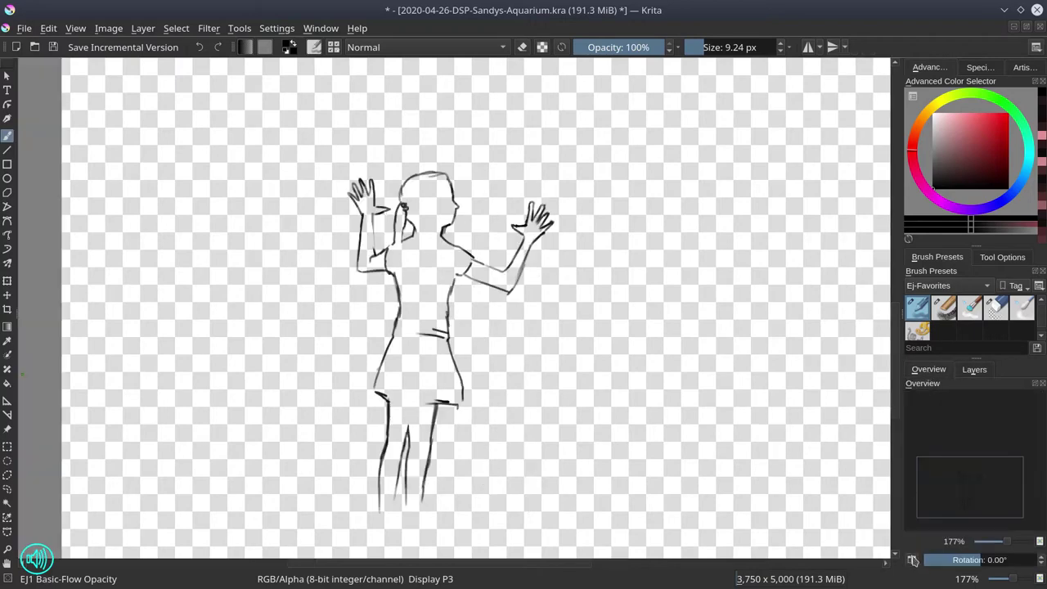
pyautogui.click(8, 448)
pyautogui.moveTo(321, 336); pyautogui.dragTo(510, 543)
pyautogui.hotkey('ctrl', 't')
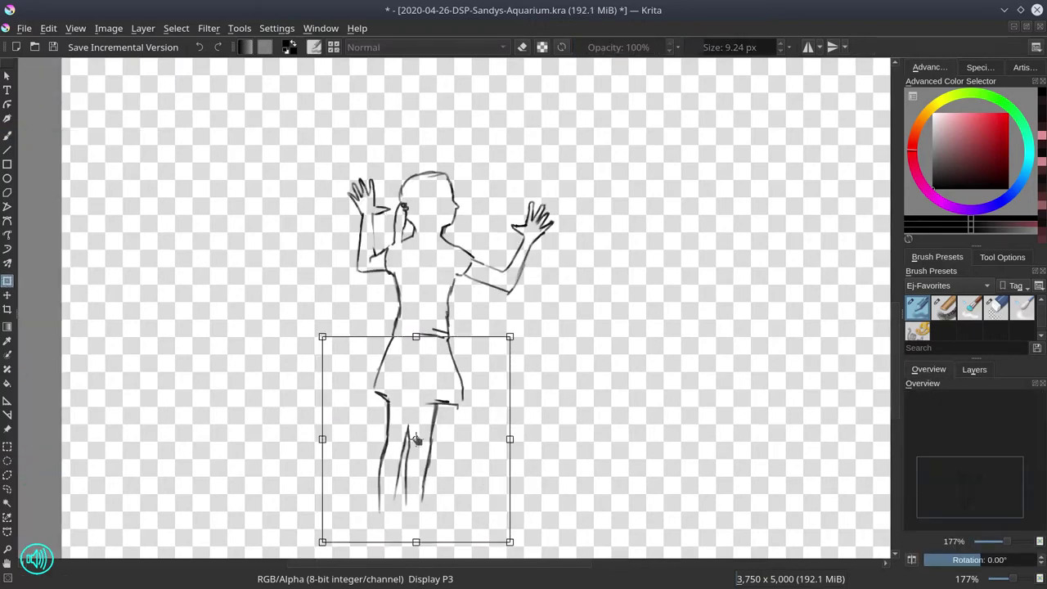
pyautogui.moveTo(417, 440); pyautogui.dragTo(438, 361)
pyautogui.moveTo(604, 424); pyautogui.dragTo(606, 416)
pyautogui.press('Return')
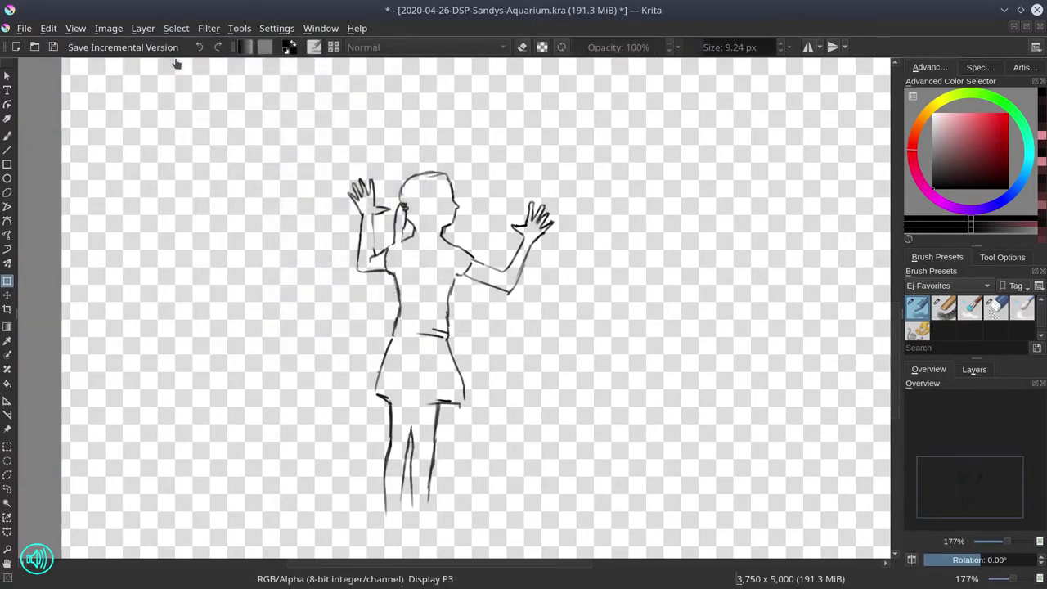
# Step: Show the mermaid on Layer 2 and move the viewer on Layer 4 left, clear of her tail
pyautogui.click(974, 369)
pyautogui.click(911, 472)
pyautogui.scroll(-5, 533, 322)
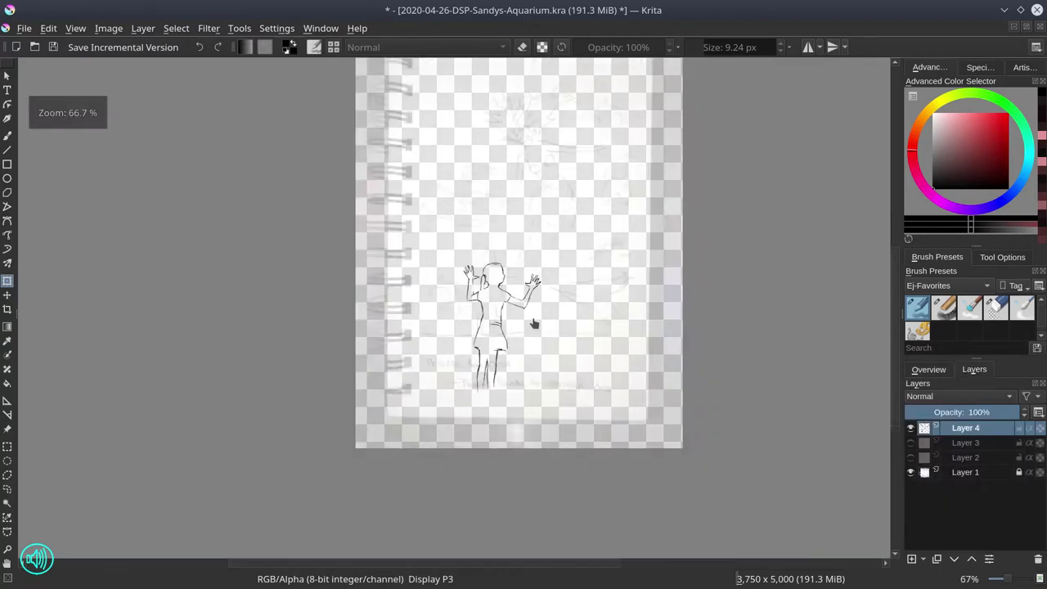
pyautogui.click(911, 472)
pyautogui.click(910, 458)
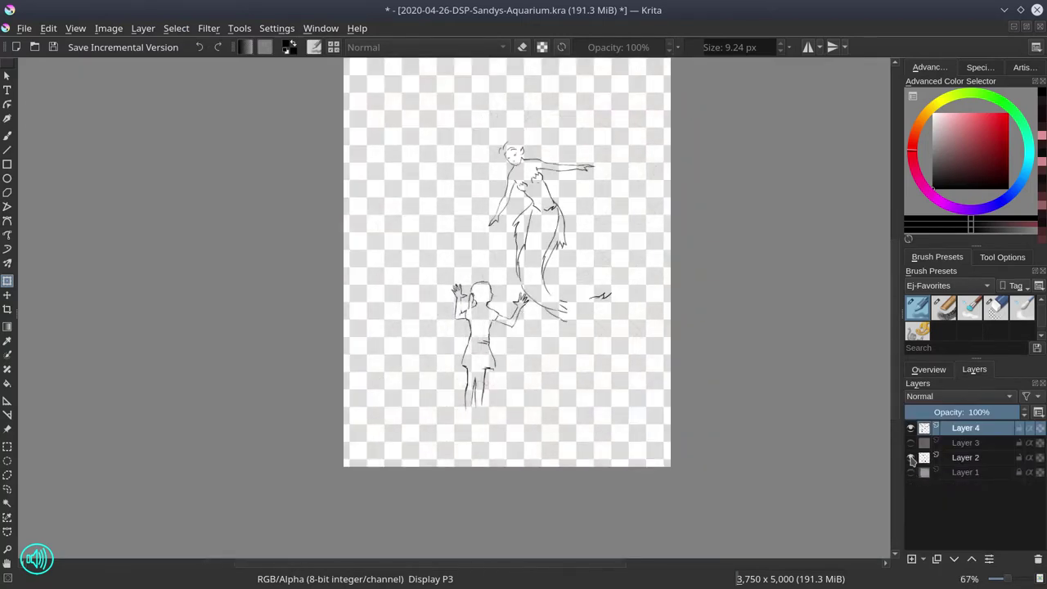
pyautogui.click(7, 294)
pyautogui.moveTo(534, 400); pyautogui.dragTo(505, 400)
# Step: Rotate the mermaid on Layer 2 so she dives head down, and position her beside the viewer
pyautogui.click(985, 459)
pyautogui.click(7, 281)
pyautogui.moveTo(659, 386); pyautogui.dragTo(448, 161)
pyautogui.moveTo(620, 292); pyautogui.dragTo(579, 294)
pyautogui.moveTo(630, 352); pyautogui.dragTo(632, 347)
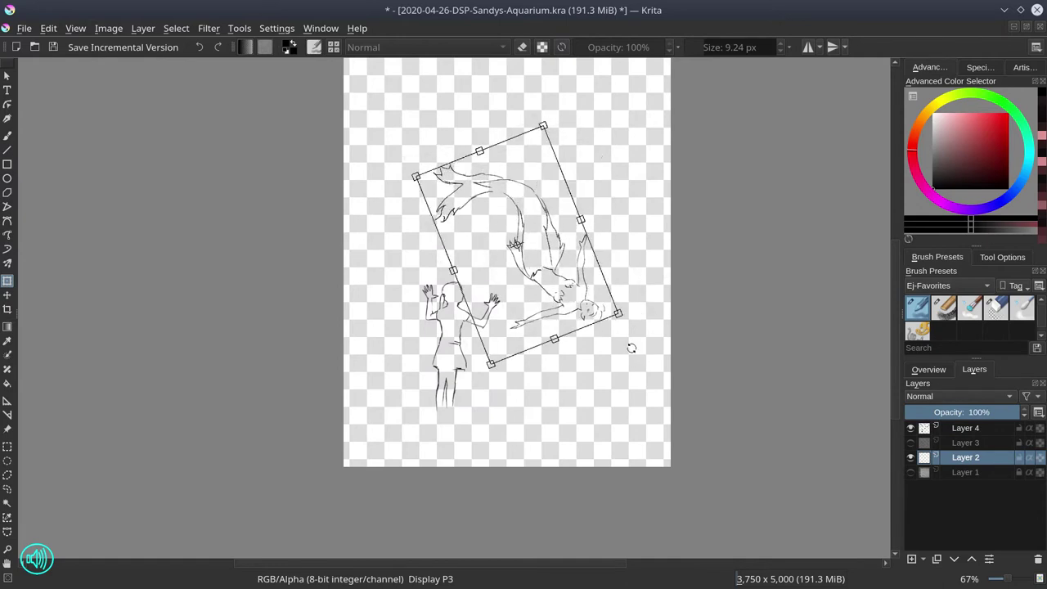
pyautogui.press('Return')
# Step: Try to reposition the fish on Layer 3 around the two figures
pyautogui.click(911, 442)
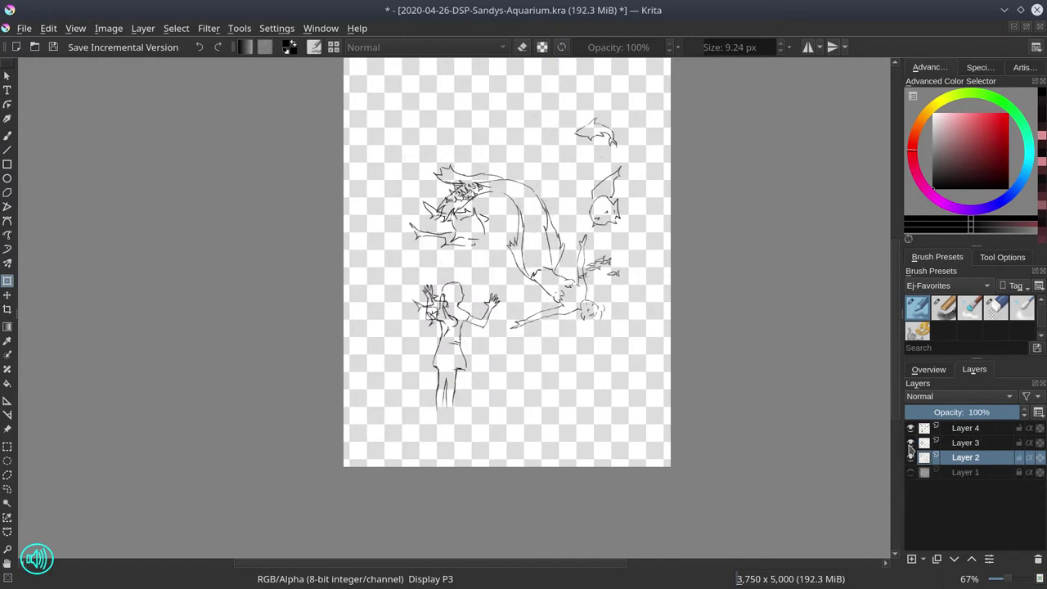
pyautogui.press('t')
pyautogui.press('pageup')
pyautogui.moveTo(526, 289)
pyautogui.mouseDown()
pyautogui.moveTo(483, 283)
pyautogui.moveTo(493, 278)
pyautogui.moveTo(486, 271)
pyautogui.mouseUp()
pyautogui.hotkey('ctrl', 'z')
pyautogui.click(910, 442)
# Step: Select Layer 2 and Layer 4 together and move both figures up the page
pyautogui.click(943, 460)
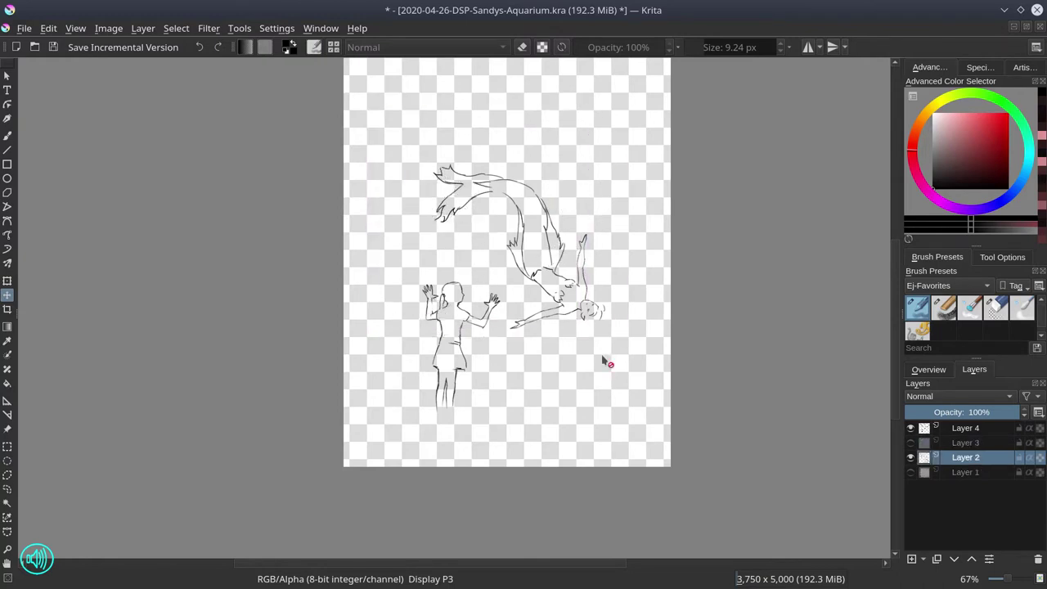
pyautogui.moveTo(603, 360); pyautogui.dragTo(578, 414)
pyautogui.keyDown('ctrl'); pyautogui.click(972, 429); pyautogui.keyUp('ctrl')
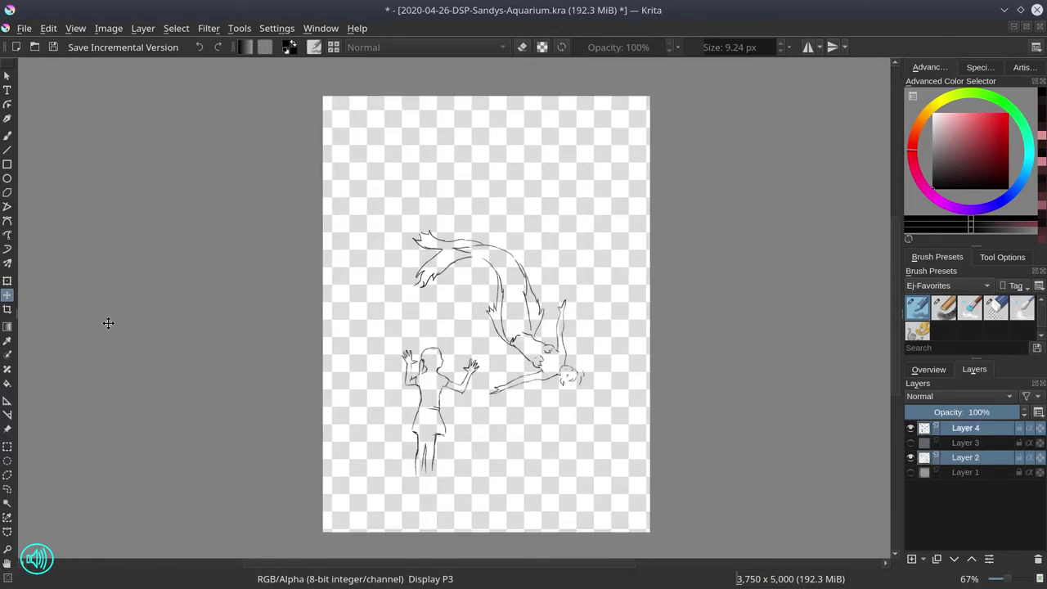
pyautogui.moveTo(492, 371); pyautogui.dragTo(484, 332)
# Step: Group Layer 4 and Layer 2, scale the group up, and reposition both figures on the page
pyautogui.rightClick(966, 457)
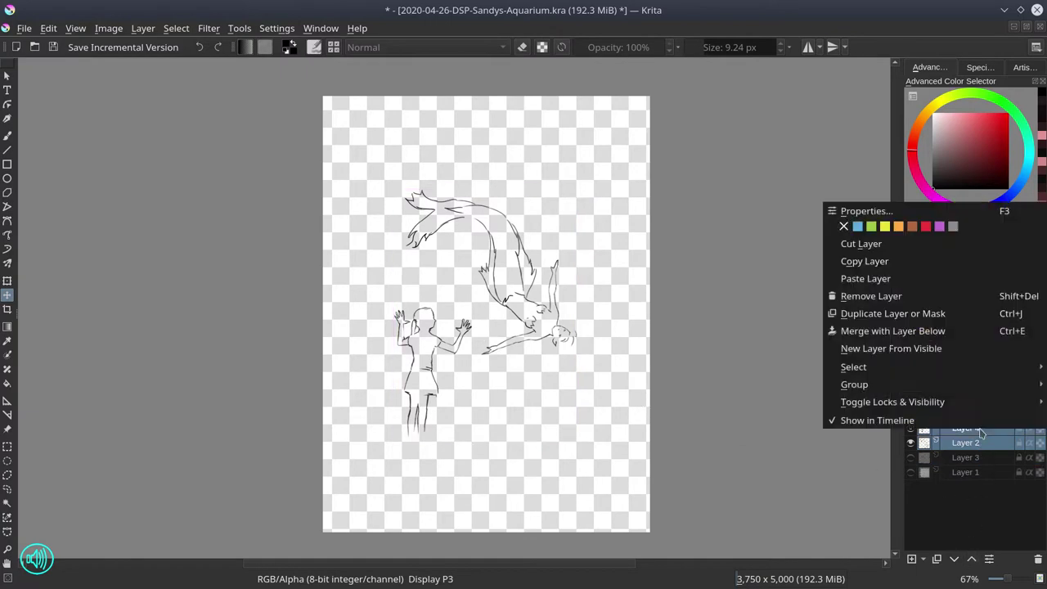
pyautogui.moveTo(851, 381)
pyautogui.click(772, 387)
pyautogui.moveTo(576, 439); pyautogui.dragTo(617, 491)
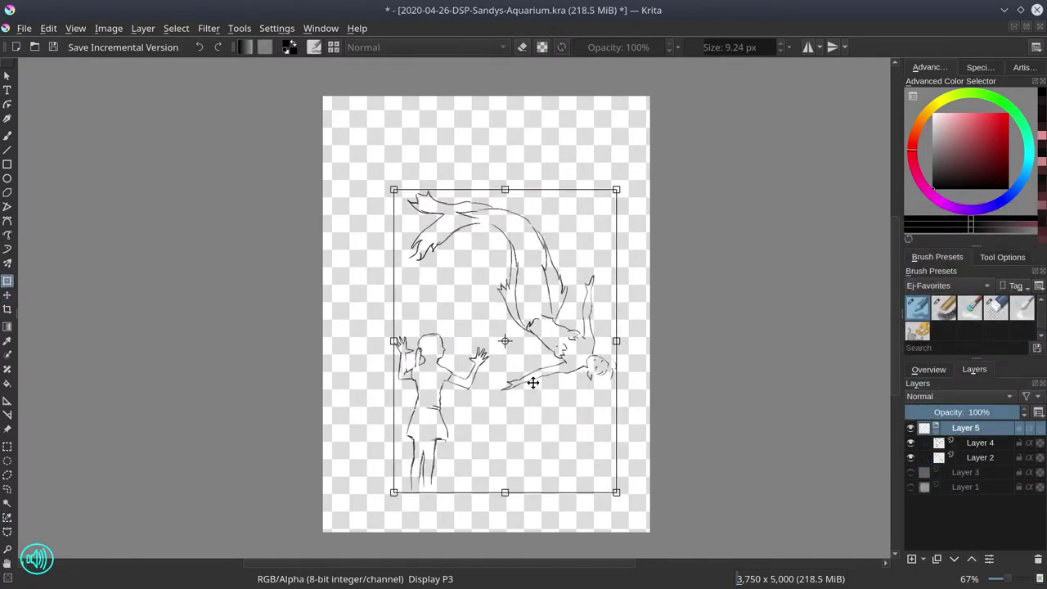
pyautogui.moveTo(394, 190); pyautogui.dragTo(387, 180)
pyautogui.moveTo(545, 388); pyautogui.dragTo(534, 367)
pyautogui.press('Return')
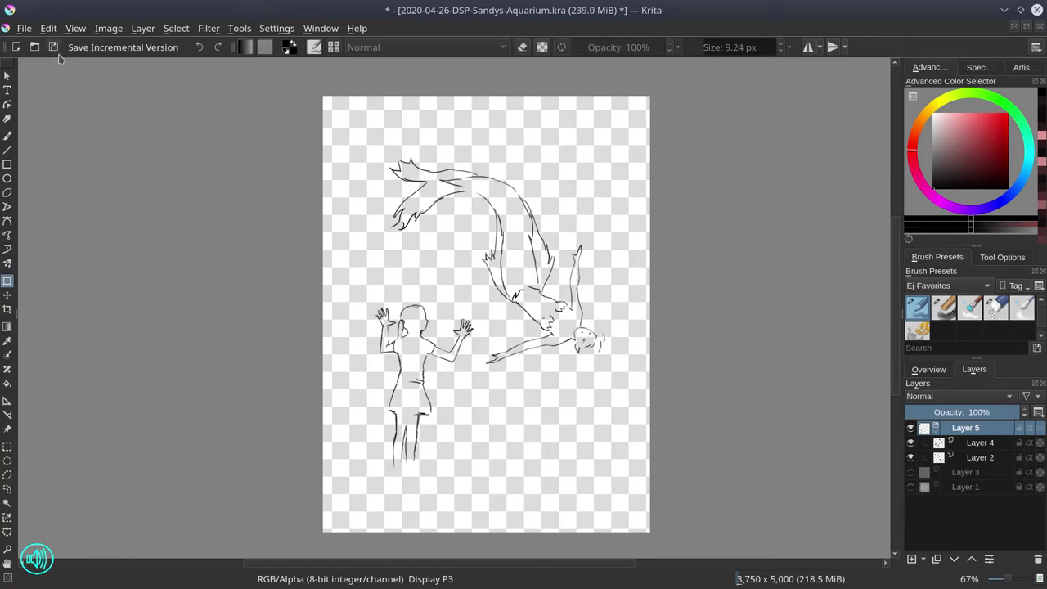
# Step: Save the document and ungroup Layer 4 and Layer 2
pyautogui.hotkey('ctrl', 's')
pyautogui.rightClick(895, 427)
pyautogui.click(894, 225)
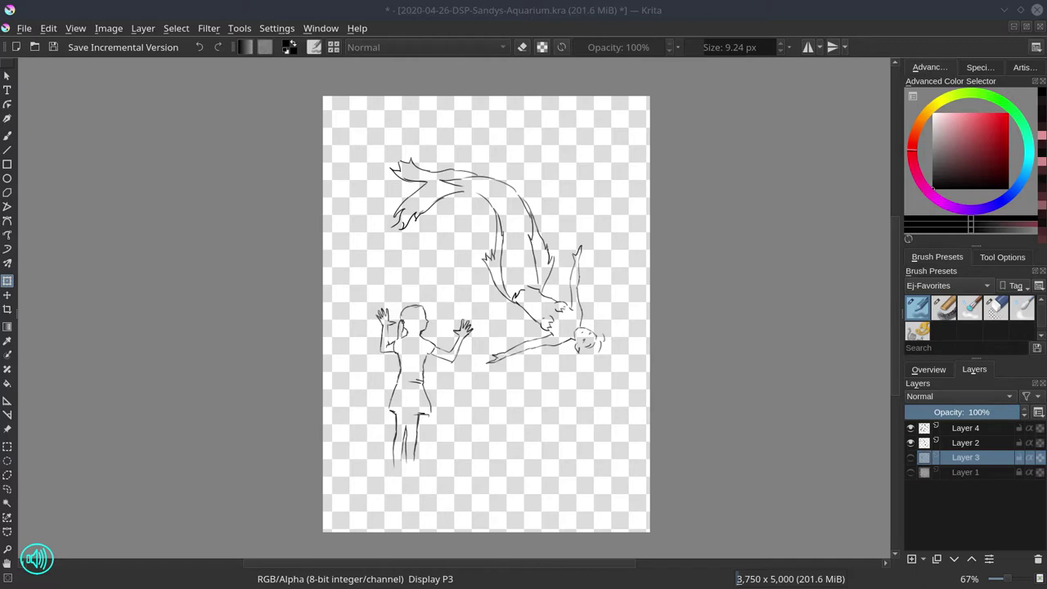
# Step: Mirror the canvas view and hide Layer 2 and Layer 4
pyautogui.click(929, 370)
pyautogui.click(912, 560)
pyautogui.click(975, 370)
pyautogui.click(911, 443)
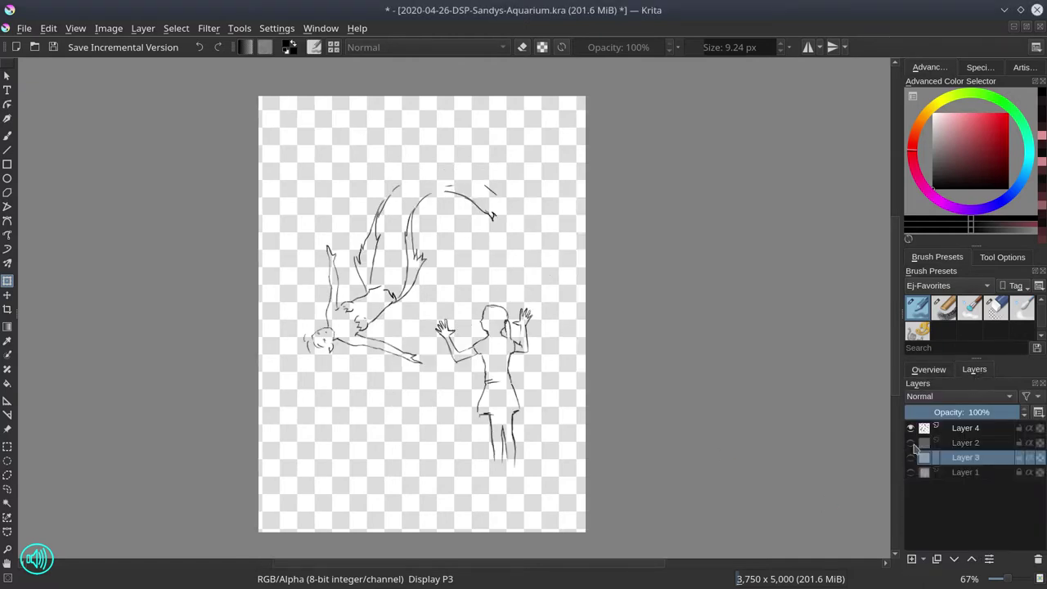
pyautogui.click(911, 428)
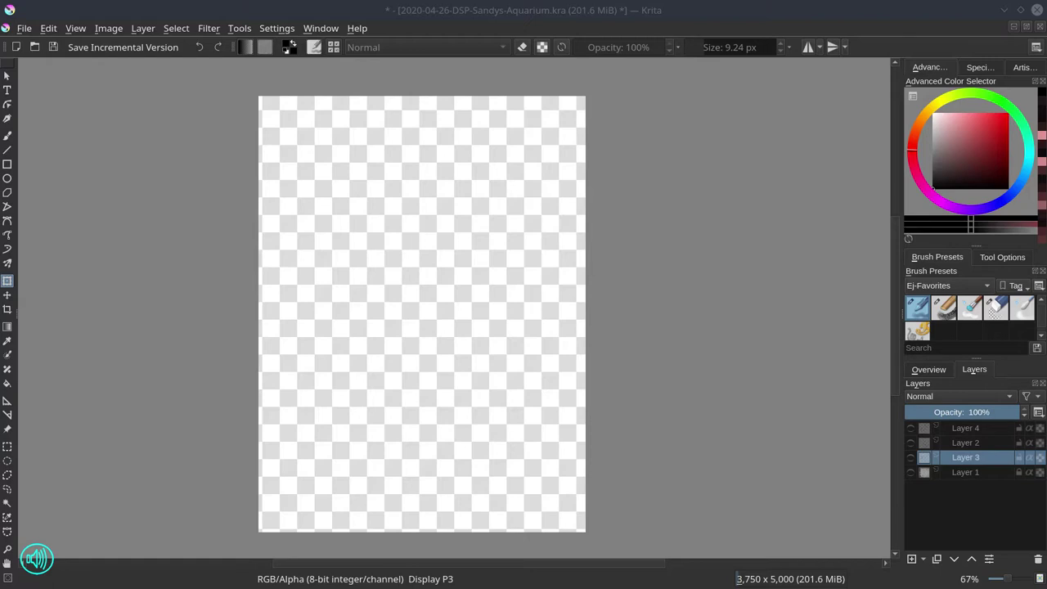
# Step: Add a new layer above Layer 4 and activate the brush for drawing on it
pyautogui.click(965, 428)
pyautogui.click(912, 559)
pyautogui.press('b')
pyautogui.moveTo(409, 316); pyautogui.dragTo(458, 225)
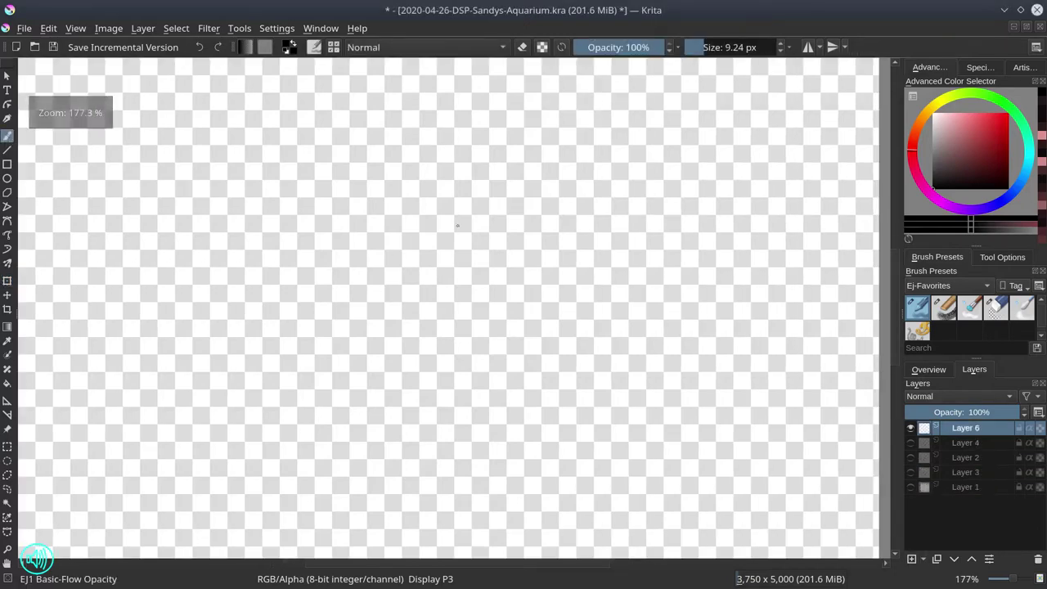
# Step: Set the document's title to "Sandy's Aquarium" and its license to "CC BY-SA 4.0", and save the file
pyautogui.click(108, 28)
pyautogui.click(108, 28)
pyautogui.click(24, 28)
pyautogui.click(57, 297)
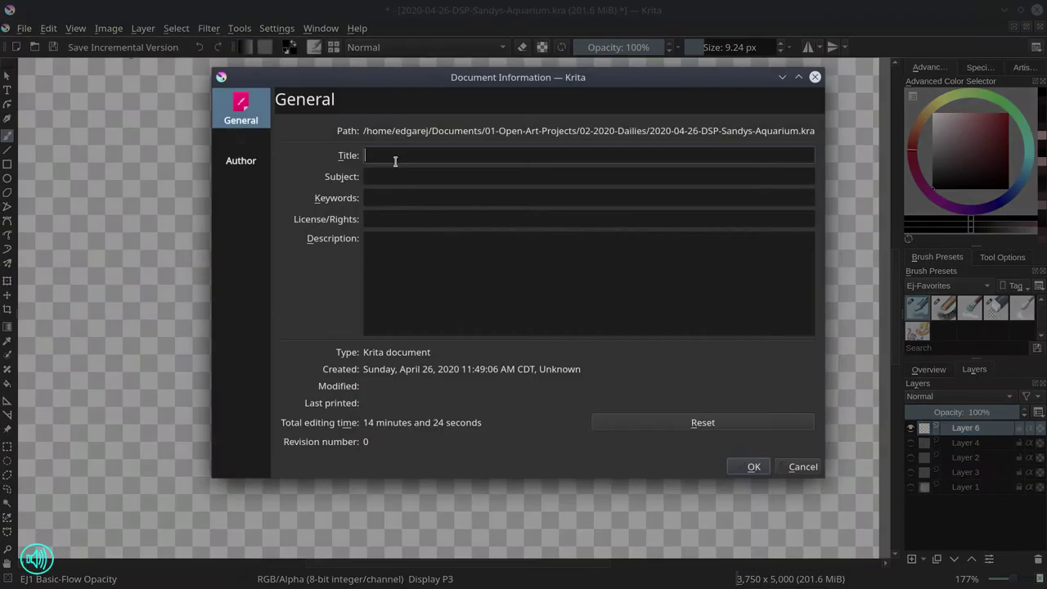
pyautogui.write("Sandy's Aquarium")
pyautogui.click(397, 218)
pyautogui.write('CC BY-SA 4.0')
pyautogui.press('Return')
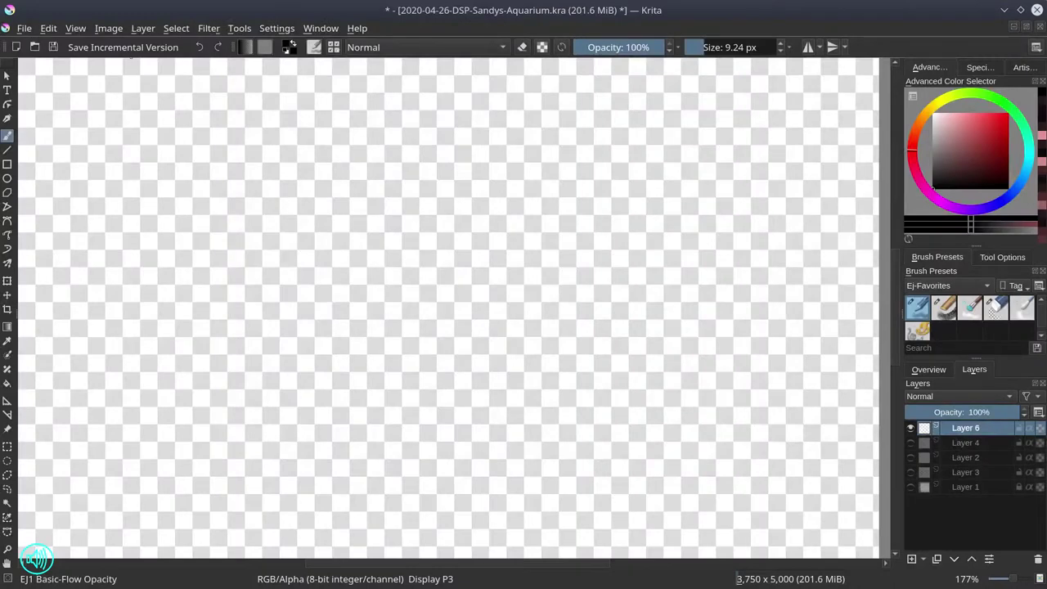
pyautogui.click(54, 48)
# Step: Draw the mermaid's upturned face with forehead, eye, nose, mouth, jaw and pointed ear, erasing excess lines near the mouth
pyautogui.moveTo(285, 230)
pyautogui.mouseDown()
pyautogui.moveTo(318, 234)
pyautogui.moveTo(333, 250)
pyautogui.moveTo(316, 259)
pyautogui.moveTo(339, 256)
pyautogui.mouseUp()
pyautogui.moveTo(277, 249)
pyautogui.mouseDown()
pyautogui.moveTo(307, 234)
pyautogui.moveTo(293, 234)
pyautogui.moveTo(293, 249)
pyautogui.moveTo(277, 229)
pyautogui.moveTo(308, 235)
pyautogui.mouseUp()
pyautogui.press('/')
pyautogui.press('/')
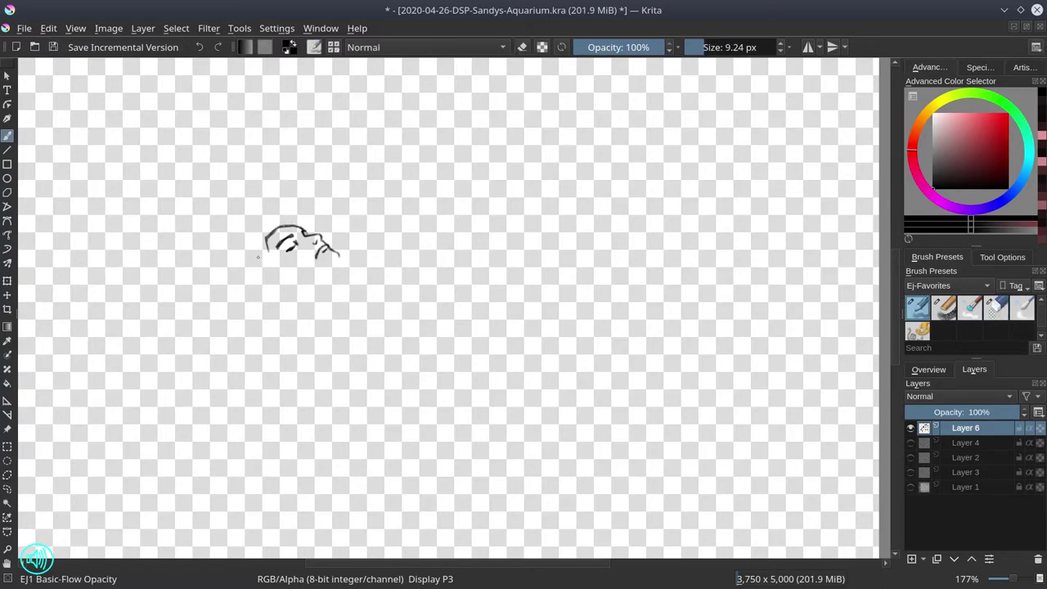
pyautogui.moveTo(276, 284)
pyautogui.mouseDown()
pyautogui.moveTo(339, 258)
pyautogui.moveTo(332, 284)
pyautogui.moveTo(339, 252)
pyautogui.mouseUp()
pyautogui.moveTo(257, 281); pyautogui.dragTo(289, 286)
pyautogui.press('/')
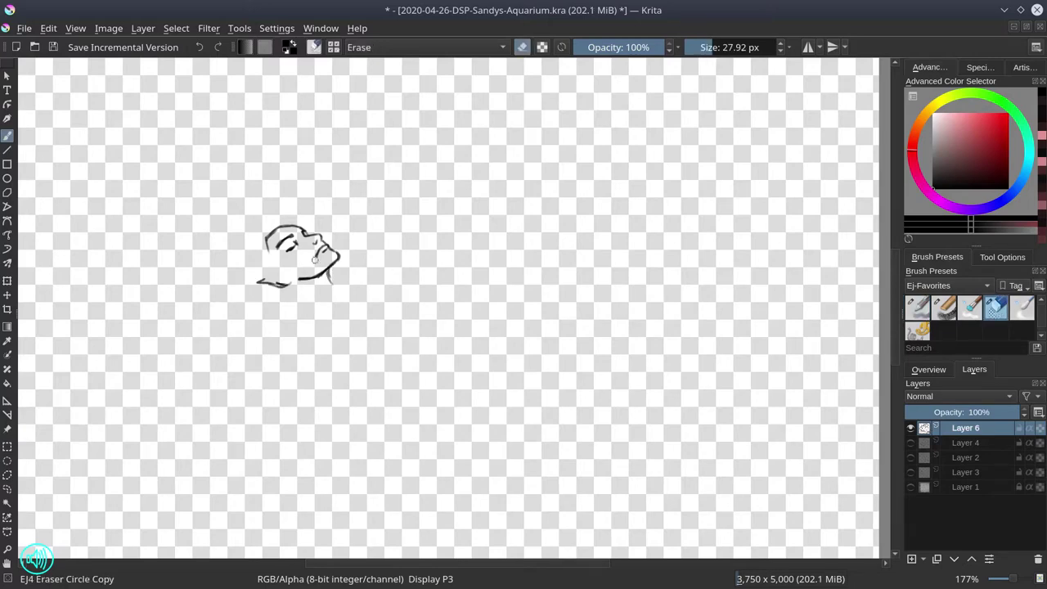
pyautogui.press('/')
pyautogui.press('/')
pyautogui.press('/')
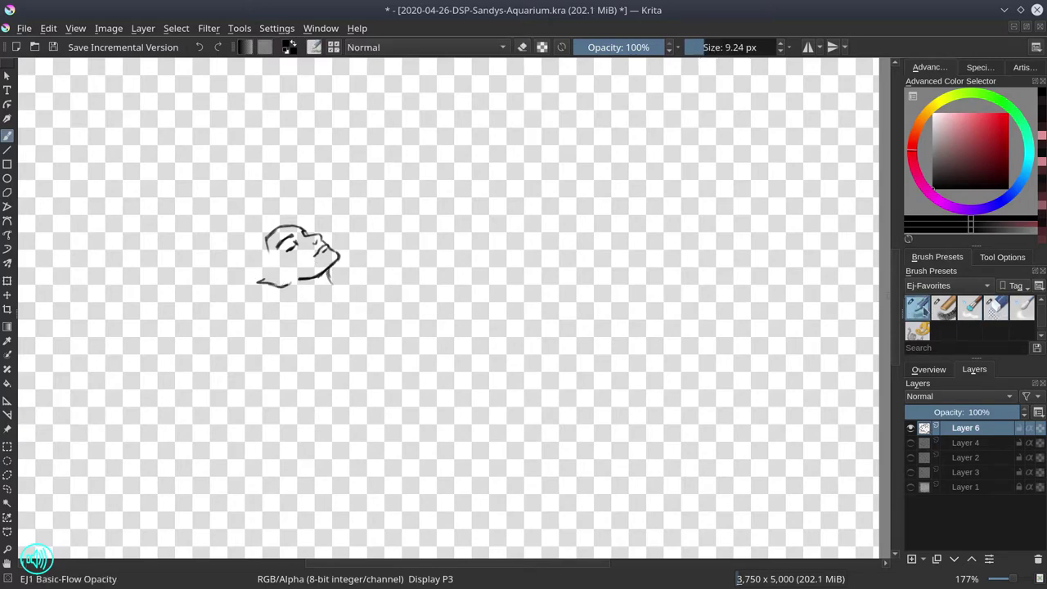
# Step: Draw the mermaid's neck, shoulder line and the upper outlines of her raised arm
pyautogui.moveTo(294, 290)
pyautogui.mouseDown()
pyautogui.moveTo(313, 300)
pyautogui.moveTo(342, 279)
pyautogui.moveTo(261, 329)
pyautogui.mouseUp()
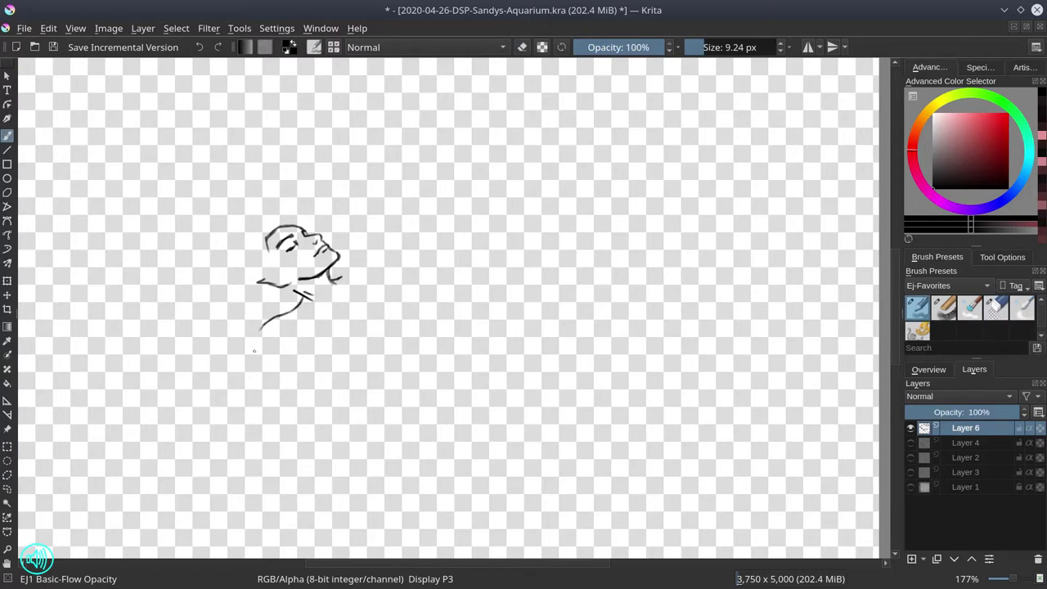
pyautogui.moveTo(341, 279)
pyautogui.mouseDown()
pyautogui.moveTo(348, 250)
pyautogui.moveTo(392, 271)
pyautogui.mouseUp()
pyautogui.moveTo(380, 267)
pyautogui.mouseDown()
pyautogui.moveTo(355, 179)
pyautogui.moveTo(367, 160)
pyautogui.mouseUp()
pyautogui.moveTo(376, 174); pyautogui.dragTo(379, 246)
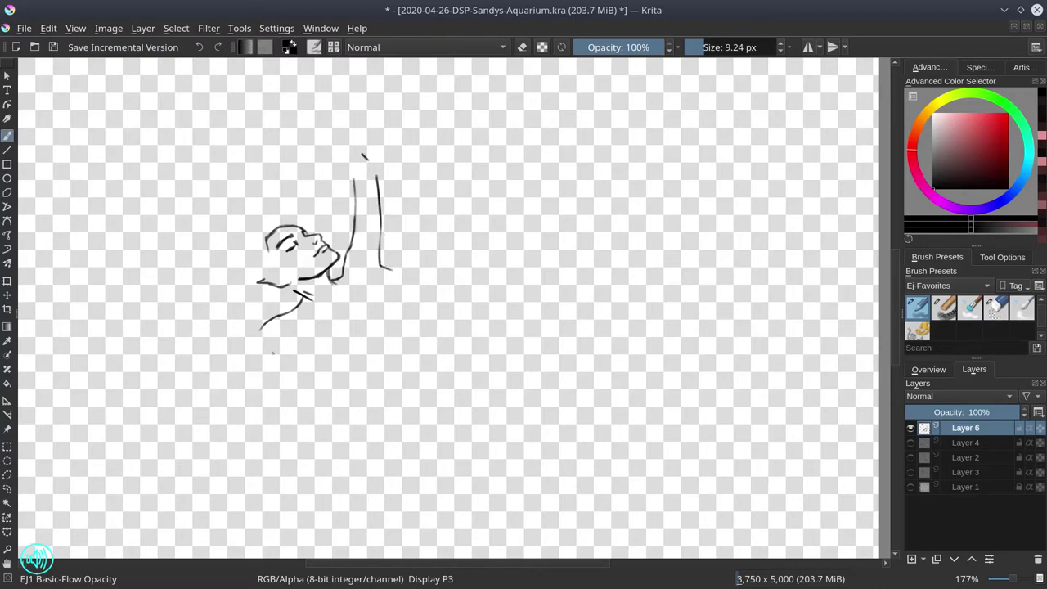
# Step: Draw the two long contour lines of the mermaid's torso, from chest and back to the hips
pyautogui.moveTo(265, 355)
pyautogui.mouseDown()
pyautogui.moveTo(342, 329)
pyautogui.moveTo(337, 343)
pyautogui.moveTo(379, 353)
pyautogui.mouseUp()
pyautogui.moveTo(381, 267); pyautogui.dragTo(411, 282)
pyautogui.moveTo(365, 352); pyautogui.dragTo(396, 353)
pyautogui.moveTo(409, 279)
pyautogui.mouseDown()
pyautogui.moveTo(446, 298)
pyautogui.moveTo(486, 279)
pyautogui.mouseUp()
pyautogui.moveTo(393, 353); pyautogui.dragTo(489, 352)
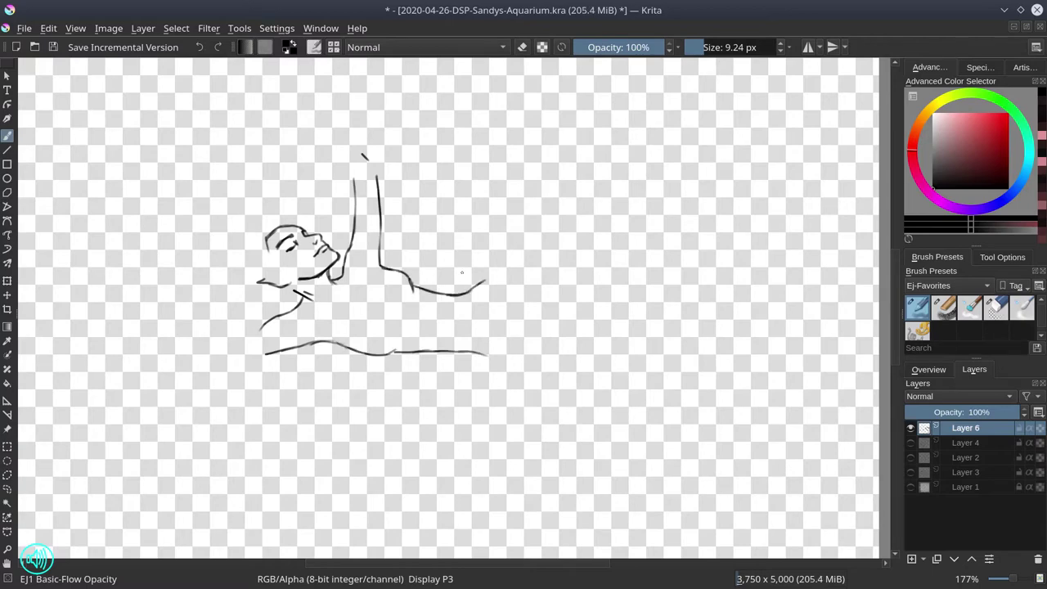
# Step: Show the old mermaid on Layer 2, lower that layer's opacity, and make Layer 6 active
pyautogui.click(912, 458)
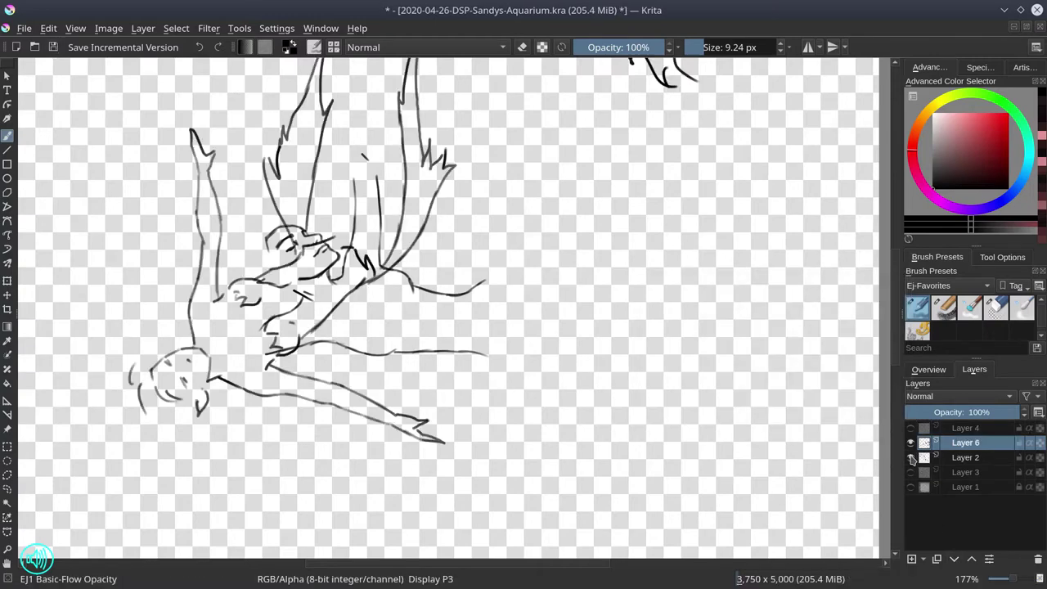
pyautogui.click(962, 458)
pyautogui.click(940, 413)
pyautogui.moveTo(476, 423); pyautogui.dragTo(584, 415)
pyautogui.click(979, 444)
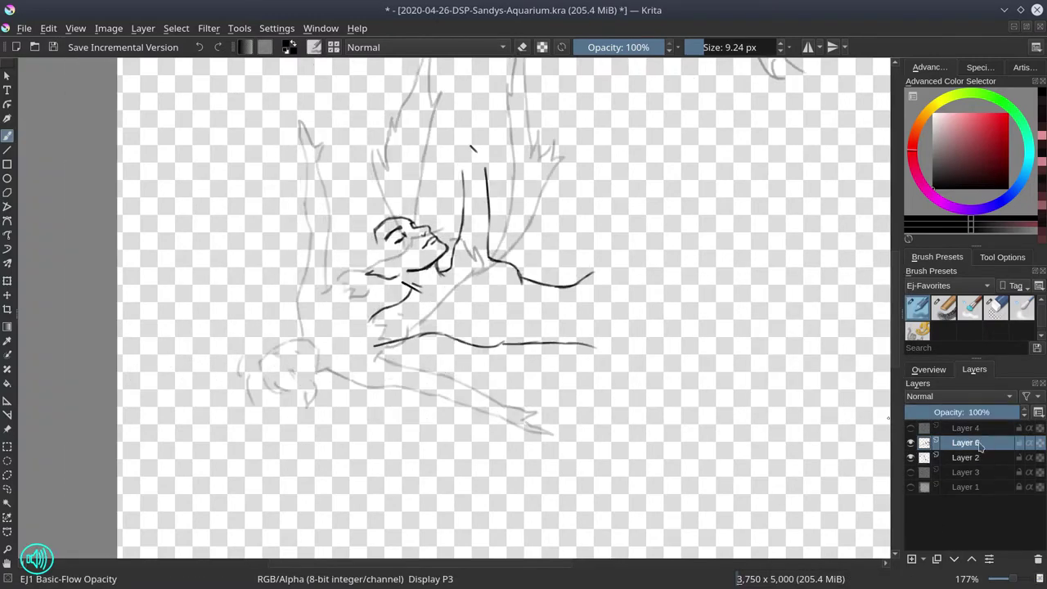
# Step: Rotate the new figure on Layer 6 and position it over the faded mermaid's torso
pyautogui.click(7, 281)
pyautogui.moveTo(694, 362); pyautogui.dragTo(659, 205)
pyautogui.moveTo(591, 249); pyautogui.dragTo(430, 275)
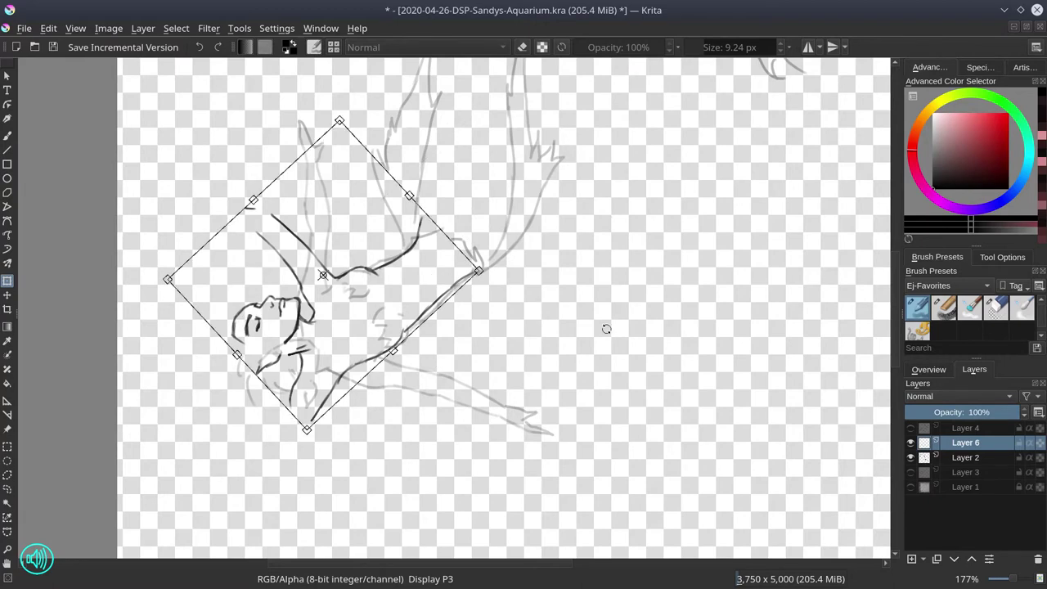
pyautogui.press('b')
pyautogui.press('1')
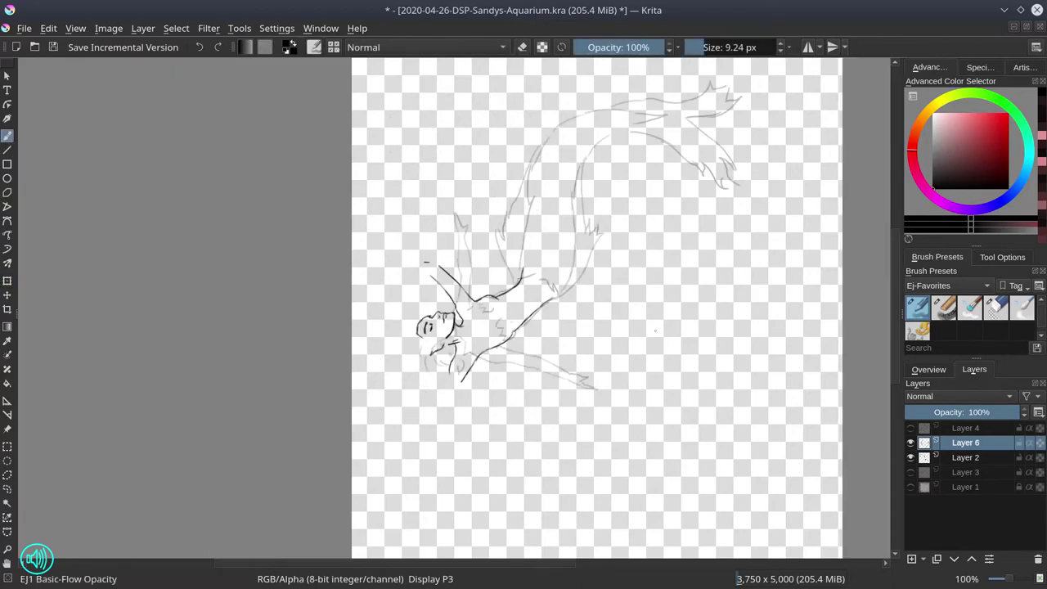
# Step: Turn the canvas so the figure is upright, hide Layer 2, and draw her hip contours and the arm raised behind her head
pyautogui.moveTo(496, 400); pyautogui.dragTo(499, 328)
pyautogui.moveTo(396, 340)
pyautogui.mouseDown()
pyautogui.moveTo(375, 394)
pyautogui.moveTo(393, 401)
pyautogui.mouseUp()
pyautogui.click(912, 457)
pyautogui.moveTo(619, 373)
pyautogui.mouseDown()
pyautogui.moveTo(365, 462)
pyautogui.moveTo(348, 451)
pyautogui.mouseUp()
pyautogui.moveTo(347, 451); pyautogui.dragTo(298, 512)
pyautogui.moveTo(365, 326); pyautogui.dragTo(329, 267)
pyautogui.moveTo(373, 292); pyautogui.dragTo(352, 263)
pyautogui.moveTo(329, 268); pyautogui.dragTo(331, 182)
pyautogui.moveTo(342, 154); pyautogui.dragTo(354, 209)
pyautogui.moveTo(346, 161); pyautogui.dragTo(352, 267)
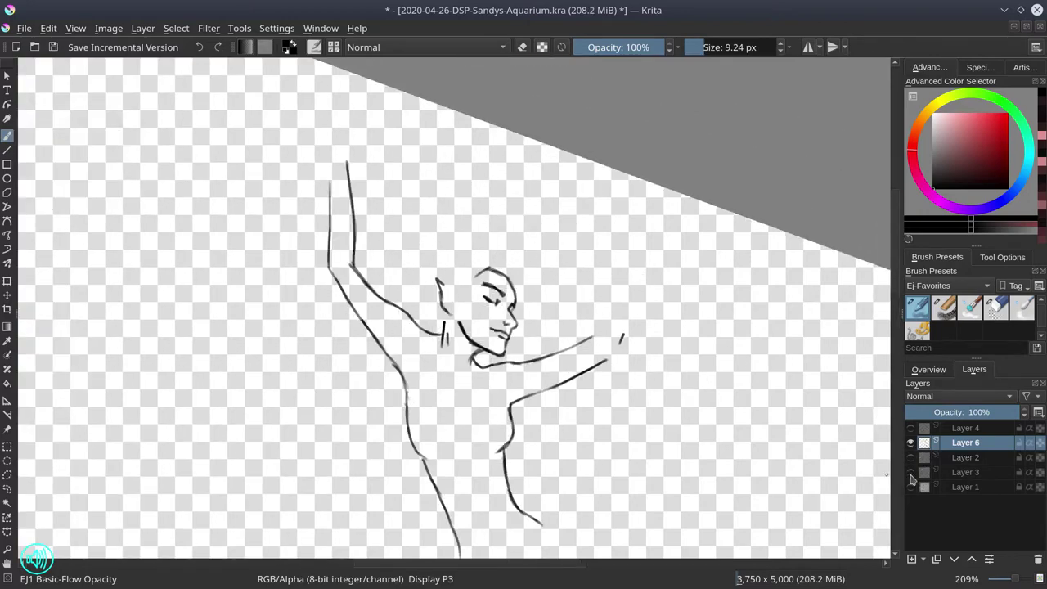
# Step: Show Layer 2 and rotate and reposition the new figure on Layer 6 to match the faded mermaid
pyautogui.click(911, 458)
pyautogui.hotkey('ctrl', 't')
pyautogui.moveTo(649, 271); pyautogui.dragTo(606, 292)
pyautogui.moveTo(604, 473); pyautogui.dragTo(611, 450)
pyautogui.press('Return')
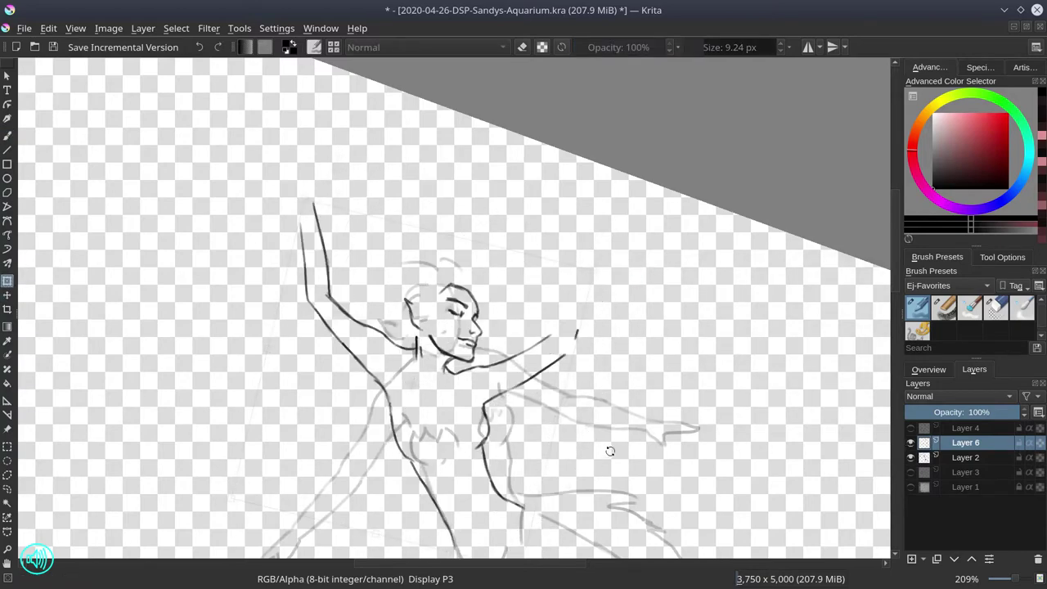
# Step: Erase the upper line of the raised arm near the neck and redraw it lower
pyautogui.click(995, 310)
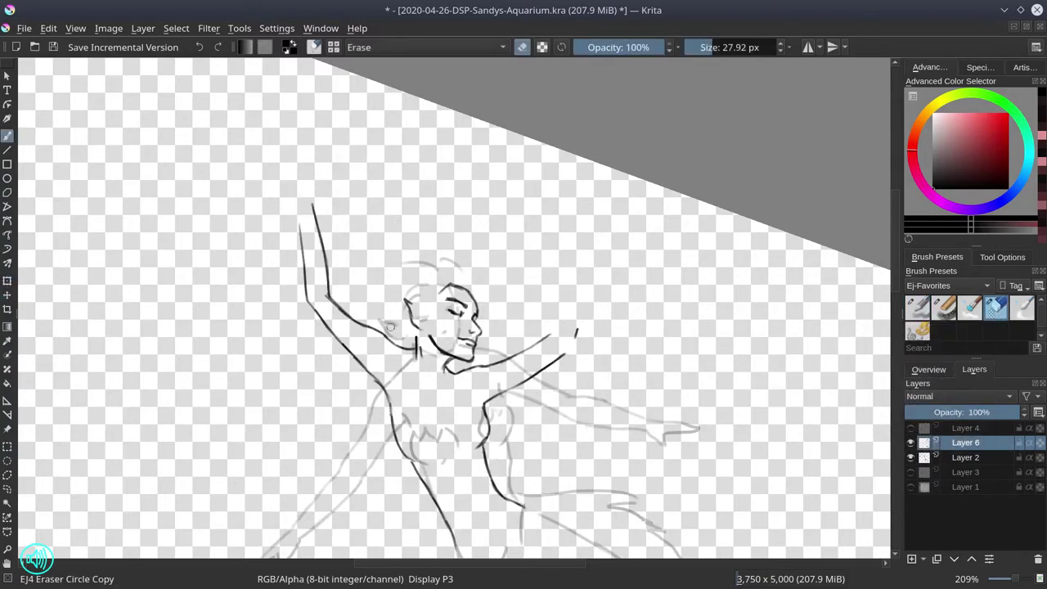
pyautogui.moveTo(357, 324); pyautogui.dragTo(413, 350)
pyautogui.press('/')
pyautogui.moveTo(352, 320); pyautogui.dragTo(420, 358)
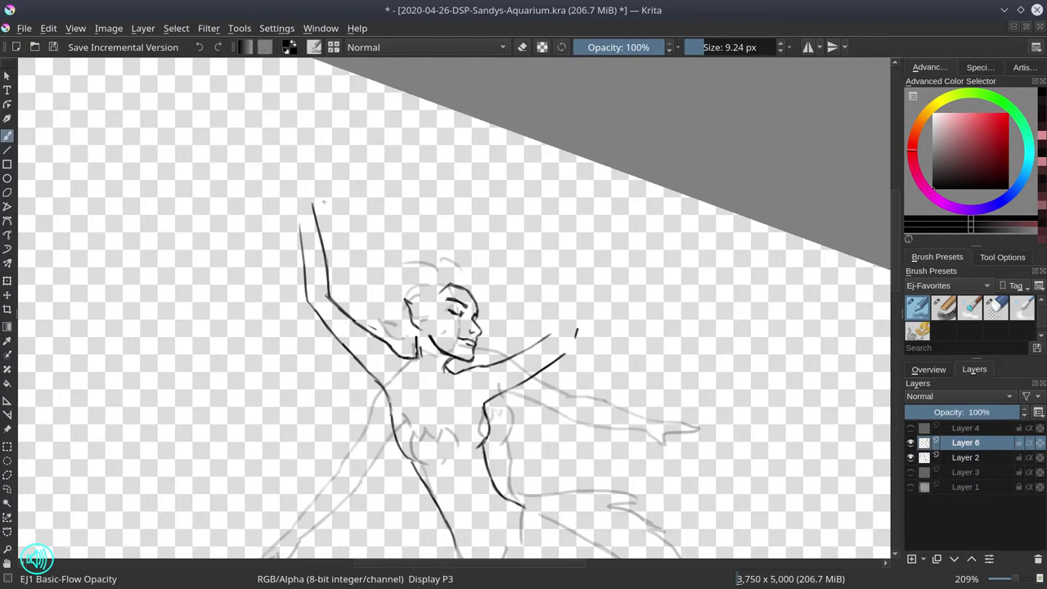
# Step: Draw a bent hand with spread fingers on the raised arm, undoing bad strokes and erasing overlaps
pyautogui.moveTo(302, 203)
pyautogui.mouseDown()
pyautogui.moveTo(321, 173)
pyautogui.moveTo(316, 211)
pyautogui.moveTo(306, 185)
pyautogui.moveTo(360, 176)
pyautogui.moveTo(313, 180)
pyautogui.moveTo(345, 170)
pyautogui.mouseUp()
pyautogui.hotkey('ctrl', 'z')
pyautogui.moveTo(345, 170)
pyautogui.mouseDown()
pyautogui.moveTo(338, 179)
pyautogui.moveTo(305, 167)
pyautogui.moveTo(316, 174)
pyautogui.mouseUp()
pyautogui.moveTo(316, 176); pyautogui.dragTo(330, 165)
pyautogui.hotkey('ctrl', 'z')
pyautogui.hotkey('ctrl', 'z')
pyautogui.hotkey('ctrl', 'z')
pyautogui.hotkey('ctrl', 'z')
pyautogui.moveTo(331, 166)
pyautogui.mouseDown()
pyautogui.moveTo(332, 175)
pyautogui.moveTo(348, 168)
pyautogui.moveTo(339, 178)
pyautogui.mouseUp()
pyautogui.moveTo(333, 180)
pyautogui.mouseDown()
pyautogui.moveTo(349, 177)
pyautogui.moveTo(316, 164)
pyautogui.moveTo(297, 208)
pyautogui.mouseUp()
pyautogui.click(996, 306)
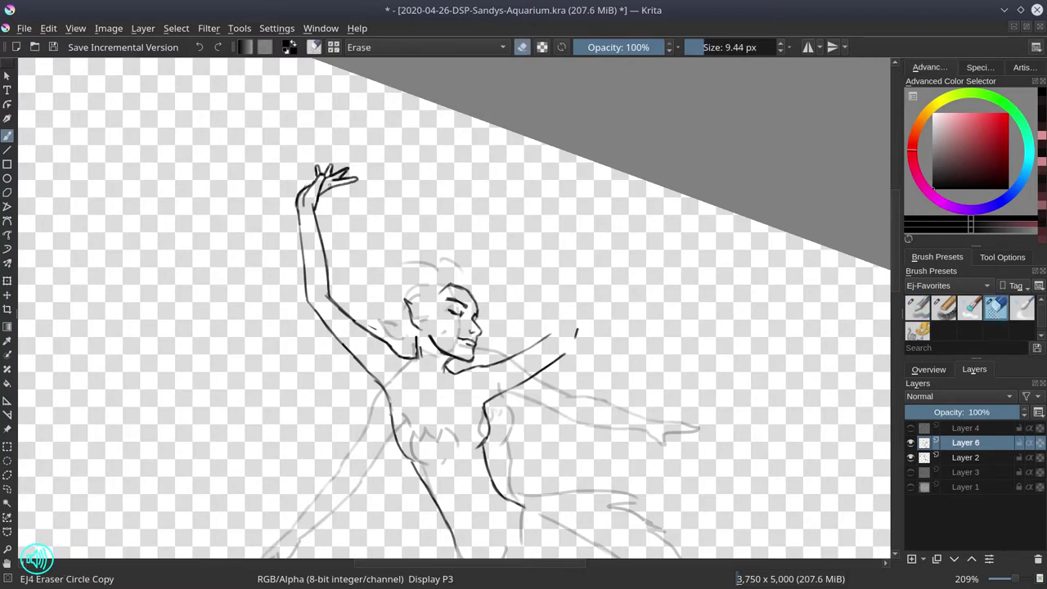
# Step: Outline the raised hand with a polygonal selection, adjust its placement on the wrist with a transform, and deselect
pyautogui.click(8, 476)
pyautogui.click(331, 195)
pyautogui.click(291, 140)
pyautogui.click(357, 129)
pyautogui.click(391, 213)
pyautogui.click(331, 195)
pyautogui.click(7, 281)
pyautogui.moveTo(407, 146); pyautogui.dragTo(376, 173)
pyautogui.press('Return')
pyautogui.click(176, 28)
pyautogui.click(192, 64)
pyautogui.press('b')
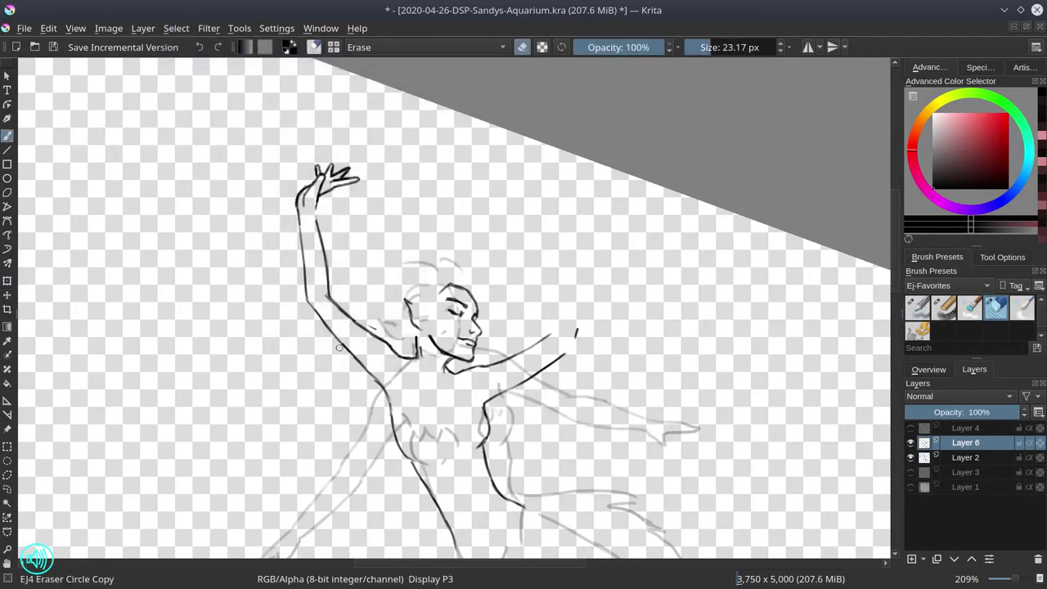
# Step: Select the raised hand with a rectangle and transform it to sit slightly lower on the wrist
pyautogui.click(917, 308)
pyautogui.hotkey('ctrl', 'r')
pyautogui.hotkey('ctrl', 't')
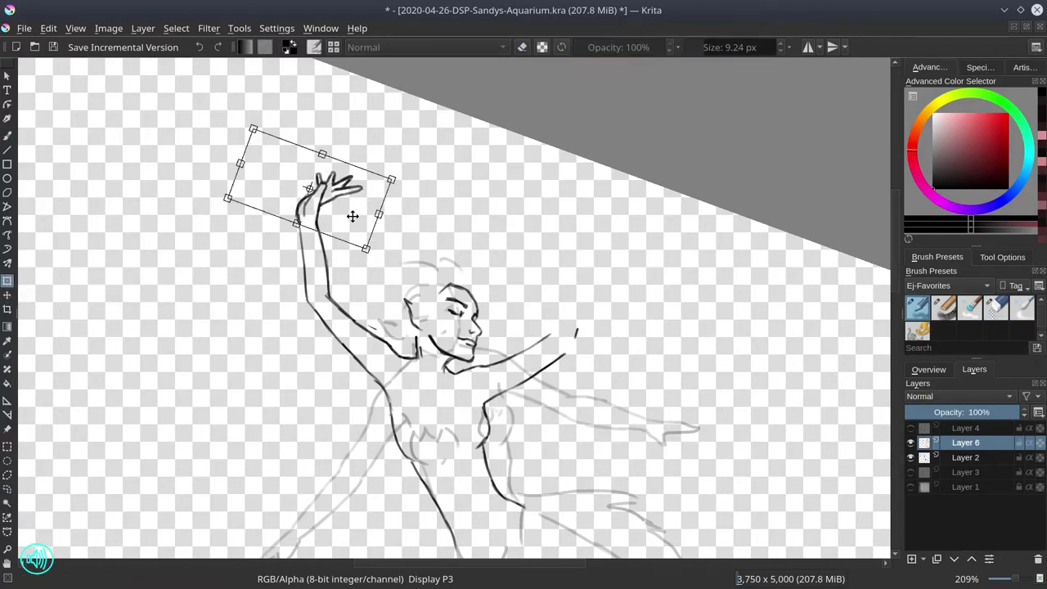
pyautogui.press('Return')
pyautogui.press('b')
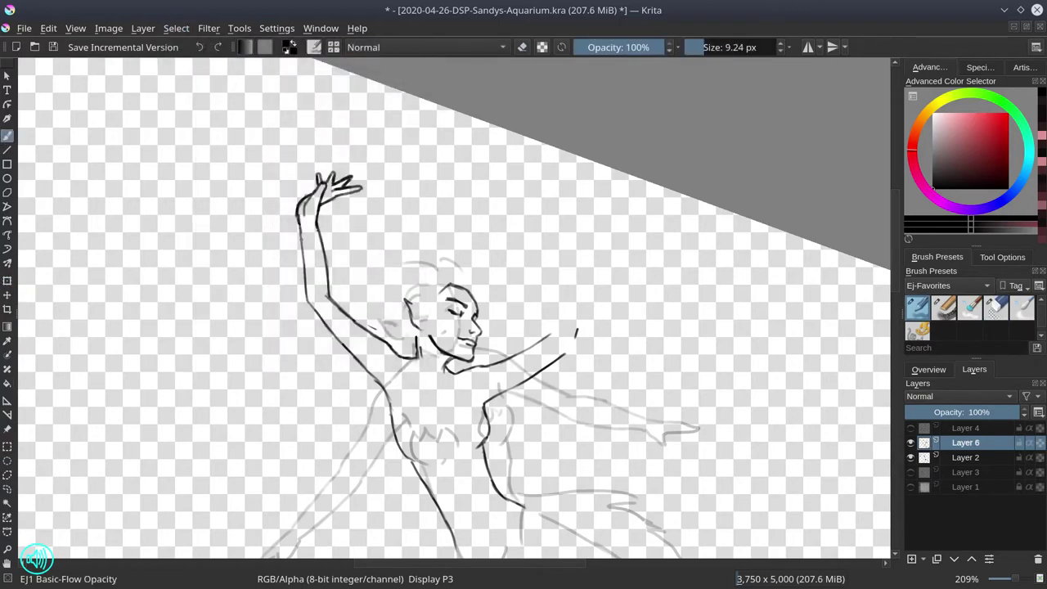
# Step: Redraw the raised arm's outer forearm and elbow lower, undoing the first stroke
pyautogui.moveTo(301, 228); pyautogui.dragTo(312, 322)
pyautogui.hotkey('ctrl', 'z')
pyautogui.moveTo(300, 234); pyautogui.dragTo(310, 328)
pyautogui.moveTo(327, 286)
pyautogui.mouseDown()
pyautogui.moveTo(329, 305)
pyautogui.moveTo(355, 326)
pyautogui.mouseUp()
pyautogui.moveTo(310, 325); pyautogui.dragTo(372, 373)
# Step: Erase the old forearm and elbow lines of the raised arm
pyautogui.press('/')
pyautogui.moveTo(307, 251); pyautogui.dragTo(316, 311)
pyautogui.moveTo(331, 314); pyautogui.dragTo(331, 288)
pyautogui.moveTo(325, 267)
pyautogui.mouseDown()
pyautogui.moveTo(320, 228)
pyautogui.moveTo(306, 273)
pyautogui.mouseUp()
pyautogui.moveTo(315, 314)
pyautogui.mouseDown()
pyautogui.moveTo(354, 351)
pyautogui.moveTo(370, 324)
pyautogui.mouseUp()
pyautogui.moveTo(328, 273); pyautogui.dragTo(334, 314)
# Step: Draw the inner forearm line from the wrist down to the new elbow
pyautogui.click(915, 303)
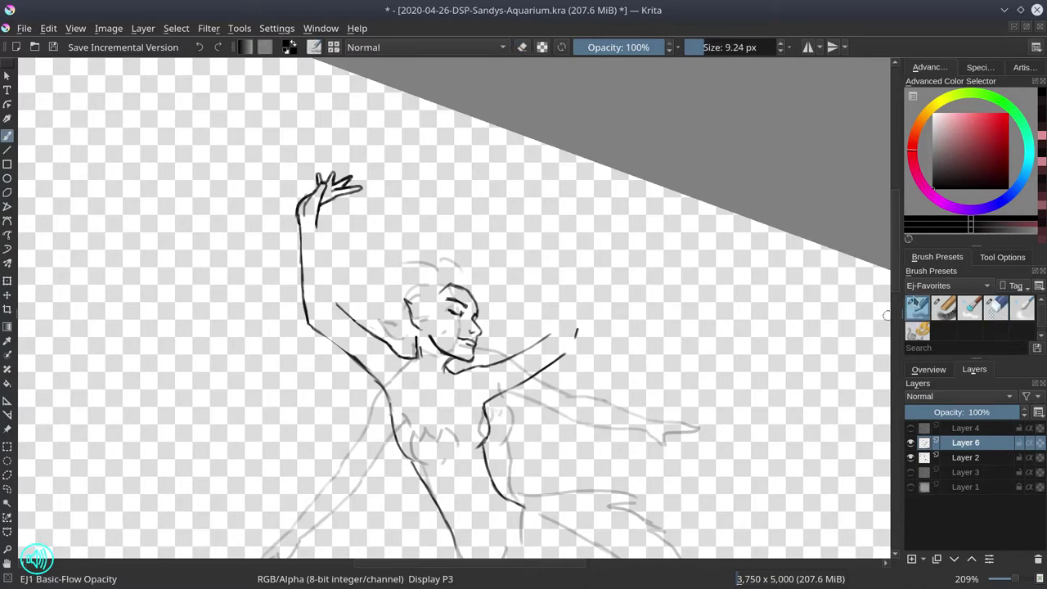
pyautogui.moveTo(317, 214); pyautogui.dragTo(337, 315)
pyautogui.press('/')
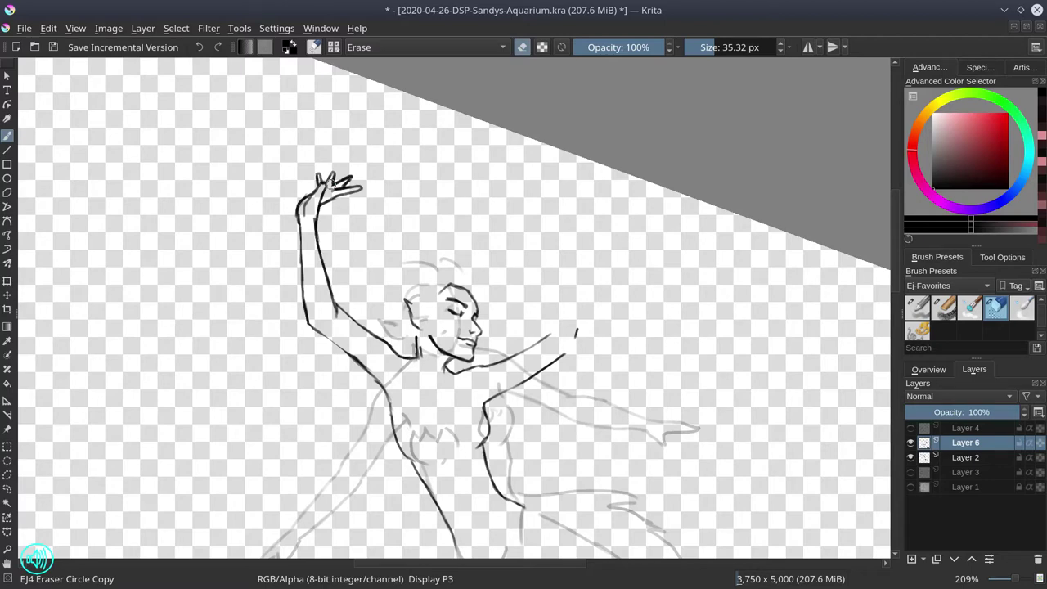
# Step: Draw both forearm lines of the other arm bending upward from the elbow and trim their upper ends
pyautogui.press('/')
pyautogui.moveTo(551, 334)
pyautogui.mouseDown()
pyautogui.moveTo(577, 264)
pyautogui.moveTo(585, 310)
pyautogui.mouseUp()
pyautogui.moveTo(591, 260); pyautogui.dragTo(568, 357)
pyautogui.press('/')
pyautogui.moveTo(591, 246); pyautogui.dragTo(588, 300)
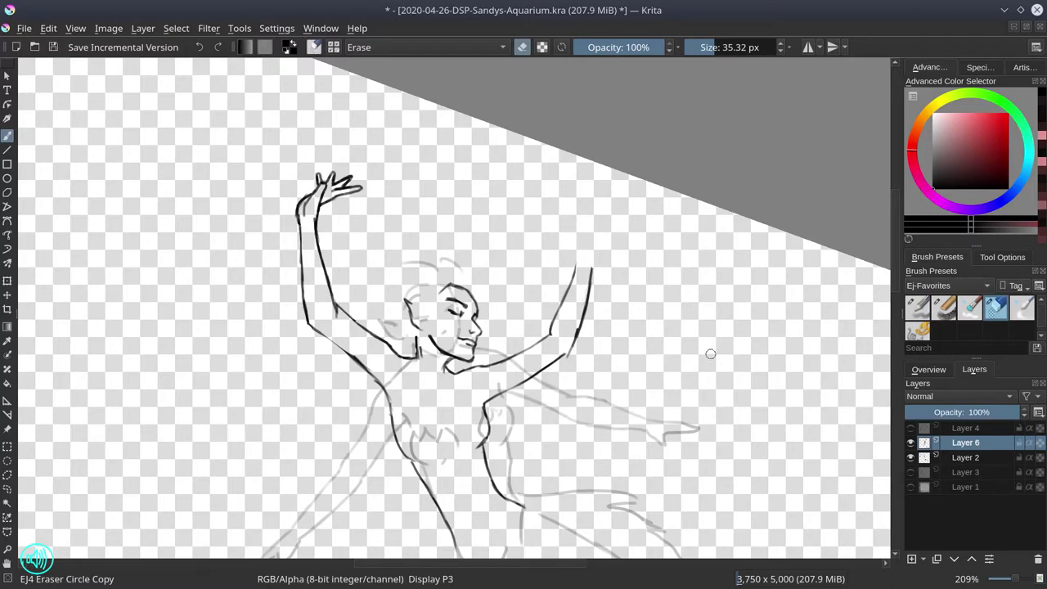
# Step: Sketch an open hand with spread fingers beside the second arm, undoing the last bad stroke
pyautogui.press('/')
pyautogui.moveTo(644, 282)
pyautogui.mouseDown()
pyautogui.moveTo(651, 319)
pyautogui.moveTo(657, 302)
pyautogui.moveTo(683, 336)
pyautogui.mouseUp()
pyautogui.moveTo(650, 316); pyautogui.dragTo(681, 369)
pyautogui.moveTo(683, 337); pyautogui.dragTo(696, 341)
pyautogui.moveTo(692, 300)
pyautogui.mouseDown()
pyautogui.moveTo(702, 298)
pyautogui.moveTo(693, 331)
pyautogui.mouseUp()
pyautogui.moveTo(703, 301)
pyautogui.mouseDown()
pyautogui.moveTo(710, 332)
pyautogui.moveTo(697, 347)
pyautogui.moveTo(730, 360)
pyautogui.mouseUp()
pyautogui.moveTo(681, 368)
pyautogui.mouseDown()
pyautogui.moveTo(697, 384)
pyautogui.moveTo(729, 365)
pyautogui.mouseUp()
pyautogui.moveTo(661, 272)
pyautogui.mouseDown()
pyautogui.moveTo(662, 307)
pyautogui.moveTo(671, 296)
pyautogui.moveTo(692, 320)
pyautogui.moveTo(698, 277)
pyautogui.moveTo(715, 342)
pyautogui.moveTo(612, 246)
pyautogui.mouseUp()
pyautogui.hotkey('ctrl', 'z')
# Step: Transform the new hand to fit onto the second arm's wrist and deselect
pyautogui.hotkey('ctrl', 't')
pyautogui.moveTo(521, 150); pyautogui.dragTo(559, 204)
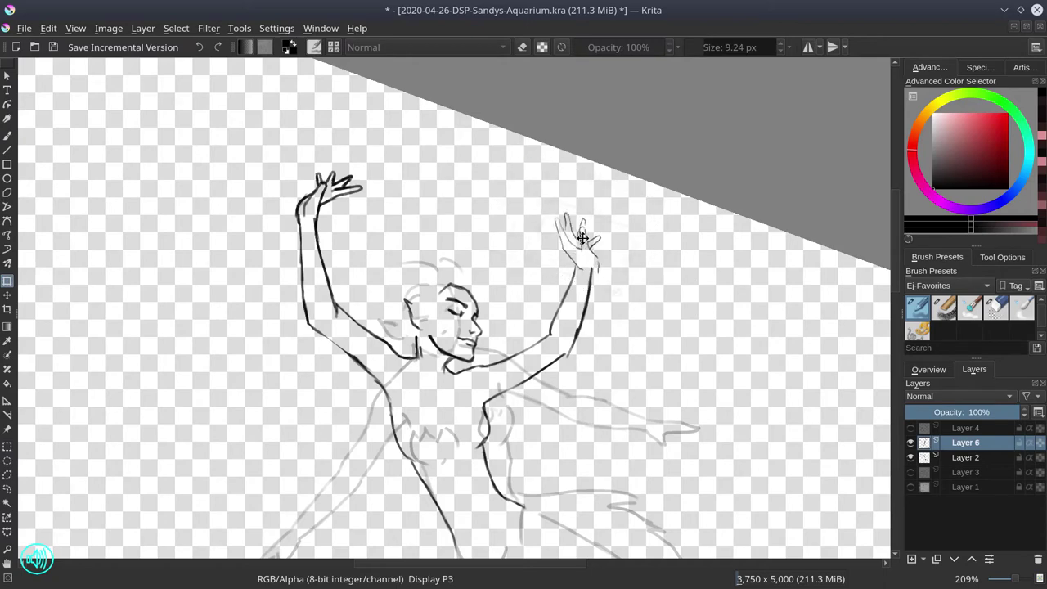
pyautogui.moveTo(621, 269)
pyautogui.mouseDown()
pyautogui.moveTo(448, 214)
pyautogui.moveTo(606, 255)
pyautogui.mouseUp()
pyautogui.press('Return')
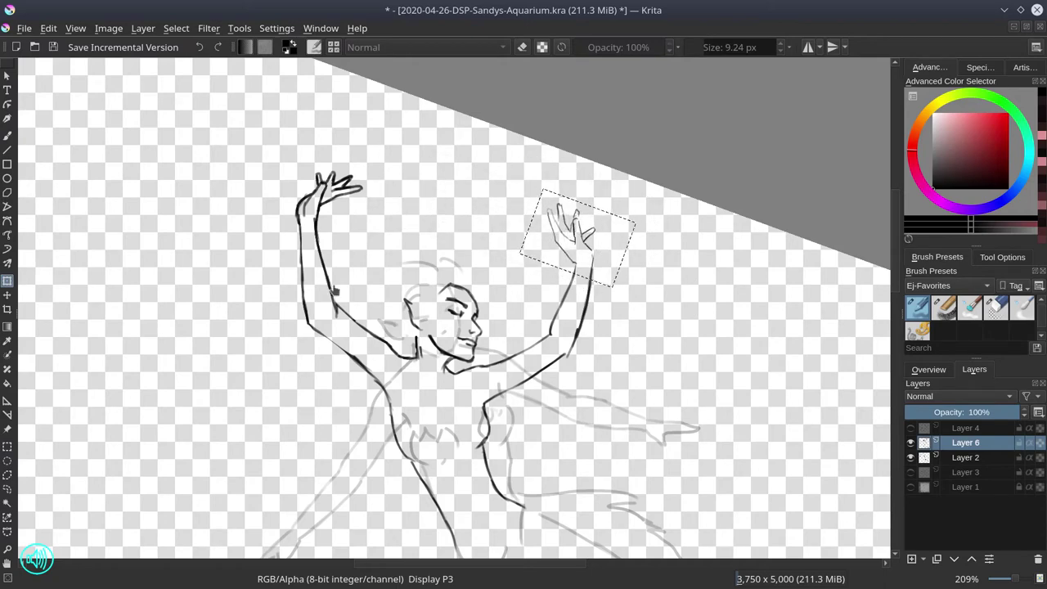
pyautogui.click(176, 29)
pyautogui.click(187, 65)
# Step: Show Layer 4, move Layer 6 and Layer 2 together closer to the standing viewer, and save
pyautogui.press('5')
pyautogui.scroll(-6, 678, 390)
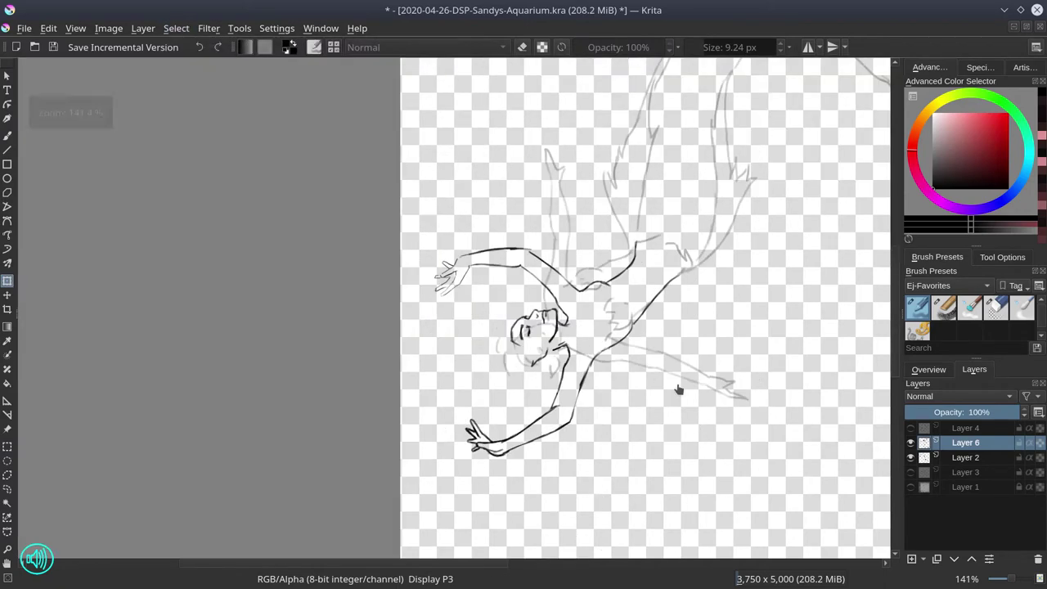
pyautogui.click(911, 429)
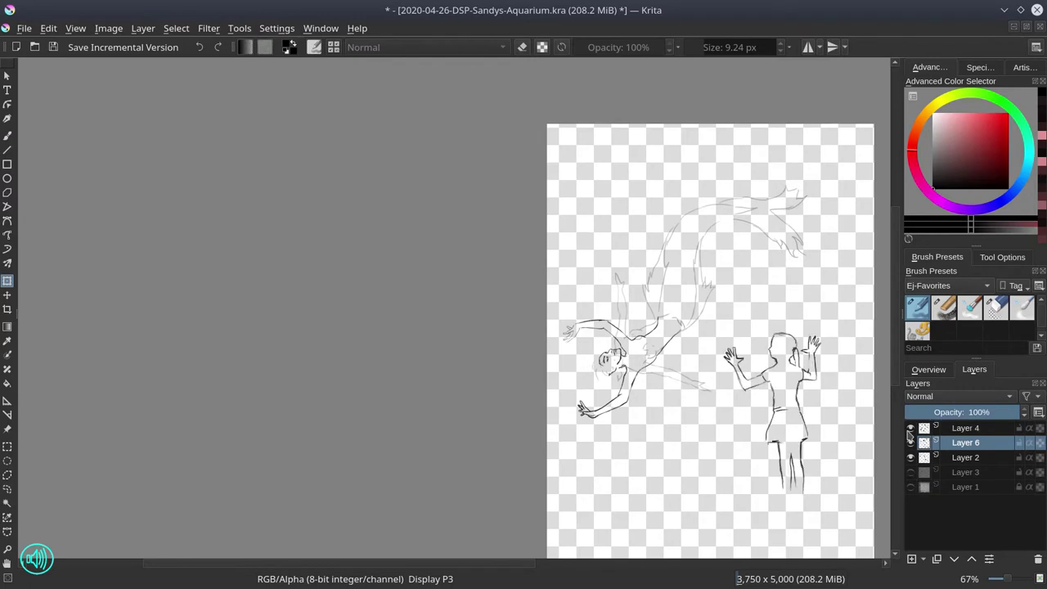
pyautogui.keyDown('ctrl'); pyautogui.click(972, 456); pyautogui.keyUp('ctrl')
pyautogui.hotkey('ctrl', 's')
pyautogui.press('t')
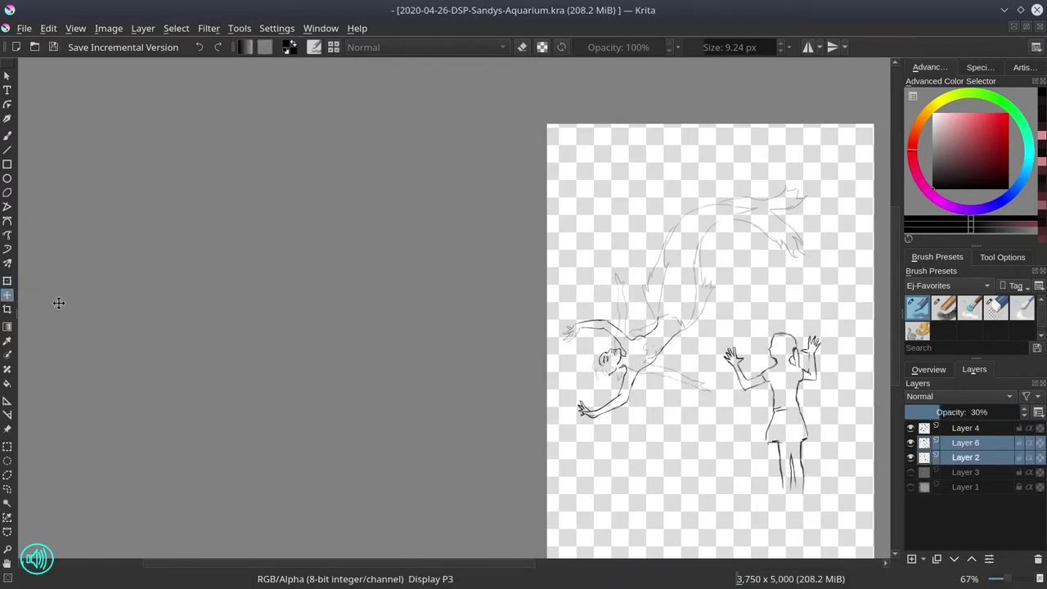
pyautogui.moveTo(709, 433)
pyautogui.mouseDown()
pyautogui.moveTo(741, 432)
pyautogui.moveTo(731, 430)
pyautogui.mouseUp()
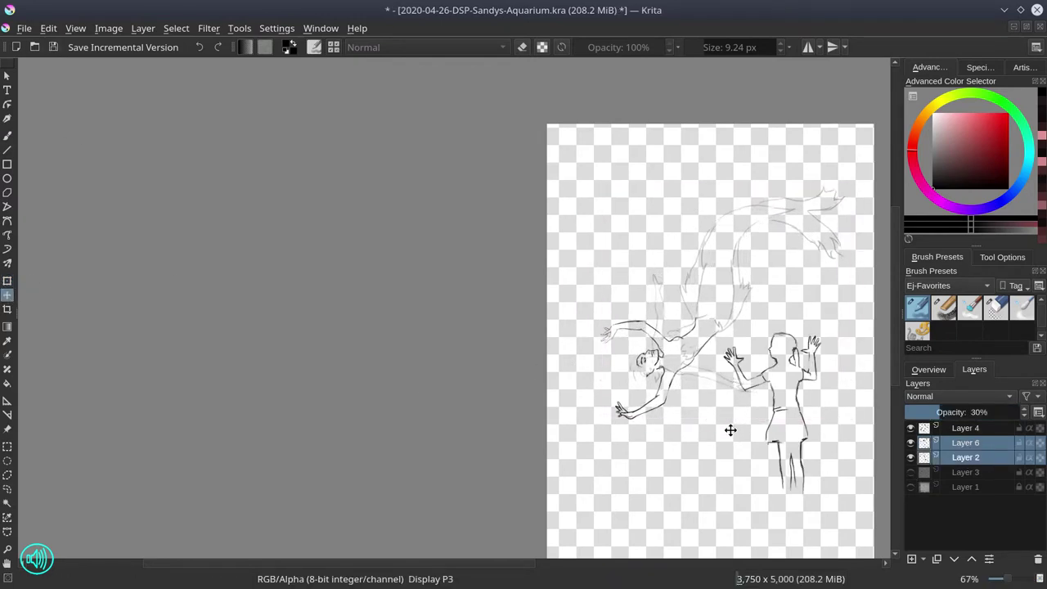
pyautogui.click(54, 49)
pyautogui.moveTo(714, 368); pyautogui.dragTo(583, 380)
pyautogui.moveTo(570, 340); pyautogui.dragTo(472, 351)
pyautogui.click(7, 447)
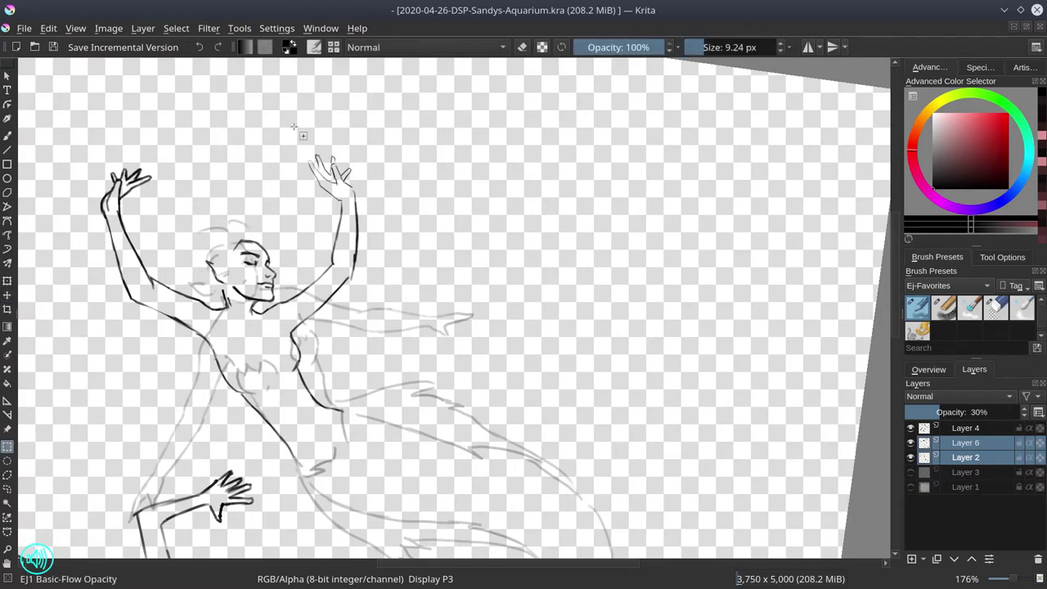
pyautogui.click(7, 296)
pyautogui.moveTo(295, 127)
pyautogui.mouseDown()
pyautogui.moveTo(373, 203)
pyautogui.moveTo(355, 169)
pyautogui.moveTo(342, 208)
pyautogui.mouseUp()
pyautogui.hotkey('ctrl', 'z')
# Step: Make only Layer 6 active, clear the selection, and draw the outer wrist line of the second arm
pyautogui.click(965, 443)
pyautogui.click(176, 29)
pyautogui.click(190, 62)
pyautogui.click(7, 136)
pyautogui.moveTo(354, 190); pyautogui.dragTo(356, 218)
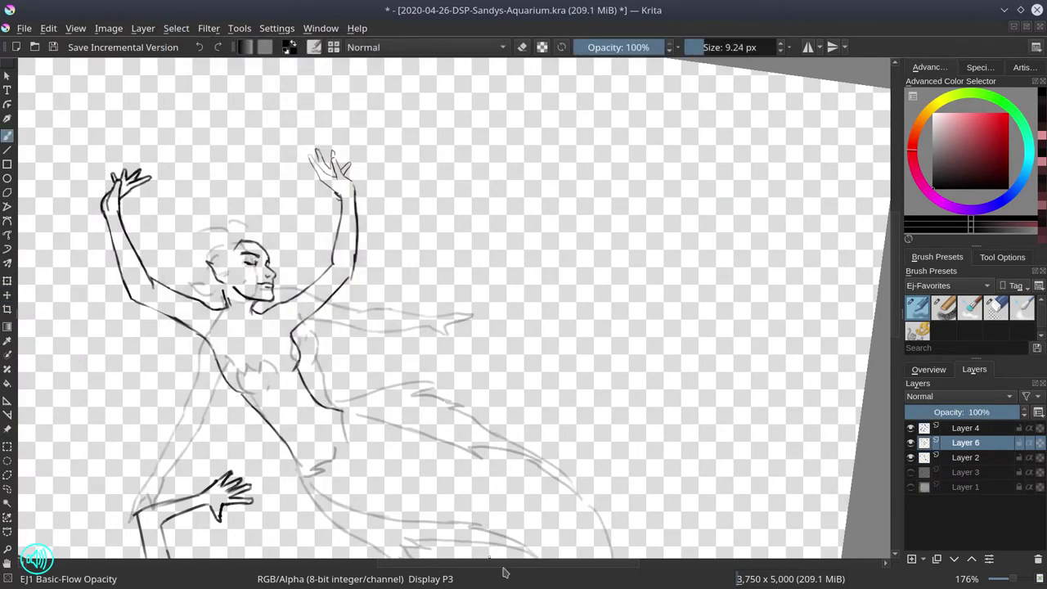
# Step: Select the second hand with a rectangle, adjust its position on the wrist, deselect, and save the file
pyautogui.click(7, 447)
pyautogui.moveTo(286, 123)
pyautogui.mouseDown()
pyautogui.moveTo(374, 200)
pyautogui.moveTo(376, 180)
pyautogui.mouseUp()
pyautogui.click(7, 295)
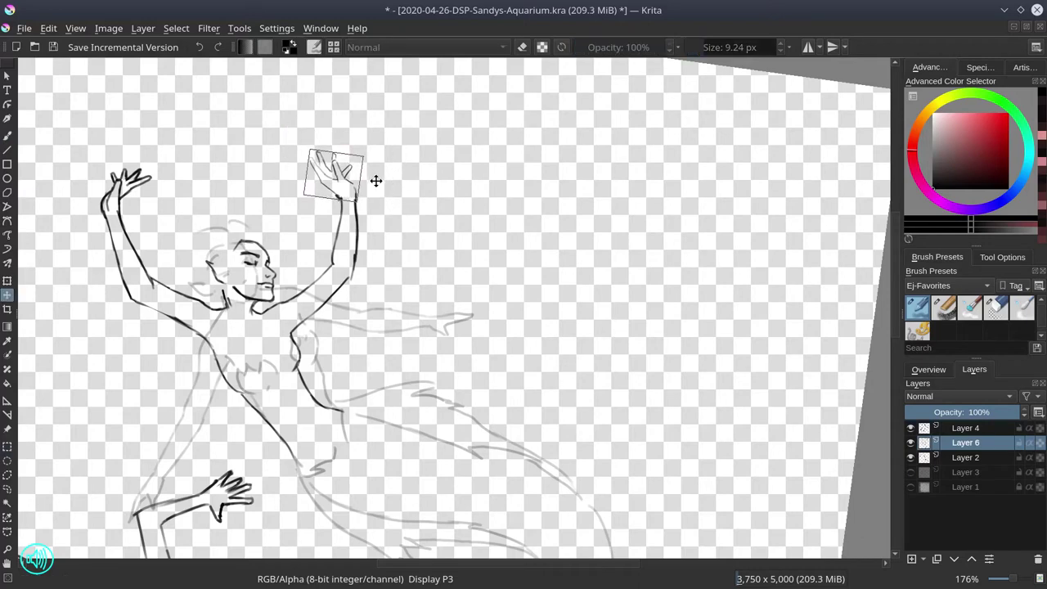
pyautogui.click(176, 28)
pyautogui.click(197, 63)
pyautogui.click(997, 309)
pyautogui.click(7, 136)
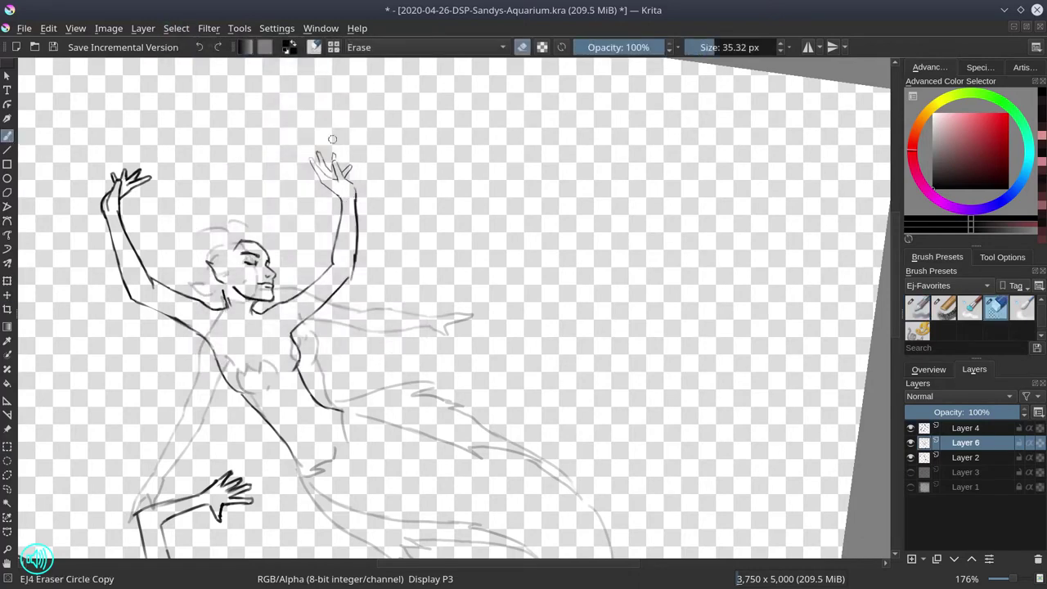
pyautogui.hotkey('ctrl', 's')
# Step: Draw long flowing hair around the mermaid's head and behind her arms, add jagged bust edges, and save
pyautogui.press('/')
pyautogui.moveTo(195, 233)
pyautogui.mouseDown()
pyautogui.moveTo(259, 226)
pyautogui.moveTo(327, 246)
pyautogui.moveTo(331, 358)
pyautogui.moveTo(168, 216)
pyautogui.moveTo(146, 211)
pyautogui.mouseUp()
pyautogui.hotkey('ctrl', 'z')
pyautogui.moveTo(185, 239)
pyautogui.mouseDown()
pyautogui.moveTo(212, 236)
pyautogui.moveTo(187, 238)
pyautogui.mouseUp()
pyautogui.moveTo(147, 211)
pyautogui.mouseDown()
pyautogui.moveTo(166, 247)
pyautogui.moveTo(188, 257)
pyautogui.mouseUp()
pyautogui.moveTo(188, 257)
pyautogui.mouseDown()
pyautogui.moveTo(169, 287)
pyautogui.moveTo(160, 387)
pyautogui.mouseUp()
pyautogui.moveTo(160, 387); pyautogui.dragTo(182, 363)
pyautogui.moveTo(182, 363)
pyautogui.mouseDown()
pyautogui.moveTo(207, 398)
pyautogui.moveTo(245, 414)
pyautogui.moveTo(228, 370)
pyautogui.moveTo(276, 370)
pyautogui.moveTo(258, 389)
pyautogui.mouseUp()
pyautogui.hotkey('ctrl', 'z')
pyautogui.moveTo(336, 364); pyautogui.dragTo(304, 378)
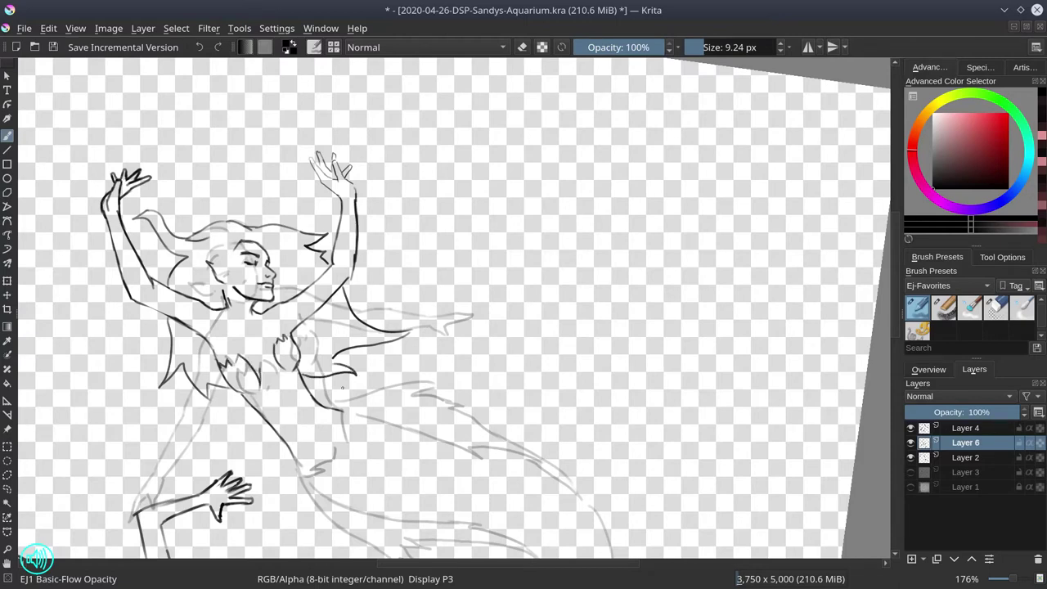
pyautogui.press('5')
pyautogui.hotkey('ctrl', 's')
# Step: Show Layer 3, restore Layer 2 to 100% opacity, and duplicate Layers 4, 6, 2 and 3
pyautogui.click(911, 473)
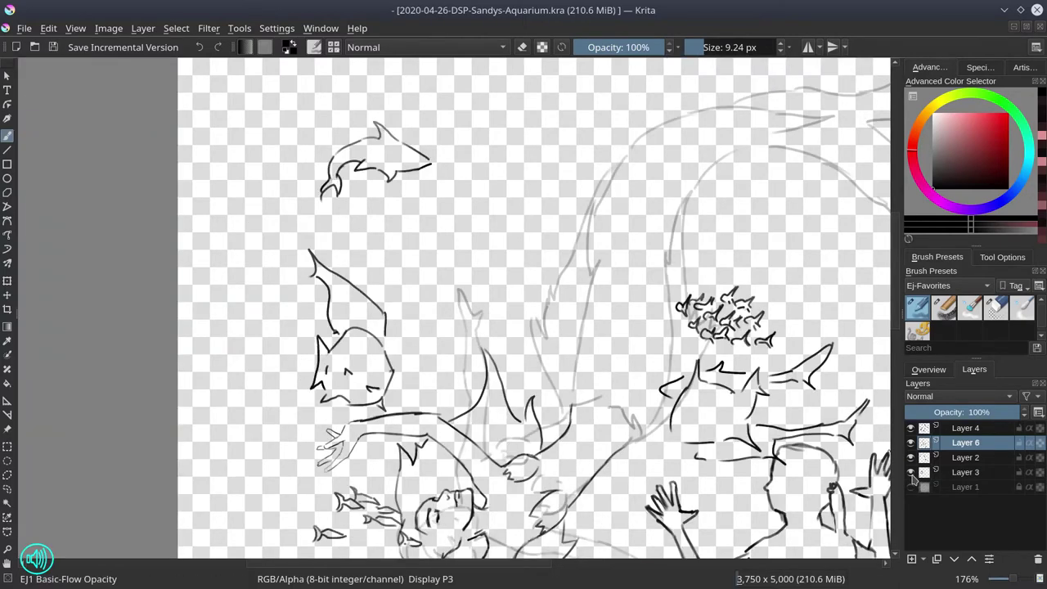
pyautogui.click(977, 457)
pyautogui.click(982, 472)
pyautogui.keyDown('shift'); pyautogui.click(987, 430); pyautogui.keyUp('shift')
pyautogui.rightClick(987, 431)
pyautogui.click(924, 315)
# Step: Group the four duplicated layers and hide both the backup group and Layer 3
pyautogui.rightClick(996, 430)
pyautogui.moveTo(855, 385)
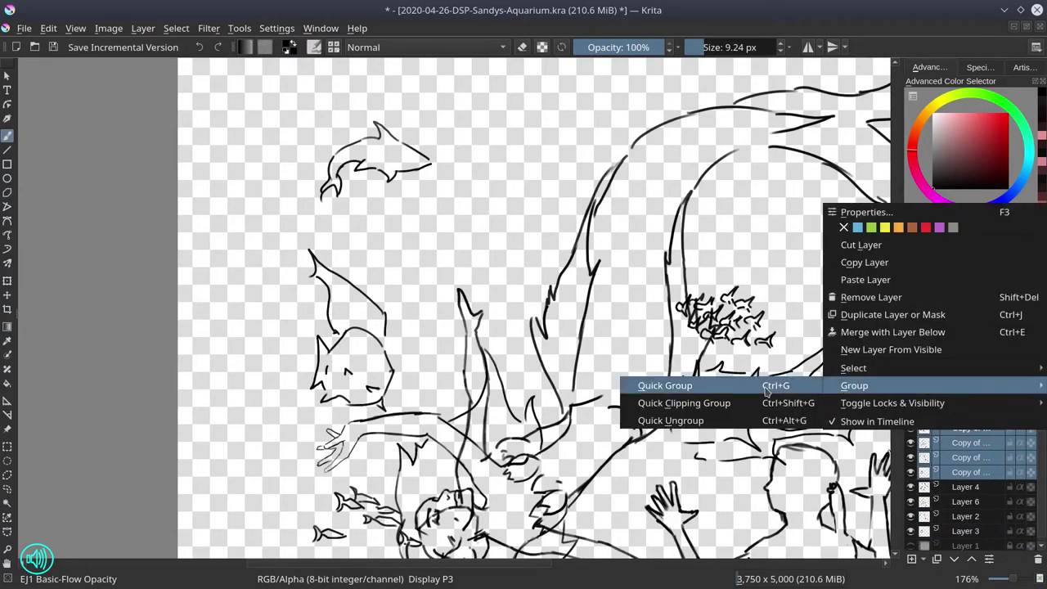
pyautogui.click(767, 388)
pyautogui.click(912, 427)
pyautogui.click(937, 431)
pyautogui.click(912, 487)
# Step: Erase the old arms, head and bust lines of the original mermaid on Layer 2
pyautogui.moveTo(717, 436); pyautogui.dragTo(612, 272)
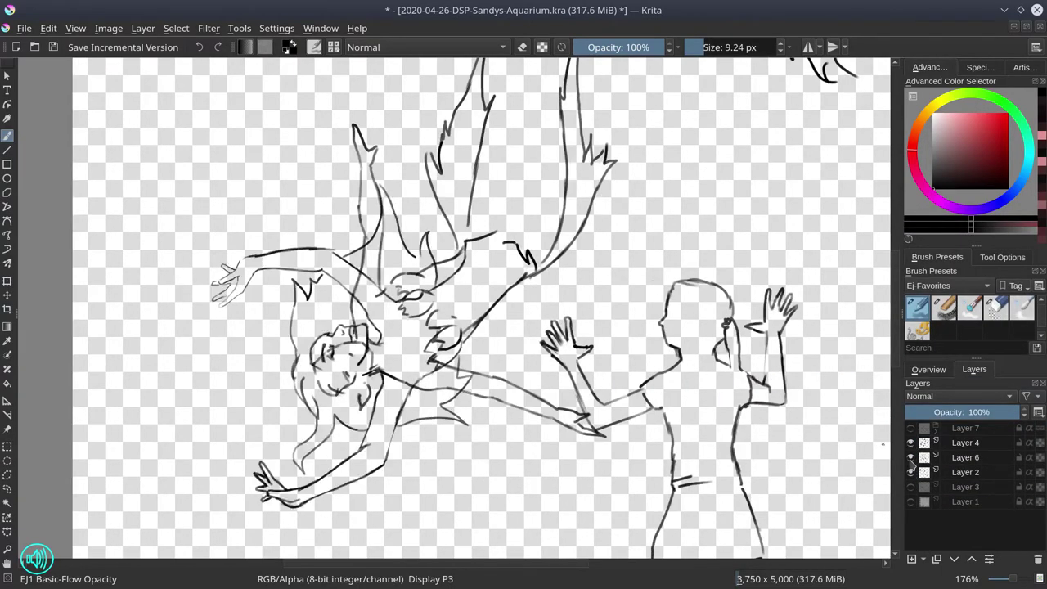
pyautogui.click(957, 472)
pyautogui.click(996, 307)
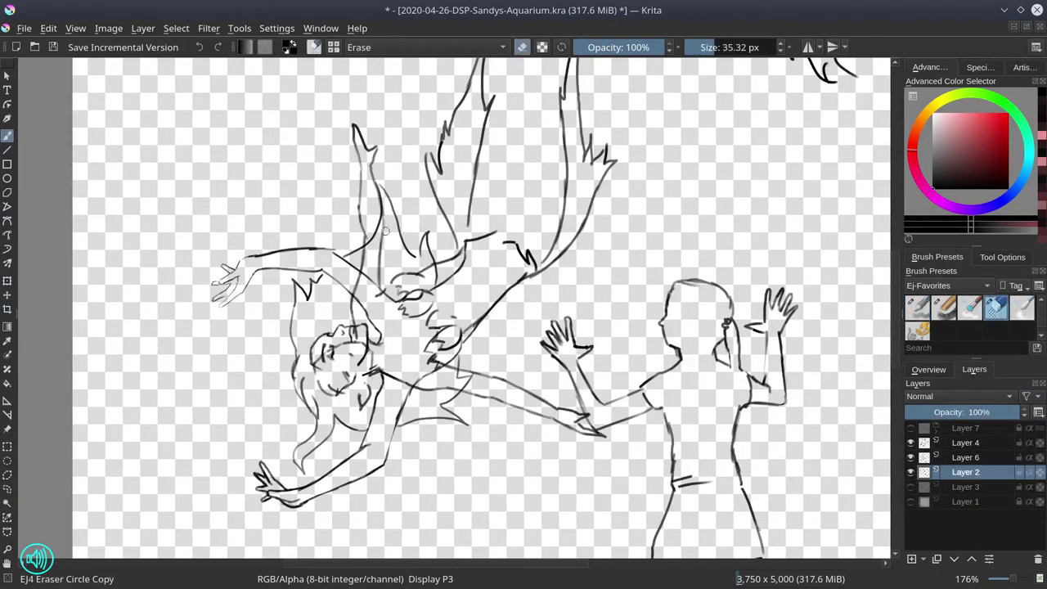
pyautogui.moveTo(366, 147)
pyautogui.mouseDown()
pyautogui.moveTo(434, 274)
pyautogui.moveTo(451, 260)
pyautogui.mouseUp()
pyautogui.moveTo(446, 315); pyautogui.dragTo(487, 346)
pyautogui.moveTo(487, 384); pyautogui.dragTo(593, 426)
pyautogui.moveTo(360, 352)
pyautogui.mouseDown()
pyautogui.moveTo(330, 360)
pyautogui.moveTo(333, 381)
pyautogui.mouseUp()
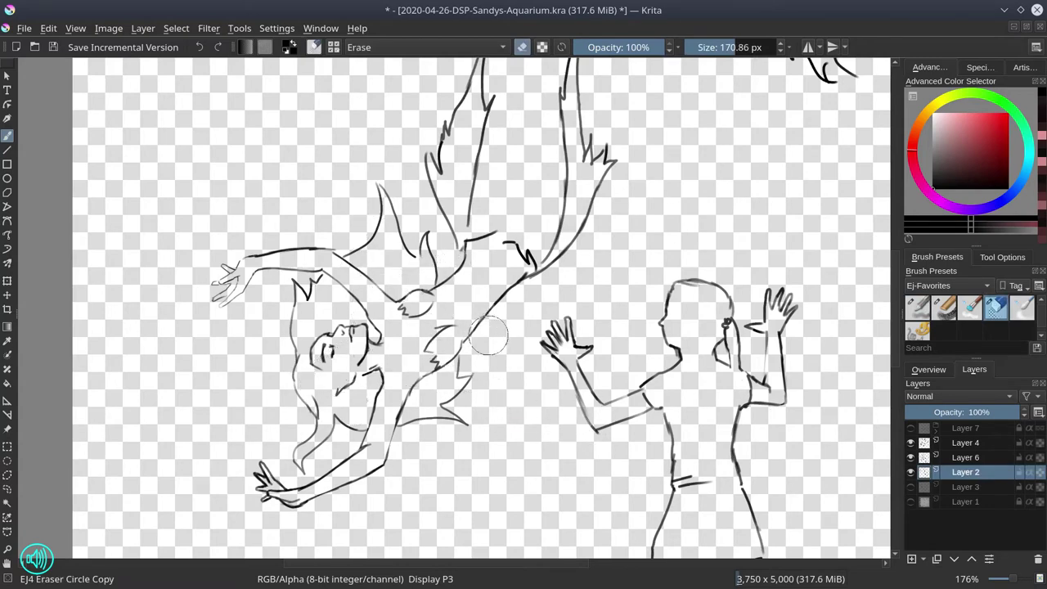
# Step: Turn off canvas mirroring and erase the side lines of the mermaid's torso on Layer 6
pyautogui.scroll(-3, 637, 278)
pyautogui.click(928, 369)
pyautogui.click(911, 562)
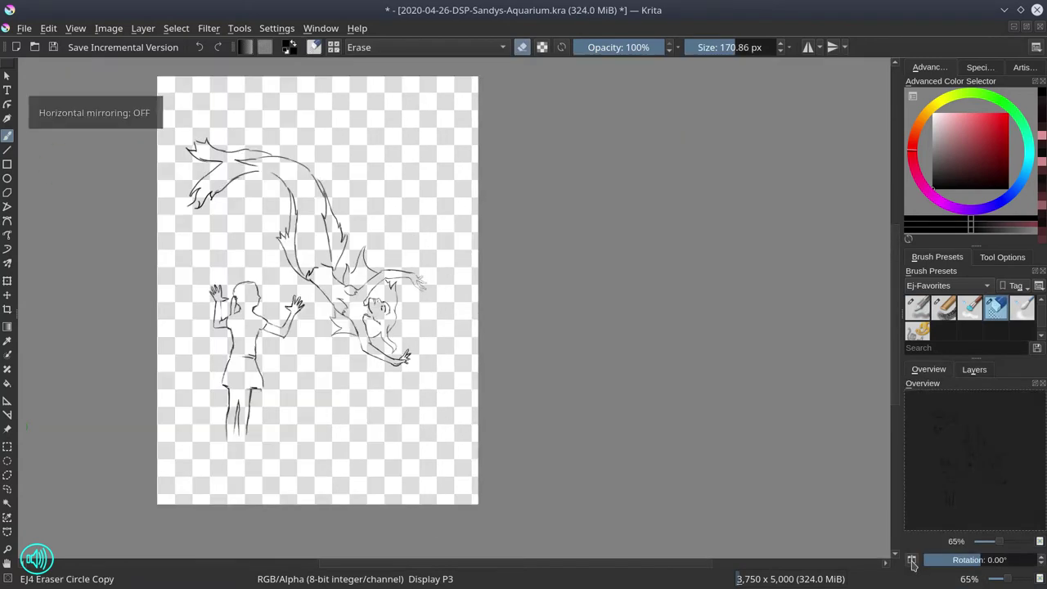
pyautogui.click(975, 369)
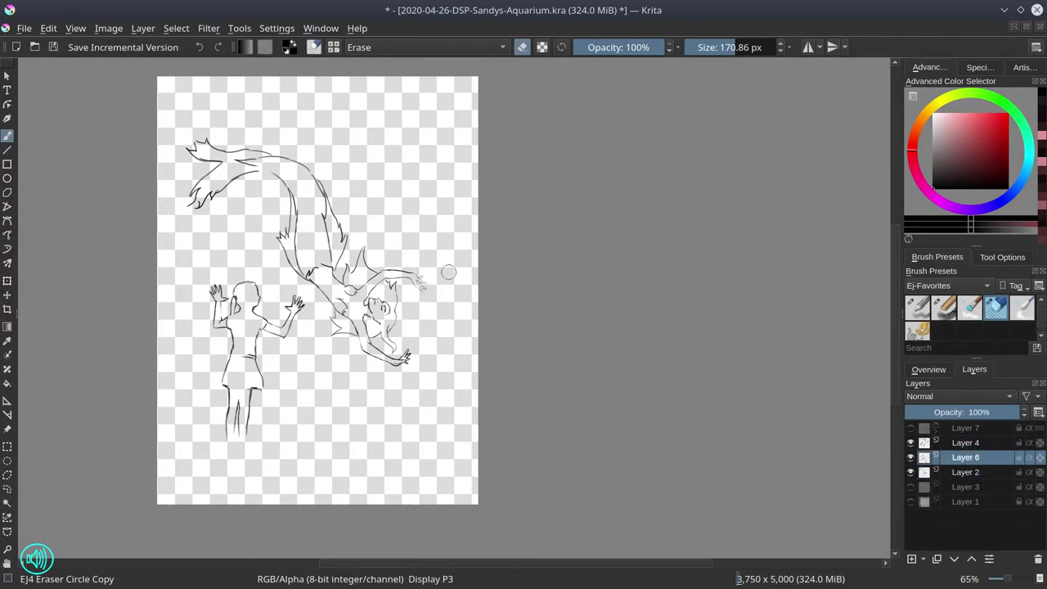
pyautogui.moveTo(449, 271)
pyautogui.mouseDown()
pyautogui.moveTo(489, 225)
pyautogui.moveTo(506, 234)
pyautogui.mouseUp()
pyautogui.moveTo(613, 462); pyautogui.dragTo(613, 385)
pyautogui.moveTo(533, 229); pyautogui.dragTo(504, 229)
pyautogui.moveTo(553, 239)
pyautogui.mouseDown()
pyautogui.moveTo(542, 208)
pyautogui.moveTo(568, 245)
pyautogui.mouseUp()
# Step: Merge Layer 6 down into Layer 2
pyautogui.click(947, 475)
pyautogui.click(966, 458)
pyautogui.rightClick(965, 458)
pyautogui.click(965, 249)
# Step: Redraw the mermaid's back and belly contours between the bust and the hips
pyautogui.click(917, 309)
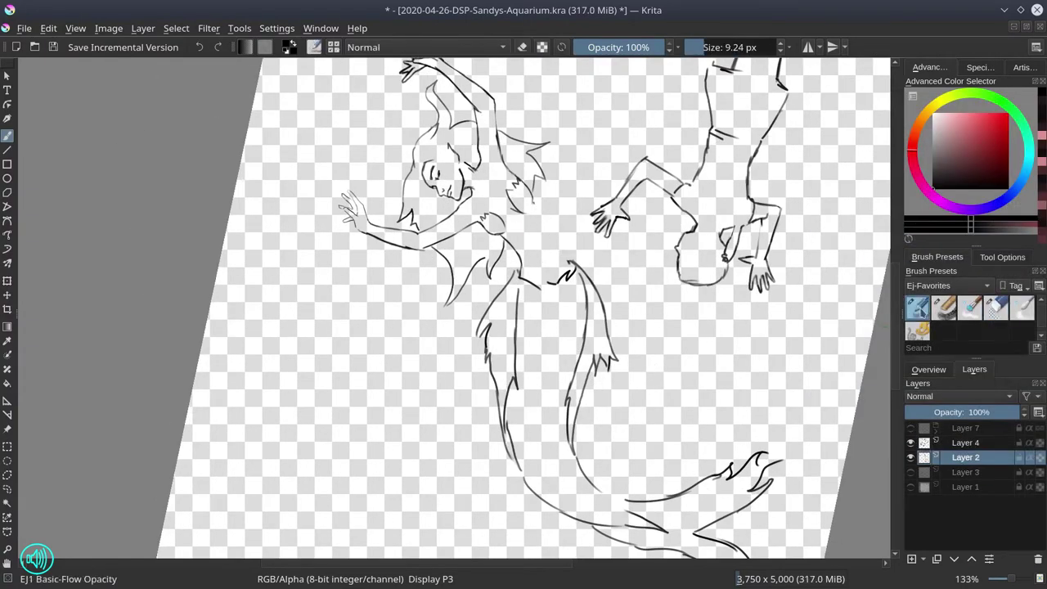
pyautogui.moveTo(513, 208)
pyautogui.mouseDown()
pyautogui.moveTo(536, 208)
pyautogui.moveTo(572, 266)
pyautogui.moveTo(519, 276)
pyautogui.mouseUp()
pyautogui.press('/')
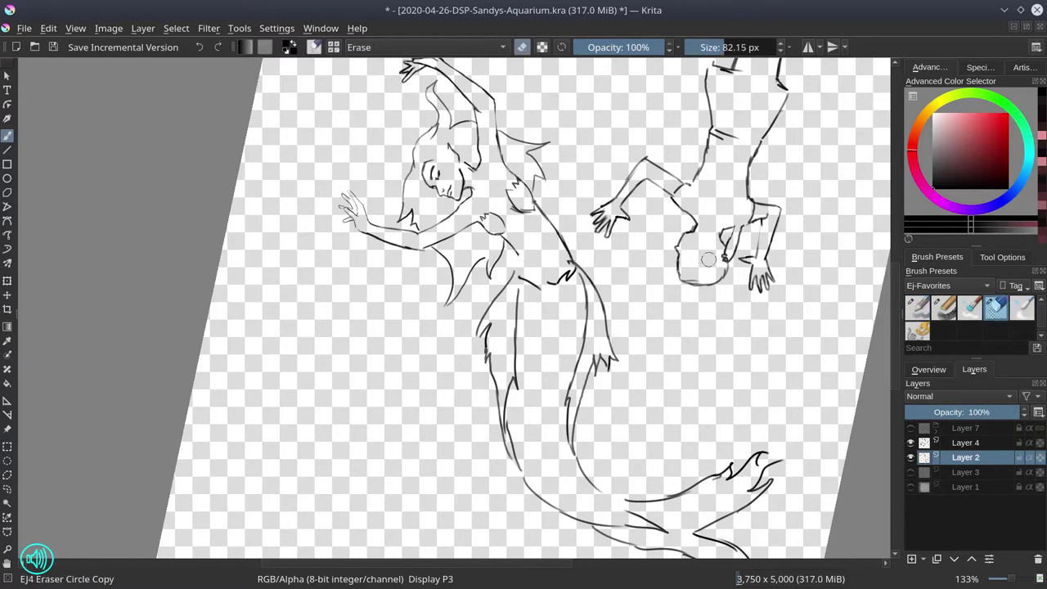
pyautogui.press('/')
pyautogui.moveTo(501, 238)
pyautogui.mouseDown()
pyautogui.moveTo(518, 252)
pyautogui.moveTo(519, 377)
pyautogui.mouseUp()
# Step: Redraw the tail's inner fin line below the waist and add a navel
pyautogui.press('/')
pyautogui.press('/')
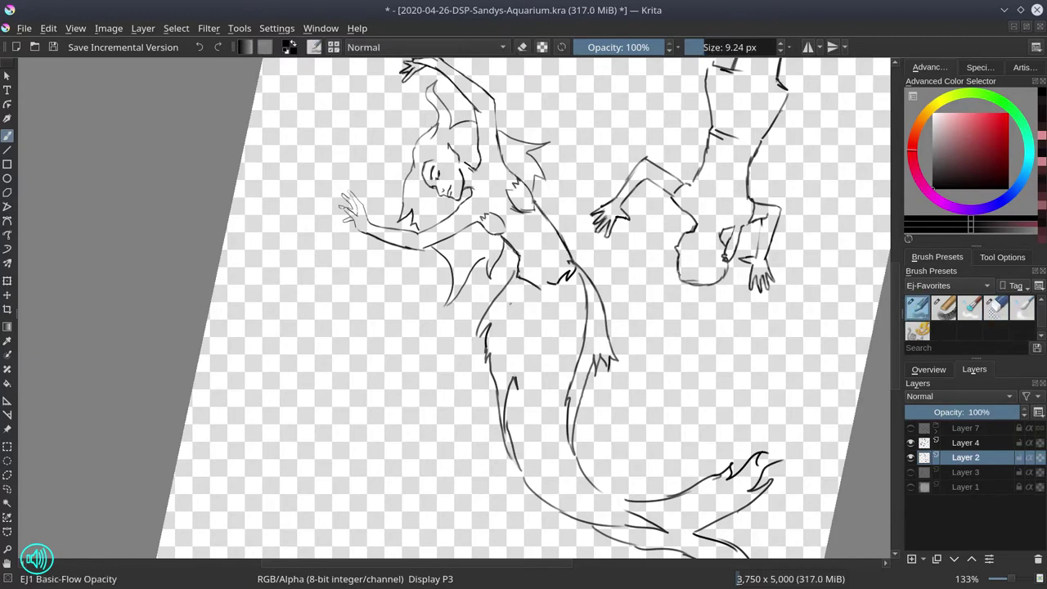
pyautogui.moveTo(512, 291); pyautogui.dragTo(515, 378)
pyautogui.moveTo(545, 248); pyautogui.dragTo(546, 261)
# Step: Check the composition mirrored, shift the mermaid on Layer 2 slightly down and right, and nudge the viewer on Layer 4
pyautogui.press('5')
pyautogui.moveTo(581, 147); pyautogui.dragTo(575, 397)
pyautogui.click(930, 370)
pyautogui.click(913, 561)
pyautogui.click(912, 561)
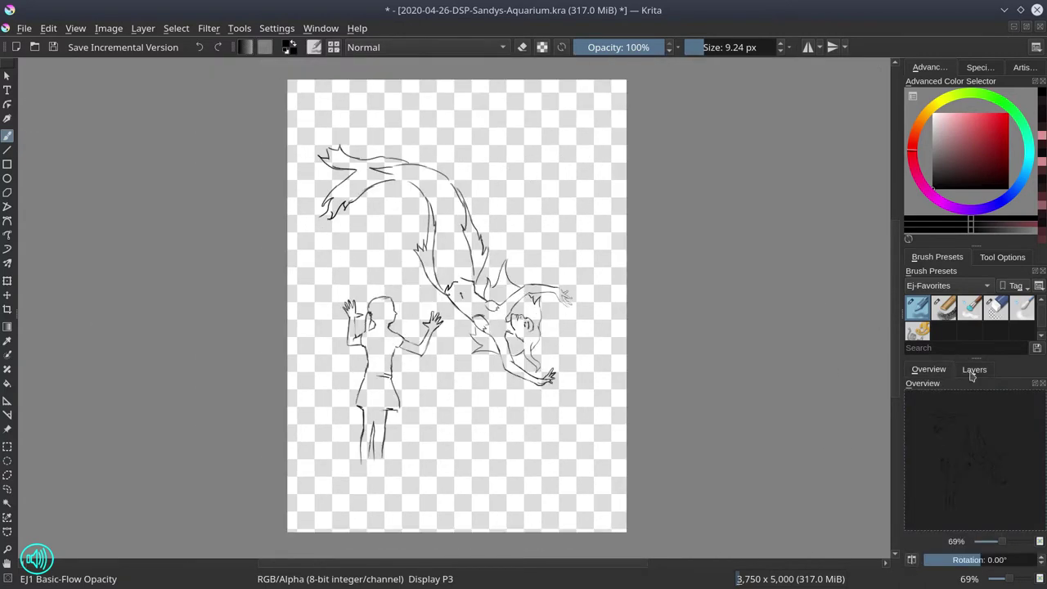
pyautogui.click(974, 371)
pyautogui.press('t')
pyautogui.moveTo(542, 356); pyautogui.dragTo(556, 368)
pyautogui.press('pagedown')
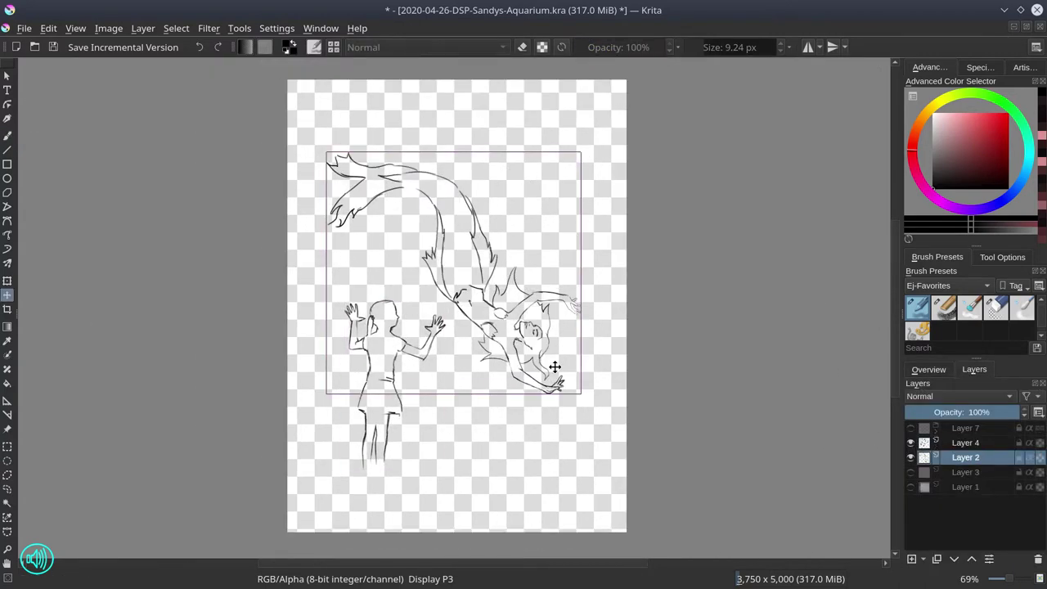
pyautogui.press('b')
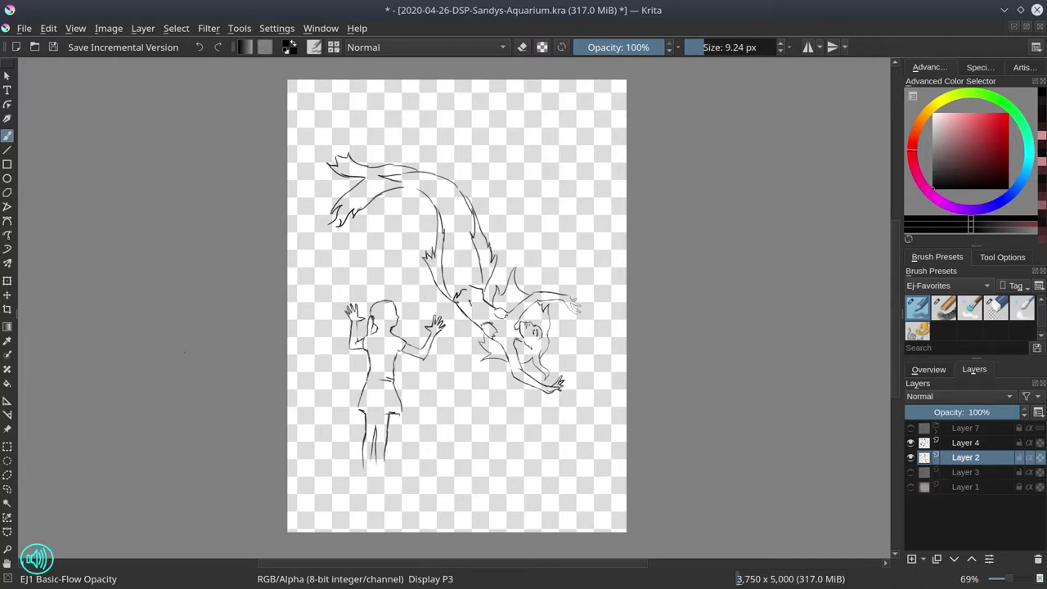
# Step: Show Layer 3 and outline the fish overlapping the viewer's waist and skirt with a polygonal selection
pyautogui.click(912, 429)
pyautogui.click(912, 428)
pyautogui.click(911, 472)
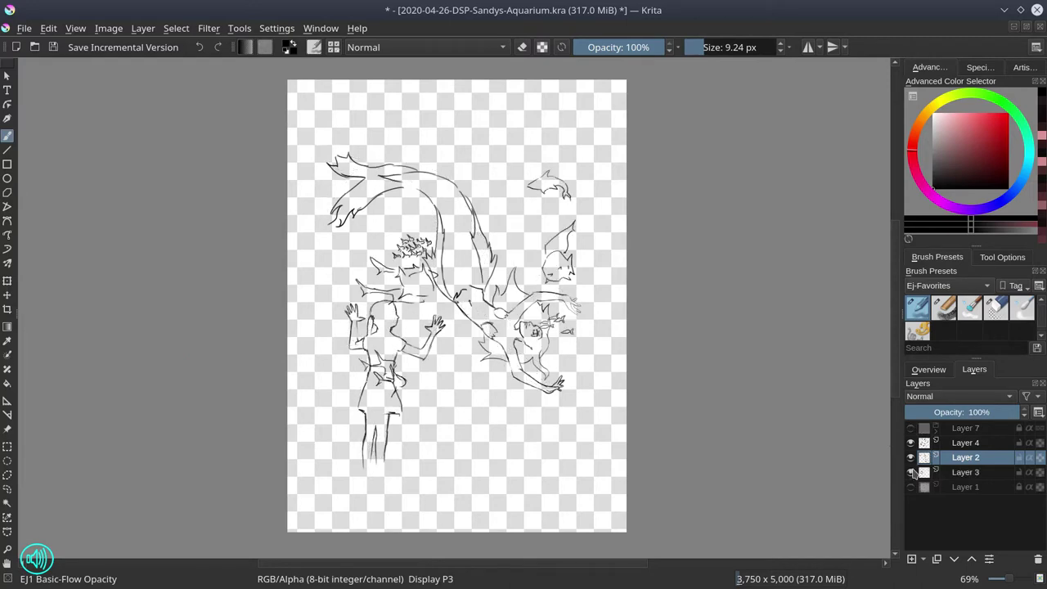
pyautogui.click(7, 475)
pyautogui.click(440, 425)
pyautogui.click(425, 365)
pyautogui.click(280, 333)
pyautogui.click(358, 441)
pyautogui.doubleClick(431, 447)
# Step: Cut the selected fish from Layer 3 and paste them onto a new layer
pyautogui.click(7, 295)
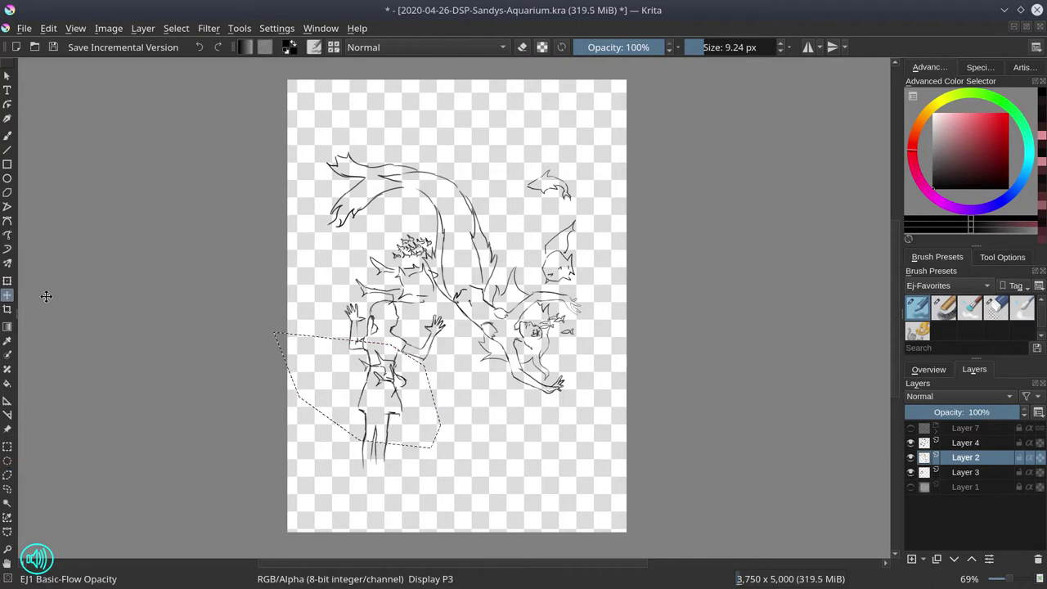
pyautogui.click(48, 29)
pyautogui.click(66, 81)
pyautogui.click(50, 28)
pyautogui.click(84, 170)
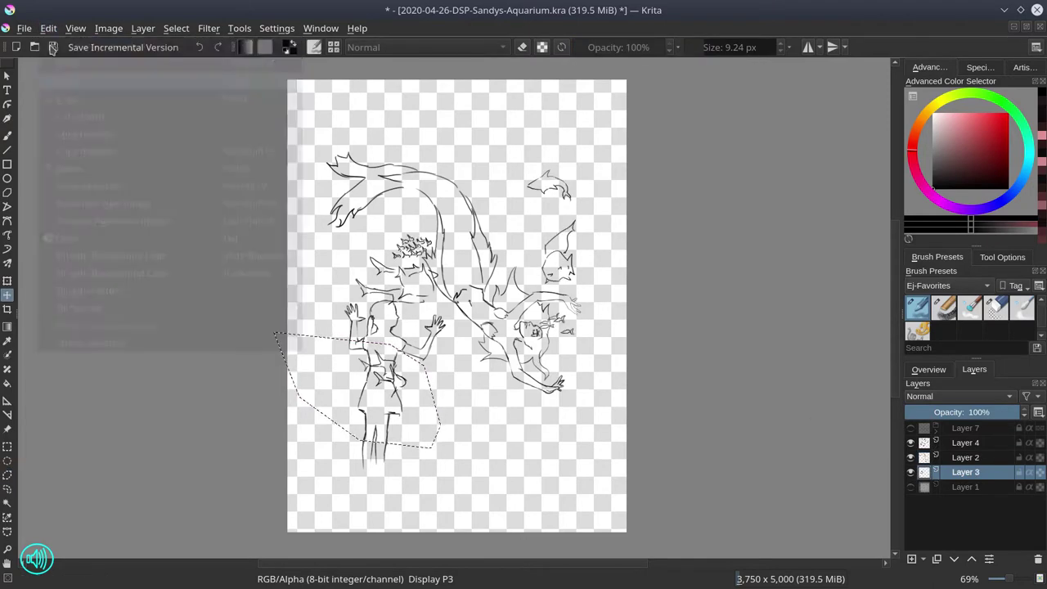
# Step: Duplicate the pasted fish layer and move the fish into the empty area beside the viewer's skirt
pyautogui.rightClick(974, 472)
pyautogui.click(889, 234)
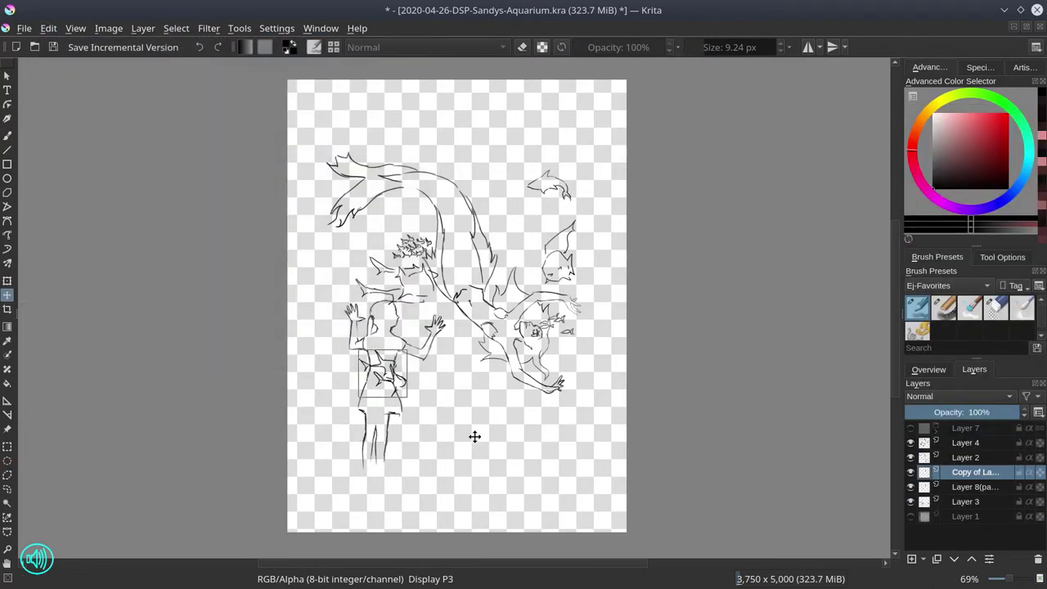
pyautogui.keyDown('ctrl'); pyautogui.click(983, 488); pyautogui.keyUp('ctrl')
pyautogui.click(7, 281)
pyautogui.hotkey('ctrl', 'z')
pyautogui.moveTo(411, 399); pyautogui.dragTo(460, 442)
# Step: Merge the duplicated fish into one layer, then enlarge and place the shoal below the mermaid
pyautogui.rightClick(988, 489)
pyautogui.click(889, 383)
pyautogui.click(406, 393)
pyautogui.moveTo(440, 413); pyautogui.dragTo(493, 420)
pyautogui.press('Return')
# Step: Outline the tiny fish beside the mermaid's face on Layer 3, move them to the empty area beside the viewer's skirt, and deselect
pyautogui.click(968, 489)
pyautogui.click(8, 476)
pyautogui.click(605, 348)
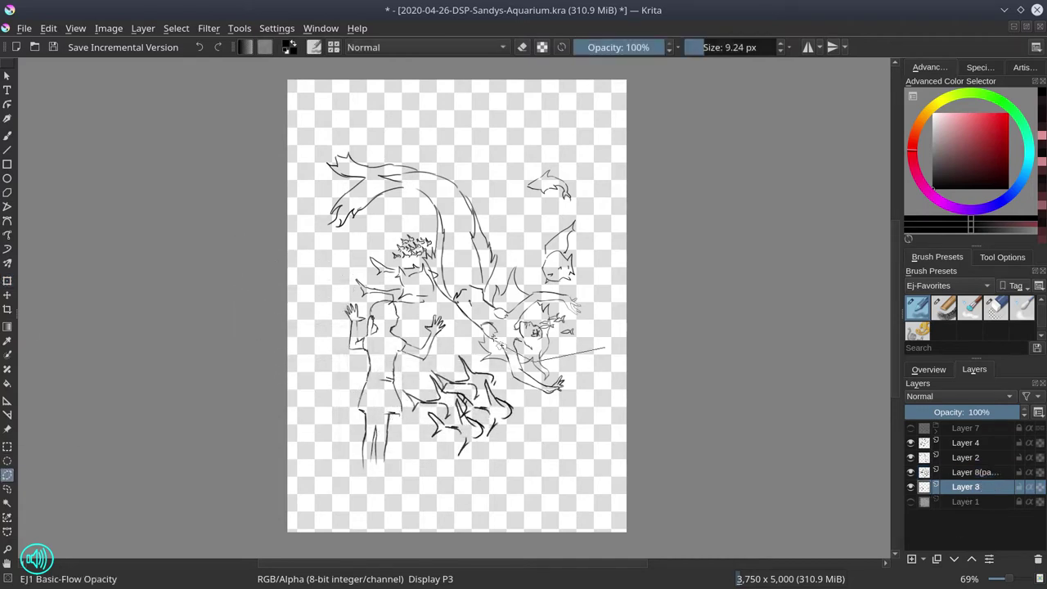
pyautogui.click(537, 360)
pyautogui.click(494, 334)
pyautogui.click(516, 303)
pyautogui.click(615, 294)
pyautogui.click(7, 296)
pyautogui.moveTo(563, 341); pyautogui.dragTo(340, 390)
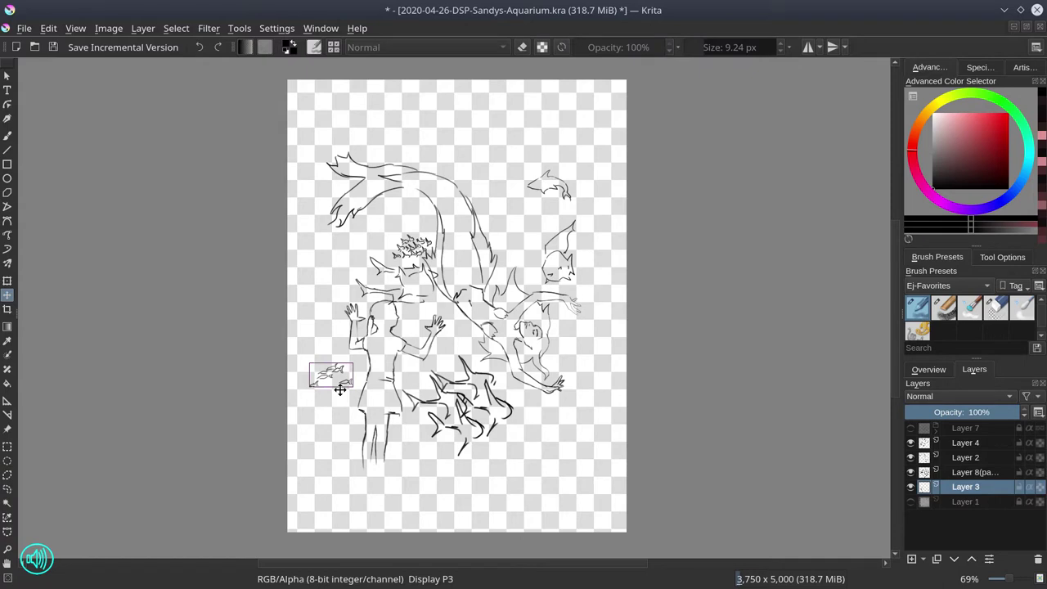
pyautogui.click(6, 475)
pyautogui.click(175, 28)
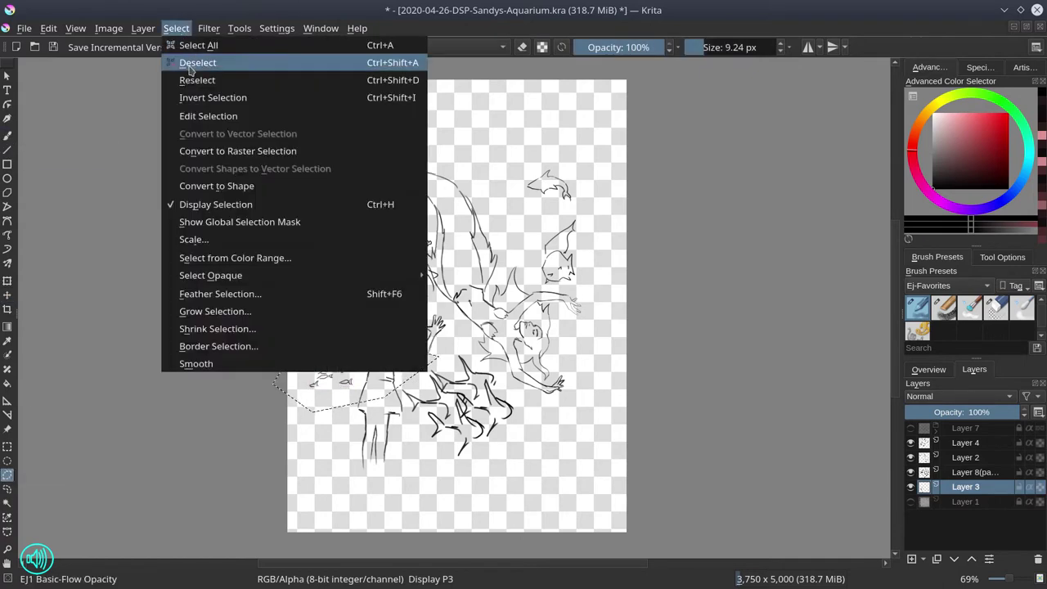
pyautogui.click(187, 63)
# Step: Outline the large fish above the viewer's head, move them above the mermaid's tail fin near the page's upper edge, and deselect
pyautogui.click(317, 285)
pyautogui.click(460, 300)
pyautogui.click(430, 256)
pyautogui.doubleClick(365, 243)
pyautogui.click(8, 296)
pyautogui.moveTo(398, 293); pyautogui.dragTo(382, 127)
pyautogui.click(176, 27)
pyautogui.click(188, 63)
# Step: Separate the middle fish from the group above the tail, move it beside the large round fish, and deselect
pyautogui.click(6, 475)
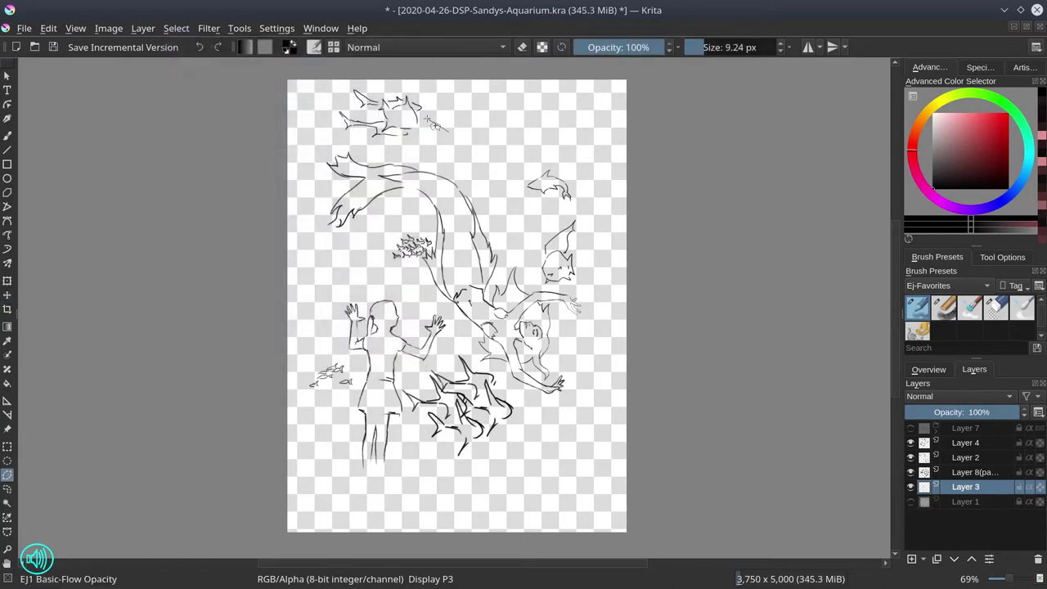
pyautogui.doubleClick(381, 132)
pyautogui.click(7, 296)
pyautogui.moveTo(411, 120); pyautogui.dragTo(605, 262)
pyautogui.click(176, 28)
pyautogui.click(188, 63)
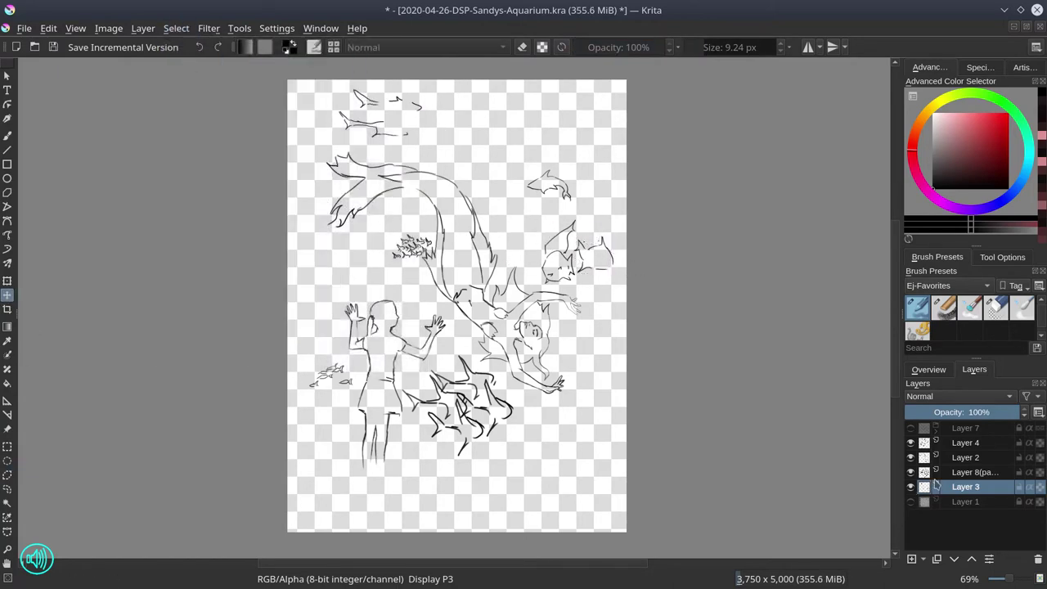
# Step: Select the dense shoal beside the mermaid's hip with a rectangle, move it above the viewer's raised hand, and save the drawing
pyautogui.hotkey('ctrl', 'r')
pyautogui.press('t')
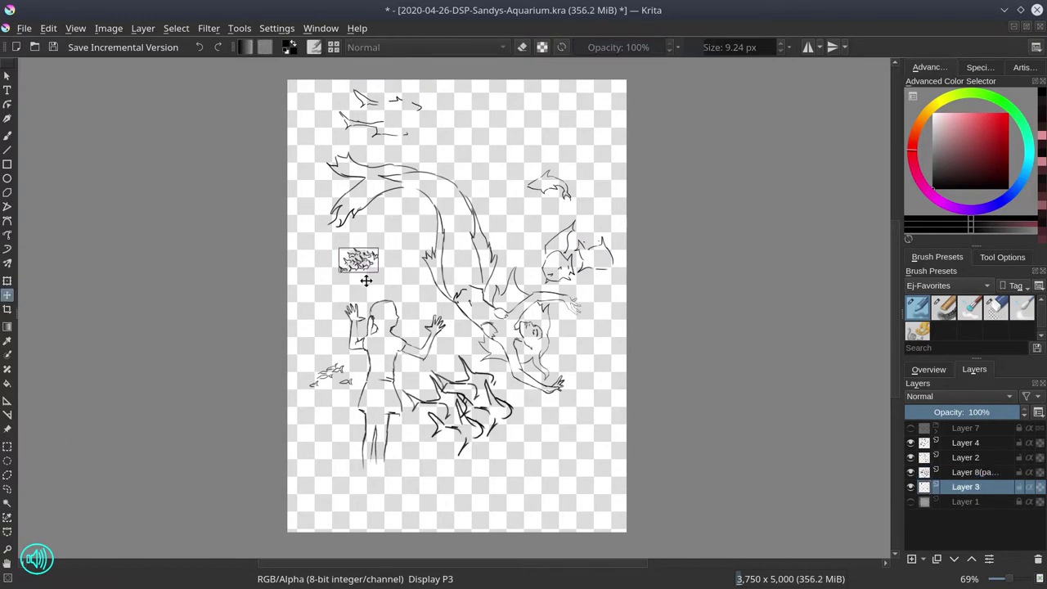
pyautogui.hotkey('ctrl', 's')
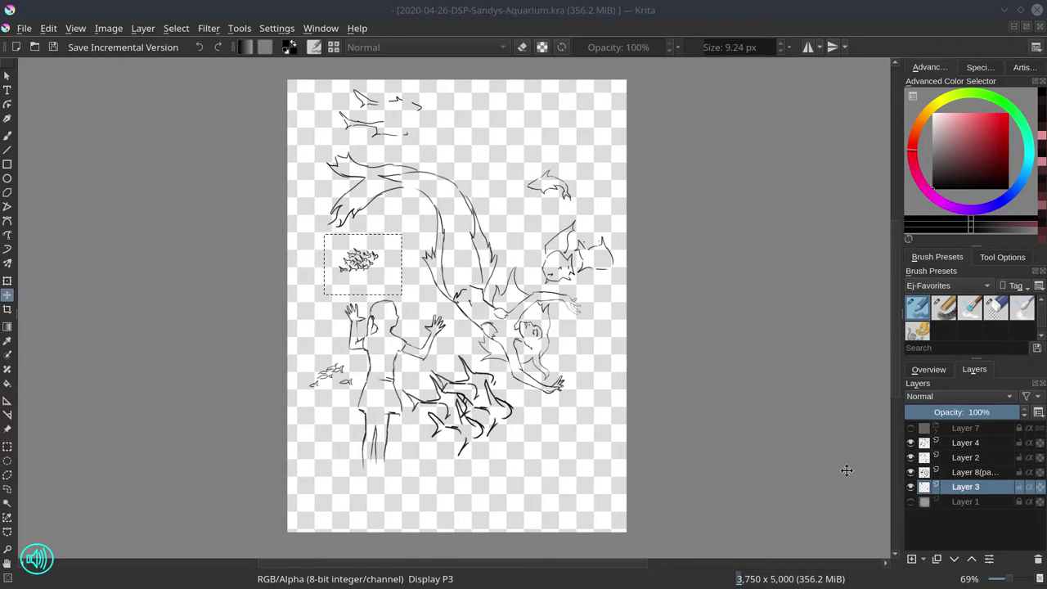
# Step: Add a layer above Layer 4, clear the selection, and draw straight, slightly slanted window-frame lines around the scene
pyautogui.click(986, 444)
pyautogui.click(911, 559)
pyautogui.click(176, 28)
pyautogui.click(179, 60)
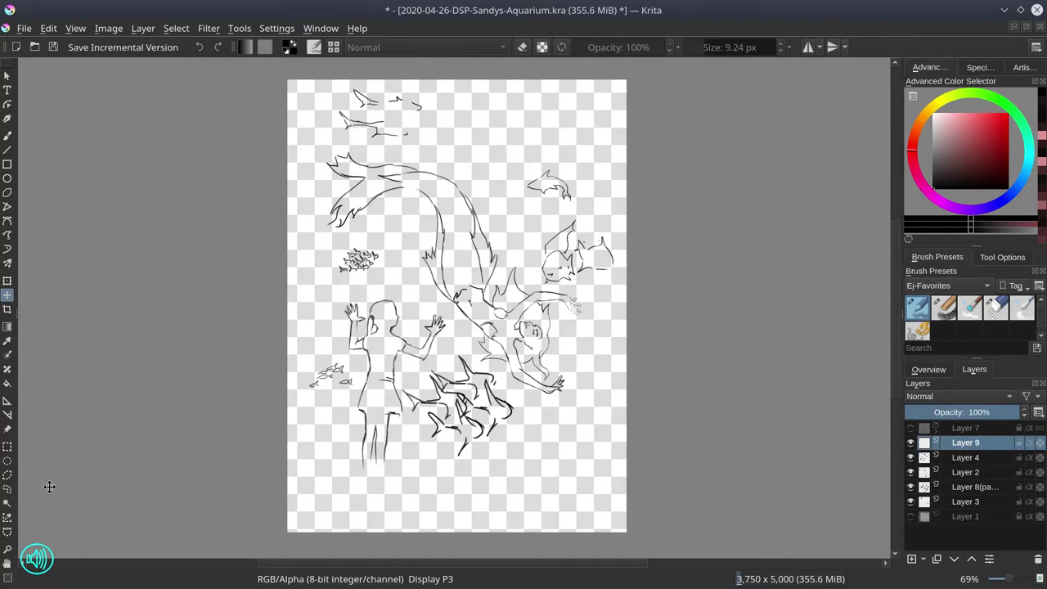
pyautogui.press('v')
pyautogui.moveTo(329, 80)
pyautogui.mouseDown()
pyautogui.moveTo(323, 465)
pyautogui.moveTo(613, 481)
pyautogui.mouseUp()
pyautogui.moveTo(612, 481); pyautogui.dragTo(625, 59)
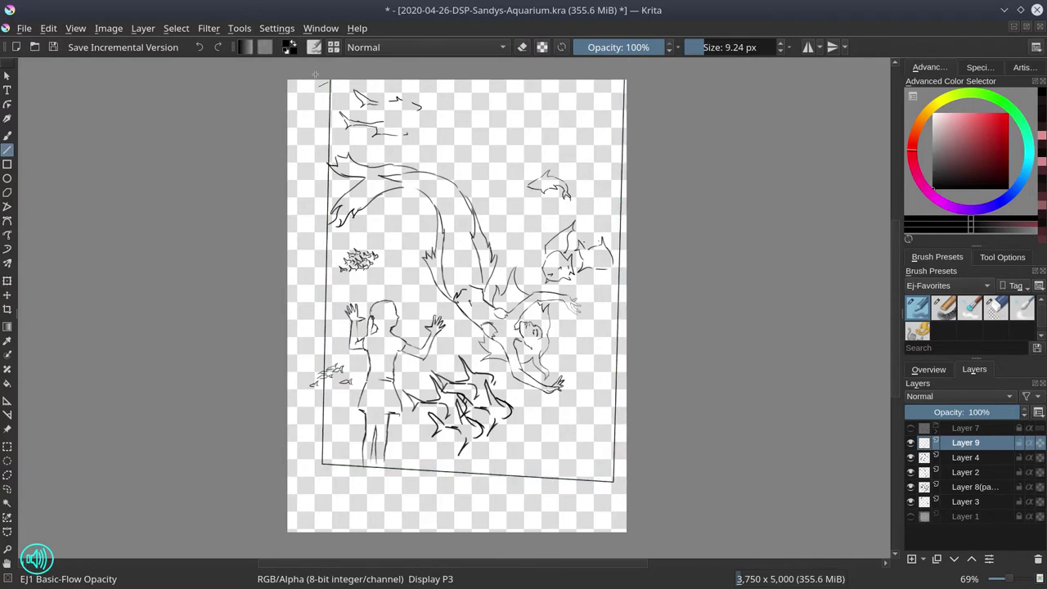
pyautogui.moveTo(315, 74)
pyautogui.mouseDown()
pyautogui.moveTo(303, 464)
pyautogui.moveTo(280, 463)
pyautogui.mouseUp()
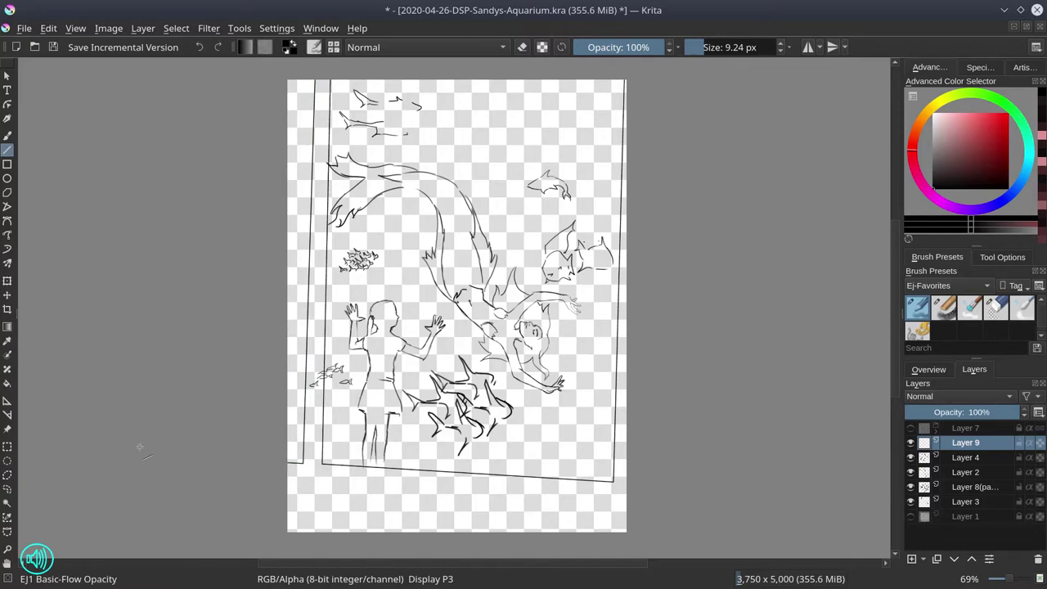
# Step: Merge all line-art layers from Layer 9 down to Layer 3 into one layer and save the drawing
pyautogui.keyDown('shift'); pyautogui.click(979, 503); pyautogui.keyUp('shift')
pyautogui.rightClick(978, 505)
pyautogui.click(949, 407)
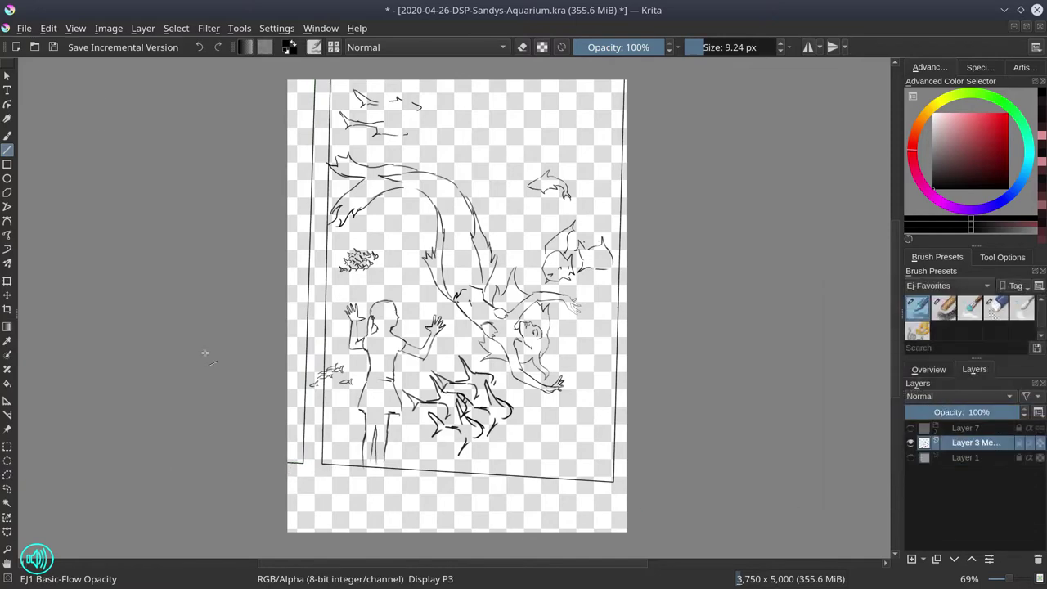
pyautogui.click(25, 31)
pyautogui.click(51, 115)
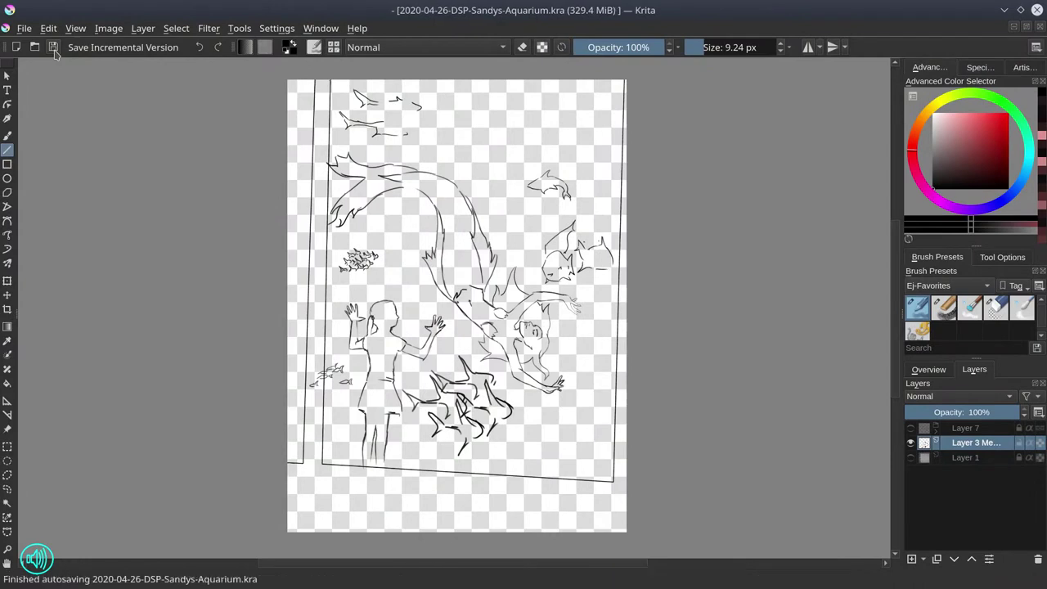
pyautogui.click(936, 369)
pyautogui.click(974, 370)
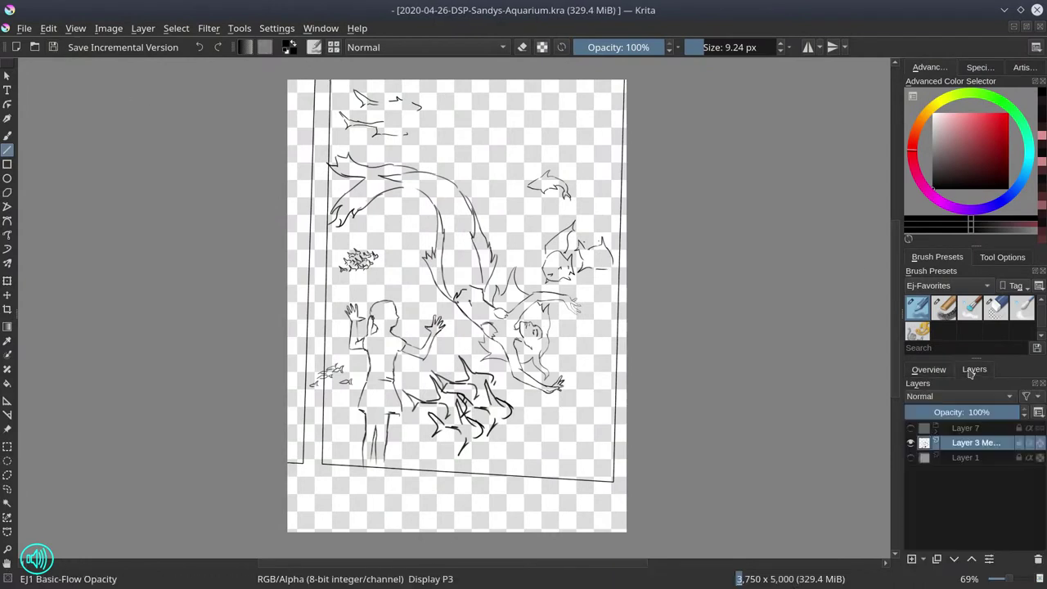
# Step: Show and unlock photo Layer 1, apply a Gaussian Blur with 1,000 px horizontal and vertical radii, and save the drawing
pyautogui.click(912, 457)
pyautogui.click(986, 457)
pyautogui.click(1018, 413)
pyautogui.click(210, 29)
pyautogui.moveTo(223, 99)
pyautogui.click(520, 116)
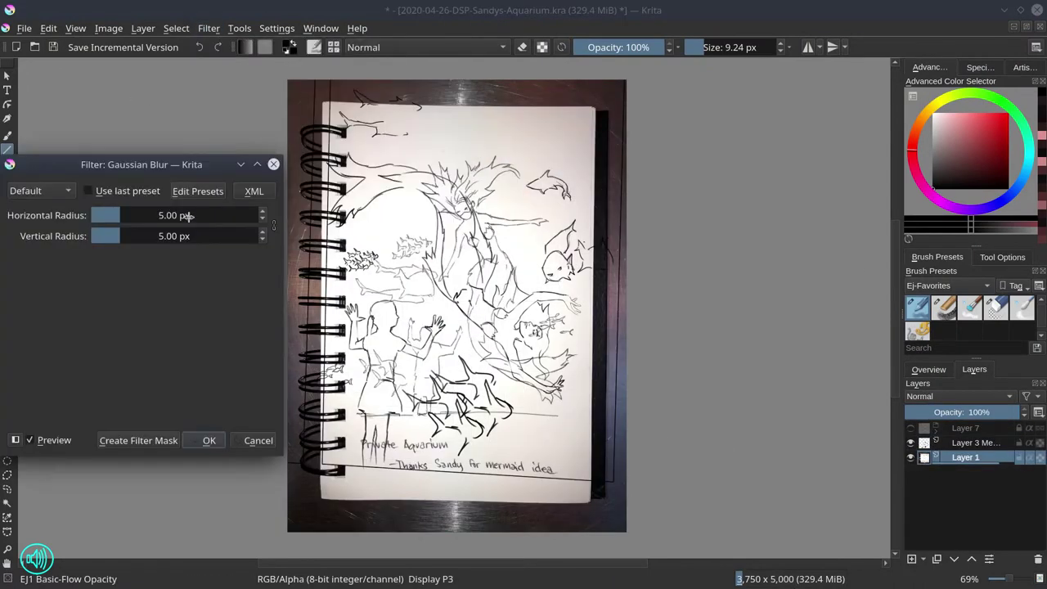
pyautogui.moveTo(187, 215); pyautogui.dragTo(262, 216)
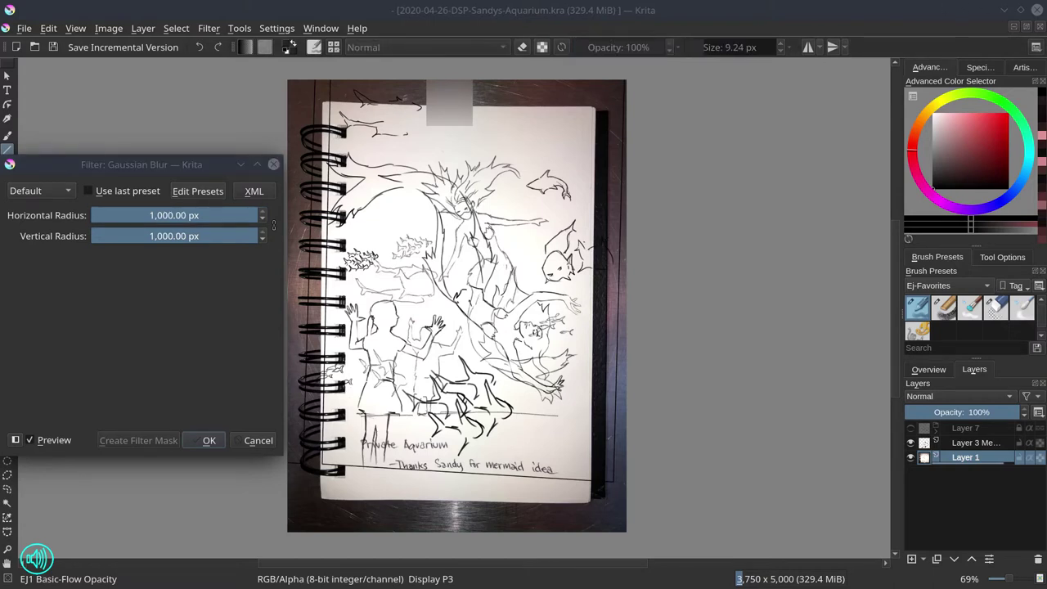
pyautogui.moveTo(147, 166); pyautogui.dragTo(497, 157)
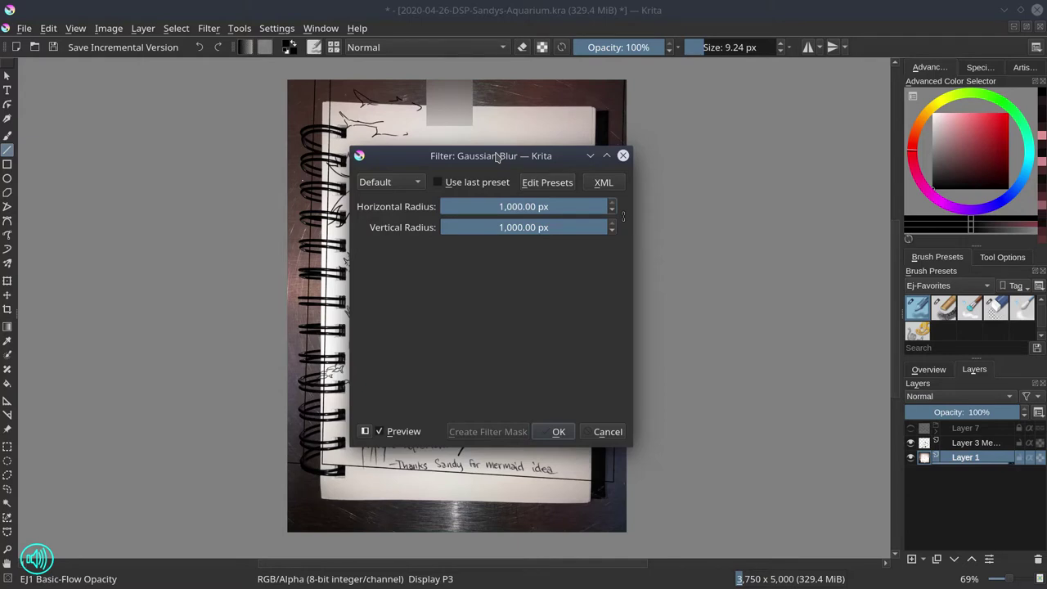
pyautogui.press('Escape')
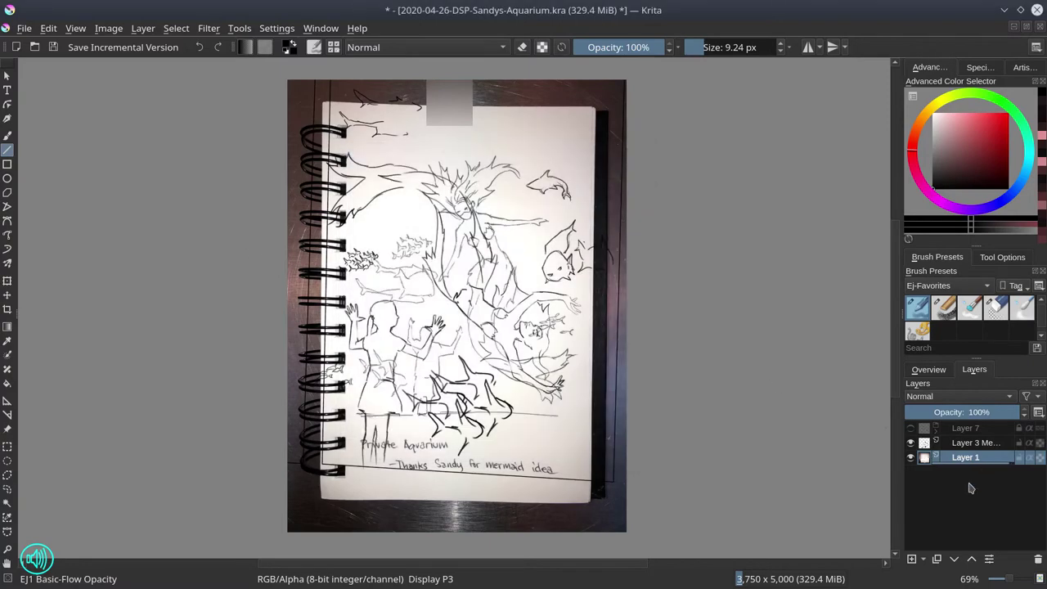
pyautogui.click(53, 47)
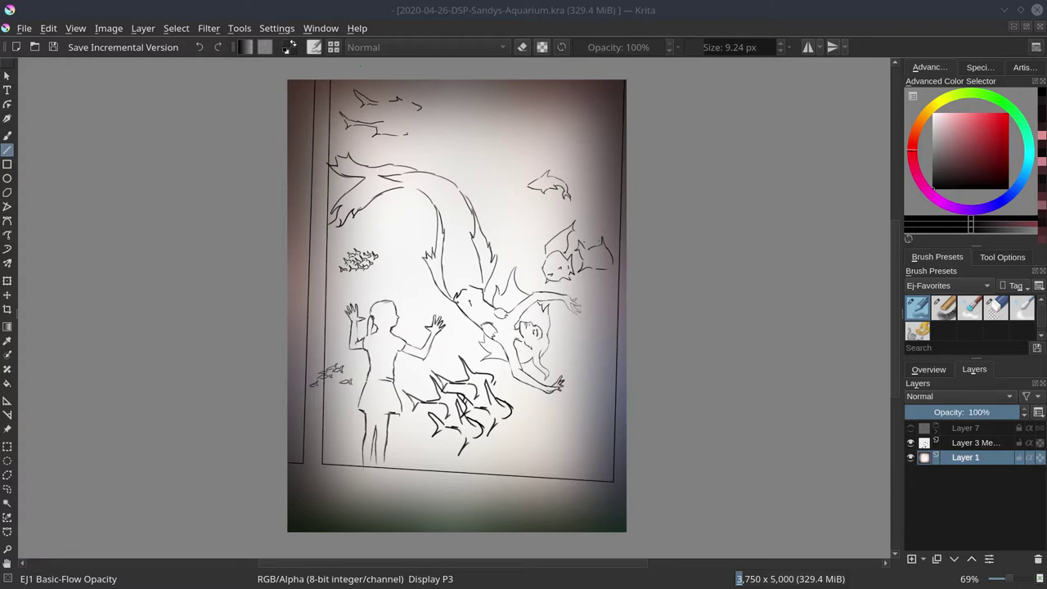
# Step: Mirror the canvas view horizontally and add a new layer directly above Layer 1
pyautogui.press('m')
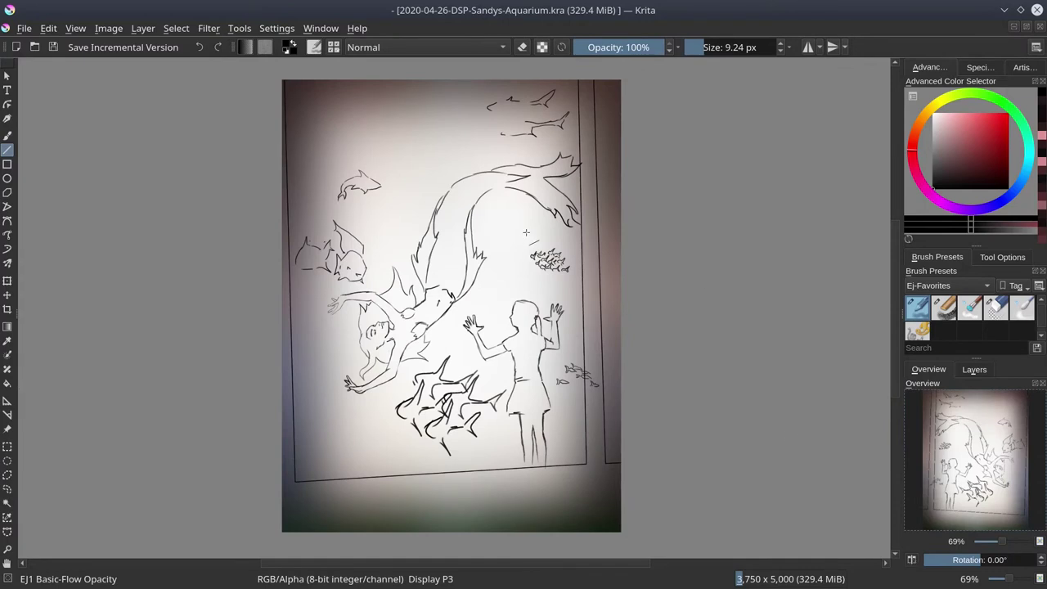
pyautogui.click(975, 369)
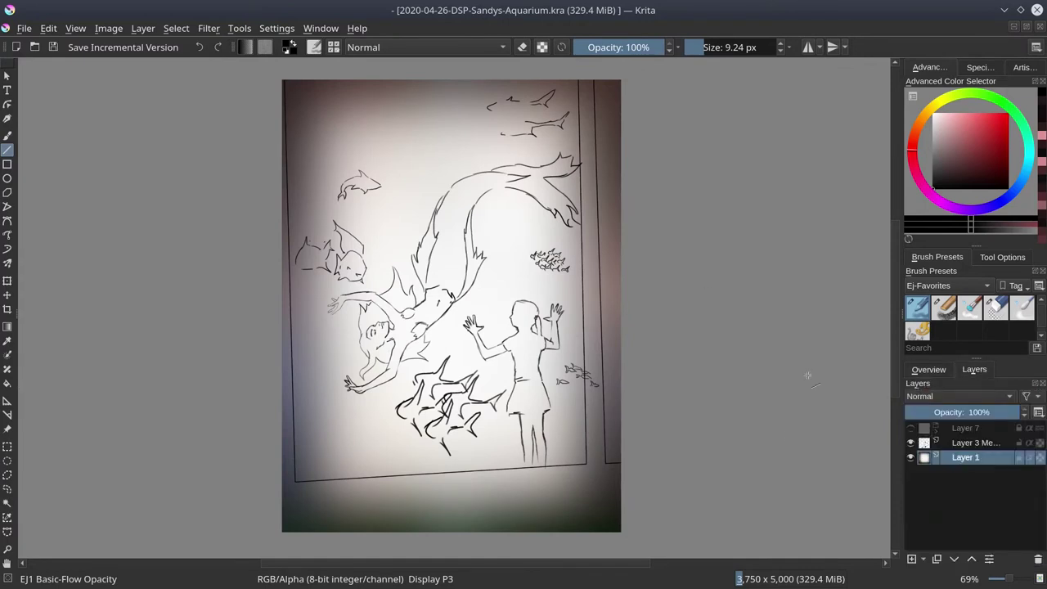
pyautogui.click(911, 561)
pyautogui.click(111, 30)
pyautogui.click(20, 471)
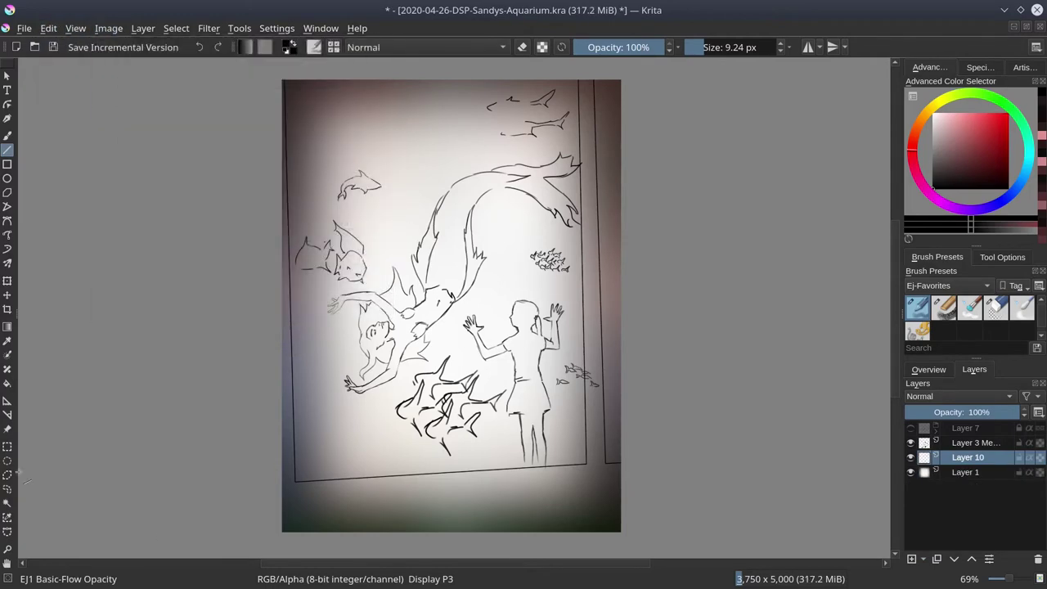
# Step: Outline the window frame's side edge, lower band and vertical bar with combined polygonal selections along the frame lines
pyautogui.click(8, 475)
pyautogui.click(260, 70)
pyautogui.click(283, 71)
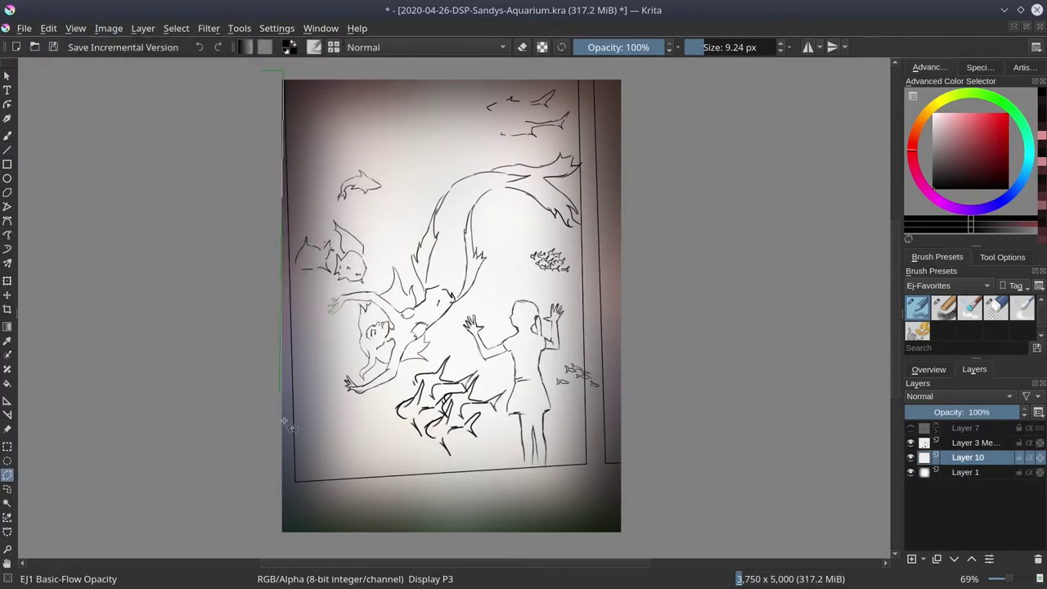
pyautogui.click(295, 481)
pyautogui.click(698, 460)
pyautogui.click(697, 540)
pyautogui.click(262, 544)
pyautogui.doubleClick(211, 352)
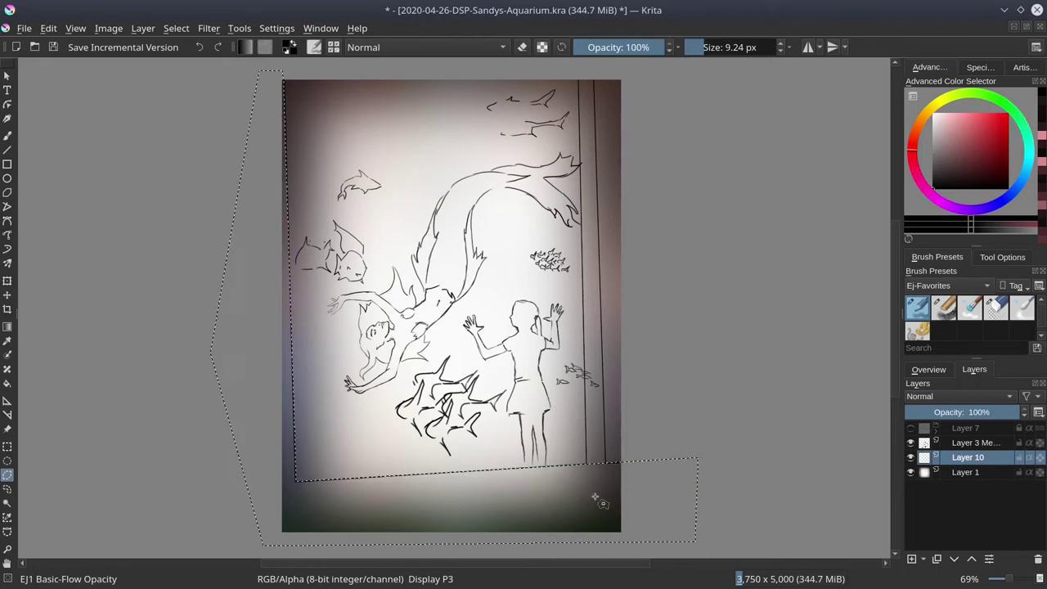
pyautogui.click(579, 70)
pyautogui.click(593, 80)
pyautogui.doubleClick(609, 493)
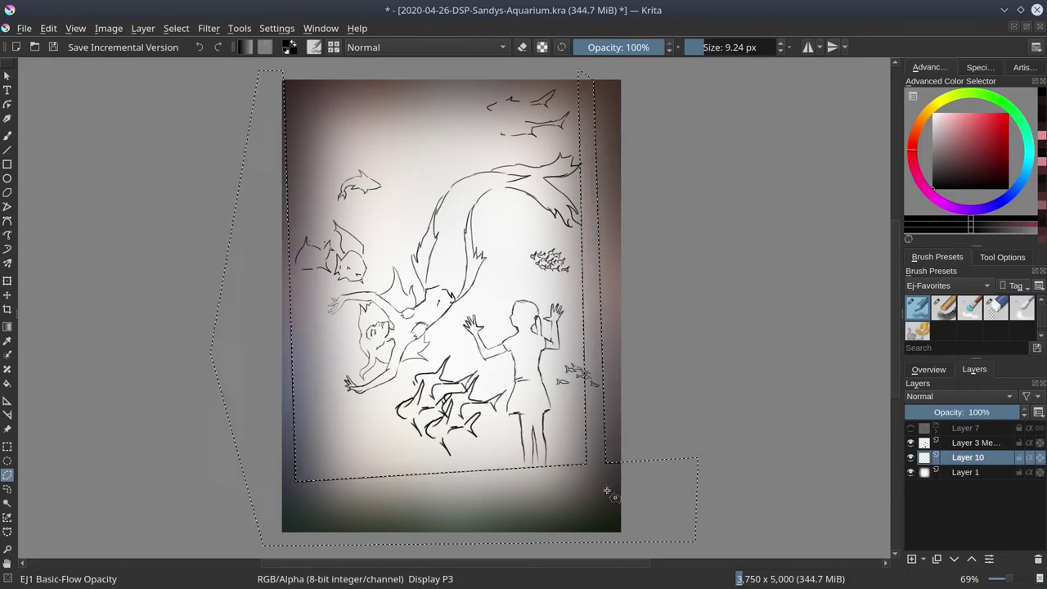
# Step: Pick a near-black colour and fill the selected window-frame areas on Layer 10
pyautogui.click(972, 184)
pyautogui.press('f')
pyautogui.click(598, 519)
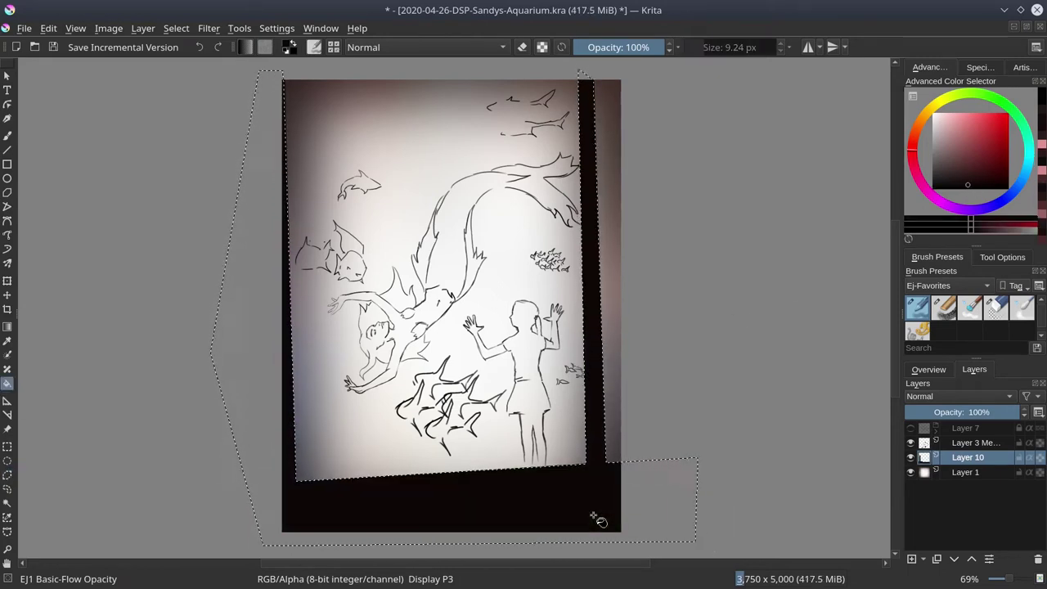
pyautogui.click(947, 190)
# Step: Start a polygonal selection at the frame's lower band, tracing the viewer's outer leg, skirt and torso on the mermaid-facing side
pyautogui.scroll(4, 557, 503)
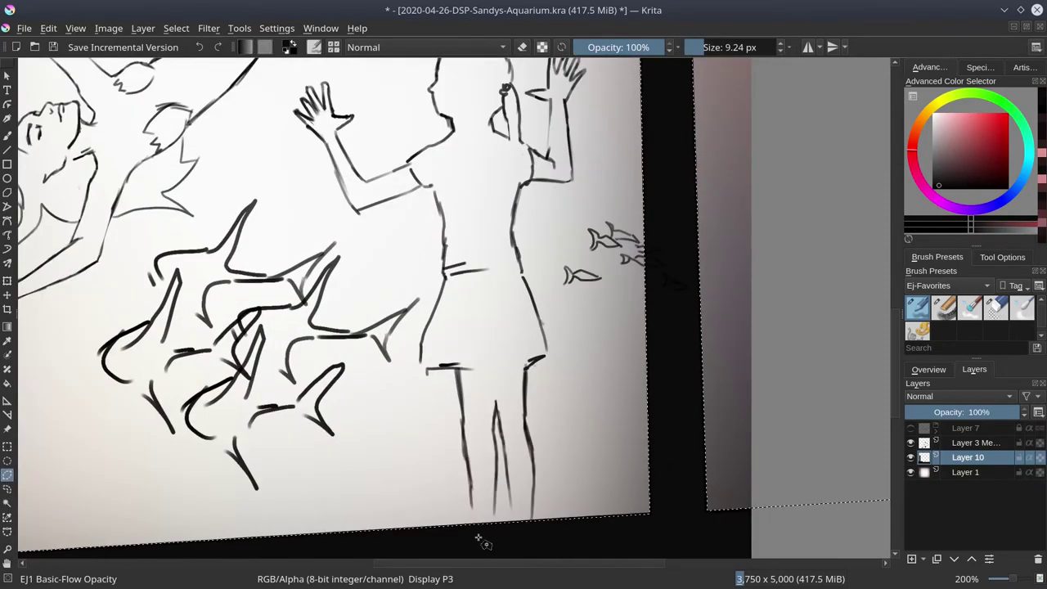
pyautogui.click(479, 537)
pyautogui.click(464, 420)
pyautogui.click(457, 371)
pyautogui.click(427, 370)
pyautogui.click(421, 360)
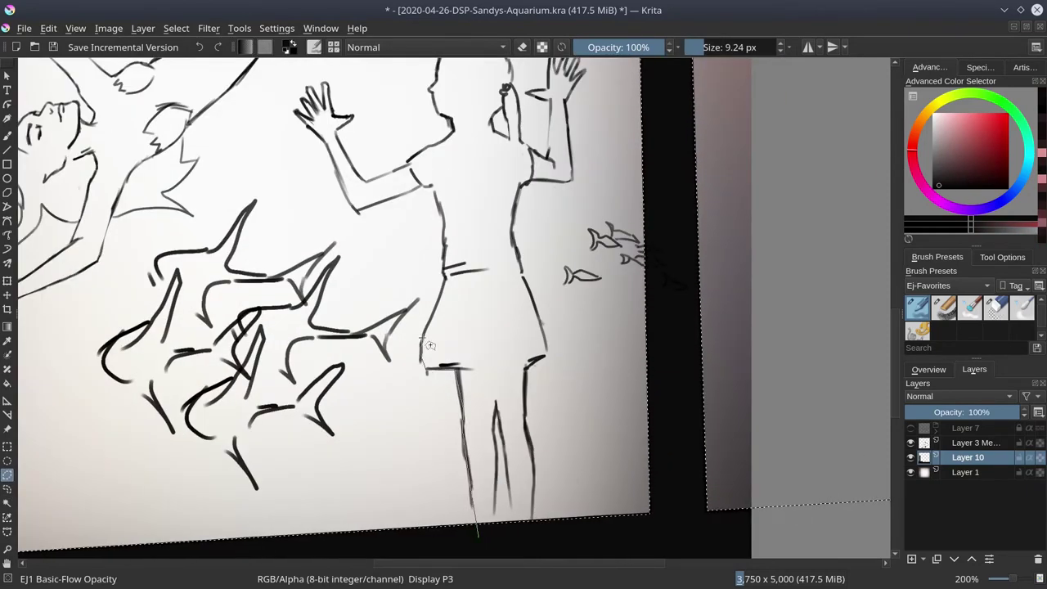
pyautogui.click(423, 338)
pyautogui.moveTo(446, 278)
pyautogui.mouseDown()
pyautogui.moveTo(430, 186)
pyautogui.moveTo(372, 209)
pyautogui.moveTo(340, 181)
pyautogui.moveTo(345, 196)
pyautogui.moveTo(326, 147)
pyautogui.moveTo(295, 111)
pyautogui.moveTo(301, 99)
pyautogui.moveTo(326, 120)
pyautogui.moveTo(311, 90)
pyautogui.moveTo(335, 114)
pyautogui.moveTo(330, 89)
pyautogui.moveTo(339, 120)
pyautogui.moveTo(356, 125)
pyautogui.moveTo(345, 139)
pyautogui.moveTo(370, 187)
pyautogui.moveTo(404, 180)
pyautogui.moveTo(462, 140)
pyautogui.moveTo(455, 131)
pyautogui.moveTo(466, 224)
pyautogui.moveTo(442, 194)
pyautogui.moveTo(460, 145)
pyautogui.moveTo(516, 157)
pyautogui.moveTo(532, 196)
pyautogui.moveTo(532, 245)
pyautogui.moveTo(556, 264)
pyautogui.moveTo(548, 204)
pyautogui.mouseUp()
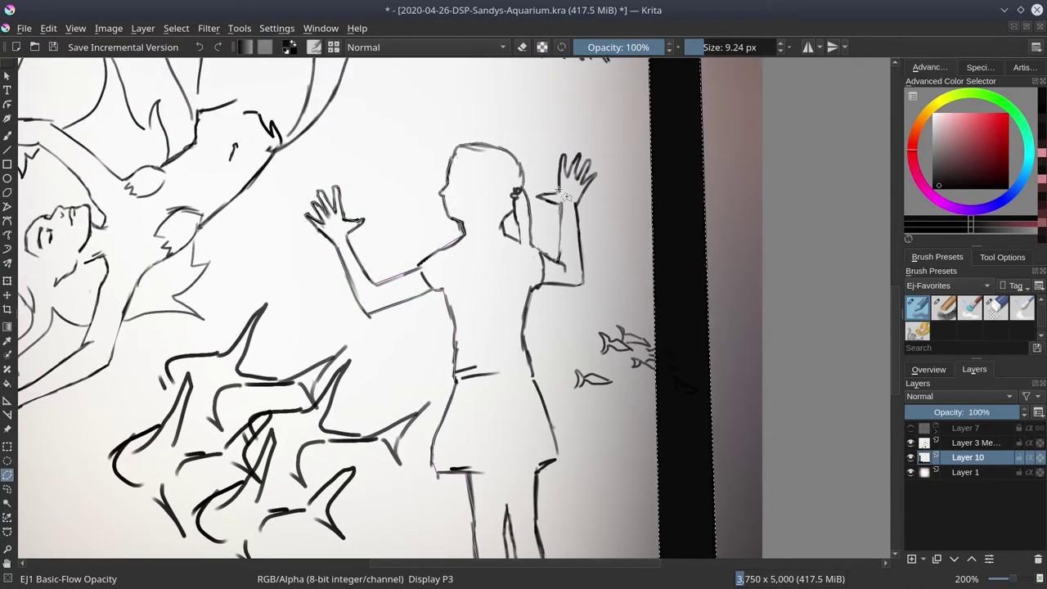
# Step: Continue the polygonal outline around the viewer's raised hand beside the ponytail and along that arm to the armpit
pyautogui.moveTo(563, 156)
pyautogui.mouseDown()
pyautogui.moveTo(571, 190)
pyautogui.moveTo(577, 158)
pyautogui.mouseUp()
pyautogui.click(578, 206)
pyautogui.click(582, 284)
pyautogui.click(542, 284)
pyautogui.click(531, 292)
pyautogui.moveTo(531, 292); pyautogui.dragTo(510, 164)
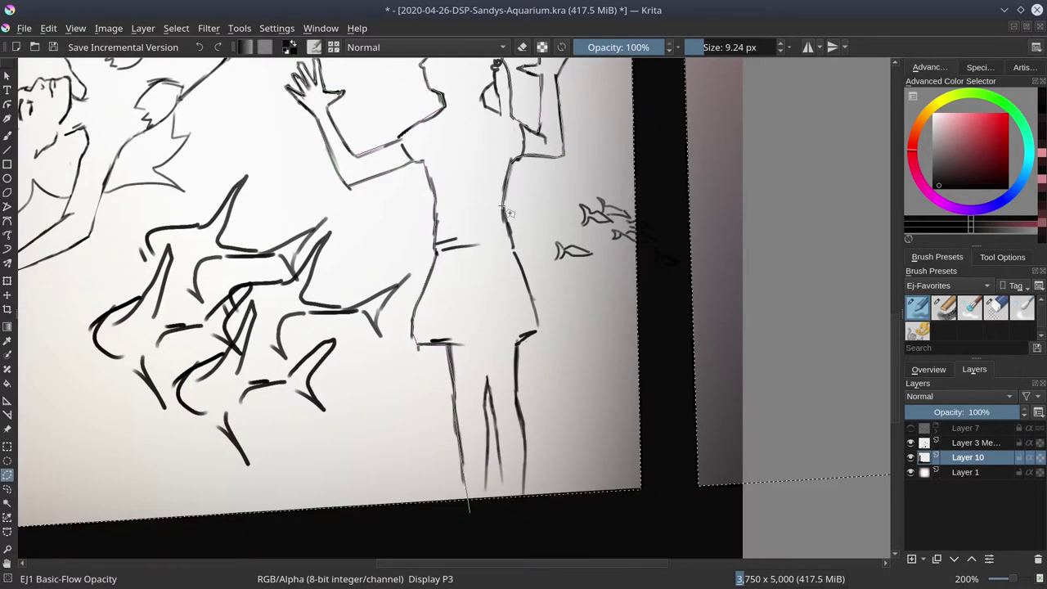
# Step: Trace the viewer's waist, skirt and leg on the vertical-bar side and close the silhouette selection at the lower band
pyautogui.click(504, 214)
pyautogui.click(538, 328)
pyautogui.click(520, 344)
pyautogui.click(516, 398)
pyautogui.moveTo(517, 398); pyautogui.dragTo(492, 267)
pyautogui.click(501, 298)
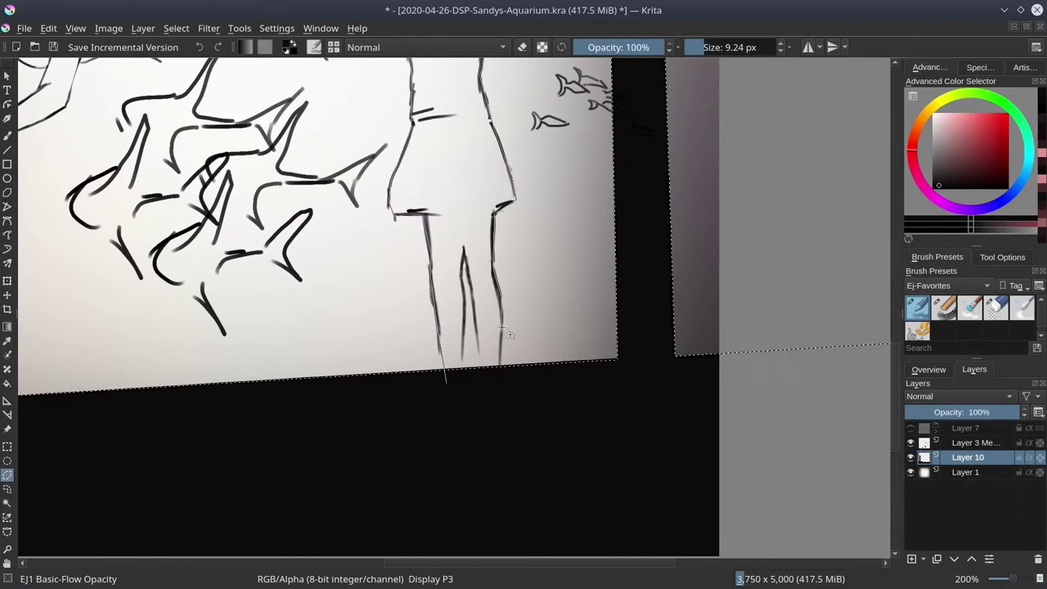
pyautogui.doubleClick(502, 372)
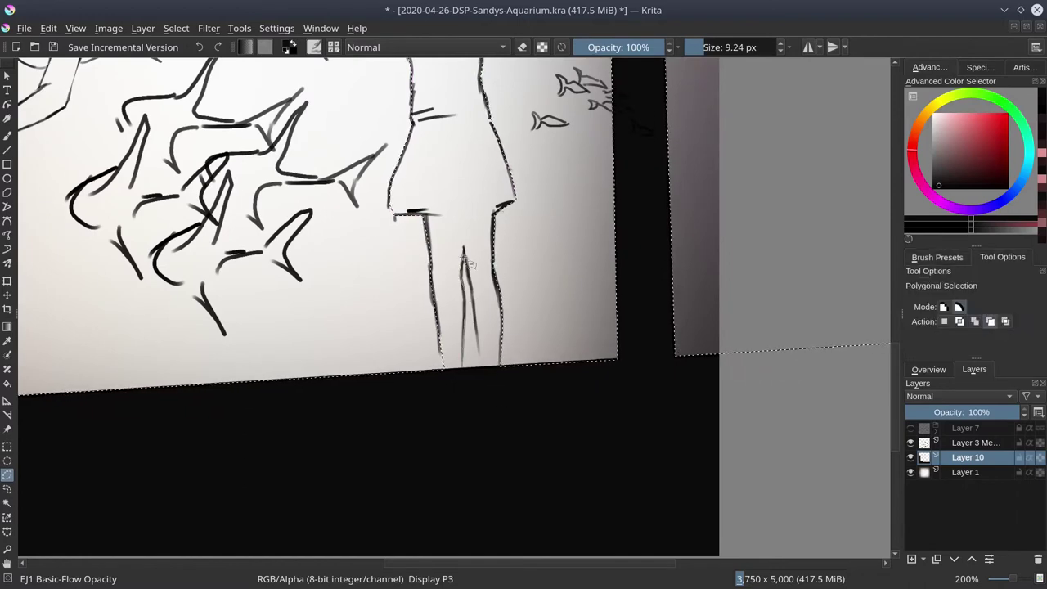
# Step: Subtract the gap between the viewer's legs from the selection and fill the silhouette with near-black on Layer 10
pyautogui.doubleClick(480, 367)
pyautogui.moveTo(639, 120); pyautogui.dragTo(650, 283)
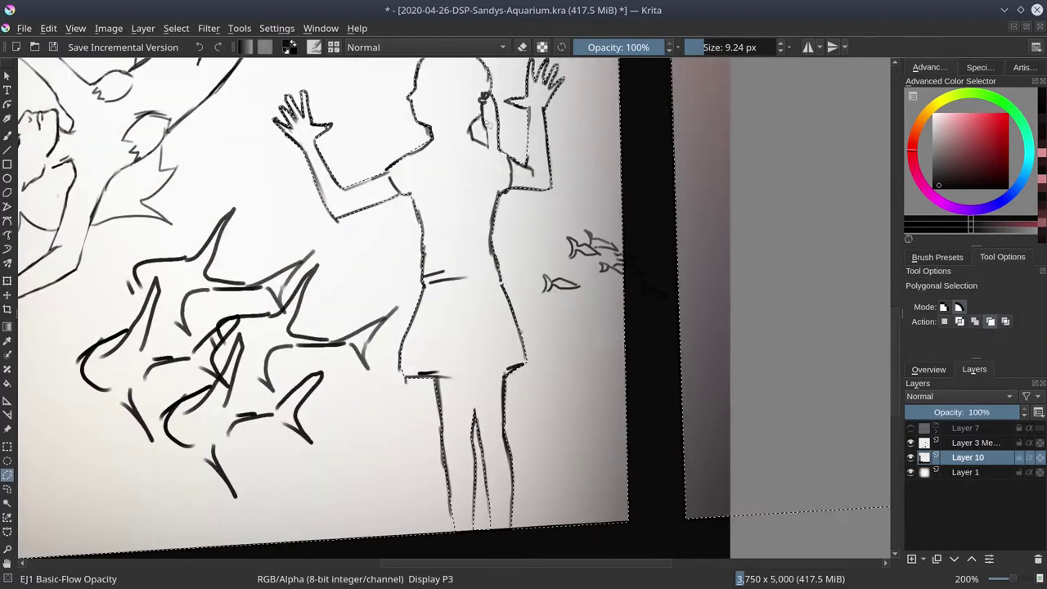
pyautogui.press('f')
pyautogui.click(475, 416)
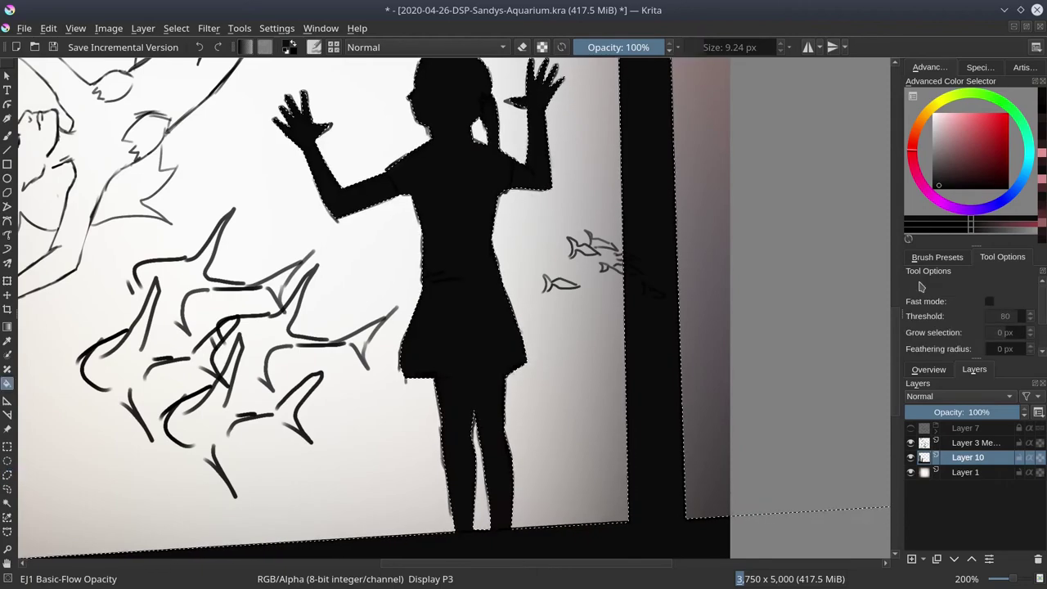
# Step: Try duplicating the merged line-art layer and Layer 10, and merging the copies
pyautogui.rightClick(976, 456)
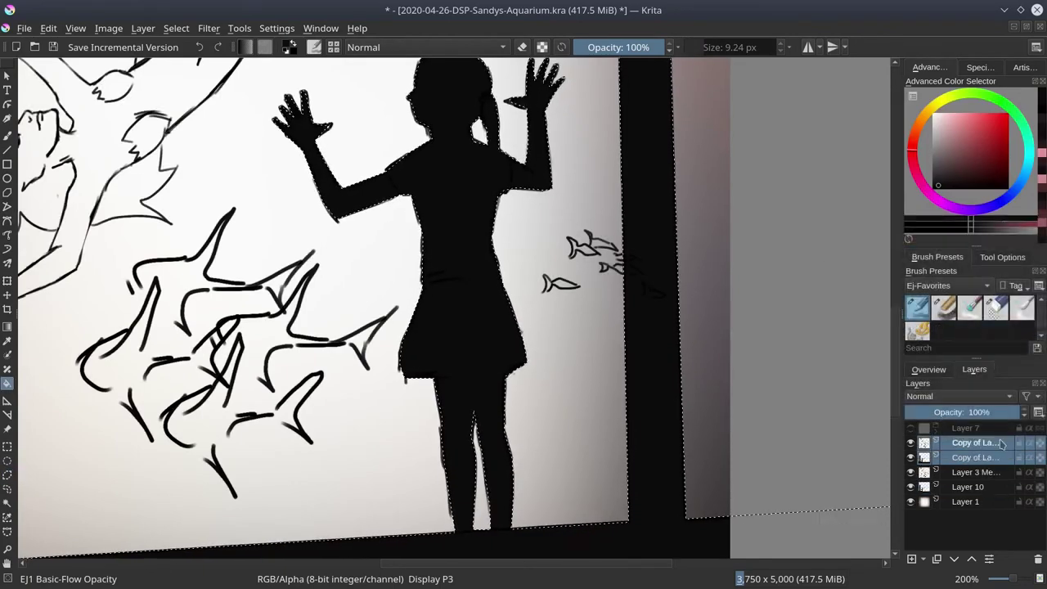
pyautogui.keyDown('shift'); pyautogui.click(971, 531); pyautogui.keyUp('shift')
pyautogui.hotkey('ctrl', 'e')
# Step: Clear the selection and add a new layer between Layer 10 and Layer 1
pyautogui.click(968, 458)
pyautogui.click(175, 29)
pyautogui.click(193, 65)
pyautogui.click(912, 560)
pyautogui.click(954, 559)
pyautogui.scroll(-4, 567, 409)
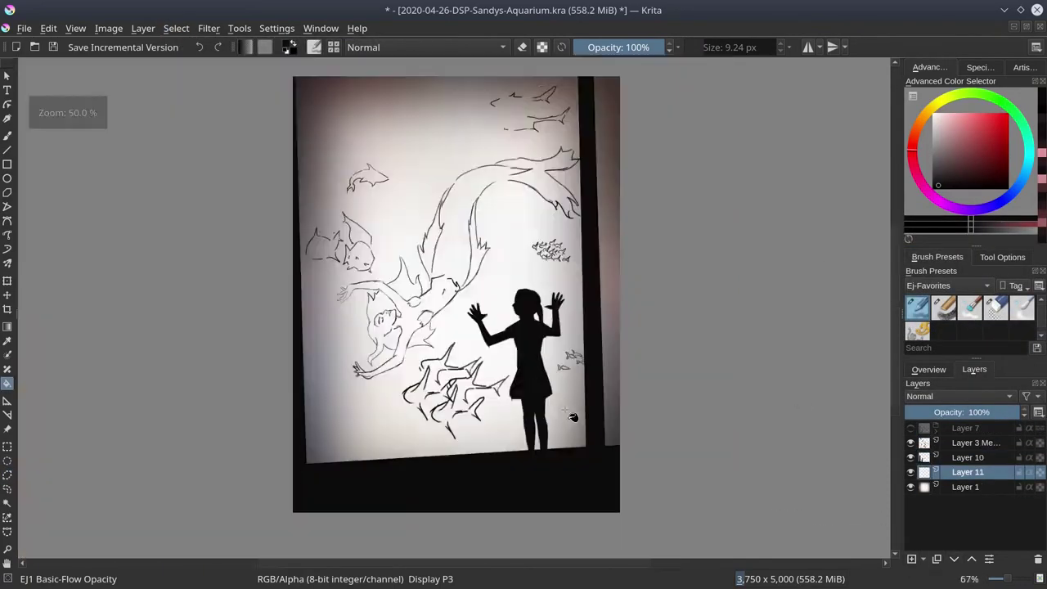
# Step: Save the document and lay the first cyan gradients over the water area on Layer 11
pyautogui.click(54, 47)
pyautogui.click(1029, 162)
pyautogui.click(1000, 132)
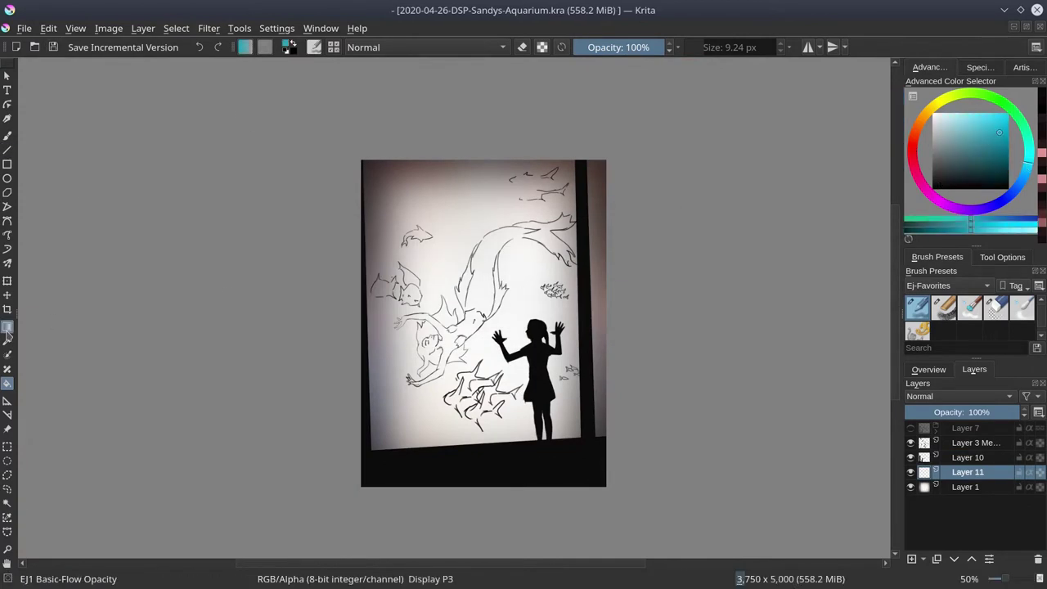
pyautogui.click(8, 327)
pyautogui.moveTo(458, 239); pyautogui.dragTo(488, 306)
pyautogui.moveTo(414, 433); pyautogui.dragTo(458, 344)
pyautogui.moveTo(601, 385); pyautogui.dragTo(515, 324)
pyautogui.moveTo(483, 442); pyautogui.dragTo(444, 178)
# Step: Grade the water on Layer 11 from pale cyan above to deeper cyan below, merge it into Layer 1 and save
pyautogui.click(972, 120)
pyautogui.moveTo(479, 401); pyautogui.dragTo(474, 286)
pyautogui.click(1000, 156)
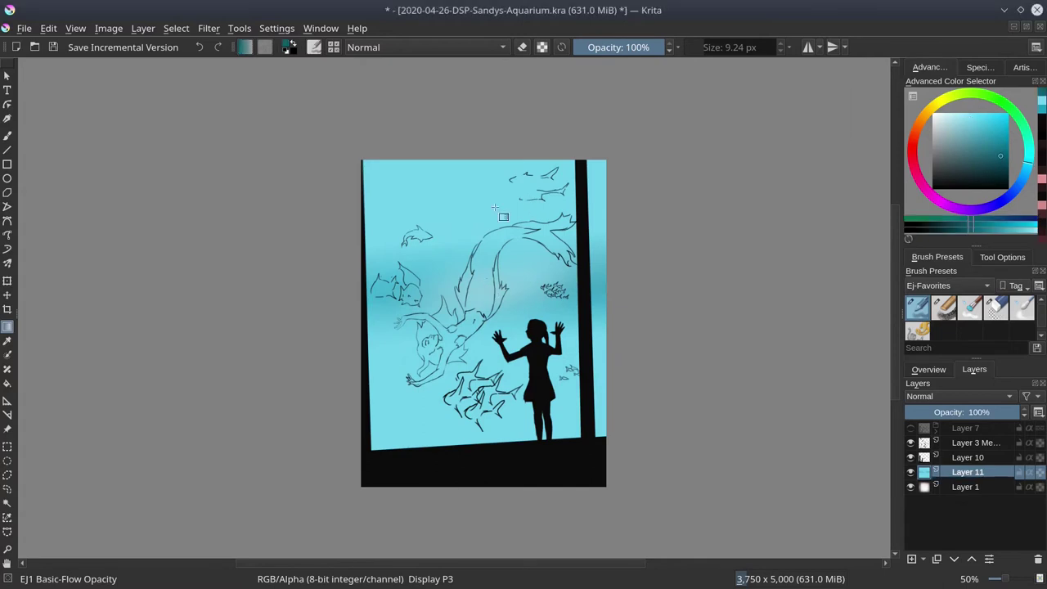
pyautogui.click(964, 122)
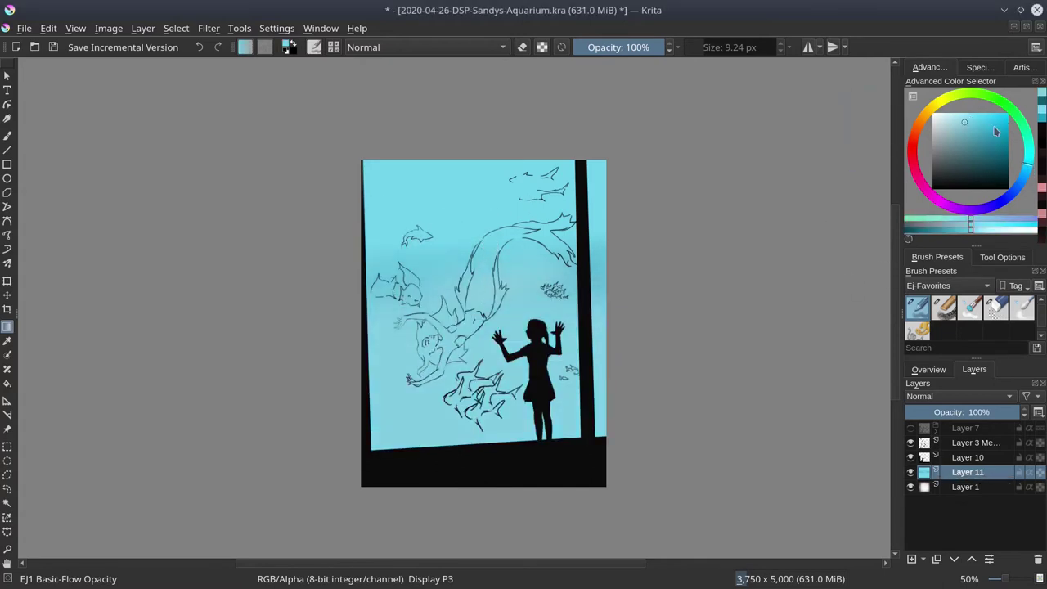
pyautogui.click(1003, 125)
pyautogui.moveTo(484, 336); pyautogui.dragTo(483, 261)
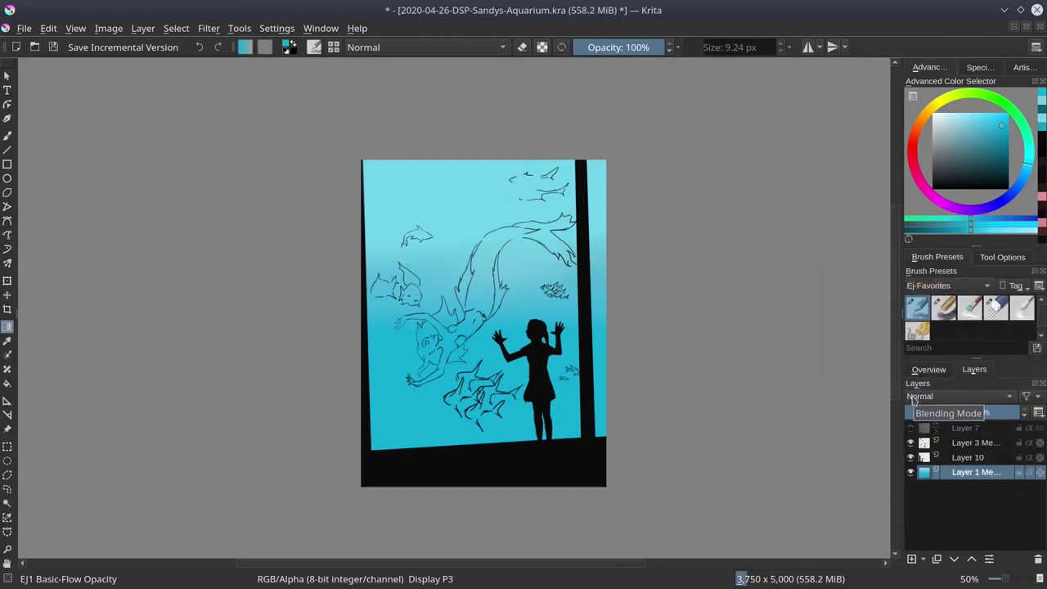
pyautogui.click(928, 370)
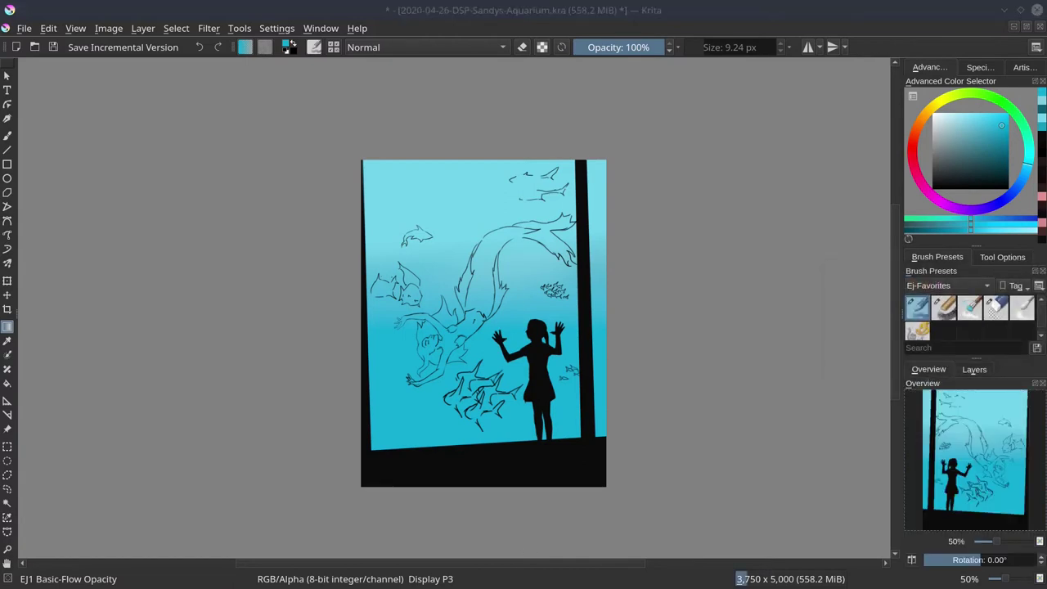
pyautogui.click(975, 370)
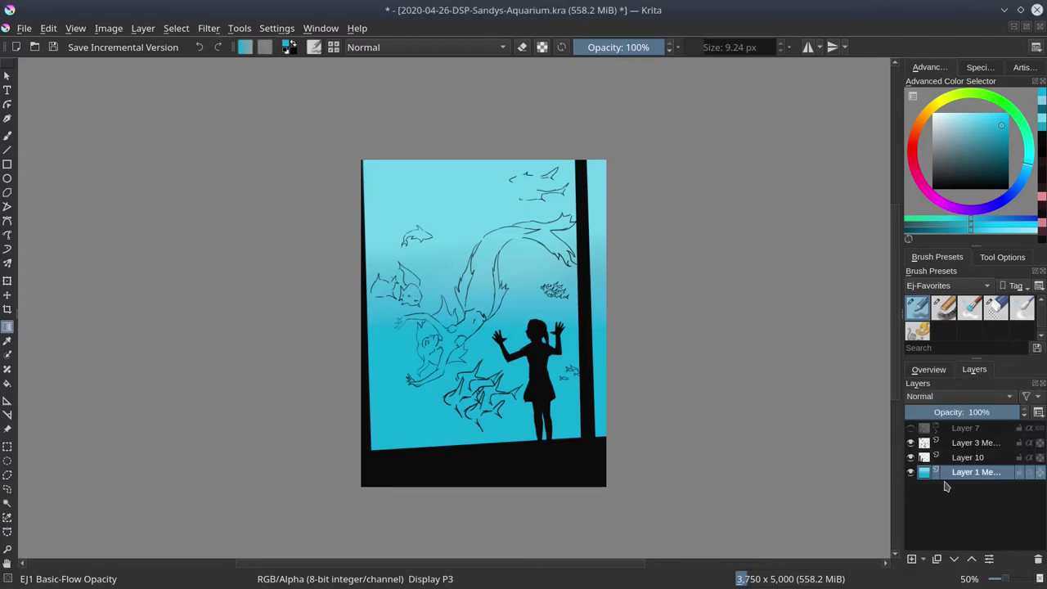
pyautogui.click(54, 47)
# Step: Scatter orange coral shapes over the reef area on a new Layer 12 with the EJ7-Shapes Mecha brush
pyautogui.click(917, 330)
pyautogui.click(917, 126)
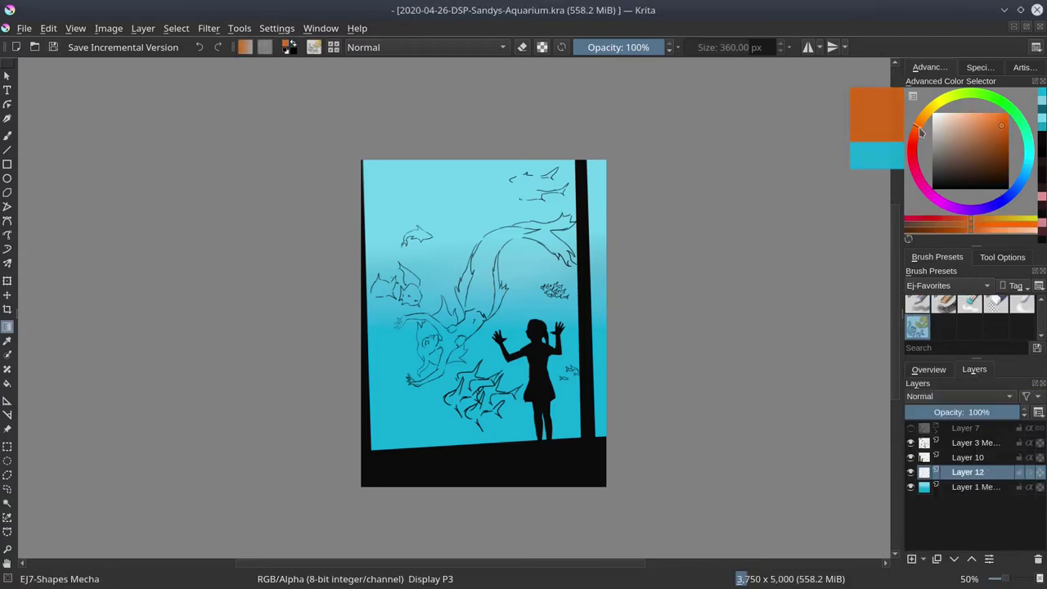
pyautogui.click(8, 136)
pyautogui.moveTo(749, 47); pyautogui.dragTo(764, 47)
pyautogui.moveTo(422, 301)
pyautogui.mouseDown()
pyautogui.moveTo(442, 303)
pyautogui.moveTo(462, 268)
pyautogui.mouseUp()
pyautogui.moveTo(471, 311)
pyautogui.mouseDown()
pyautogui.moveTo(496, 347)
pyautogui.moveTo(468, 381)
pyautogui.mouseUp()
pyautogui.moveTo(442, 405); pyautogui.dragTo(394, 421)
# Step: Paint dark indigo coral shapes between the orange ones across the lower reef on Layer 12
pyautogui.click(996, 204)
pyautogui.moveTo(394, 353)
pyautogui.mouseDown()
pyautogui.moveTo(380, 325)
pyautogui.moveTo(467, 325)
pyautogui.moveTo(491, 353)
pyautogui.mouseUp()
pyautogui.click(972, 171)
pyautogui.moveTo(458, 368); pyautogui.dragTo(434, 393)
pyautogui.moveTo(465, 399); pyautogui.dragTo(514, 440)
pyautogui.moveTo(463, 434); pyautogui.dragTo(375, 447)
# Step: Enlarge the brush to 798.13 px and extend the indigo coral shapes across the reef and around the viewer
pyautogui.click(769, 47)
pyautogui.moveTo(373, 393); pyautogui.dragTo(455, 366)
pyautogui.moveTo(450, 380)
pyautogui.mouseDown()
pyautogui.moveTo(524, 385)
pyautogui.moveTo(578, 352)
pyautogui.moveTo(455, 430)
pyautogui.mouseUp()
pyautogui.moveTo(524, 364); pyautogui.dragTo(499, 425)
pyautogui.moveTo(438, 329); pyautogui.dragTo(446, 358)
pyautogui.moveTo(499, 376); pyautogui.dragTo(524, 332)
pyautogui.moveTo(558, 381); pyautogui.dragTo(574, 347)
pyautogui.moveTo(515, 376); pyautogui.dragTo(523, 435)
pyautogui.moveTo(564, 397); pyautogui.dragTo(481, 433)
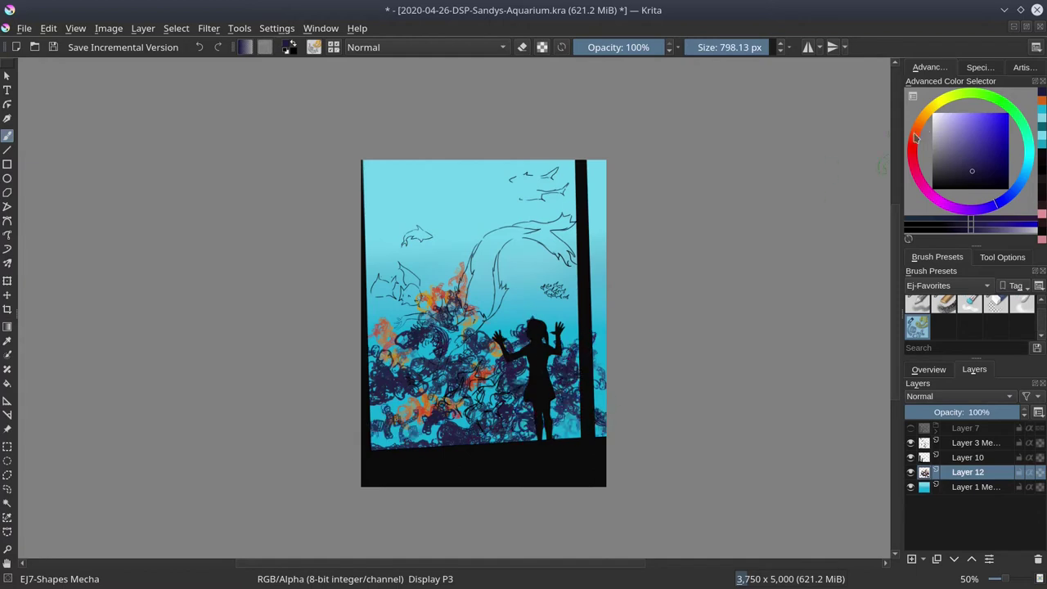
# Step: Add orange-red and crimson coral shapes among the indigo ones and around the viewer
pyautogui.click(916, 131)
pyautogui.click(996, 127)
pyautogui.moveTo(404, 442); pyautogui.dragTo(417, 429)
pyautogui.click(913, 154)
pyautogui.moveTo(492, 391)
pyautogui.mouseDown()
pyautogui.moveTo(504, 412)
pyautogui.moveTo(463, 440)
pyautogui.mouseUp()
pyautogui.moveTo(448, 352); pyautogui.dragTo(419, 375)
pyautogui.moveTo(509, 306); pyautogui.dragTo(546, 314)
pyautogui.moveTo(560, 309); pyautogui.dragTo(575, 351)
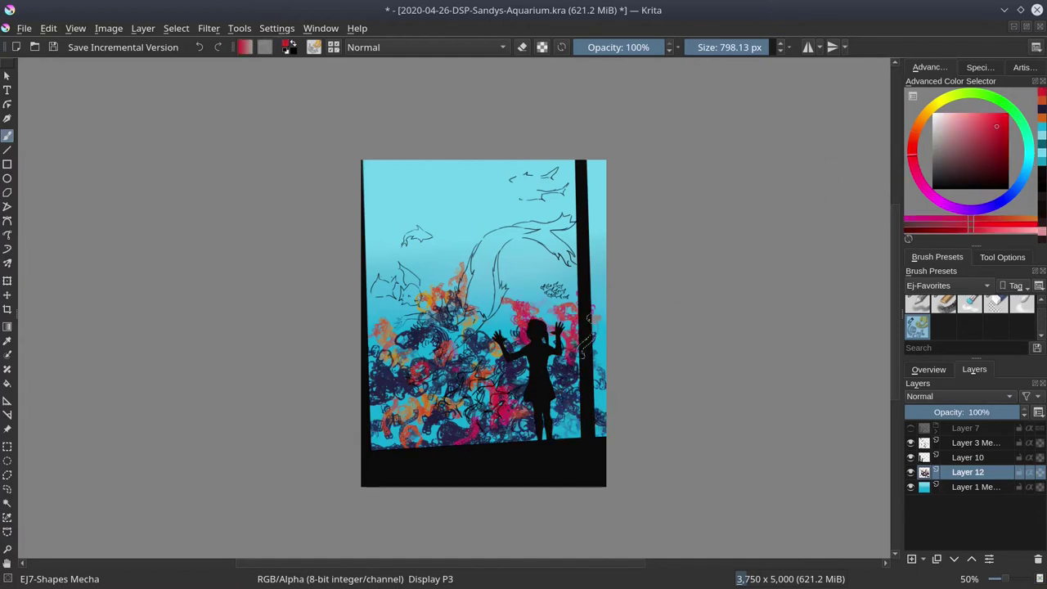
pyautogui.moveTo(571, 402); pyautogui.dragTo(558, 434)
# Step: Add lime green coral accents beside the viewer and along the opposite edge of the reef
pyautogui.click(972, 93)
pyautogui.moveTo(558, 311); pyautogui.dragTo(568, 329)
pyautogui.moveTo(556, 378); pyautogui.dragTo(573, 394)
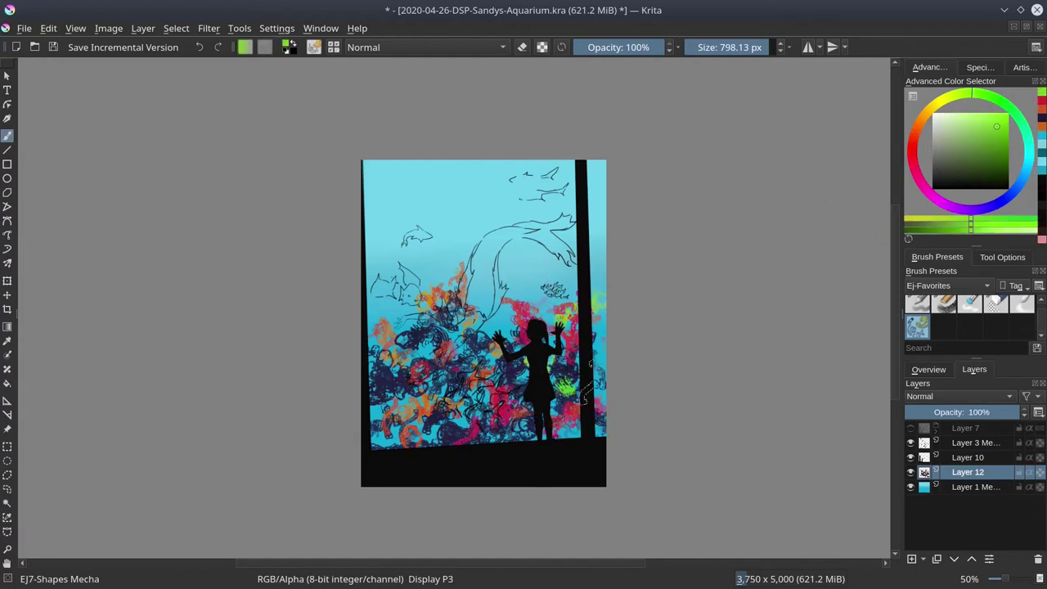
pyautogui.moveTo(378, 385); pyautogui.dragTo(375, 411)
pyautogui.moveTo(373, 327); pyautogui.dragTo(401, 306)
pyautogui.moveTo(484, 316); pyautogui.dragTo(499, 329)
# Step: Paint pale and muted grey-teal coral shapes along the reef's upper edge to suggest distance
pyautogui.click(1029, 149)
pyautogui.click(959, 123)
pyautogui.click(958, 148)
pyautogui.moveTo(528, 261)
pyautogui.mouseDown()
pyautogui.moveTo(537, 315)
pyautogui.moveTo(538, 298)
pyautogui.mouseUp()
pyautogui.moveTo(600, 261); pyautogui.dragTo(599, 272)
pyautogui.moveTo(433, 262); pyautogui.dragTo(434, 296)
pyautogui.moveTo(406, 312)
pyautogui.mouseDown()
pyautogui.moveTo(379, 278)
pyautogui.moveTo(386, 257)
pyautogui.mouseUp()
pyautogui.click(953, 135)
pyautogui.moveTo(444, 299); pyautogui.dragTo(459, 351)
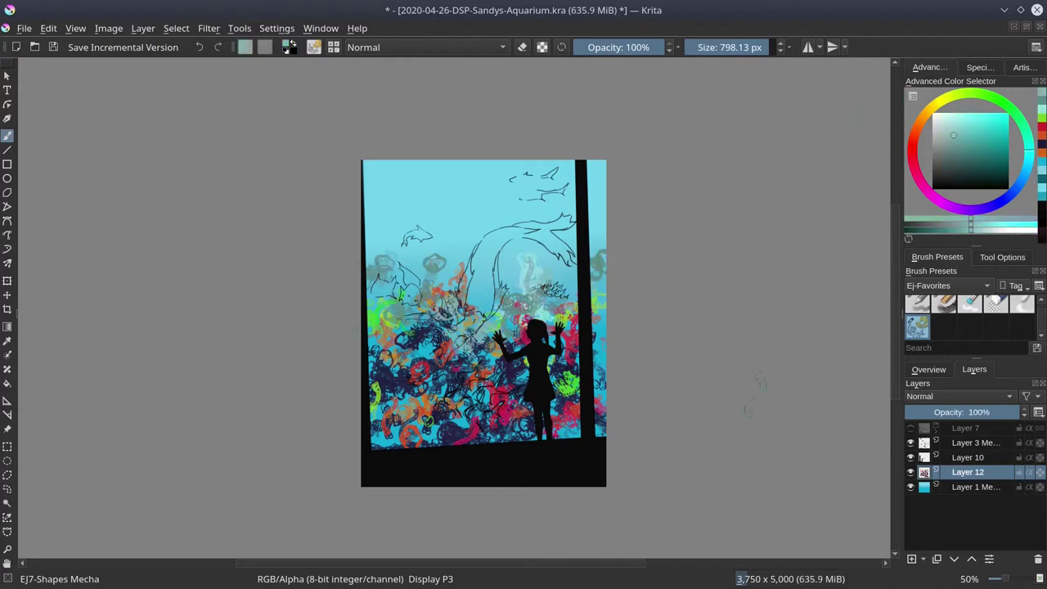
# Step: Hide the merged Layer 3 line art and try near-black indigo shapes over the coral on Layer 12
pyautogui.click(911, 442)
pyautogui.click(913, 147)
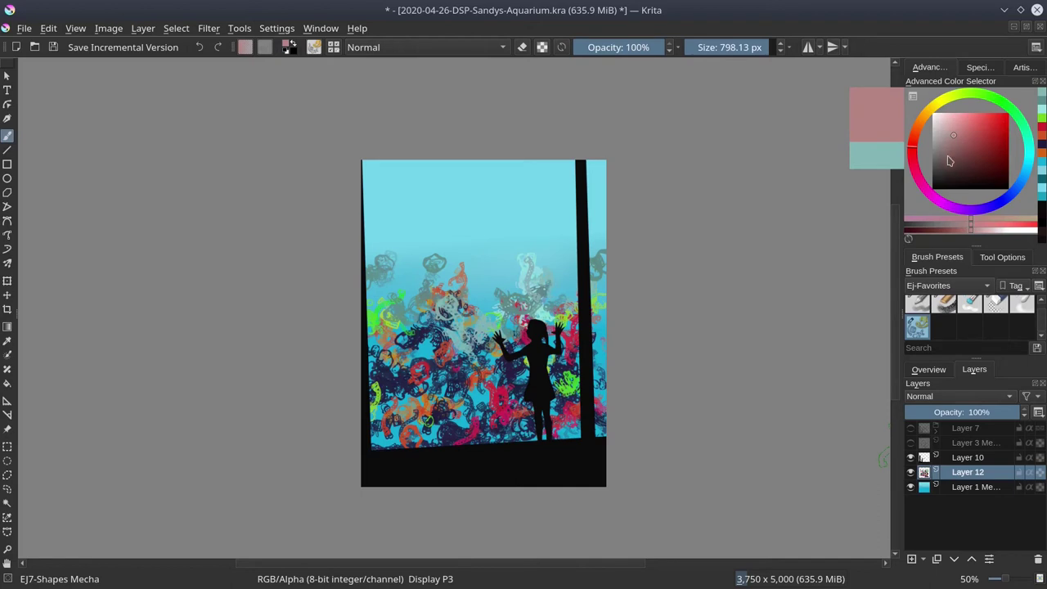
pyautogui.click(955, 181)
pyautogui.click(999, 202)
pyautogui.moveTo(432, 323); pyautogui.dragTo(446, 421)
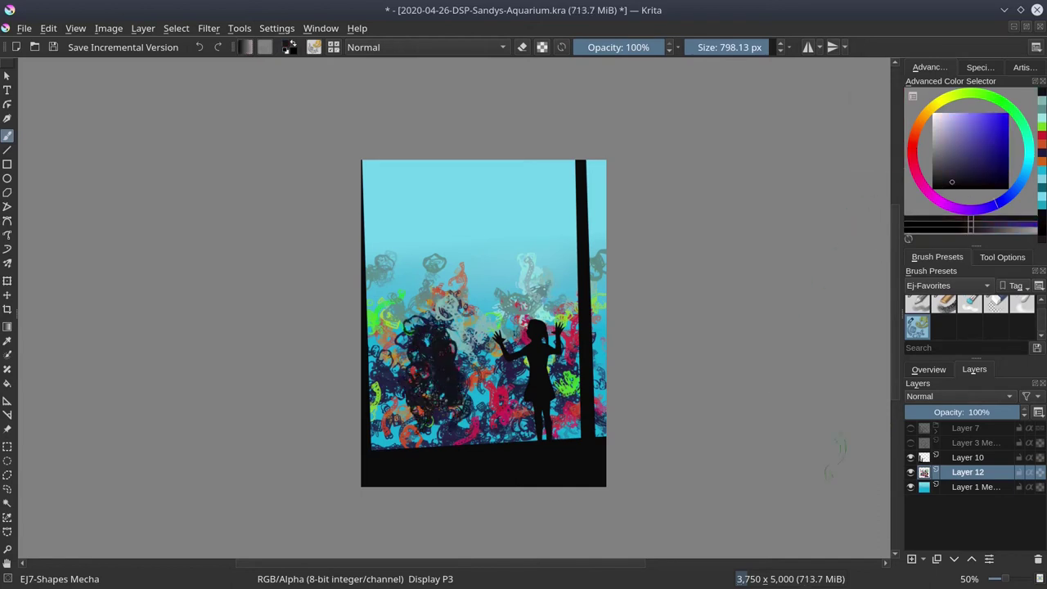
pyautogui.hotkey('ctrl', 'z')
# Step: Add Layer 13 beneath Layer 12 and fill in behind the coral with near-black indigo shapes
pyautogui.click(955, 488)
pyautogui.click(912, 559)
pyautogui.moveTo(376, 327)
pyautogui.mouseDown()
pyautogui.moveTo(409, 434)
pyautogui.moveTo(446, 421)
pyautogui.moveTo(515, 425)
pyautogui.moveTo(591, 394)
pyautogui.moveTo(491, 357)
pyautogui.moveTo(383, 266)
pyautogui.moveTo(599, 301)
pyautogui.moveTo(382, 436)
pyautogui.moveTo(376, 369)
pyautogui.mouseUp()
pyautogui.moveTo(576, 428); pyautogui.dragTo(595, 431)
# Step: Reduce the brush to about 412 px and add golden yellow coral shapes to the reef on Layer 12
pyautogui.click(1002, 125)
pyautogui.click(931, 107)
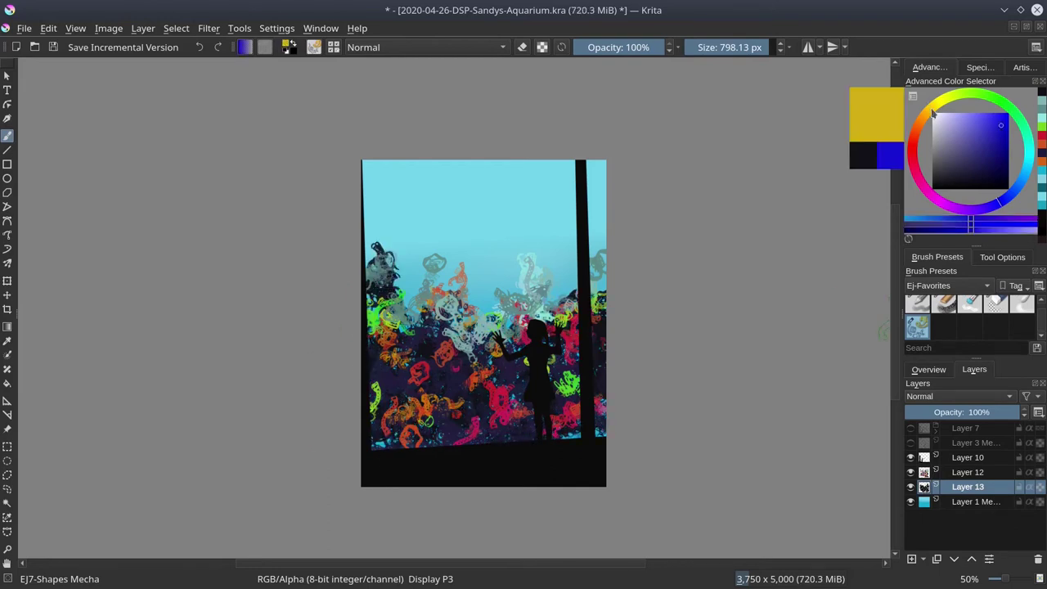
pyautogui.moveTo(413, 356); pyautogui.dragTo(327, 356)
pyautogui.click(968, 472)
pyautogui.moveTo(418, 374); pyautogui.dragTo(352, 373)
pyautogui.moveTo(419, 326); pyautogui.dragTo(426, 293)
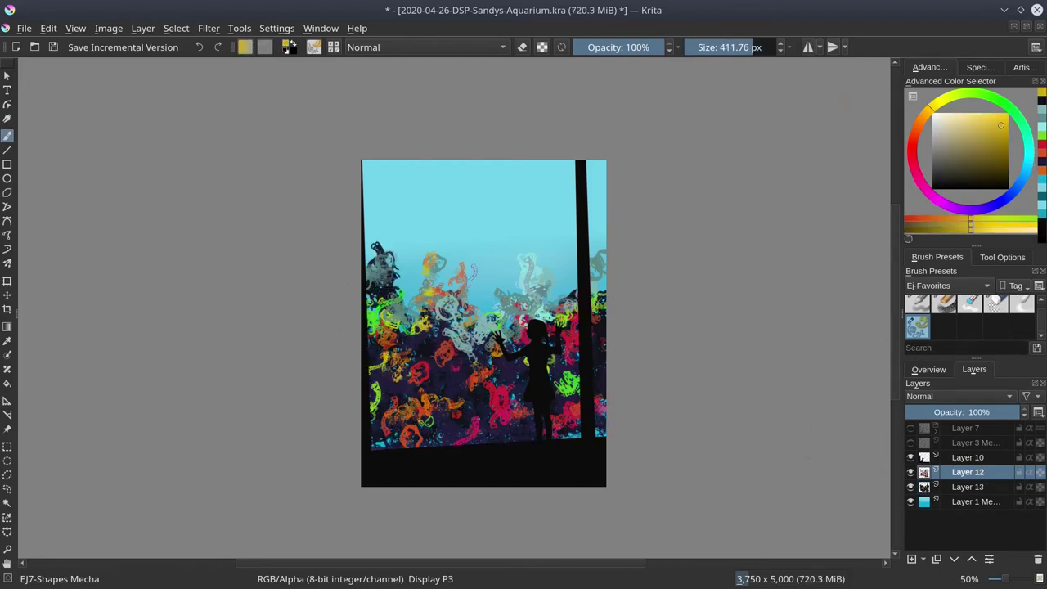
pyautogui.moveTo(452, 373); pyautogui.dragTo(439, 393)
pyautogui.moveTo(517, 426)
pyautogui.mouseDown()
pyautogui.moveTo(527, 428)
pyautogui.moveTo(478, 377)
pyautogui.mouseUp()
# Step: Lock Layer 10, add Layer 14 in Color Dodge mode and brighten coral near the viewer and lower reef with yellow
pyautogui.click(1020, 458)
pyautogui.click(912, 560)
pyautogui.click(964, 397)
pyautogui.click(968, 257)
pyautogui.moveTo(560, 375)
pyautogui.mouseDown()
pyautogui.moveTo(573, 376)
pyautogui.moveTo(566, 385)
pyautogui.mouseUp()
pyautogui.moveTo(438, 404); pyautogui.dragTo(404, 411)
# Step: Brighten more coral in the middle and far side of the reef with orange dodge strokes, using brush sizes up to 397.89 px
pyautogui.click(923, 123)
pyautogui.moveTo(419, 370); pyautogui.dragTo(456, 334)
pyautogui.press('[')
pyautogui.press('[')
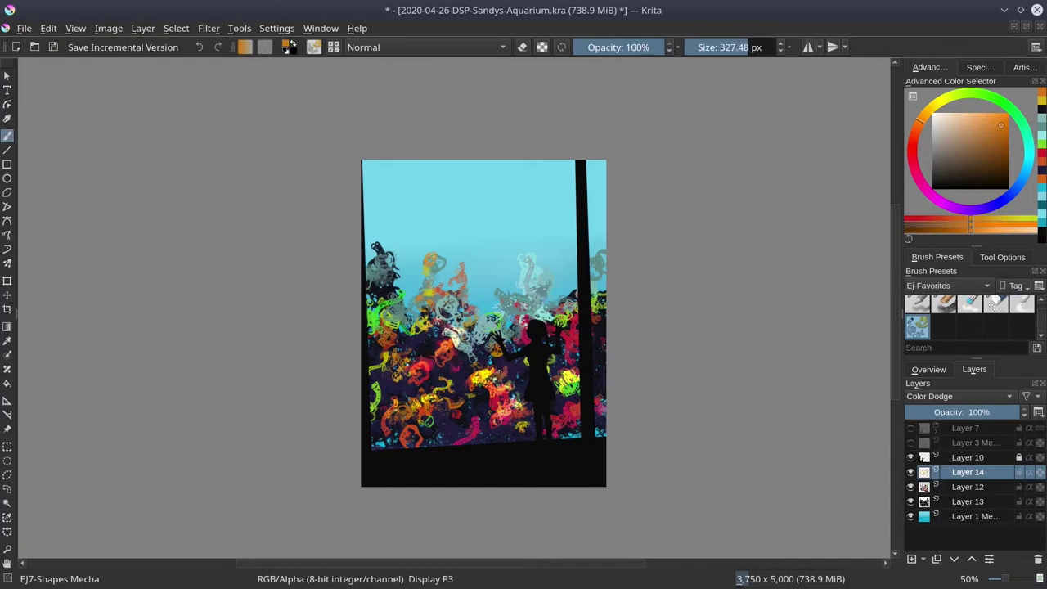
pyautogui.moveTo(378, 321); pyautogui.dragTo(386, 310)
pyautogui.moveTo(436, 254); pyautogui.dragTo(427, 261)
pyautogui.click(752, 47)
pyautogui.moveTo(393, 388); pyautogui.dragTo(379, 373)
pyautogui.moveTo(399, 332); pyautogui.dragTo(433, 335)
# Step: Add Layer 15 in Multiply mode and darken the base of the reef with muted indigo
pyautogui.click(979, 153)
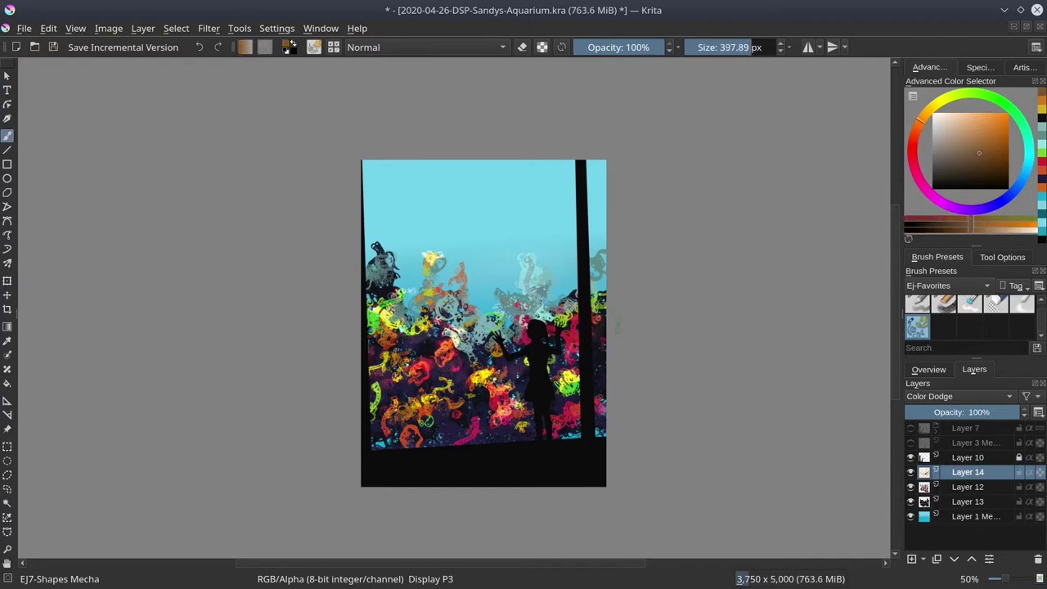
pyautogui.click(913, 560)
pyautogui.click(958, 397)
pyautogui.click(941, 458)
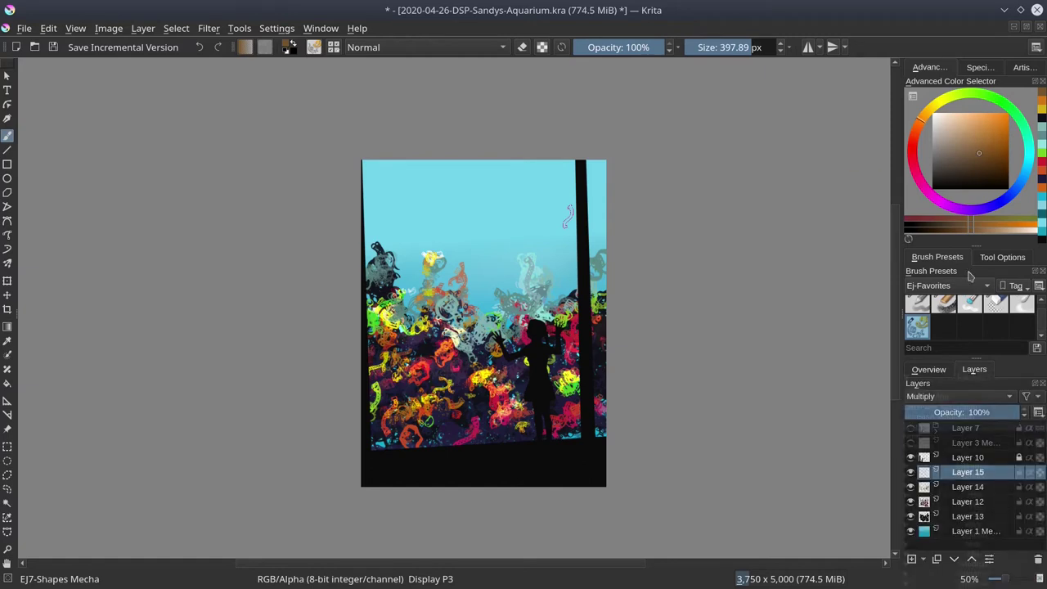
pyautogui.click(994, 204)
pyautogui.moveTo(564, 426); pyautogui.dragTo(473, 440)
pyautogui.moveTo(449, 435); pyautogui.dragTo(377, 444)
# Step: Darken patches in the middle reef and near the vertical bar with indigo, and save the document
pyautogui.moveTo(470, 359); pyautogui.dragTo(487, 362)
pyautogui.moveTo(422, 347); pyautogui.dragTo(411, 350)
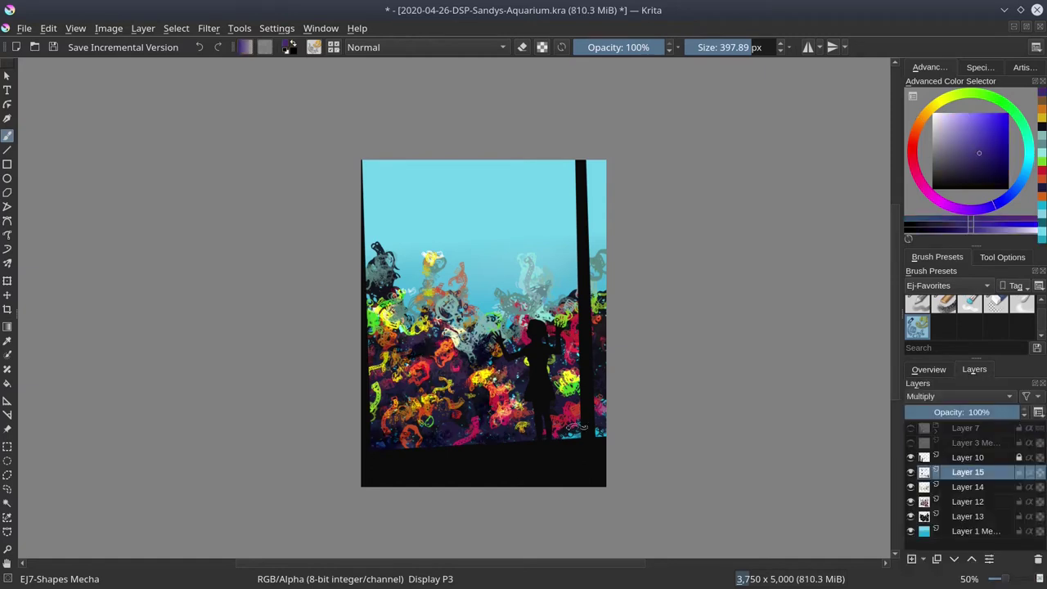
pyautogui.moveTo(577, 427); pyautogui.dragTo(569, 433)
pyautogui.moveTo(601, 419); pyautogui.dragTo(601, 401)
pyautogui.hotkey('ctrl', 's')
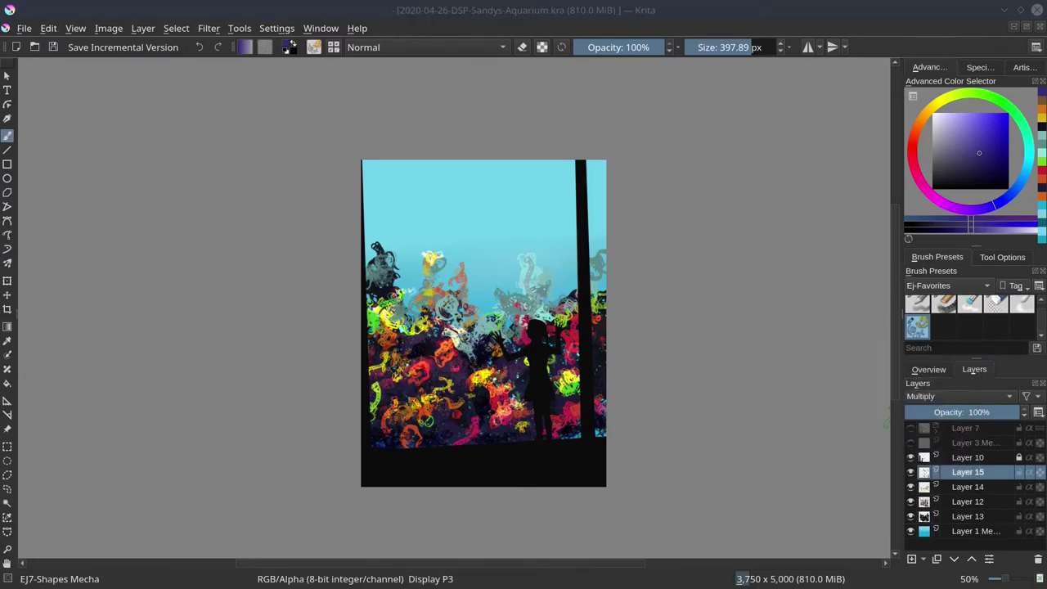
# Step: Add Layer 16 and paint muted dark teal along the distant reef with the EJ2 Chalk Grainy brush at 90.56 px
pyautogui.click(913, 560)
pyautogui.click(947, 308)
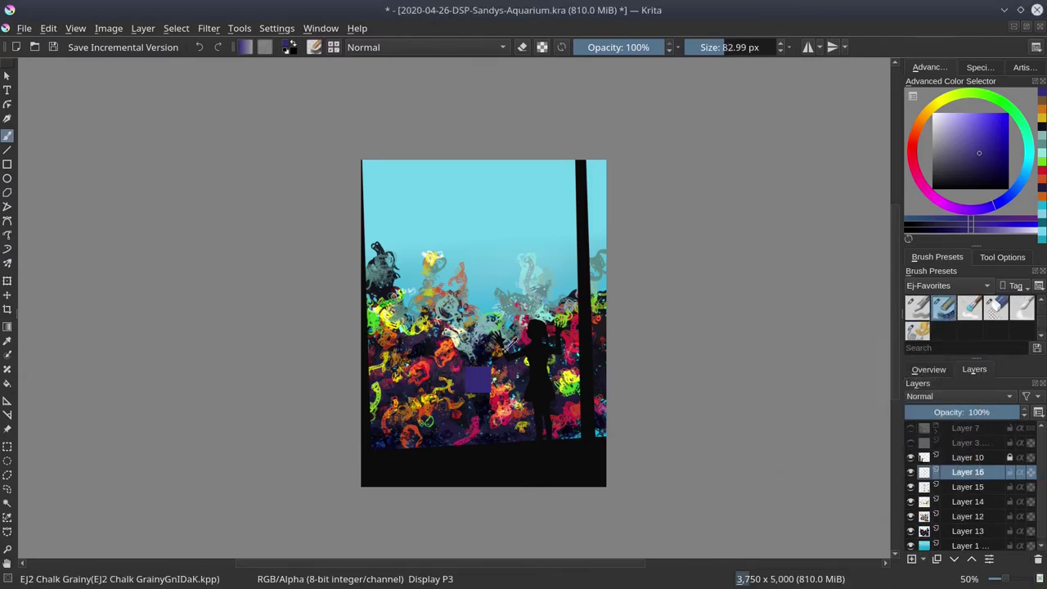
pyautogui.click(952, 148)
pyautogui.click(1030, 157)
pyautogui.click(951, 163)
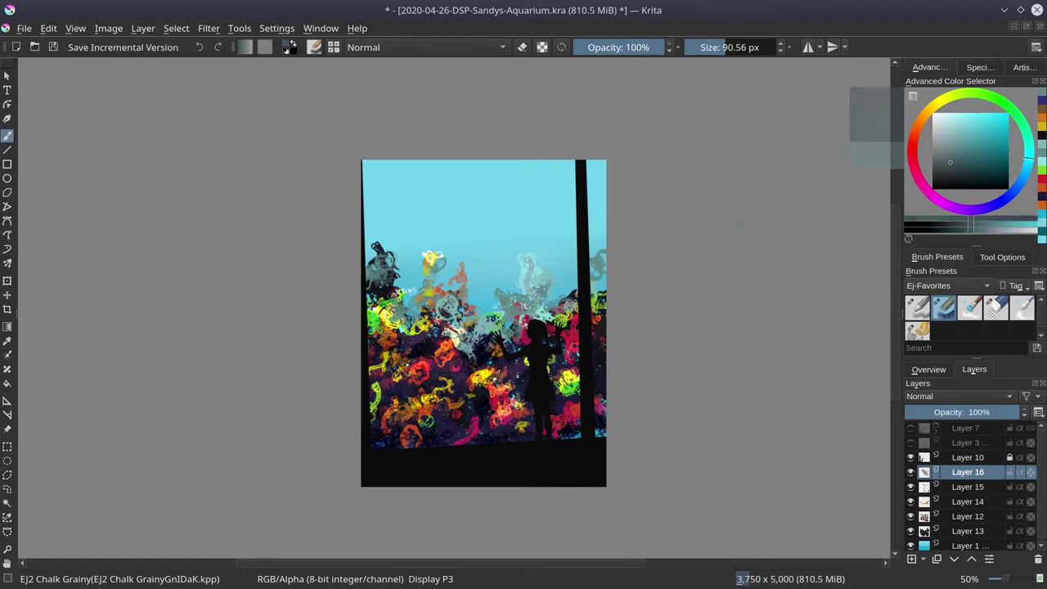
pyautogui.moveTo(511, 296)
pyautogui.mouseDown()
pyautogui.moveTo(548, 317)
pyautogui.moveTo(408, 307)
pyautogui.mouseUp()
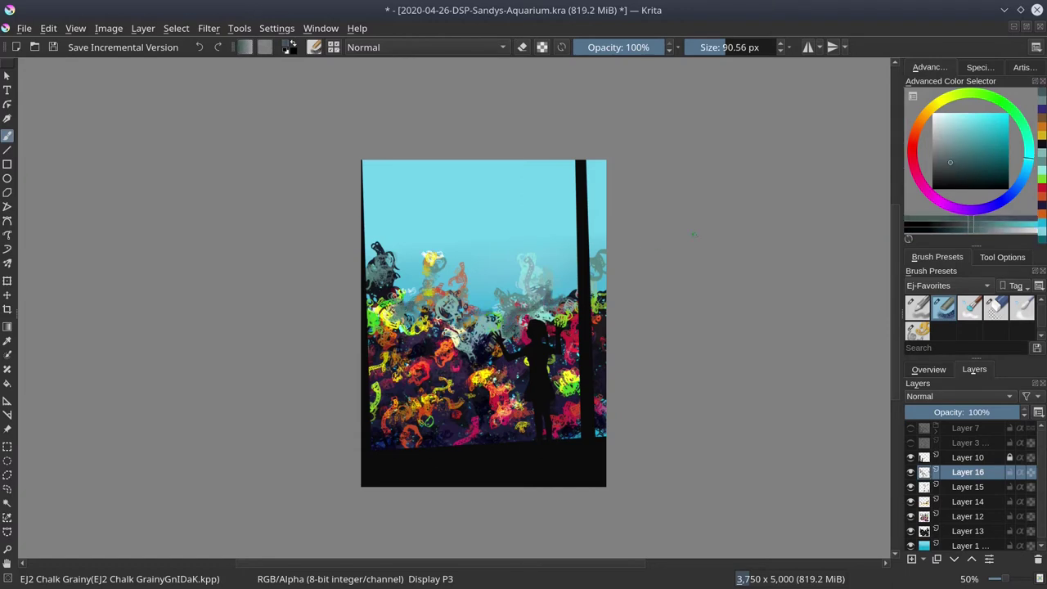
# Step: Enlarge the chalk brush and paint soft teal hills along the horizon behind the coral
pyautogui.click(981, 154)
pyautogui.press(']')
pyautogui.moveTo(472, 288); pyautogui.dragTo(522, 288)
pyautogui.moveTo(456, 284)
pyautogui.mouseDown()
pyautogui.moveTo(376, 283)
pyautogui.moveTo(408, 302)
pyautogui.mouseUp()
pyautogui.moveTo(553, 295); pyautogui.dragTo(583, 275)
pyautogui.moveTo(470, 307)
pyautogui.mouseDown()
pyautogui.moveTo(502, 296)
pyautogui.moveTo(485, 319)
pyautogui.mouseUp()
# Step: Haze over the distant coral with water colours sampled from the canvas, and save the document
pyautogui.keyDown('ctrl'); pyautogui.click(505, 239); pyautogui.keyUp('ctrl')
pyautogui.keyDown('ctrl'); pyautogui.click(483, 283); pyautogui.keyUp('ctrl')
pyautogui.moveTo(494, 286)
pyautogui.mouseDown()
pyautogui.moveTo(464, 316)
pyautogui.moveTo(465, 301)
pyautogui.mouseUp()
pyautogui.moveTo(435, 256); pyautogui.dragTo(426, 300)
pyautogui.moveTo(425, 301); pyautogui.dragTo(401, 319)
pyautogui.moveTo(391, 276); pyautogui.dragTo(379, 248)
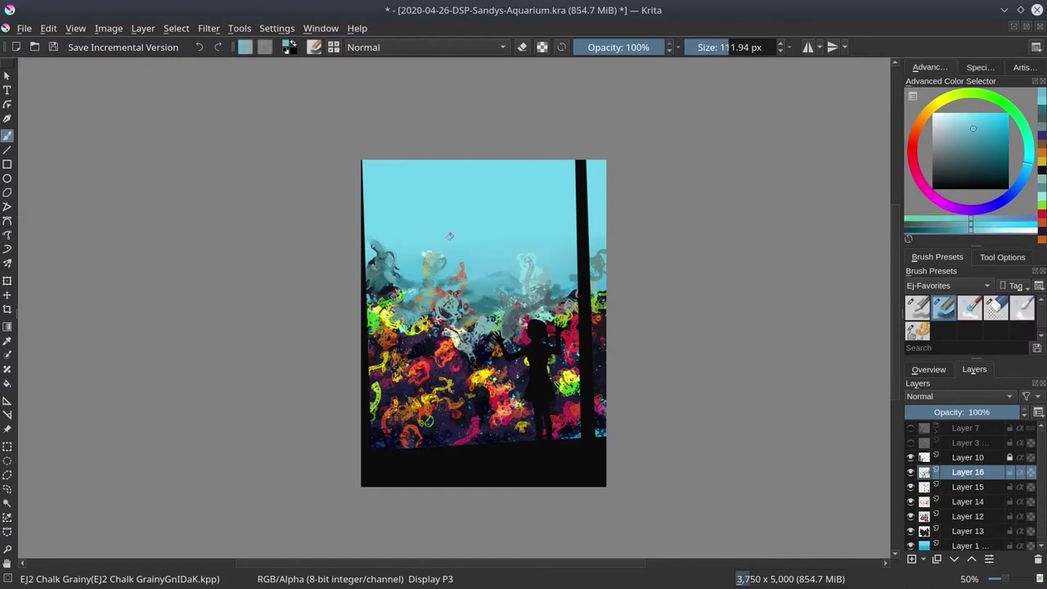
pyautogui.keyDown('ctrl'); pyautogui.click(600, 270); pyautogui.keyUp('ctrl')
pyautogui.click(55, 48)
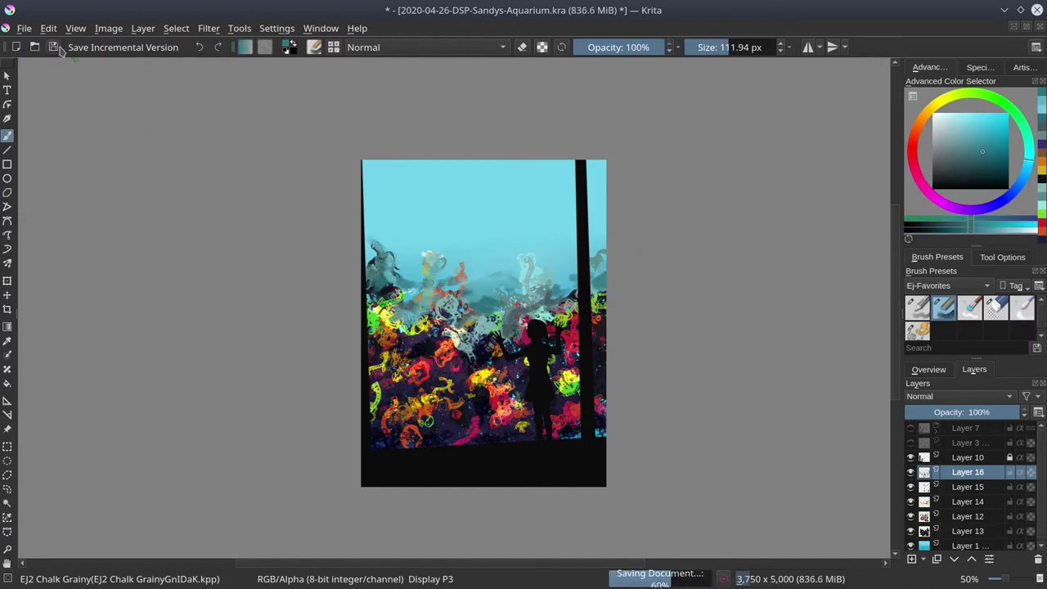
# Step: Draw a polygonal selection following the reef's upper edge and enclosing everything below it
pyautogui.click(7, 476)
pyautogui.click(361, 267)
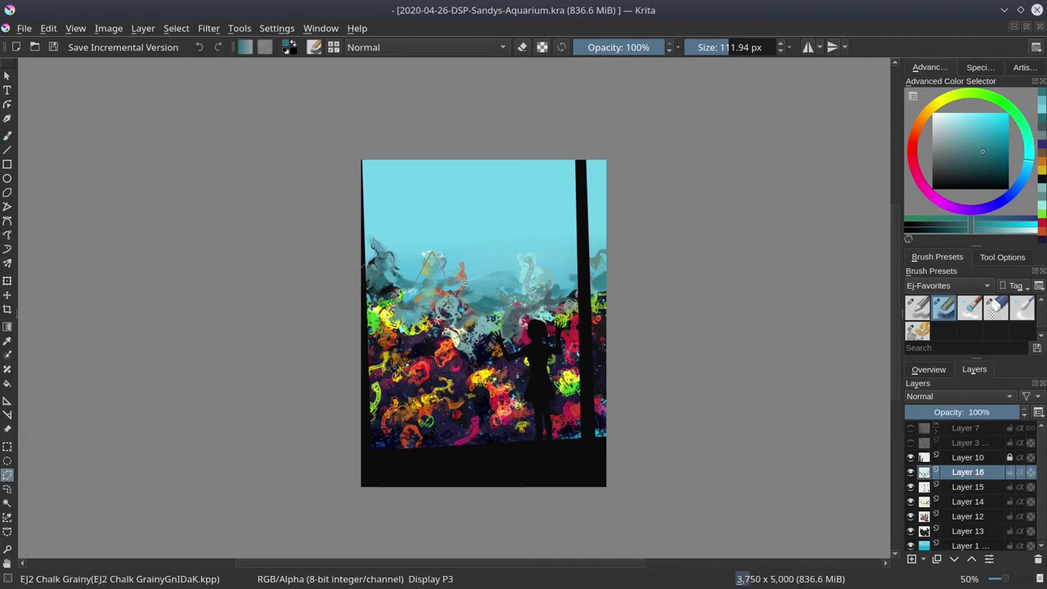
pyautogui.click(469, 262)
pyautogui.click(527, 256)
pyautogui.click(610, 246)
pyautogui.click(653, 247)
pyautogui.click(722, 498)
pyautogui.click(592, 526)
pyautogui.click(350, 516)
pyautogui.doubleClick(277, 337)
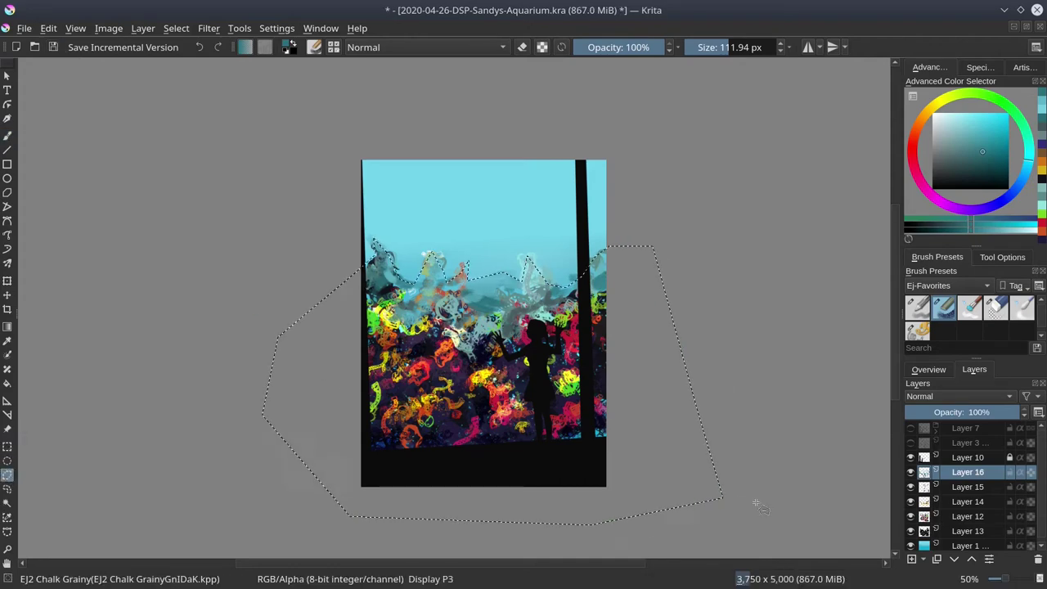
# Step: Copy the selected part of the water gradient layer onto a new layer and clear the selection
pyautogui.click(969, 546)
pyautogui.click(48, 28)
pyautogui.click(64, 100)
pyautogui.click(49, 29)
pyautogui.click(67, 168)
pyautogui.click(178, 31)
pyautogui.click(186, 63)
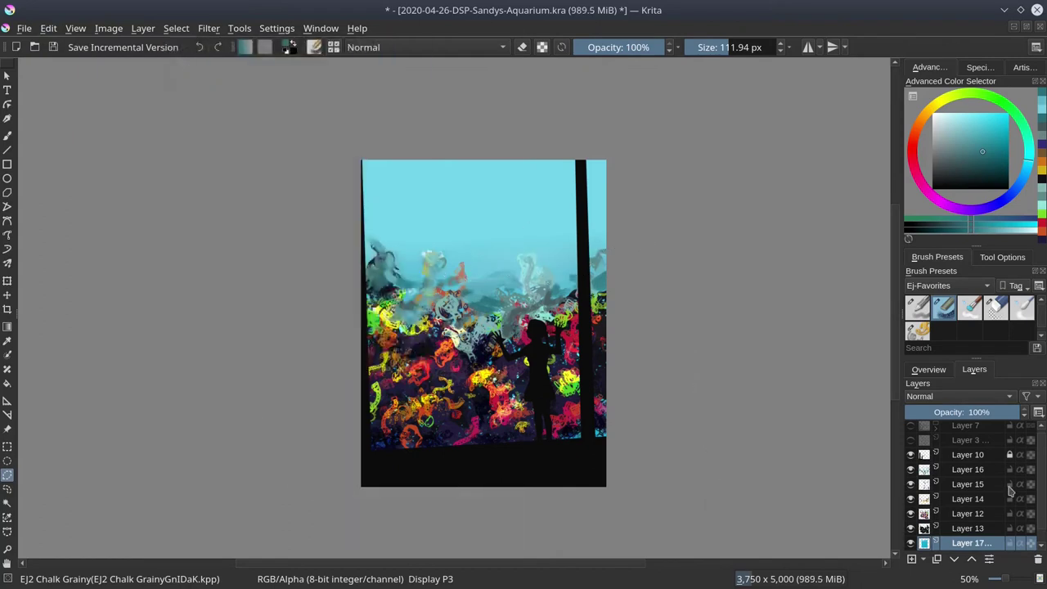
# Step: Merge the pasted water layer and all reef layers up to Layer 16 into one layer, and save
pyautogui.keyDown('shift'); pyautogui.click(971, 472); pyautogui.keyUp('shift')
pyautogui.rightClick(971, 473)
pyautogui.click(916, 377)
pyautogui.click(971, 309)
pyautogui.click(56, 48)
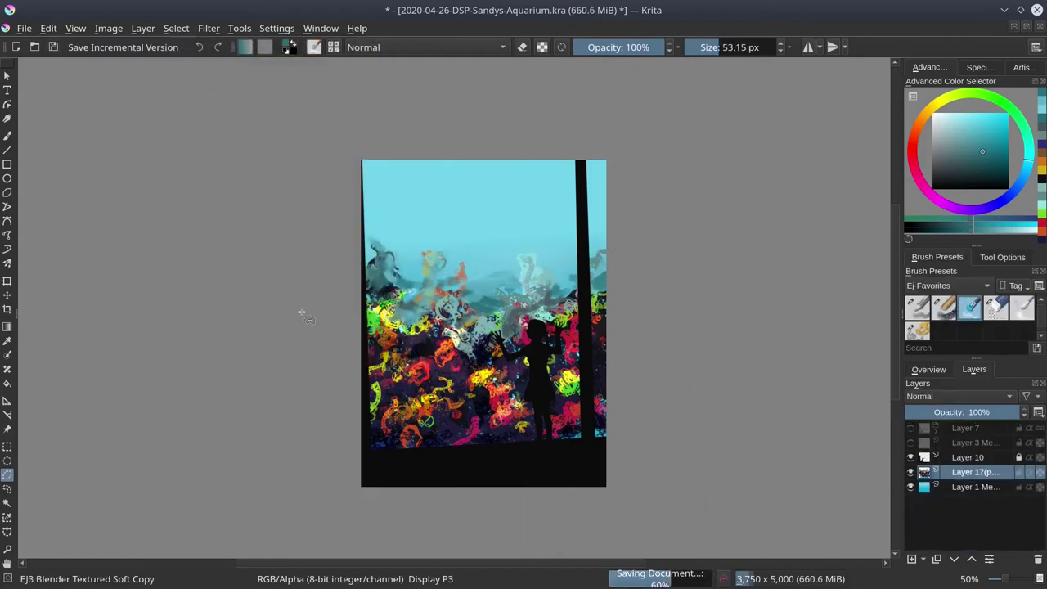
# Step: Smudge the coral on the reef side away from the viewer with EJ3 Blender Textured Soft Copy at 113.82 px
pyautogui.click(8, 138)
pyautogui.click(933, 370)
pyautogui.click(728, 48)
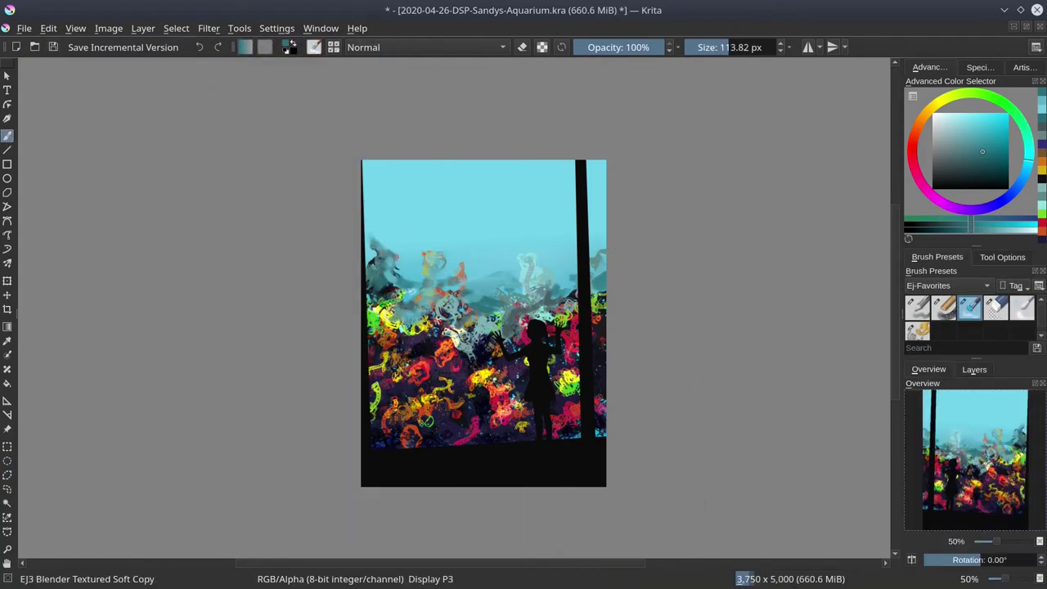
pyautogui.moveTo(371, 272); pyautogui.dragTo(408, 292)
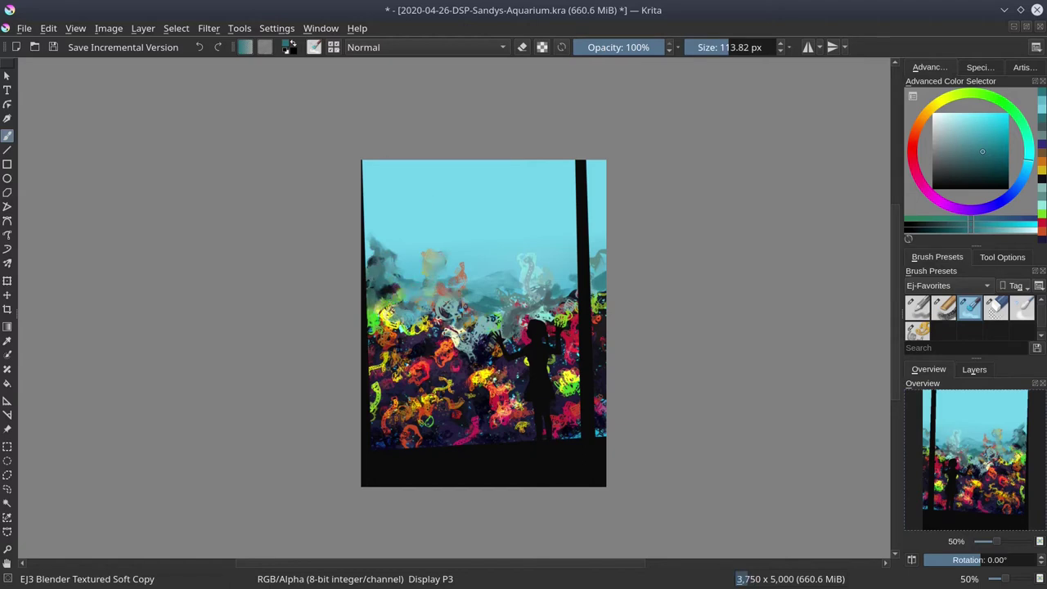
pyautogui.moveTo(392, 313)
pyautogui.mouseDown()
pyautogui.moveTo(400, 329)
pyautogui.moveTo(419, 329)
pyautogui.mouseUp()
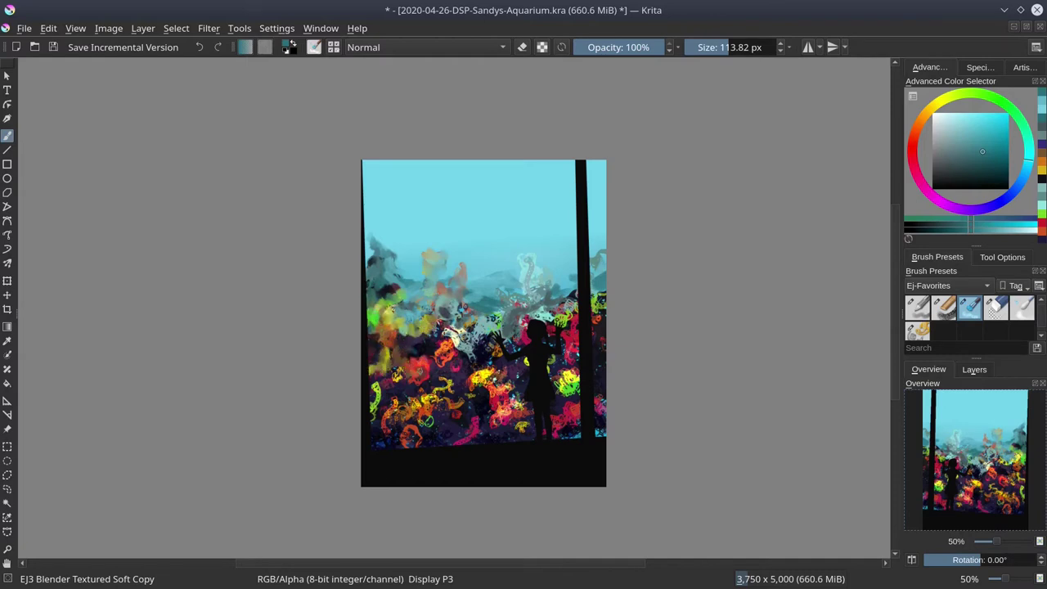
# Step: Blend the coral in the middle of the reef and the pale distant growth above the viewer
pyautogui.moveTo(447, 337); pyautogui.dragTo(449, 326)
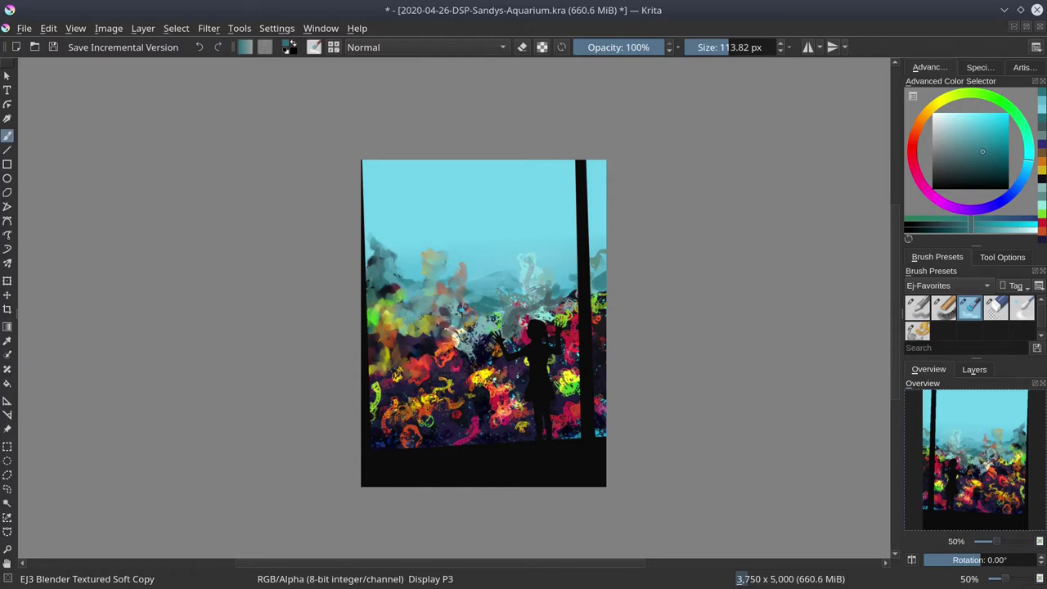
pyautogui.moveTo(464, 308); pyautogui.dragTo(440, 295)
pyautogui.moveTo(459, 338); pyautogui.dragTo(473, 317)
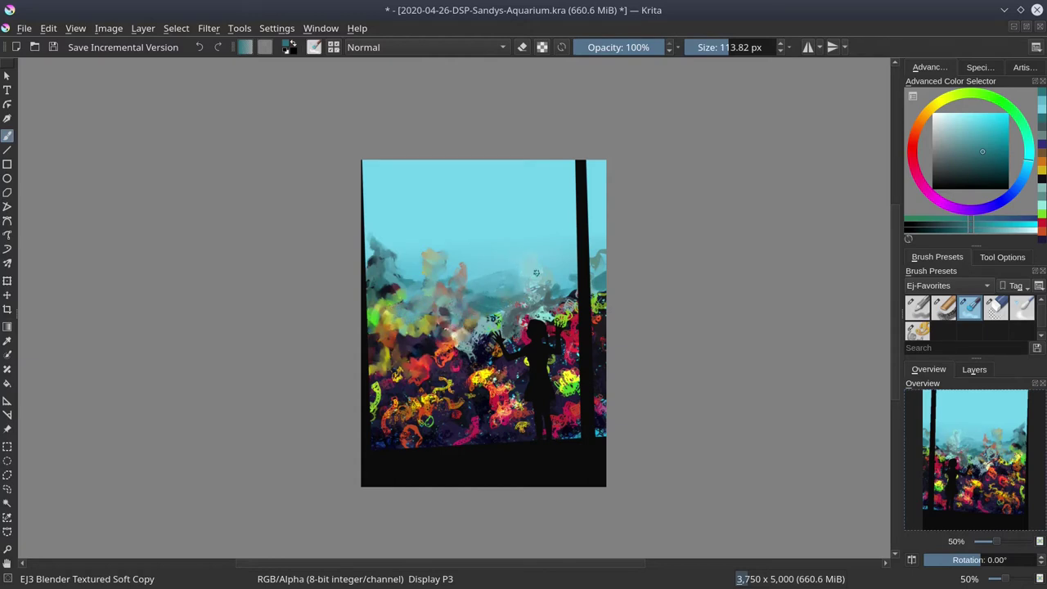
pyautogui.moveTo(536, 273)
pyautogui.mouseDown()
pyautogui.moveTo(544, 288)
pyautogui.moveTo(532, 310)
pyautogui.moveTo(496, 319)
pyautogui.moveTo(483, 335)
pyautogui.mouseUp()
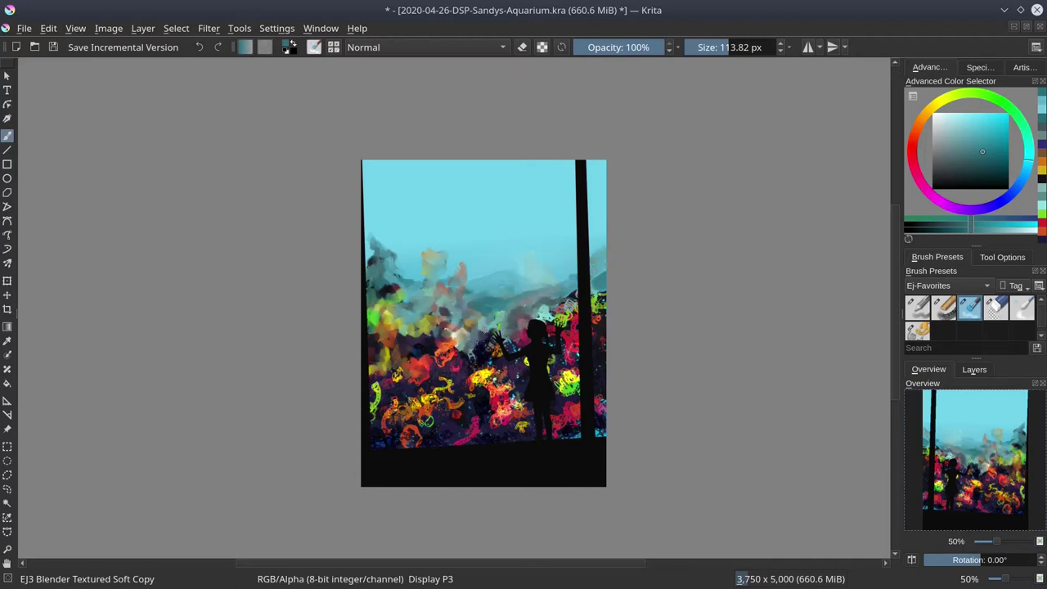
# Step: Smudge the coral beside and behind the viewer and the lower reef into soft patches of colour at 113.82 px
pyautogui.moveTo(559, 322); pyautogui.dragTo(573, 288)
pyautogui.moveTo(503, 339)
pyautogui.mouseDown()
pyautogui.moveTo(468, 375)
pyautogui.moveTo(509, 378)
pyautogui.mouseUp()
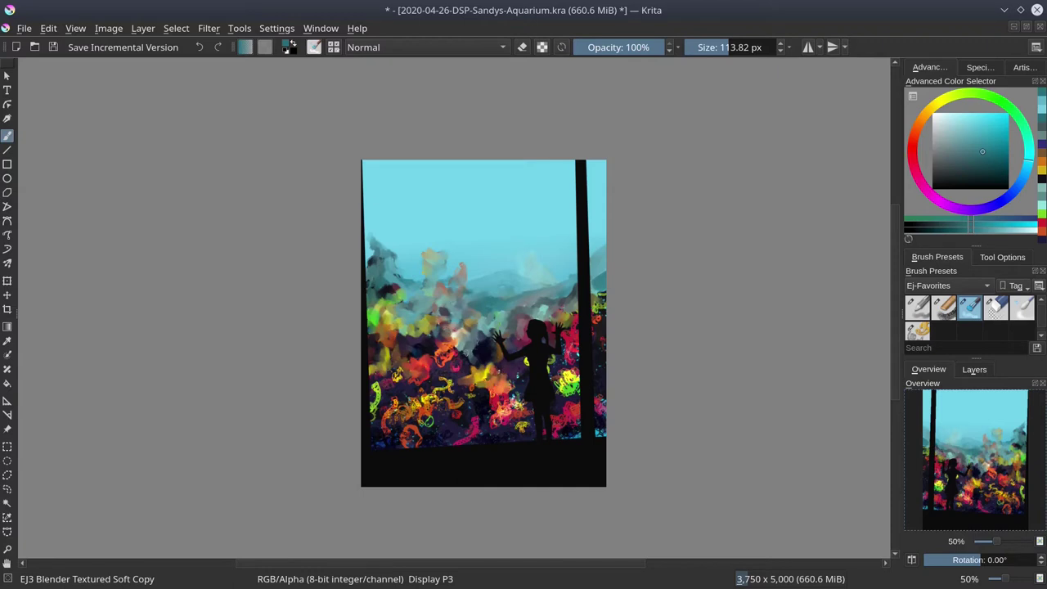
pyautogui.moveTo(397, 374)
pyautogui.mouseDown()
pyautogui.moveTo(380, 377)
pyautogui.moveTo(376, 411)
pyautogui.moveTo(410, 404)
pyautogui.mouseUp()
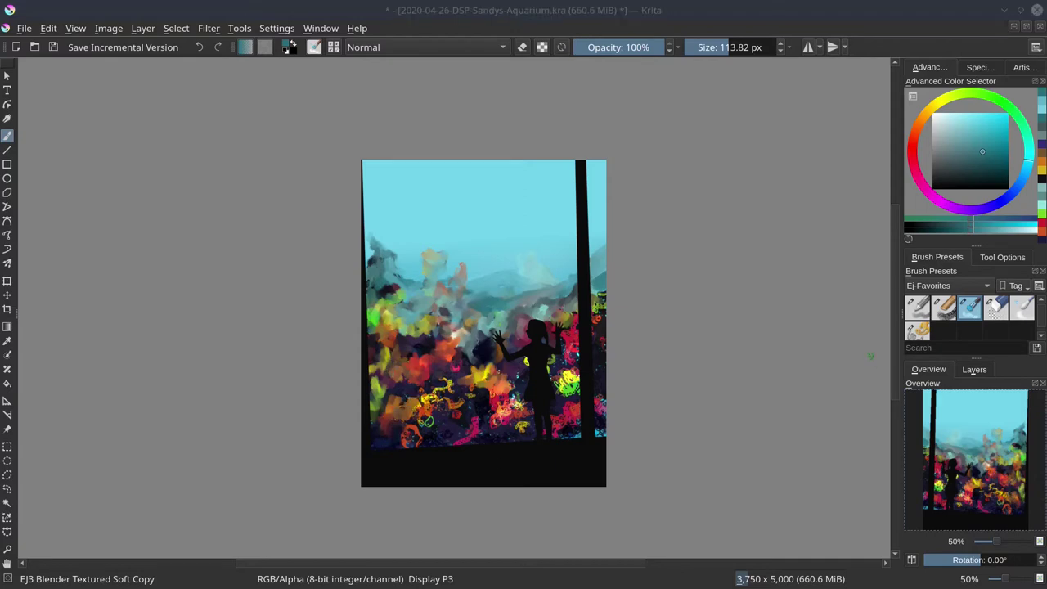
pyautogui.moveTo(454, 361)
pyautogui.mouseDown()
pyautogui.moveTo(454, 377)
pyautogui.moveTo(483, 386)
pyautogui.mouseUp()
pyautogui.moveTo(454, 375); pyautogui.dragTo(435, 396)
pyautogui.hotkey('ctrl', 'u')
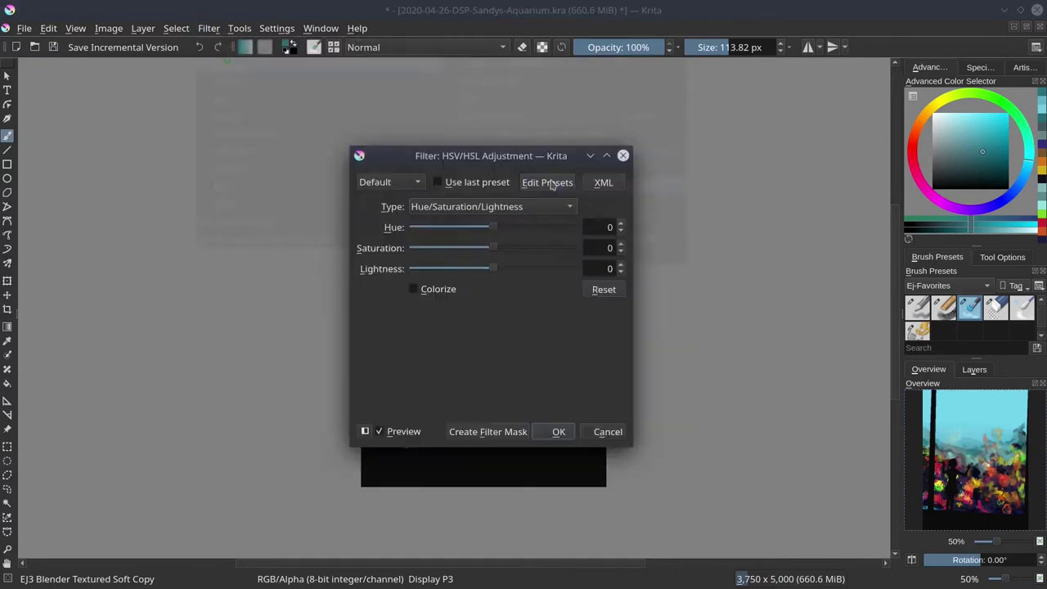
pyautogui.moveTo(172, 235); pyautogui.dragTo(127, 236)
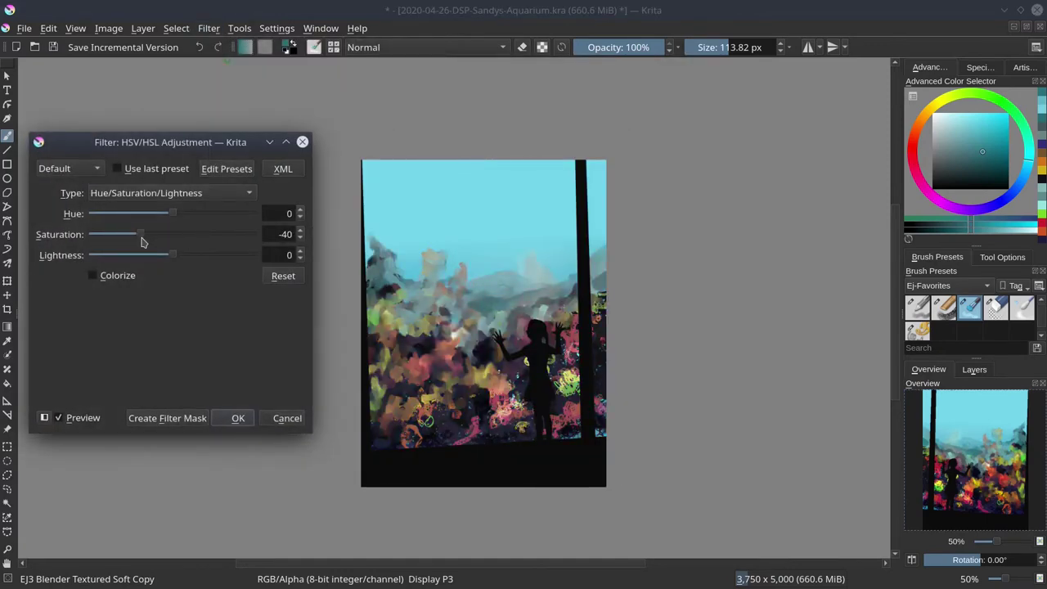
pyautogui.click(287, 418)
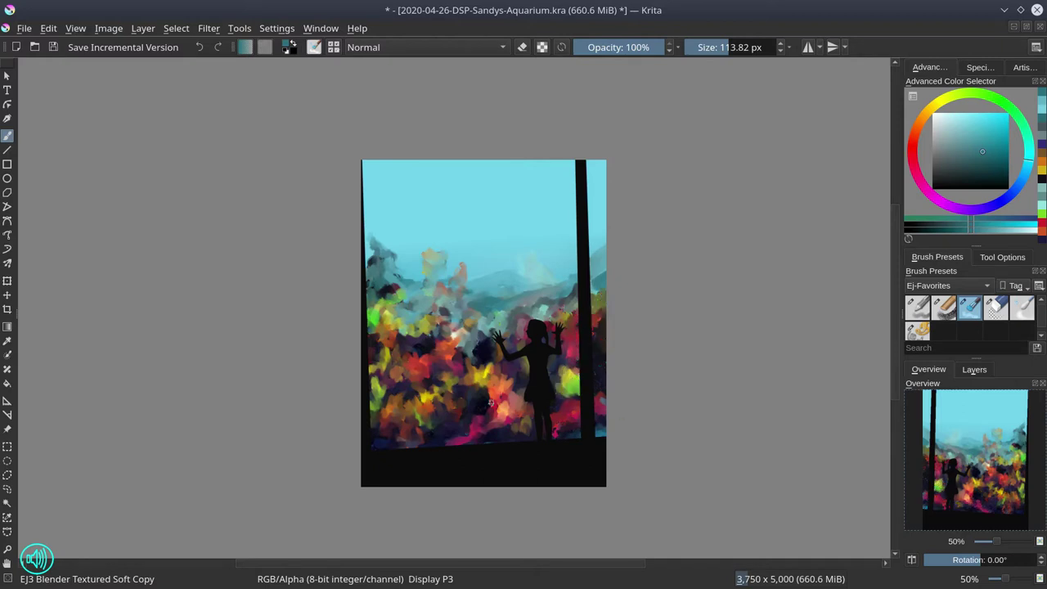
# Step: Save the file and try a teal gradient over the reef on a new layer above it
pyautogui.hotkey('ctrl', 's')
pyautogui.click(974, 369)
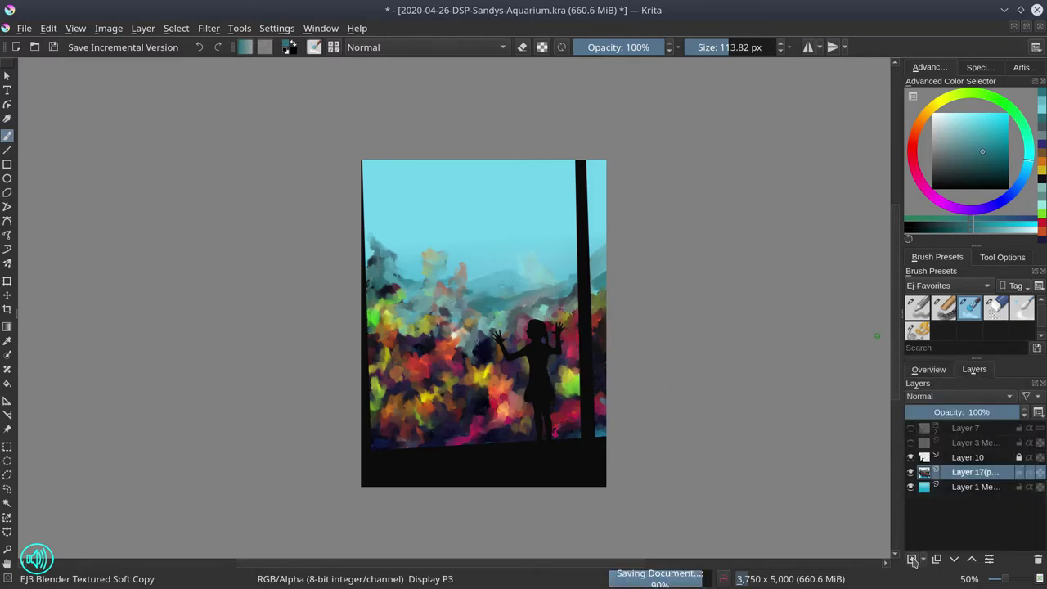
pyautogui.click(999, 135)
pyautogui.click(8, 326)
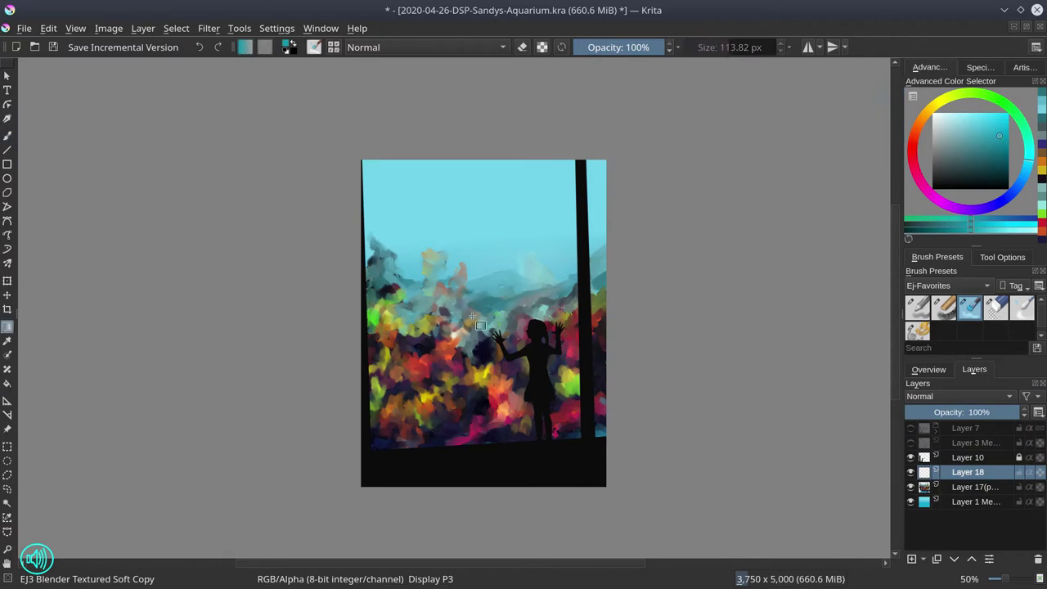
pyautogui.moveTo(472, 321); pyautogui.dragTo(472, 429)
pyautogui.hotkey('ctrl', 'z')
# Step: Cover the reef with a bright cyan gradient on Layer 18 and set the layer's opacity to 65%
pyautogui.click(1005, 121)
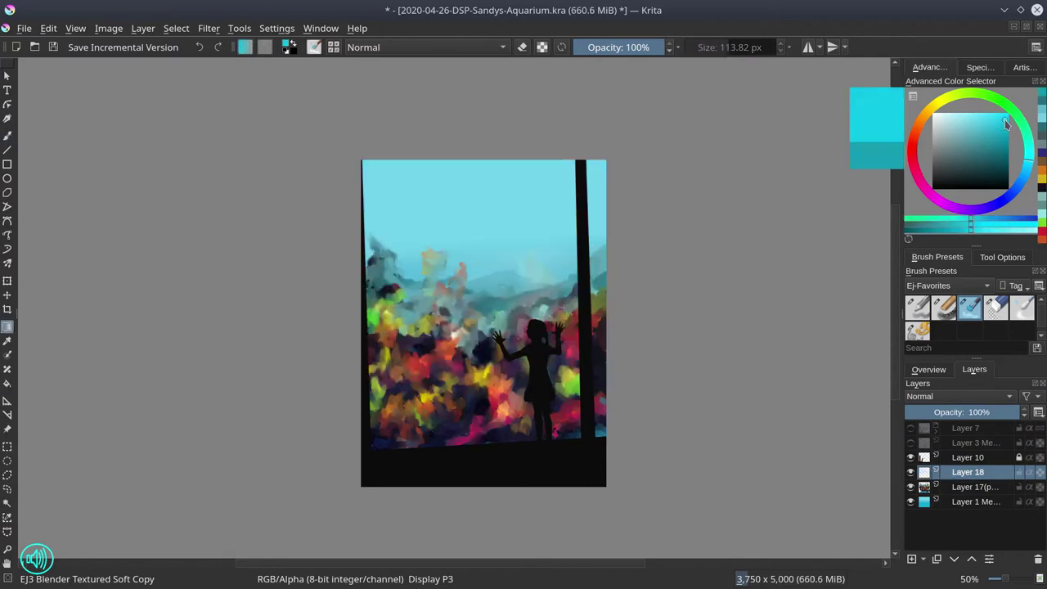
pyautogui.moveTo(476, 365); pyautogui.dragTo(479, 455)
pyautogui.hotkey('ctrl', 'z')
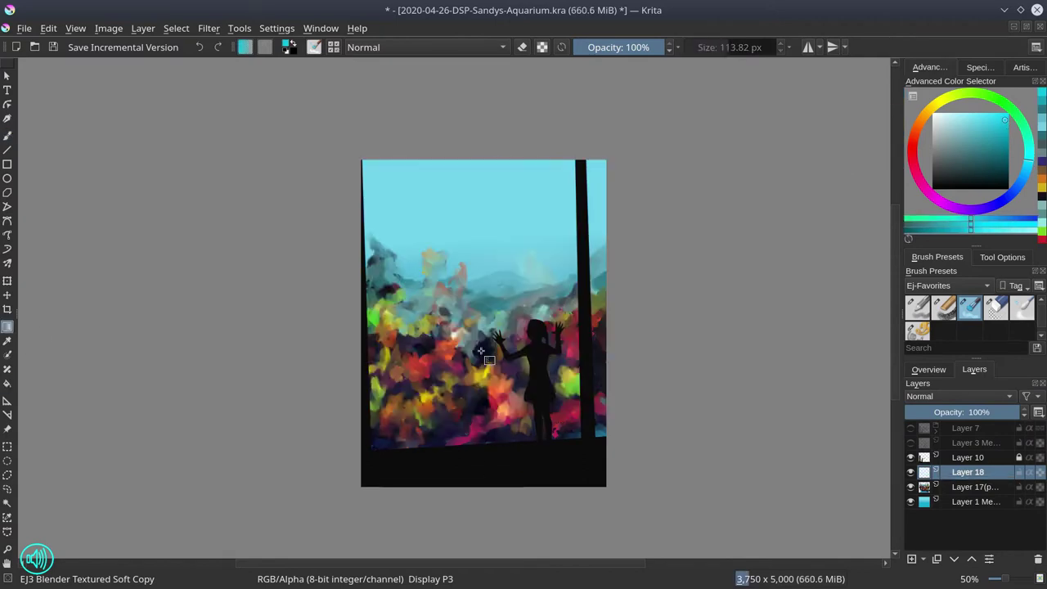
pyautogui.moveTo(1002, 412); pyautogui.dragTo(980, 411)
# Step: Show the mermaid sketch layer and save the file with Layer 18, Layer 17 and Layer 1 locked
pyautogui.click(911, 443)
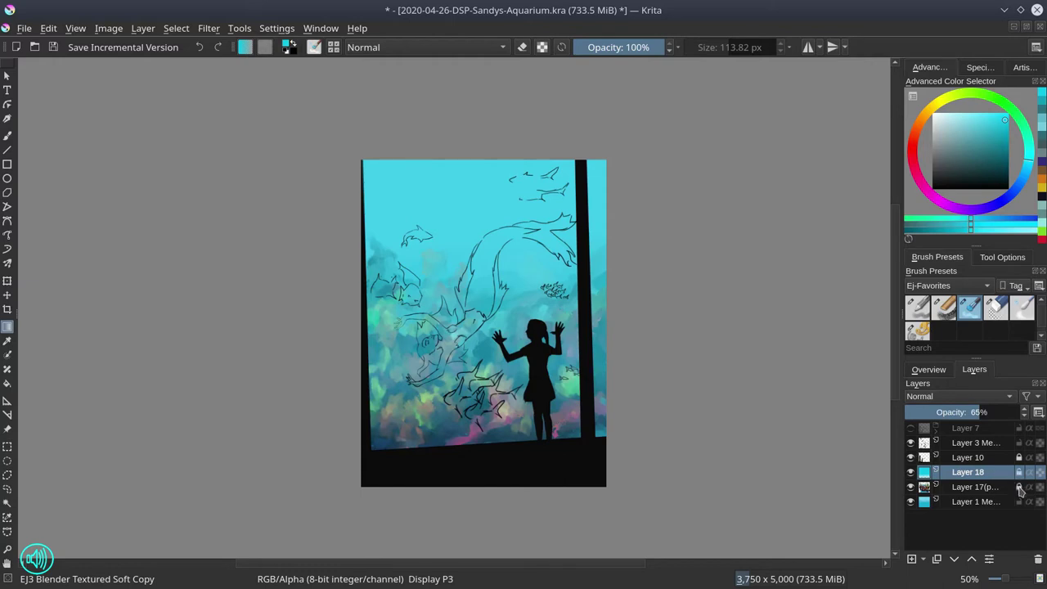
pyautogui.click(53, 48)
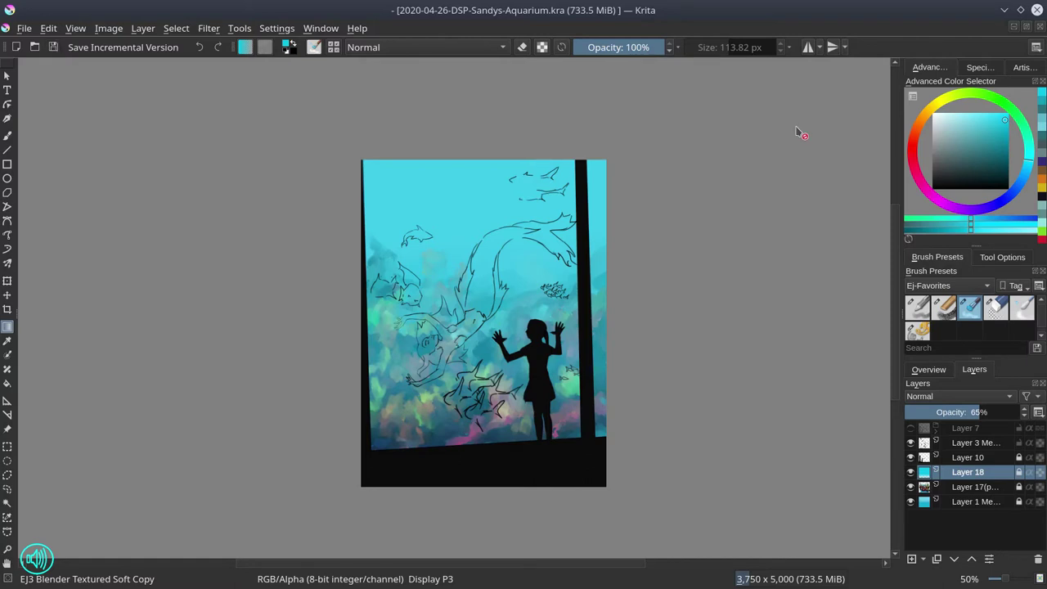
pyautogui.click(930, 369)
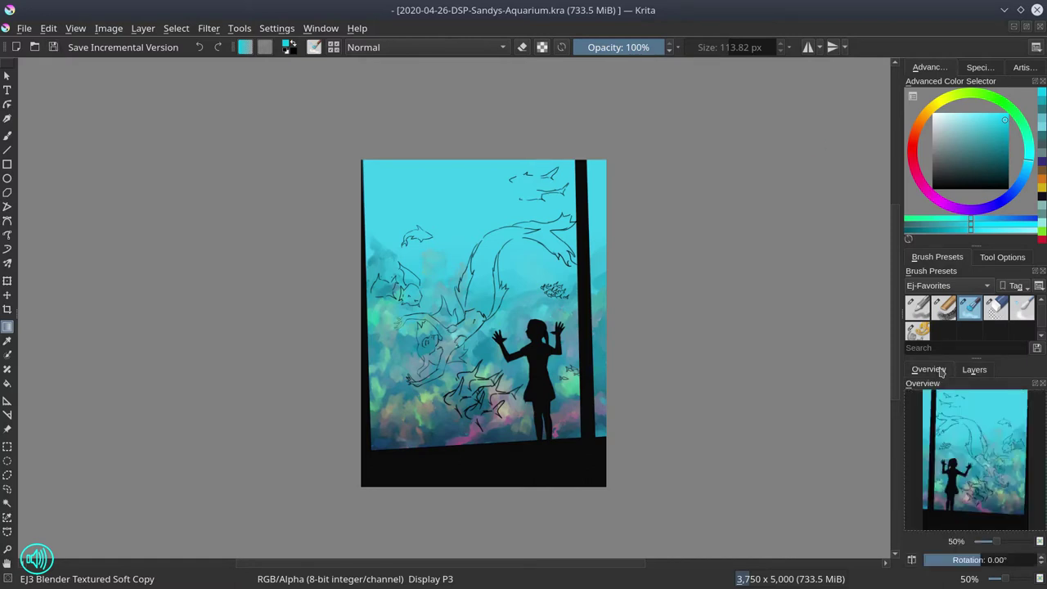
# Step: Hide Layer 18, the mermaid sketch and the silhouette on Layer 10, and save the file
pyautogui.click(978, 371)
pyautogui.click(911, 473)
pyautogui.click(912, 444)
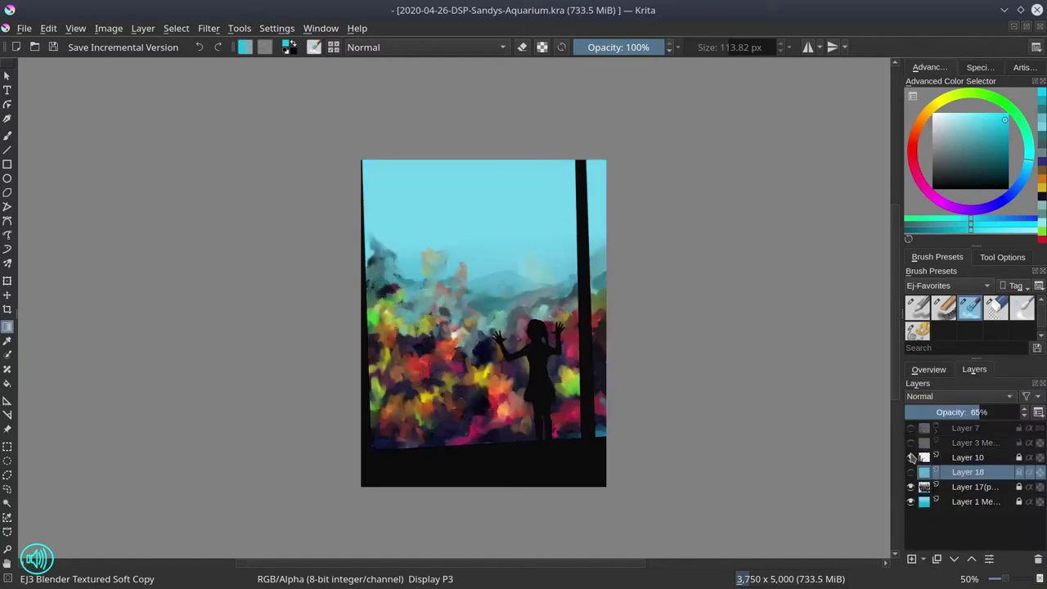
pyautogui.click(912, 458)
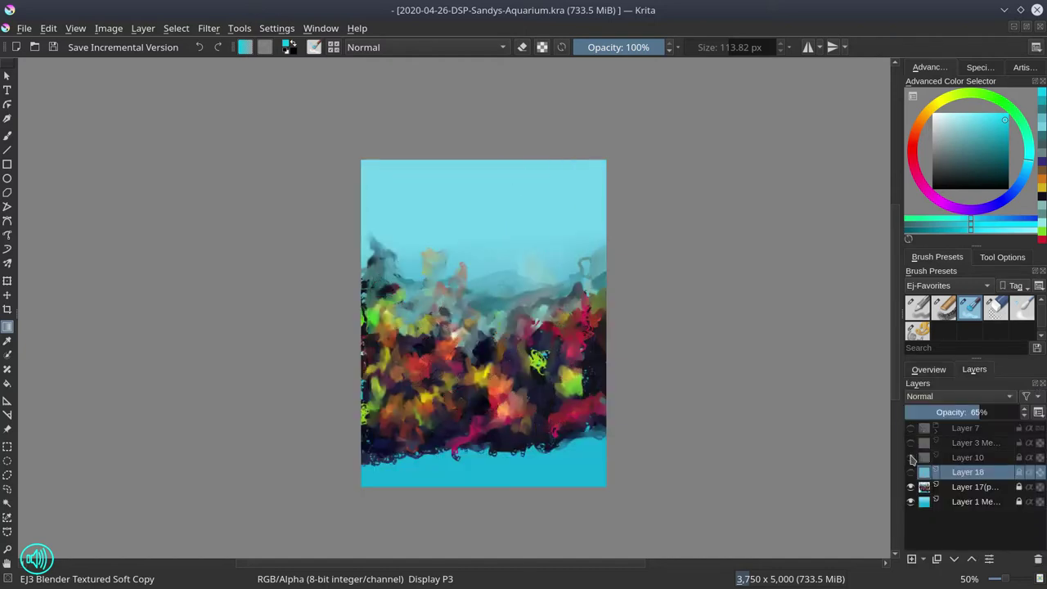
pyautogui.click(54, 46)
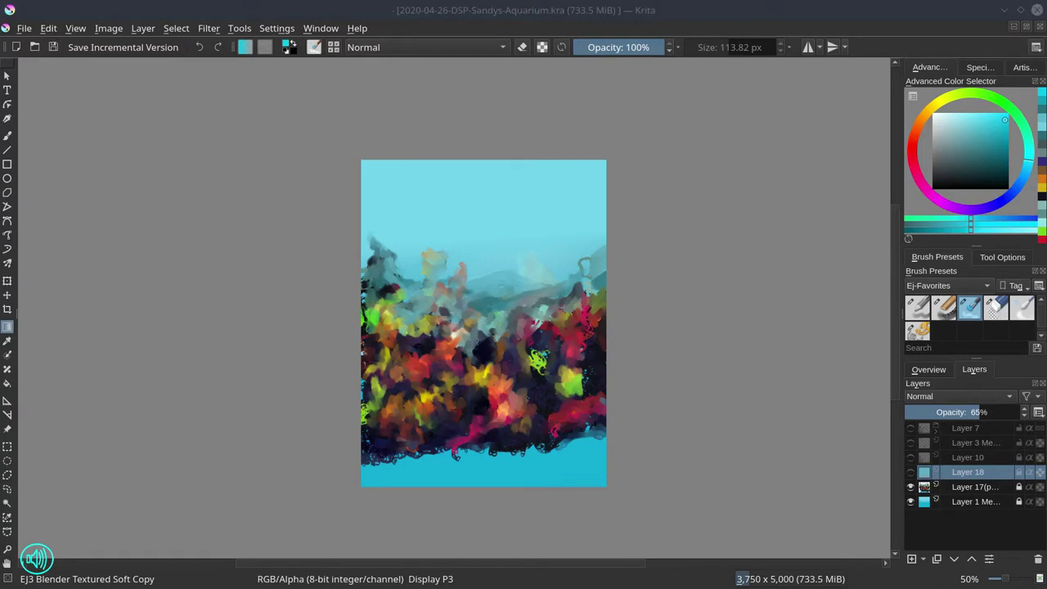
# Step: Paint sampled dark strokes over the reef's left edge on the unlocked Layer 17 with EJ2 Chalk Grainy
pyautogui.click(973, 488)
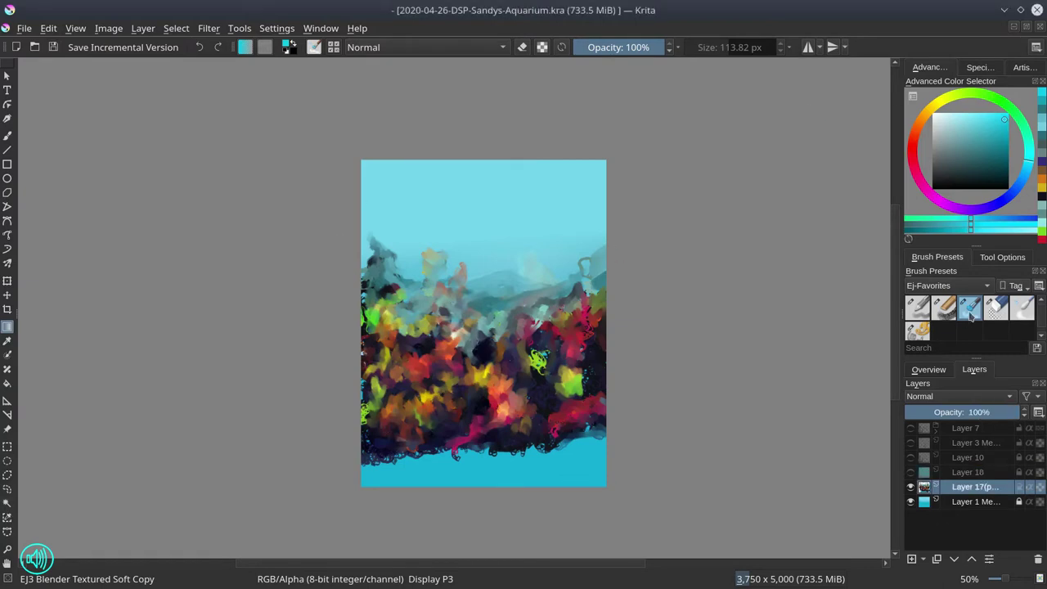
pyautogui.click(944, 309)
pyautogui.moveTo(443, 369); pyautogui.dragTo(442, 332)
pyautogui.moveTo(443, 332); pyautogui.dragTo(438, 294)
pyautogui.keyDown('ctrl'); pyautogui.click(343, 335); pyautogui.keyUp('ctrl')
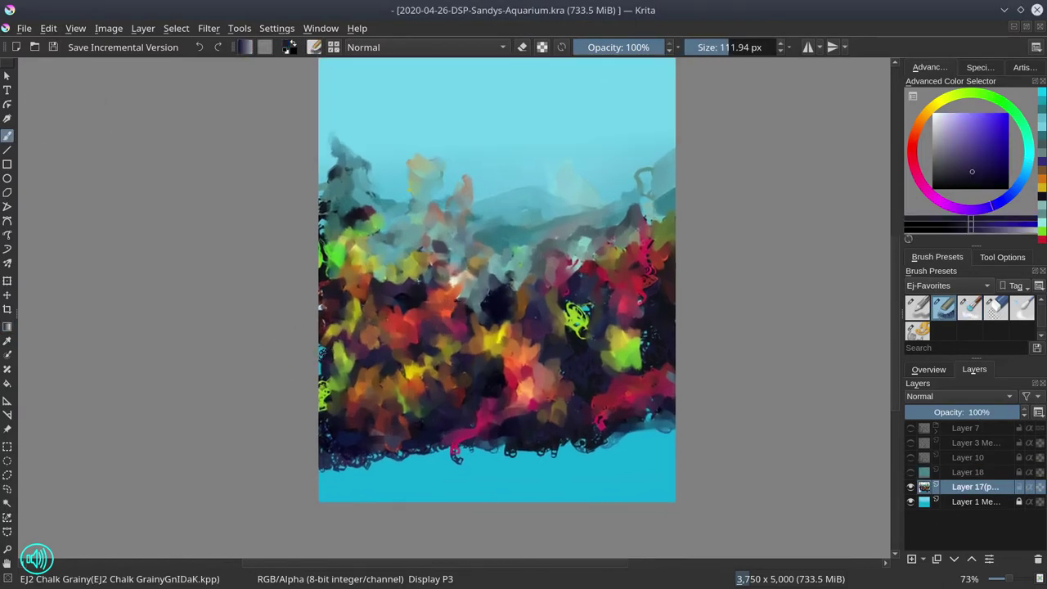
pyautogui.moveTo(327, 352); pyautogui.dragTo(326, 372)
pyautogui.keyDown('ctrl'); pyautogui.click(401, 288); pyautogui.keyUp('ctrl')
pyautogui.moveTo(404, 286); pyautogui.dragTo(380, 287)
pyautogui.moveTo(337, 313); pyautogui.dragTo(324, 334)
# Step: Carve dark gaps around the green and orange coral on the reef's left side with the brush at 82.85 px
pyautogui.moveTo(453, 333); pyautogui.dragTo(446, 337)
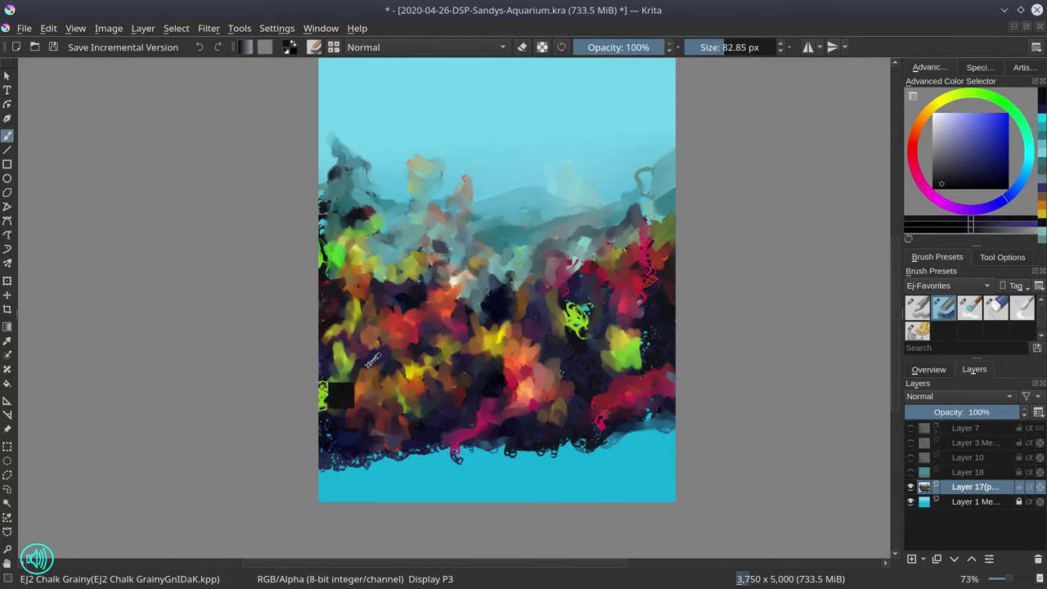
pyautogui.keyDown('ctrl'); pyautogui.click(321, 365); pyautogui.keyUp('ctrl')
pyautogui.moveTo(342, 365); pyautogui.dragTo(327, 364)
pyautogui.moveTo(329, 368); pyautogui.dragTo(324, 373)
pyautogui.keyDown('ctrl'); pyautogui.click(385, 352); pyautogui.keyUp('ctrl')
pyautogui.moveTo(386, 351)
pyautogui.mouseDown()
pyautogui.moveTo(372, 356)
pyautogui.moveTo(365, 328)
pyautogui.mouseUp()
# Step: Paint pink and yellow-green coral fingers on the reef's left side in sampled colours with a 39.38 px brush
pyautogui.keyDown('ctrl'); pyautogui.click(454, 328); pyautogui.keyUp('ctrl')
pyautogui.keyDown('ctrl'); pyautogui.click(446, 298); pyautogui.keyUp('ctrl')
pyautogui.moveTo(380, 326); pyautogui.dragTo(339, 354)
pyautogui.keyDown('ctrl'); pyautogui.click(368, 311); pyautogui.keyUp('ctrl')
pyautogui.keyDown('ctrl'); pyautogui.click(338, 355); pyautogui.keyUp('ctrl')
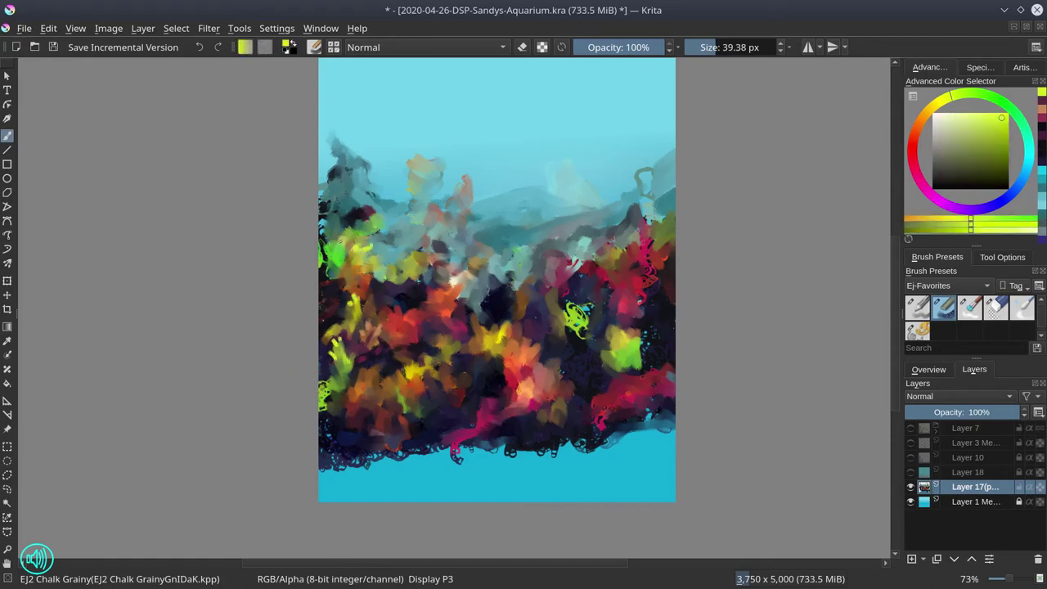
# Step: Add a yellow-green highlight and cream coral branches along the upper part of the reef at 51.27 px
pyautogui.moveTo(373, 224)
pyautogui.mouseDown()
pyautogui.moveTo(411, 239)
pyautogui.moveTo(388, 252)
pyautogui.moveTo(481, 284)
pyautogui.mouseUp()
pyautogui.keyDown('ctrl'); pyautogui.click(443, 225); pyautogui.keyUp('ctrl')
pyautogui.keyDown('ctrl'); pyautogui.click(392, 234); pyautogui.keyUp('ctrl')
pyautogui.keyDown('ctrl'); pyautogui.click(457, 280); pyautogui.keyUp('ctrl')
pyautogui.keyDown('ctrl'); pyautogui.click(491, 301); pyautogui.keyUp('ctrl')
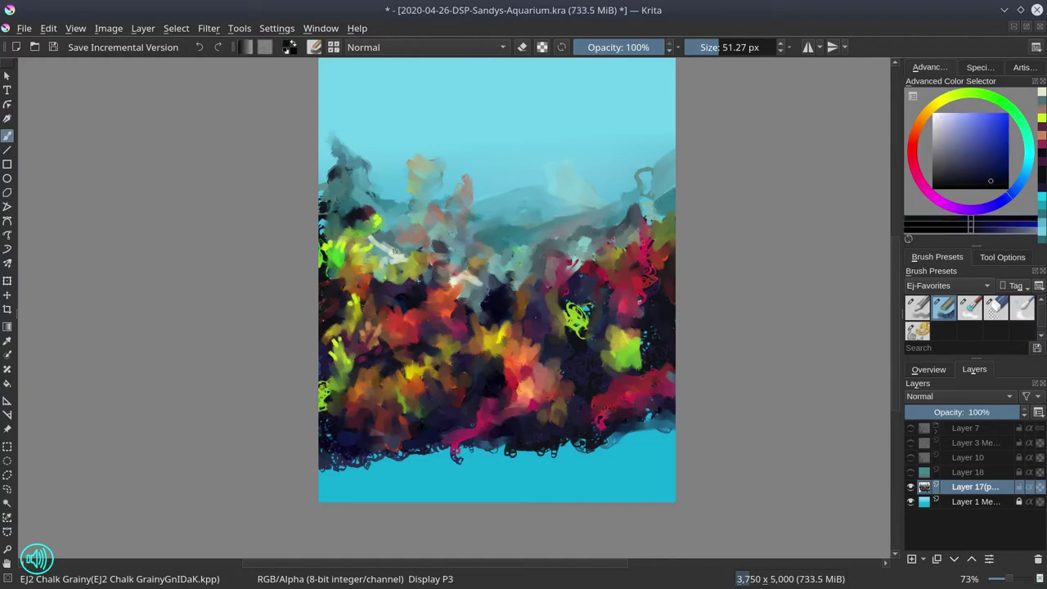
# Step: Paint dark teal gaps between the cream coral branches and preview the reef under Layer 18
pyautogui.keyDown('ctrl'); pyautogui.click(395, 254); pyautogui.keyUp('ctrl')
pyautogui.click(951, 171)
pyautogui.moveTo(374, 246); pyautogui.dragTo(391, 260)
pyautogui.click(911, 472)
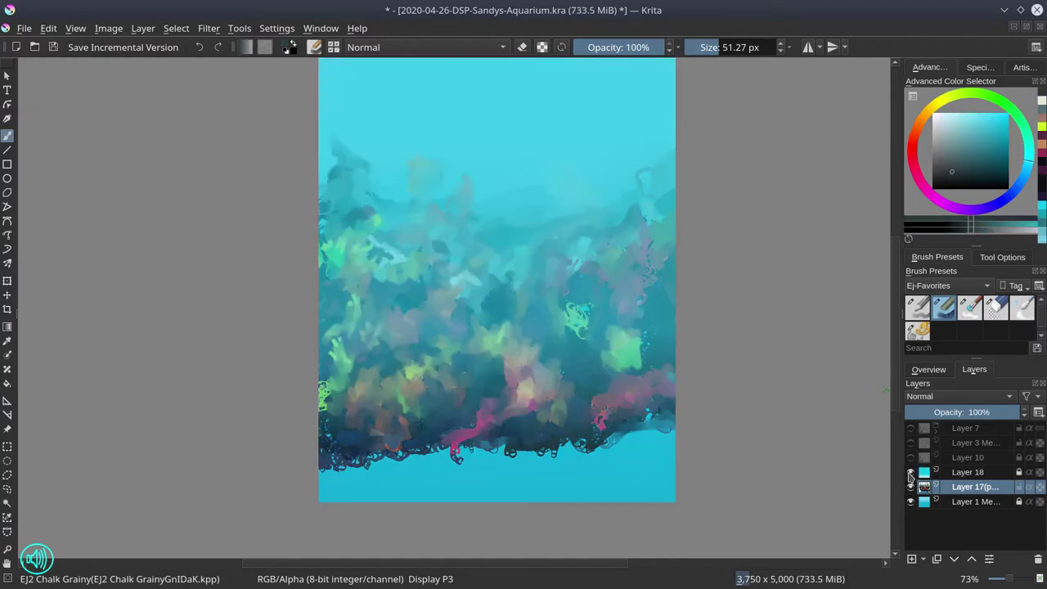
pyautogui.click(910, 472)
# Step: Define the tall distant rock at the reef's left with sampled dark and teal strokes
pyautogui.keyDown('ctrl'); pyautogui.click(358, 215); pyautogui.keyUp('ctrl')
pyautogui.moveTo(337, 168)
pyautogui.mouseDown()
pyautogui.moveTo(350, 183)
pyautogui.moveTo(346, 147)
pyautogui.mouseUp()
pyautogui.keyDown('ctrl'); pyautogui.click(360, 186); pyautogui.keyUp('ctrl')
pyautogui.keyDown('ctrl'); pyautogui.click(373, 153); pyautogui.keyUp('ctrl')
pyautogui.keyDown('ctrl'); pyautogui.click(360, 189); pyautogui.keyUp('ctrl')
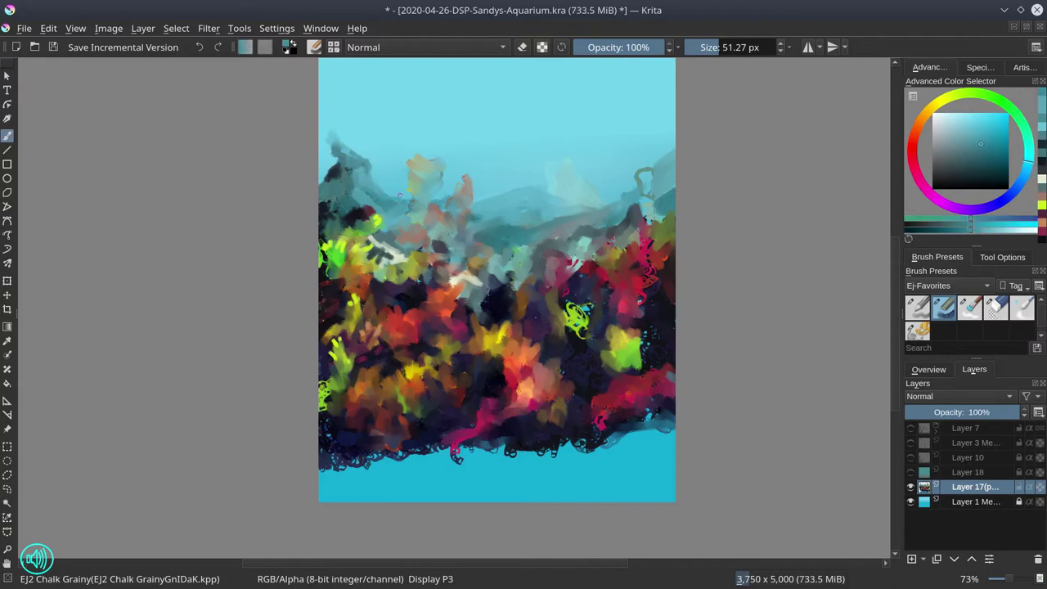
# Step: Paint bright cyan water strokes above the distant ridge with the brush at 69.95 px
pyautogui.click(998, 154)
pyautogui.press(']')
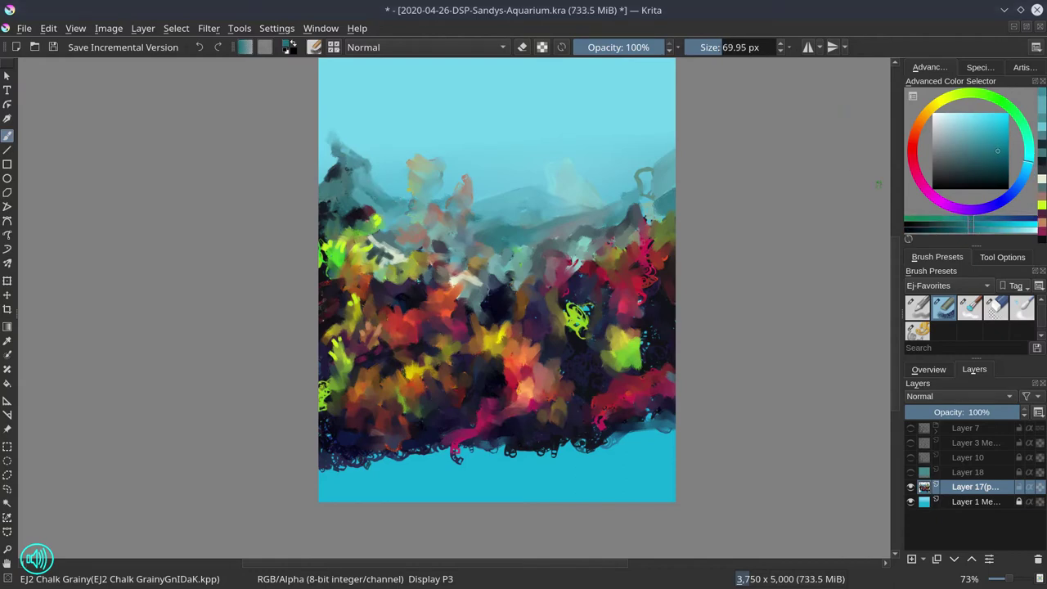
pyautogui.keyDown('ctrl'); pyautogui.click(499, 159); pyautogui.keyUp('ctrl')
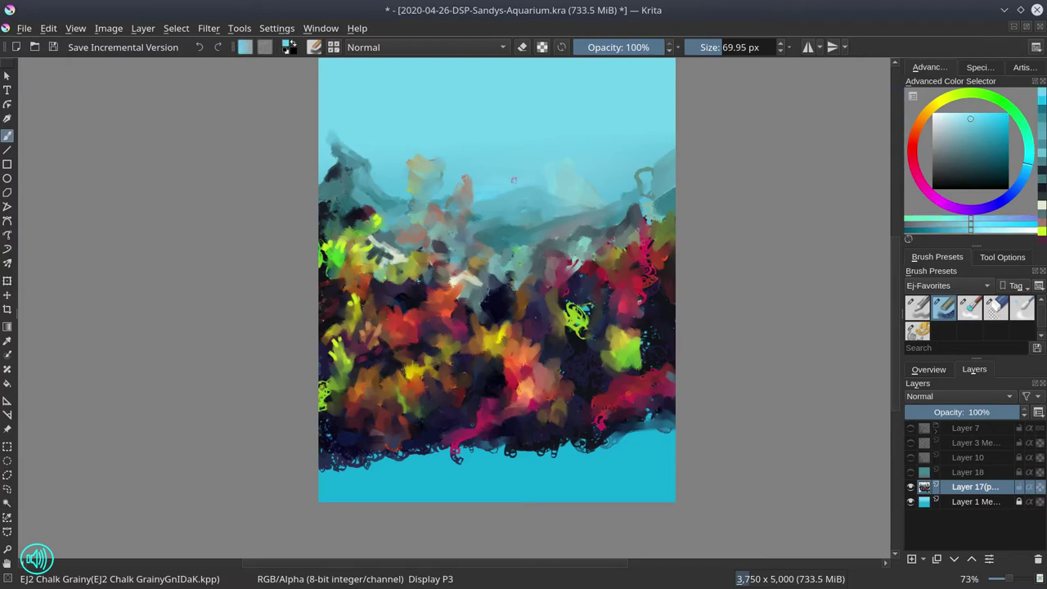
pyautogui.keyDown('ctrl'); pyautogui.click(507, 476); pyautogui.keyUp('ctrl')
pyautogui.moveTo(544, 177)
pyautogui.mouseDown()
pyautogui.moveTo(463, 169)
pyautogui.moveTo(437, 199)
pyautogui.mouseUp()
pyautogui.moveTo(479, 196); pyautogui.dragTo(506, 195)
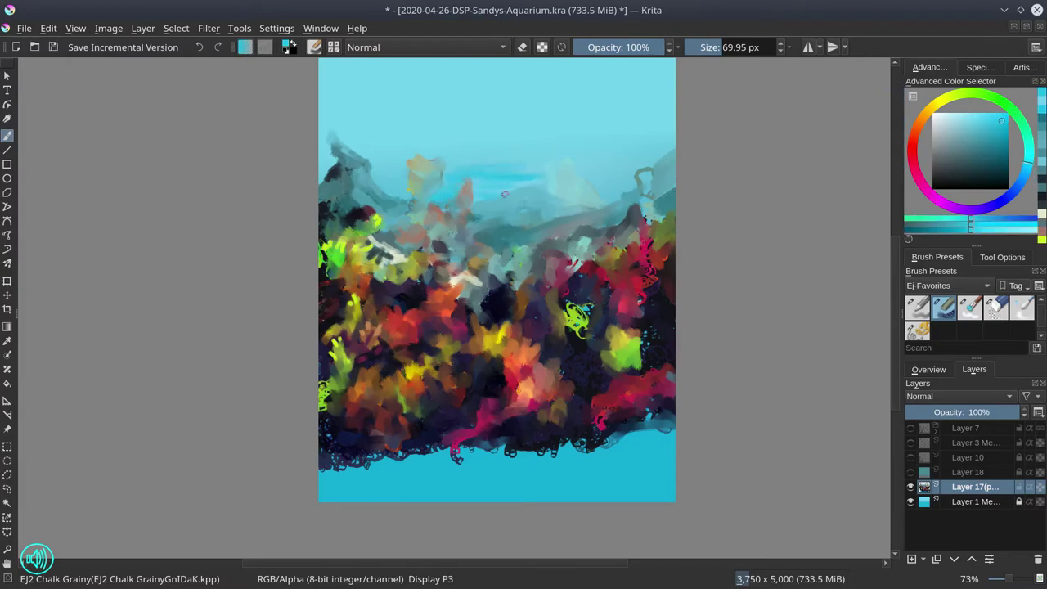
# Step: Compare the reef with Layer 18 and extend the bright cyan band across the full width of the water
pyautogui.click(911, 473)
pyautogui.click(911, 473)
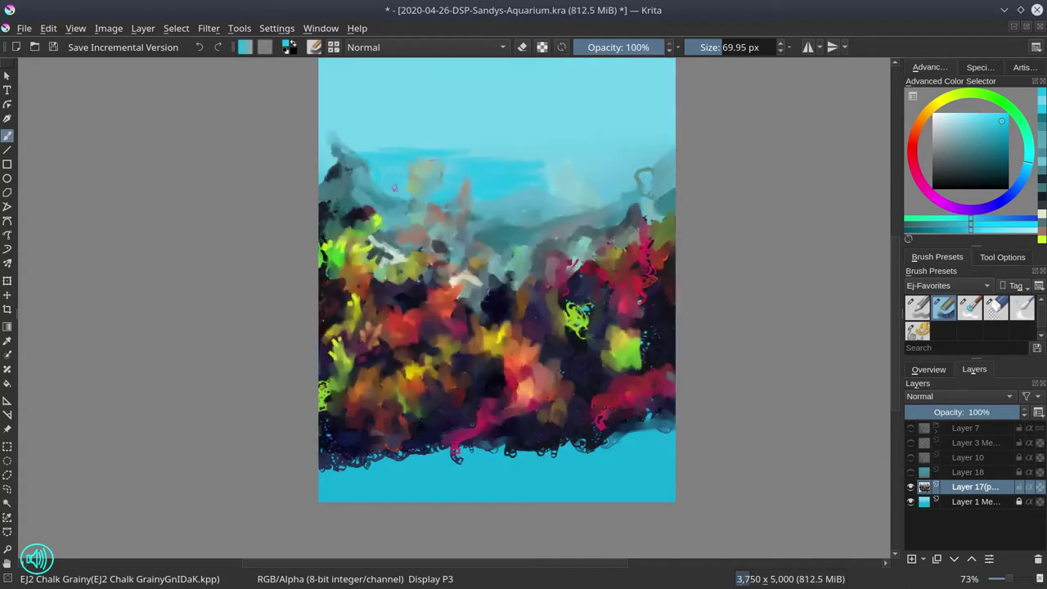
pyautogui.moveTo(479, 153); pyautogui.dragTo(618, 135)
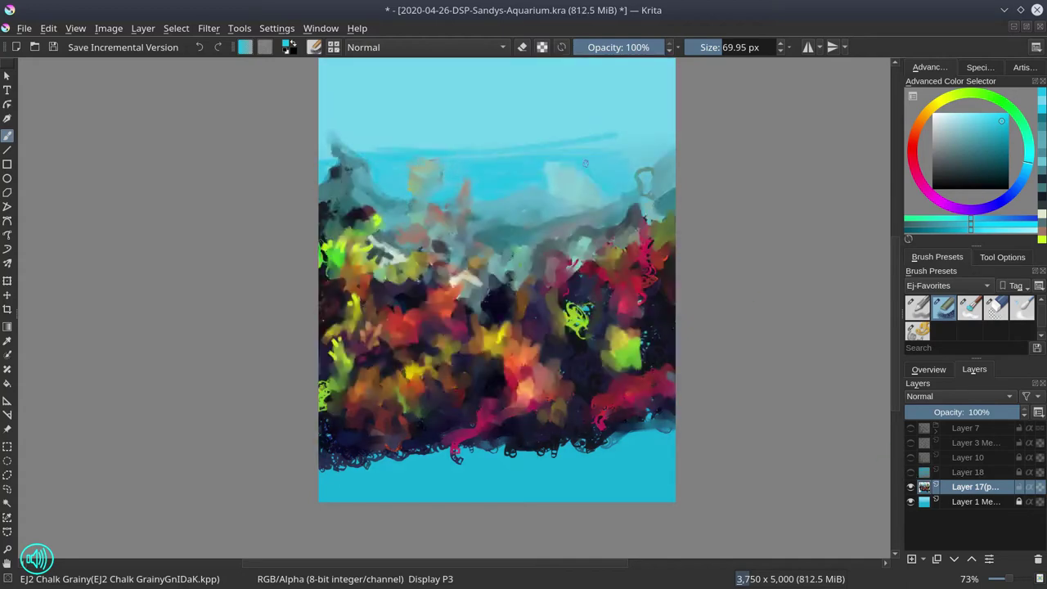
pyautogui.moveTo(474, 153)
pyautogui.mouseDown()
pyautogui.moveTo(650, 145)
pyautogui.moveTo(457, 152)
pyautogui.mouseUp()
pyautogui.moveTo(530, 121)
pyautogui.mouseDown()
pyautogui.moveTo(559, 121)
pyautogui.moveTo(356, 150)
pyautogui.mouseUp()
# Step: Soften the cyan band into the lighter water and distant ridge with sampled blues at 118.08 px
pyautogui.keyDown('ctrl'); pyautogui.click(577, 135); pyautogui.keyUp('ctrl')
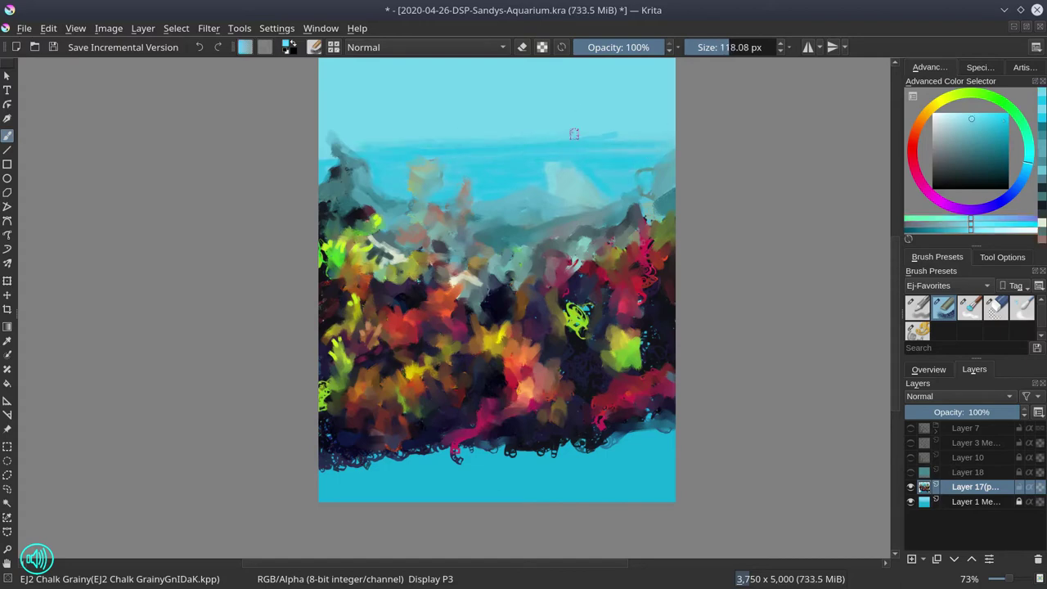
pyautogui.keyDown('ctrl'); pyautogui.click(497, 158); pyautogui.keyUp('ctrl')
pyautogui.keyDown('ctrl'); pyautogui.click(584, 174); pyautogui.keyUp('ctrl')
pyautogui.keyDown('ctrl'); pyautogui.click(555, 175); pyautogui.keyUp('ctrl')
# Step: Repaint the distant slope at the picture's right edge in sampled slate and teal, covering the stray loop
pyautogui.keyDown('ctrl'); pyautogui.click(625, 219); pyautogui.keyUp('ctrl')
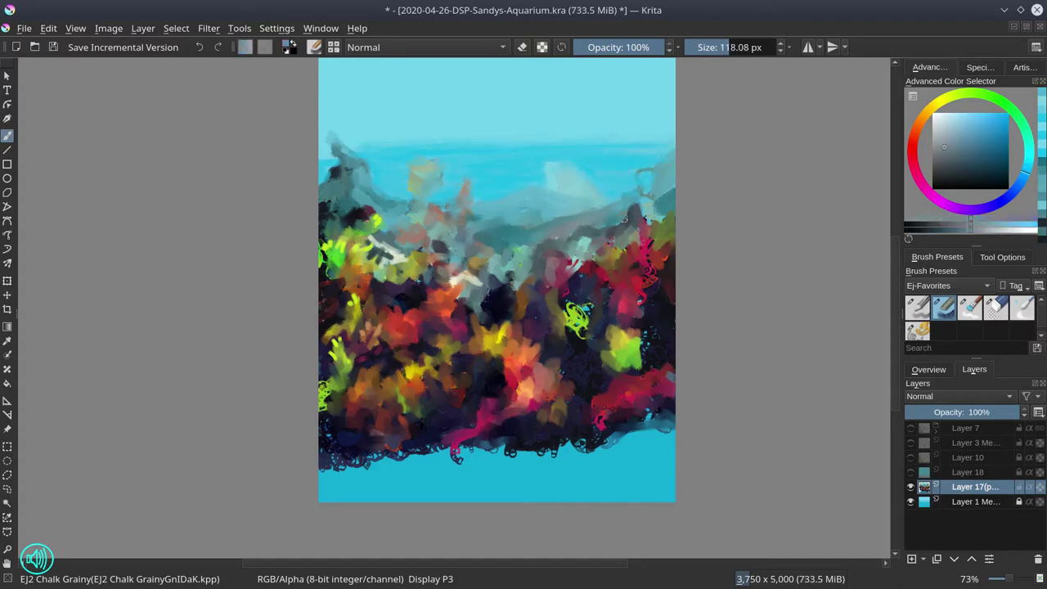
pyautogui.keyDown('ctrl'); pyautogui.click(458, 249); pyautogui.keyUp('ctrl')
pyautogui.moveTo(600, 208); pyautogui.dragTo(661, 177)
pyautogui.moveTo(671, 173)
pyautogui.mouseDown()
pyautogui.moveTo(644, 210)
pyautogui.moveTo(671, 143)
pyautogui.mouseUp()
pyautogui.keyDown('ctrl'); pyautogui.click(649, 174); pyautogui.keyUp('ctrl')
pyautogui.keyDown('ctrl'); pyautogui.click(673, 156); pyautogui.keyUp('ctrl')
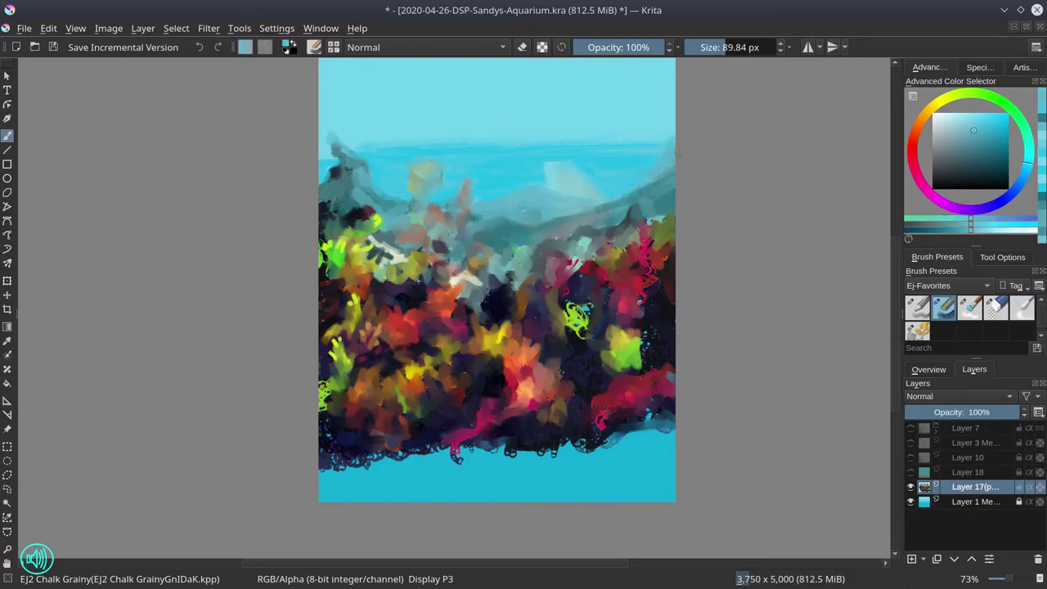
# Step: Paint yellow coral fingers beside the cream branches and at the reef's left edge
pyautogui.keyDown('ctrl'); pyautogui.click(422, 259); pyautogui.keyUp('ctrl')
pyautogui.moveTo(391, 265)
pyautogui.mouseDown()
pyautogui.moveTo(432, 259)
pyautogui.moveTo(414, 284)
pyautogui.moveTo(432, 259)
pyautogui.mouseUp()
pyautogui.keyDown('ctrl'); pyautogui.click(411, 288); pyautogui.keyUp('ctrl')
pyautogui.moveTo(329, 301); pyautogui.dragTo(345, 319)
# Step: Shape red-orange finger coral with peach highlights and dark gaps in the reef's left half at 45.51 px
pyautogui.keyDown('ctrl'); pyautogui.click(401, 326); pyautogui.keyUp('ctrl')
pyautogui.keyDown('ctrl'); pyautogui.click(532, 388); pyautogui.keyUp('ctrl')
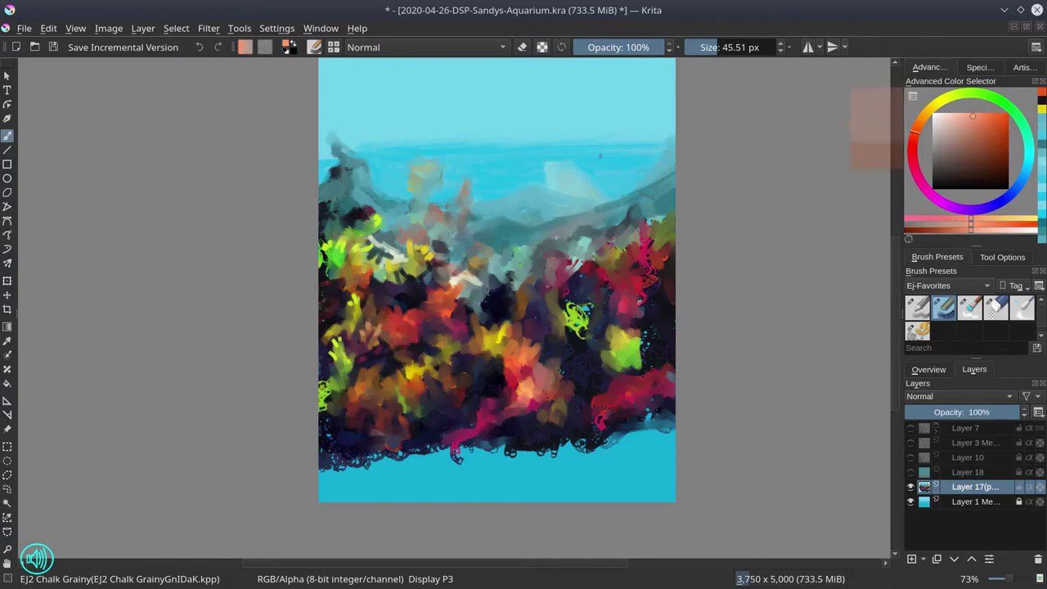
pyautogui.moveTo(362, 277); pyautogui.dragTo(355, 268)
pyautogui.keyDown('ctrl'); pyautogui.click(401, 327); pyautogui.keyUp('ctrl')
pyautogui.moveTo(398, 320)
pyautogui.mouseDown()
pyautogui.moveTo(396, 305)
pyautogui.moveTo(396, 339)
pyautogui.mouseUp()
pyautogui.keyDown('ctrl'); pyautogui.click(385, 342); pyautogui.keyUp('ctrl')
pyautogui.moveTo(383, 331)
pyautogui.mouseDown()
pyautogui.moveTo(393, 347)
pyautogui.moveTo(353, 362)
pyautogui.mouseUp()
pyautogui.keyDown('ctrl'); pyautogui.click(383, 326); pyautogui.keyUp('ctrl')
pyautogui.keyDown('ctrl'); pyautogui.click(404, 328); pyautogui.keyUp('ctrl')
pyautogui.moveTo(402, 329); pyautogui.dragTo(390, 337)
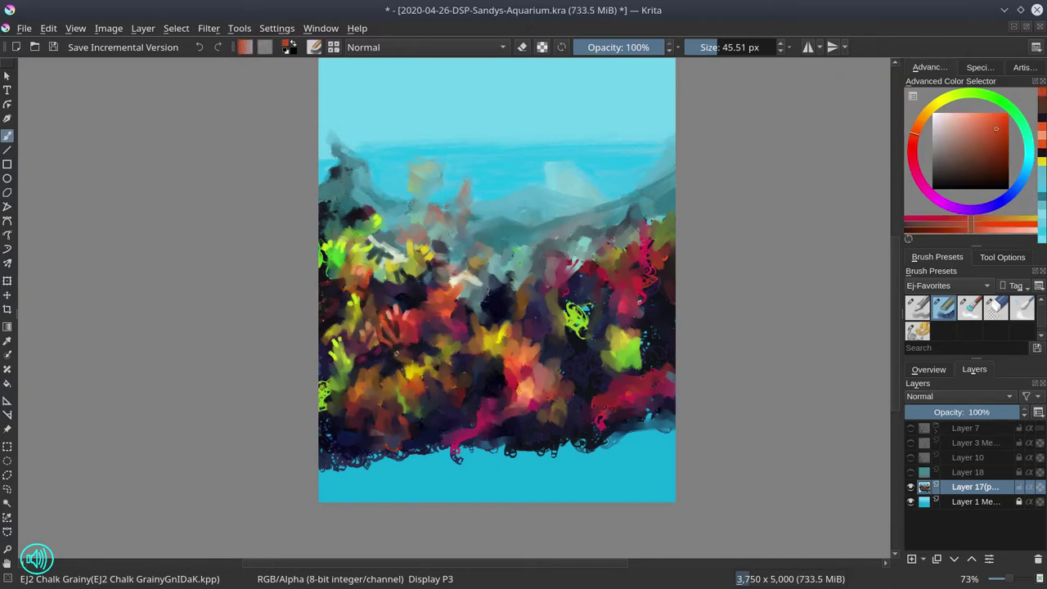
# Step: Add small pale and grey-pink coral strokes behind the yellow coral at the top of the reef
pyautogui.keyDown('ctrl'); pyautogui.click(423, 244); pyautogui.keyUp('ctrl')
pyautogui.click(429, 242)
pyautogui.keyDown('ctrl'); pyautogui.click(428, 245); pyautogui.keyUp('ctrl')
pyautogui.keyDown('ctrl'); pyautogui.click(432, 245); pyautogui.keyUp('ctrl')
pyautogui.moveTo(434, 247); pyautogui.dragTo(434, 241)
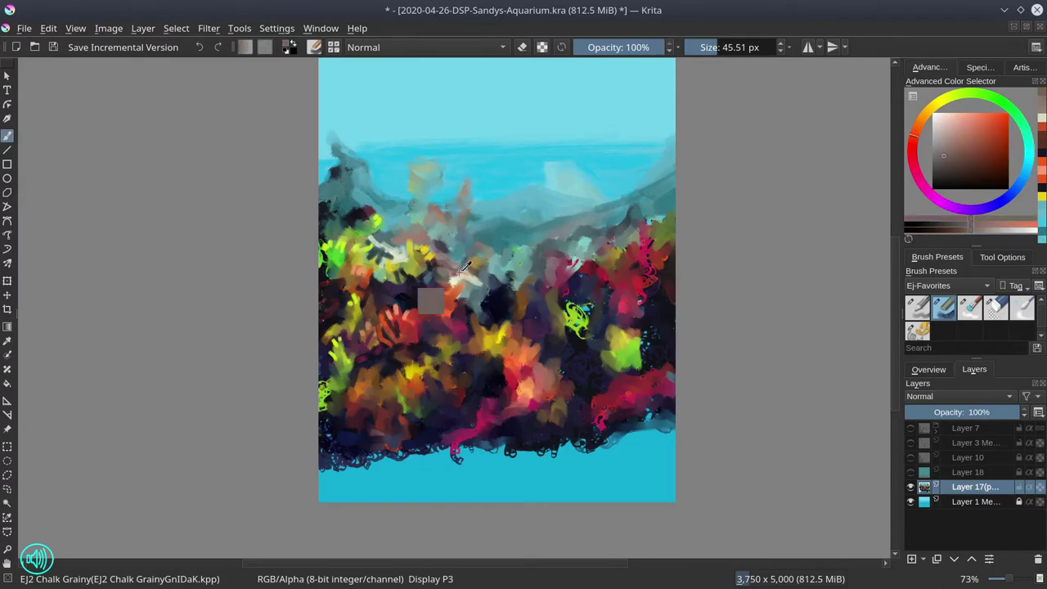
# Step: Touch up the orange coral below the cream branch with sampled yellow, and brush near-black gaps through the middle of the reef
pyautogui.keyDown('ctrl'); pyautogui.click(416, 307); pyautogui.keyUp('ctrl')
pyautogui.moveTo(449, 288); pyautogui.dragTo(430, 295)
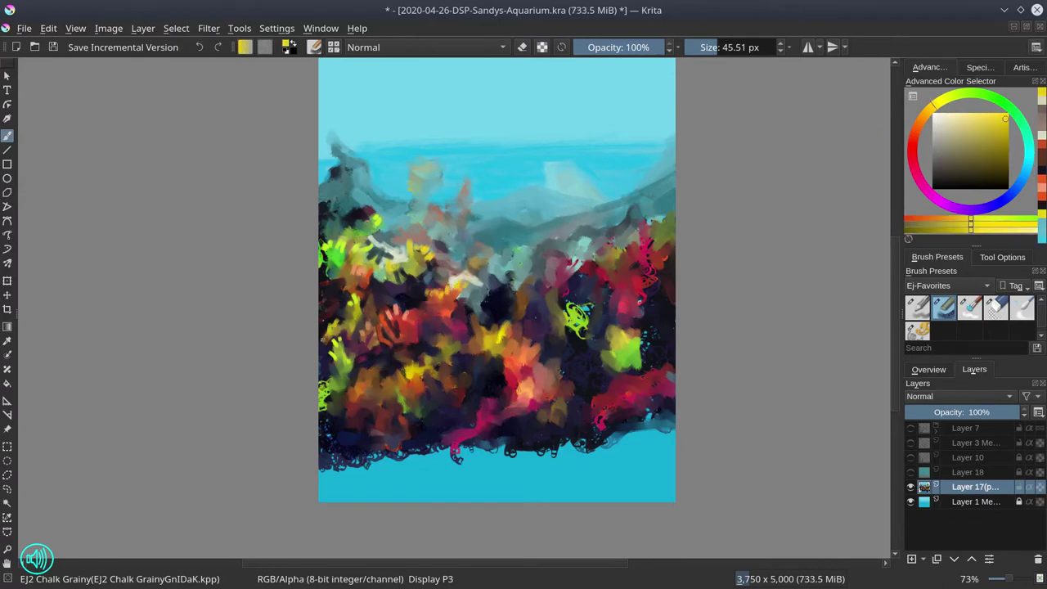
pyautogui.keyDown('ctrl'); pyautogui.click(389, 378); pyautogui.keyUp('ctrl')
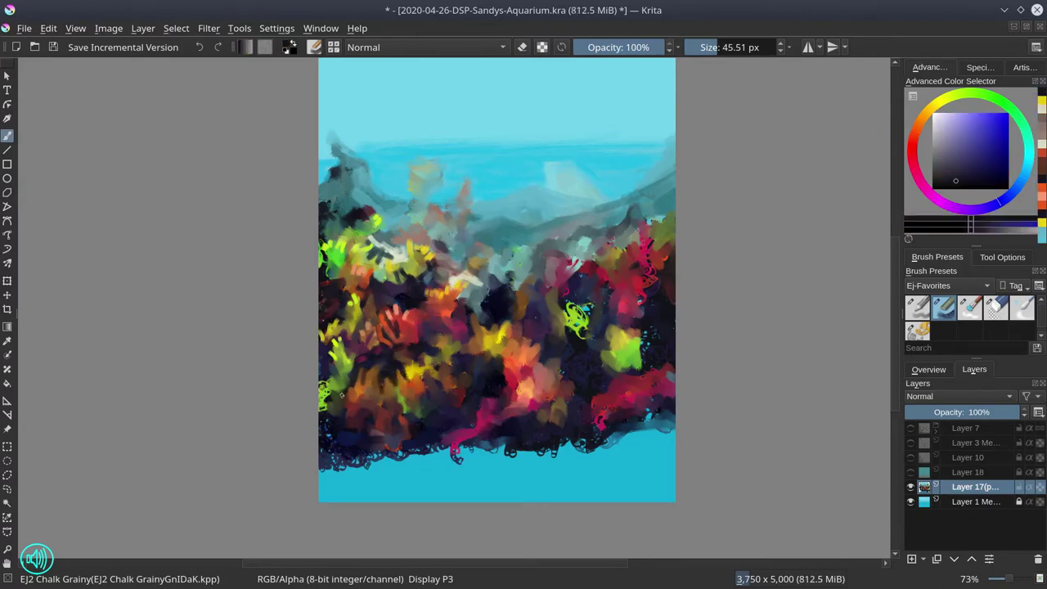
pyautogui.keyDown('ctrl'); pyautogui.click(504, 382); pyautogui.keyUp('ctrl')
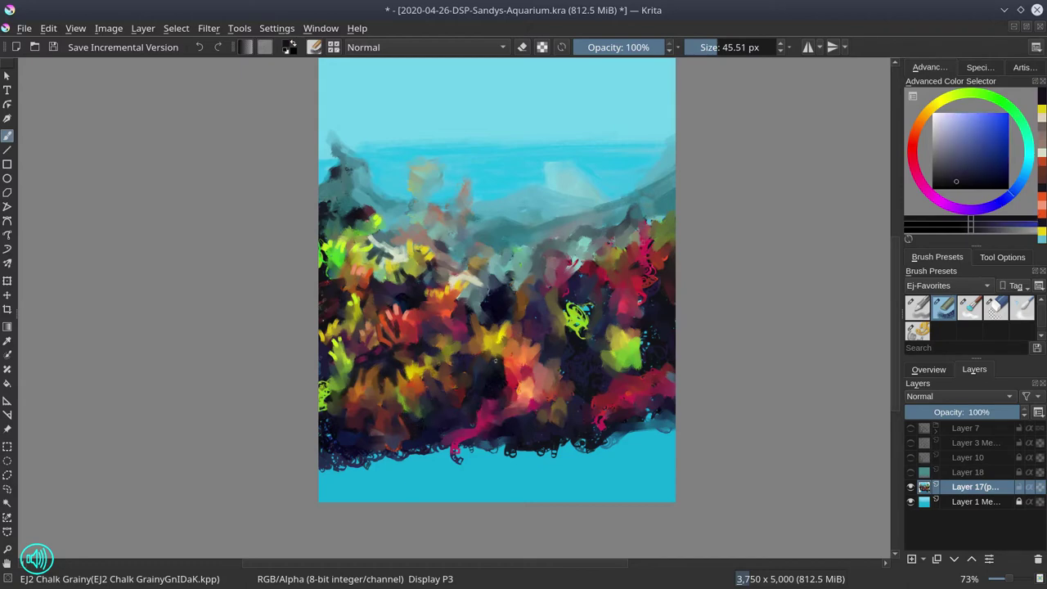
pyautogui.moveTo(461, 355); pyautogui.dragTo(495, 357)
pyautogui.moveTo(583, 344); pyautogui.dragTo(581, 343)
pyautogui.moveTo(555, 299); pyautogui.dragTo(566, 330)
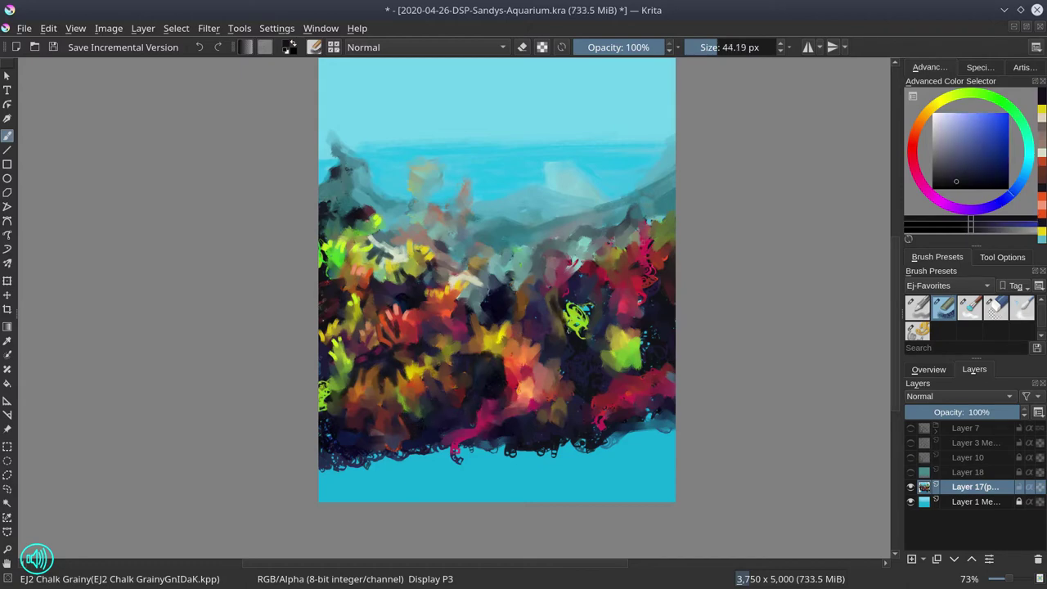
# Step: Paint a long lime-green branch and green finger tips on the corals in the reef's right half at 38.31 px
pyautogui.keyDown('ctrl'); pyautogui.click(560, 305); pyautogui.keyUp('ctrl')
pyautogui.keyDown('ctrl'); pyautogui.click(576, 319); pyautogui.keyUp('ctrl')
pyautogui.moveTo(537, 290); pyautogui.dragTo(581, 340)
pyautogui.moveTo(585, 349); pyautogui.dragTo(626, 353)
pyautogui.keyDown('ctrl'); pyautogui.click(565, 352); pyautogui.keyUp('ctrl')
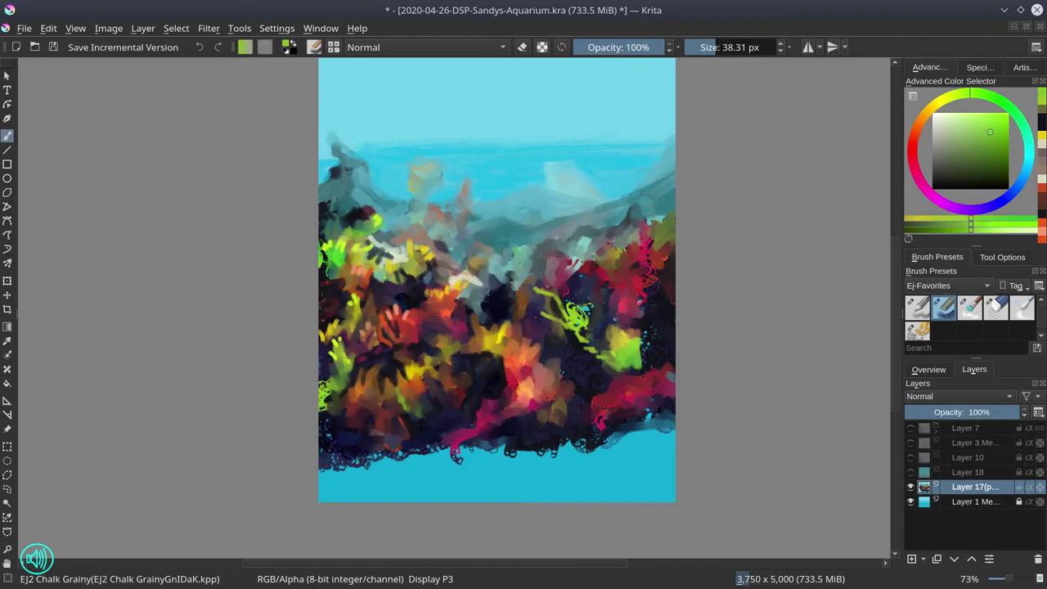
# Step: Shape the central reef corals with yellow finger tips, red fingers and muted magenta accents at 38.31 px
pyautogui.keyDown('ctrl'); pyautogui.click(519, 351); pyautogui.keyUp('ctrl')
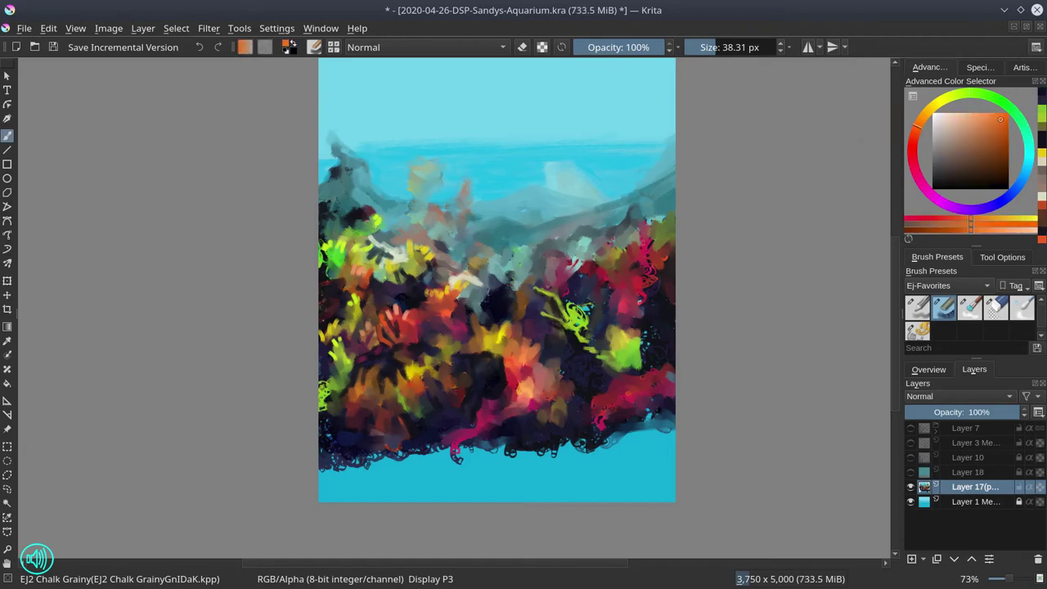
pyautogui.keyDown('ctrl'); pyautogui.click(501, 336); pyautogui.keyUp('ctrl')
pyautogui.moveTo(500, 334); pyautogui.dragTo(501, 321)
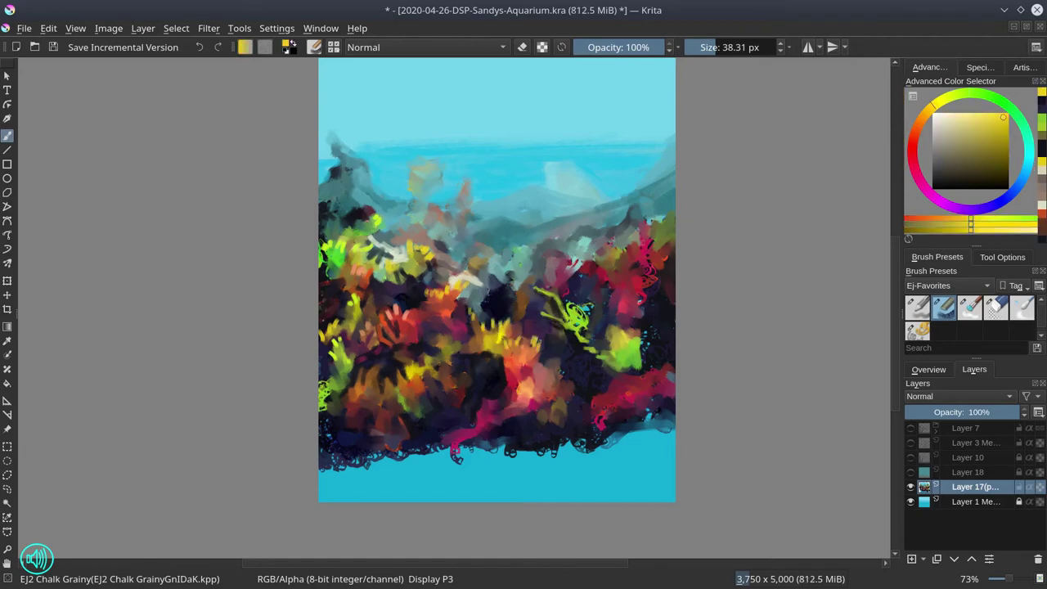
pyautogui.keyDown('ctrl'); pyautogui.click(540, 345); pyautogui.keyUp('ctrl')
pyautogui.moveTo(515, 365); pyautogui.dragTo(517, 357)
pyautogui.keyDown('ctrl'); pyautogui.click(459, 325); pyautogui.keyUp('ctrl')
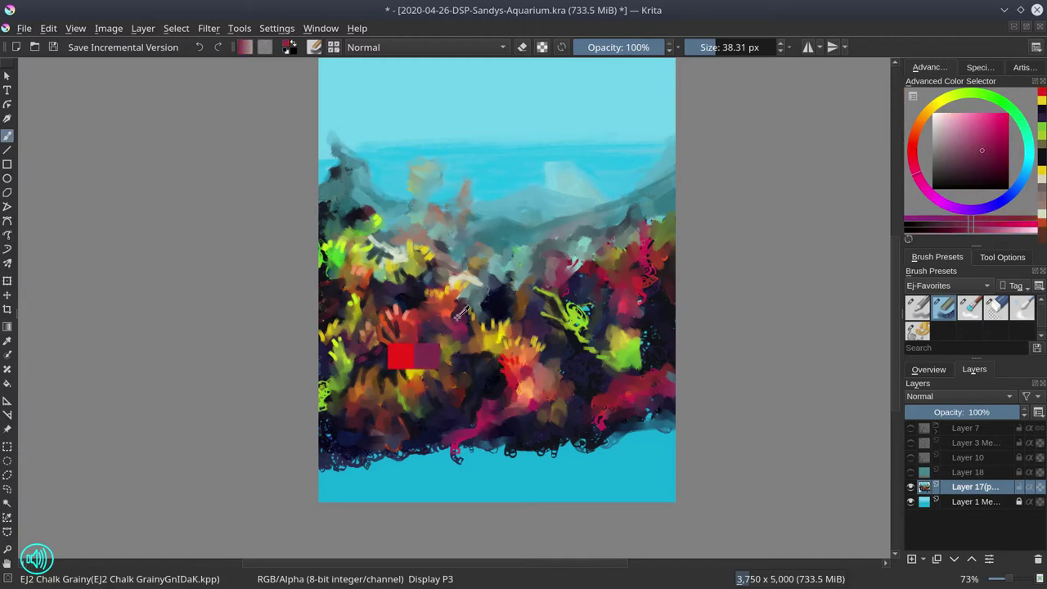
pyautogui.moveTo(459, 320); pyautogui.dragTo(464, 307)
pyautogui.moveTo(530, 366)
pyautogui.mouseDown()
pyautogui.moveTo(532, 346)
pyautogui.moveTo(520, 338)
pyautogui.mouseUp()
pyautogui.keyDown('ctrl'); pyautogui.click(516, 339); pyautogui.keyUp('ctrl')
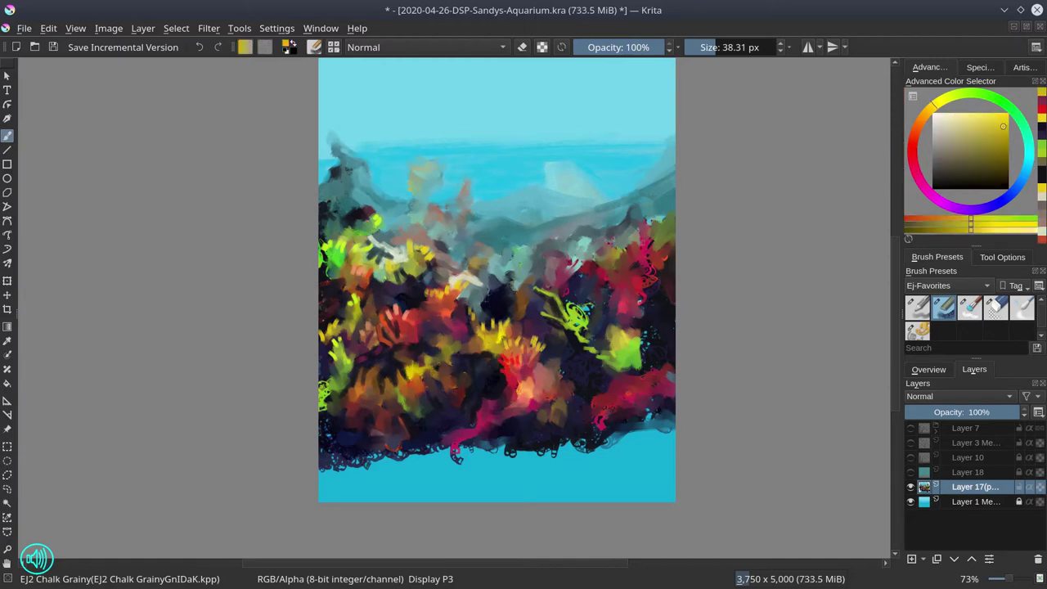
# Step: Show the cyan gradient layer at 50% opacity together with the silhouette and line sketch layers
pyautogui.click(911, 472)
pyautogui.click(980, 471)
pyautogui.click(964, 412)
pyautogui.click(911, 458)
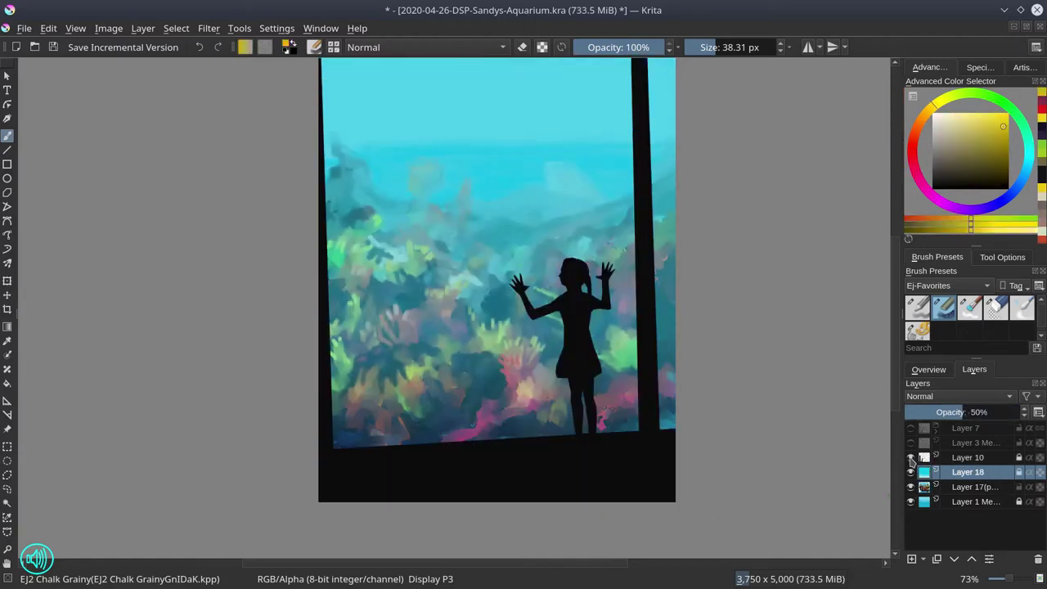
pyautogui.click(910, 442)
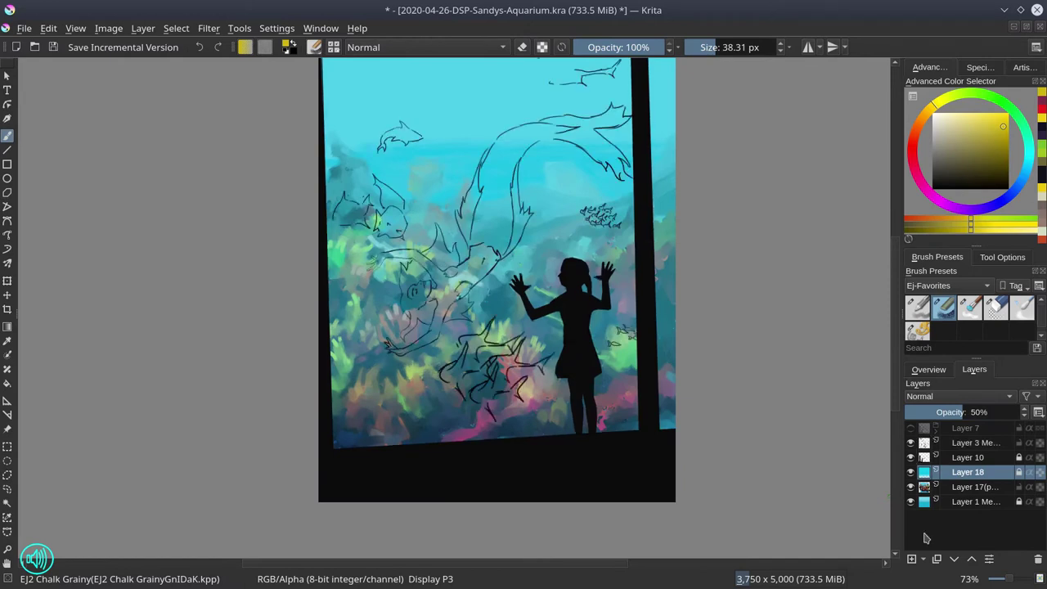
# Step: Try large yellow highlights over the coral on a new Color Dodge layer above the gradient, and delete that layer
pyautogui.click(911, 559)
pyautogui.hotkey('ctrl', 's')
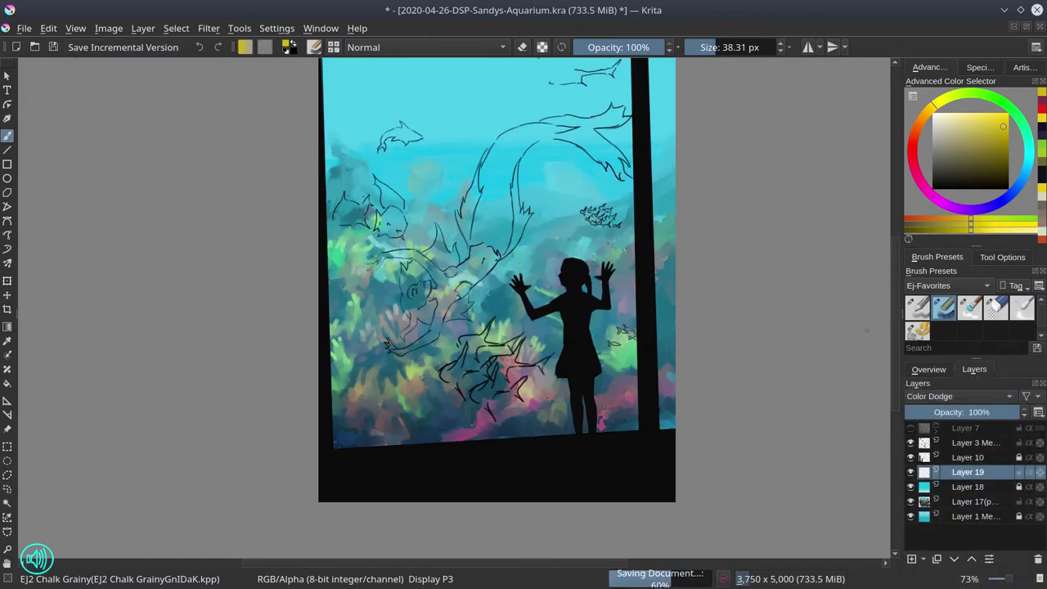
pyautogui.moveTo(405, 367); pyautogui.dragTo(427, 368)
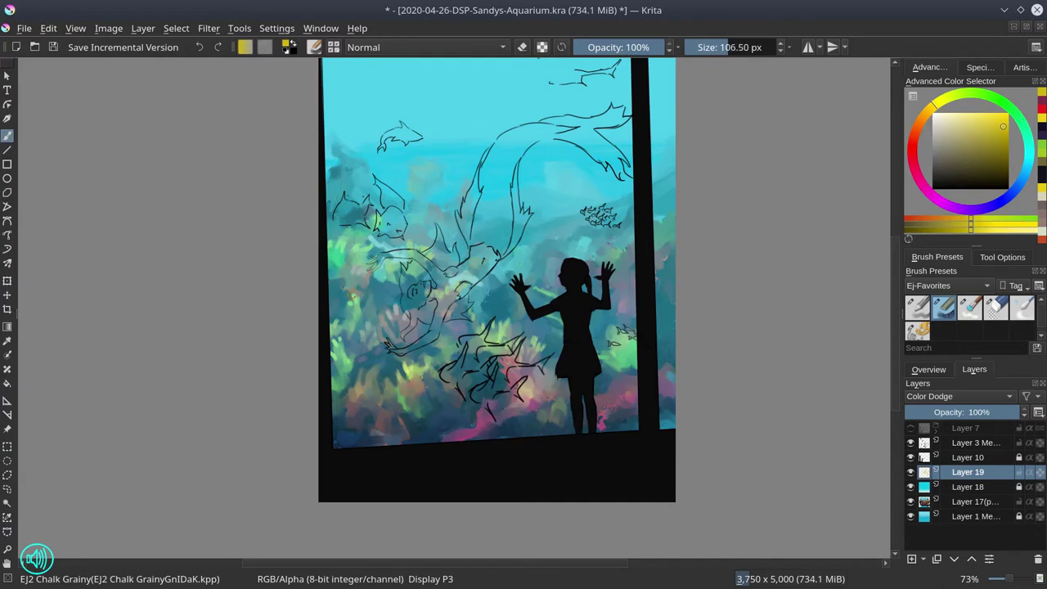
pyautogui.moveTo(369, 242); pyautogui.dragTo(355, 257)
pyautogui.moveTo(356, 302)
pyautogui.mouseDown()
pyautogui.moveTo(345, 303)
pyautogui.moveTo(342, 351)
pyautogui.mouseUp()
pyautogui.moveTo(330, 233); pyautogui.dragTo(346, 245)
pyautogui.moveTo(390, 376); pyautogui.dragTo(383, 394)
pyautogui.moveTo(379, 363); pyautogui.dragTo(385, 419)
pyautogui.moveTo(477, 406); pyautogui.dragTo(465, 428)
pyautogui.moveTo(533, 379); pyautogui.dragTo(532, 390)
pyautogui.click(1038, 560)
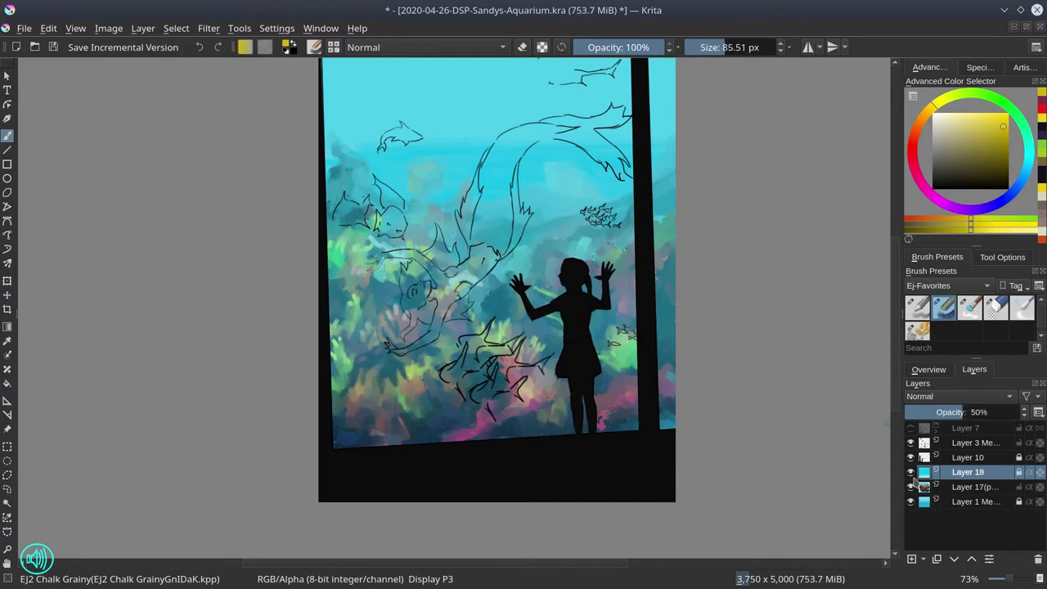
# Step: Select the painted reef layer and hide the gradient, silhouette and sketch layers
pyautogui.click(923, 488)
pyautogui.click(911, 472)
pyautogui.click(911, 459)
pyautogui.click(910, 443)
# Step: Paint bright yellow finger coral in the reef's lower left in sampled yellow, reducing the brush to 51.67 px
pyautogui.press('[')
pyautogui.keyDown('ctrl'); pyautogui.click(433, 358); pyautogui.keyUp('ctrl')
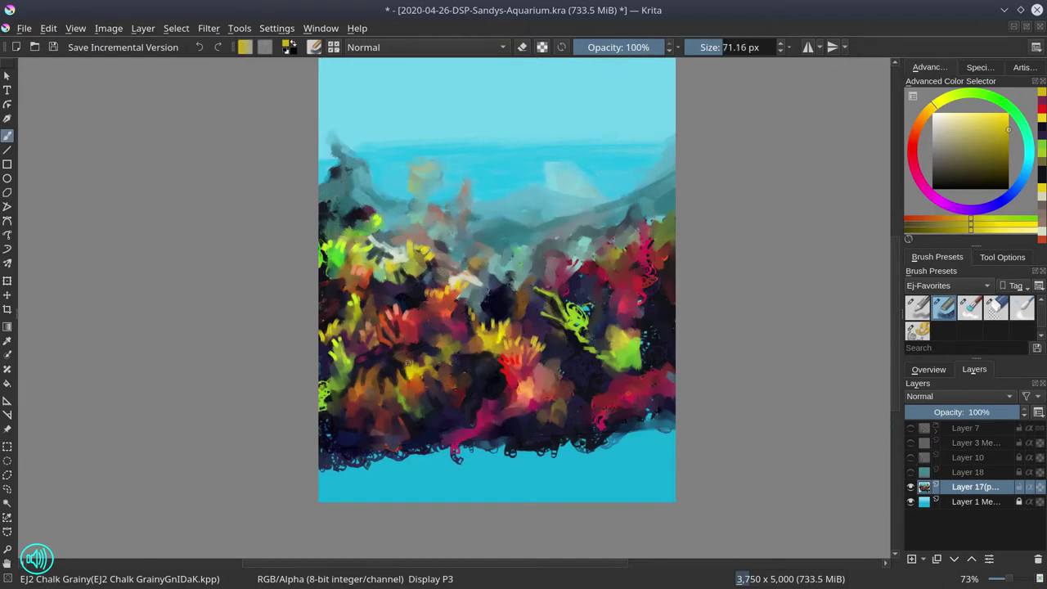
pyautogui.keyDown('ctrl'); pyautogui.click(417, 365); pyautogui.keyUp('ctrl')
pyautogui.press('[')
pyautogui.moveTo(416, 375)
pyautogui.mouseDown()
pyautogui.moveTo(421, 384)
pyautogui.moveTo(400, 386)
pyautogui.mouseUp()
pyautogui.press('[')
pyautogui.moveTo(384, 374); pyautogui.dragTo(390, 390)
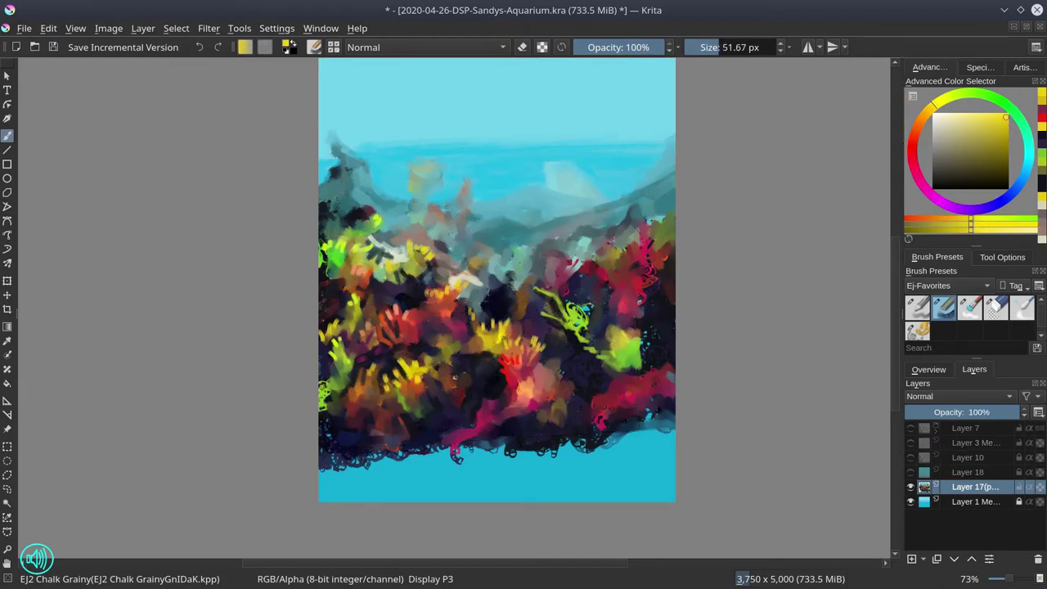
# Step: Add magenta finger coral in the middle of the reef and red fingers above the pink branch at 43.05 px
pyautogui.keyDown('ctrl'); pyautogui.click(456, 326); pyautogui.keyUp('ctrl')
pyautogui.press('[')
pyautogui.moveTo(451, 321); pyautogui.dragTo(460, 321)
pyautogui.click(456, 317)
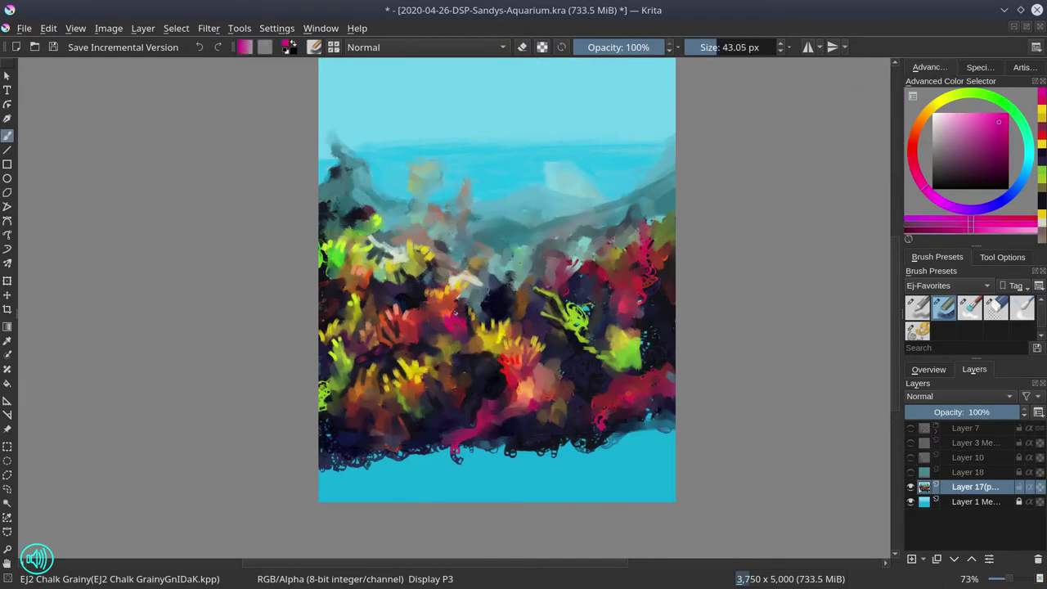
pyautogui.keyDown('ctrl'); pyautogui.click(488, 398); pyautogui.keyUp('ctrl')
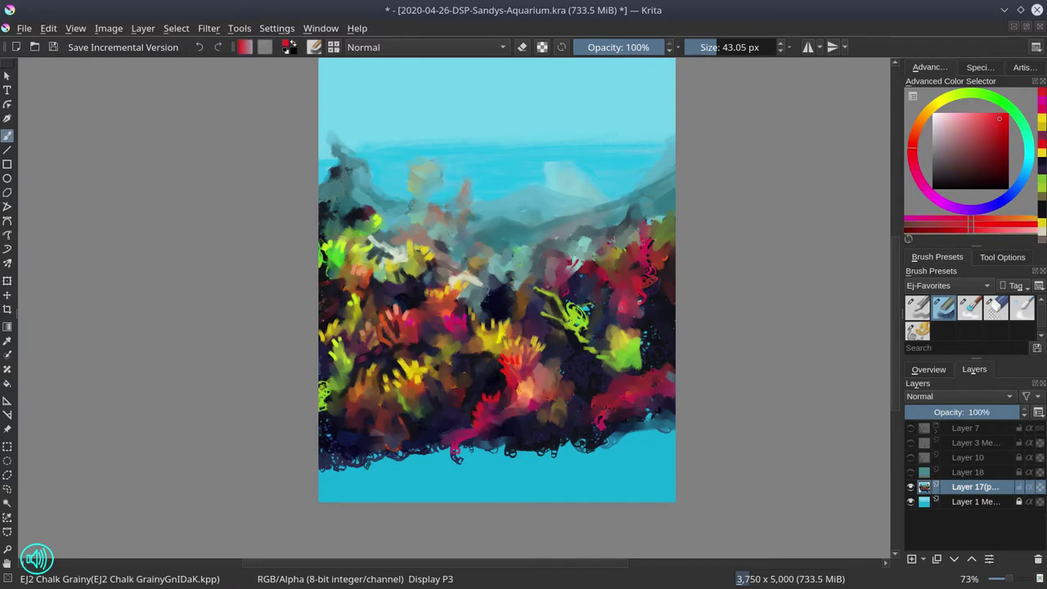
# Step: Tip the pink and green corals at the reef's lower right with golden yellow, checking them against the silhouette layer
pyautogui.keyDown('ctrl'); pyautogui.click(596, 393); pyautogui.keyUp('ctrl')
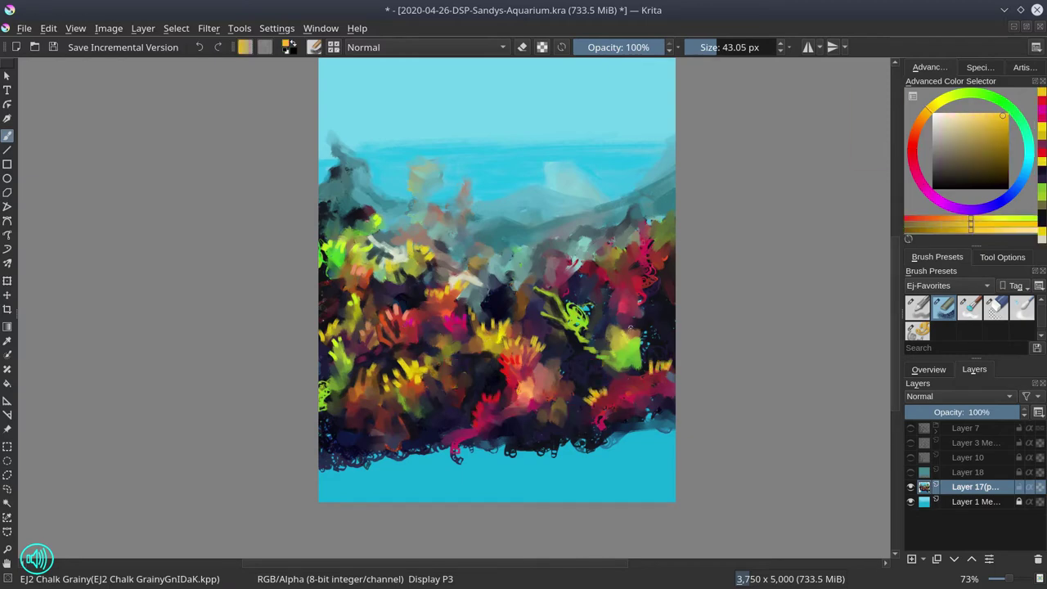
pyautogui.click(911, 458)
pyautogui.click(910, 458)
pyautogui.keyDown('ctrl'); pyautogui.click(610, 331); pyautogui.keyUp('ctrl')
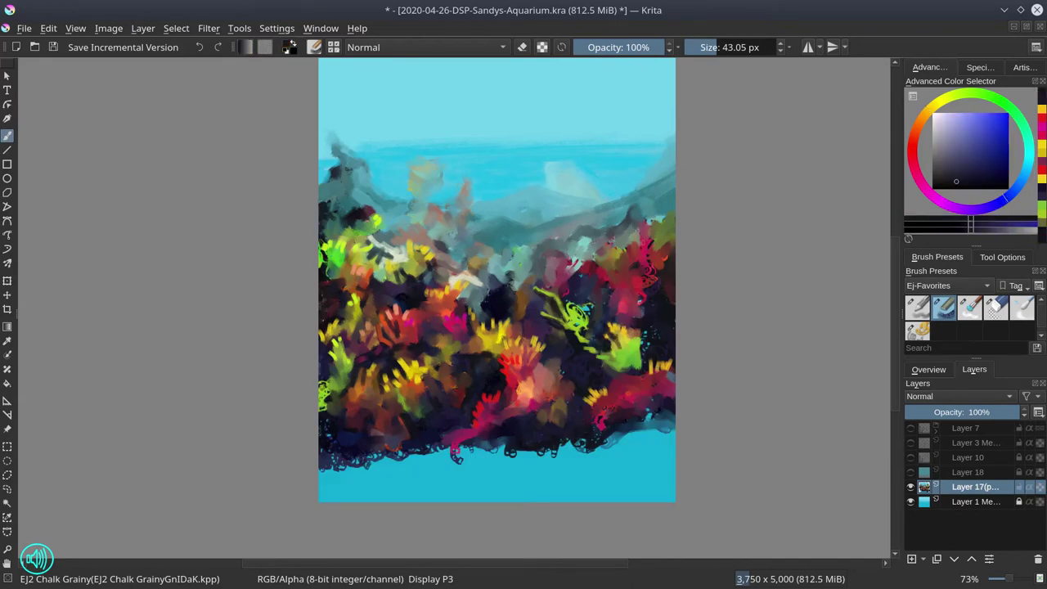
# Step: Dab rows of golden coral tips along the upper right of the reef at 35.93 px
pyautogui.keyDown('ctrl'); pyautogui.click(598, 396); pyautogui.keyUp('ctrl')
pyautogui.moveTo(611, 278); pyautogui.dragTo(618, 291)
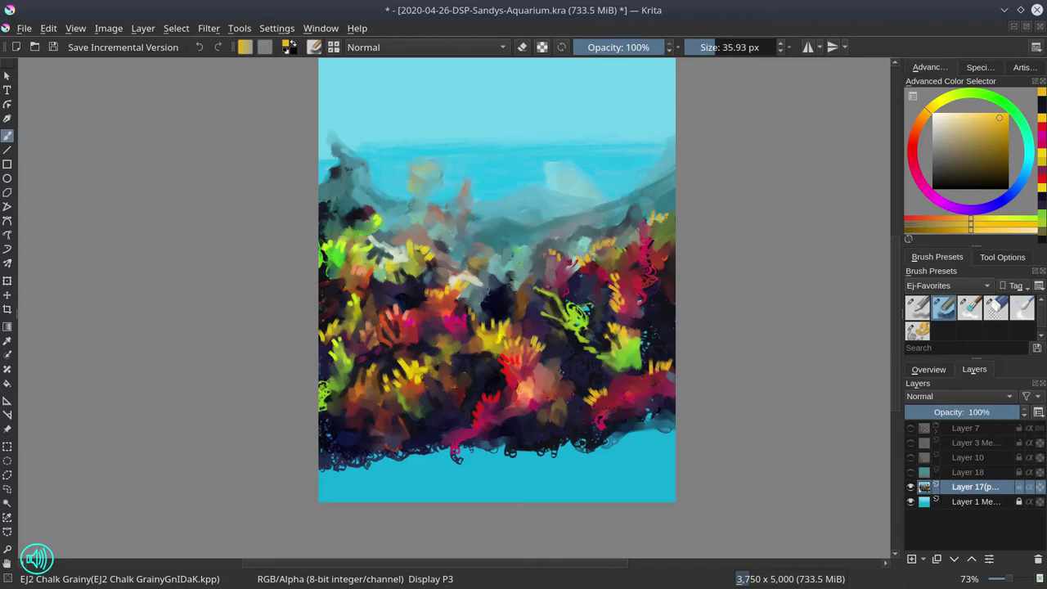
pyautogui.moveTo(639, 234); pyautogui.dragTo(639, 244)
pyautogui.moveTo(647, 236); pyautogui.dragTo(652, 245)
pyautogui.moveTo(664, 239); pyautogui.dragTo(673, 250)
# Step: Rework the pink coral at the reef's lower right edge with sampled dark blue and crimson
pyautogui.keyDown('ctrl'); pyautogui.click(660, 355); pyautogui.keyUp('ctrl')
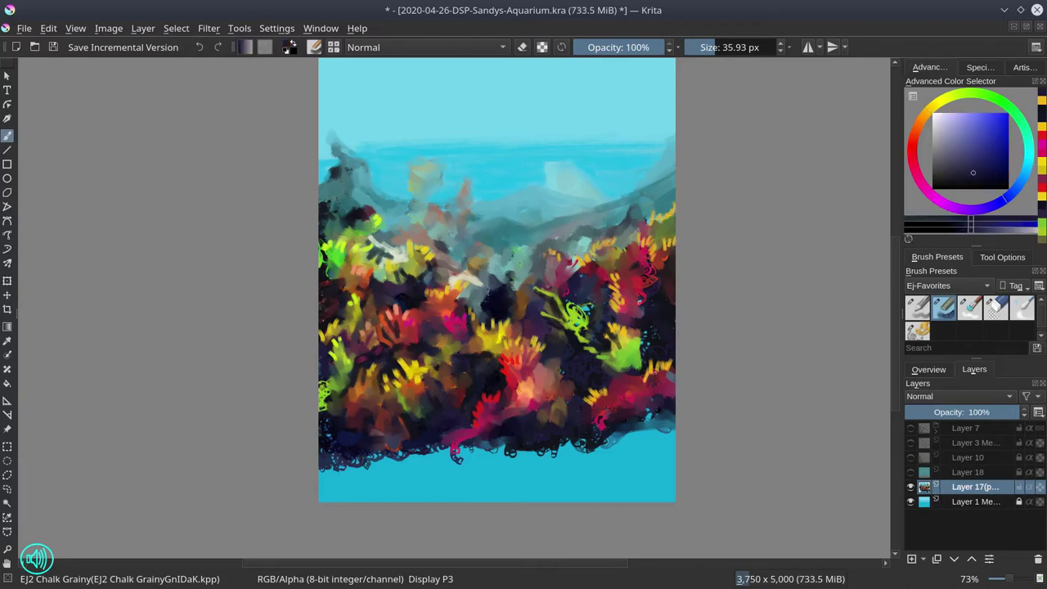
pyautogui.moveTo(656, 373); pyautogui.dragTo(668, 380)
pyautogui.keyDown('ctrl'); pyautogui.click(652, 387); pyautogui.keyUp('ctrl')
# Step: Show the silhouette, gradient and sketch layers again, move the sketch layer below the silhouette, and save the document
pyautogui.click(911, 457)
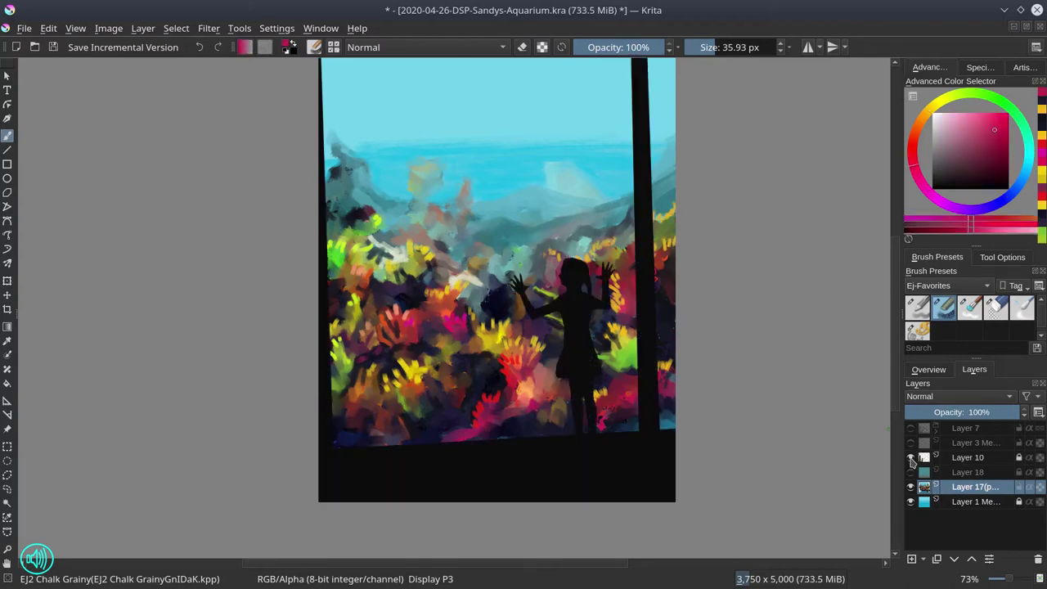
pyautogui.click(911, 472)
pyautogui.click(952, 446)
pyautogui.click(954, 560)
pyautogui.click(911, 457)
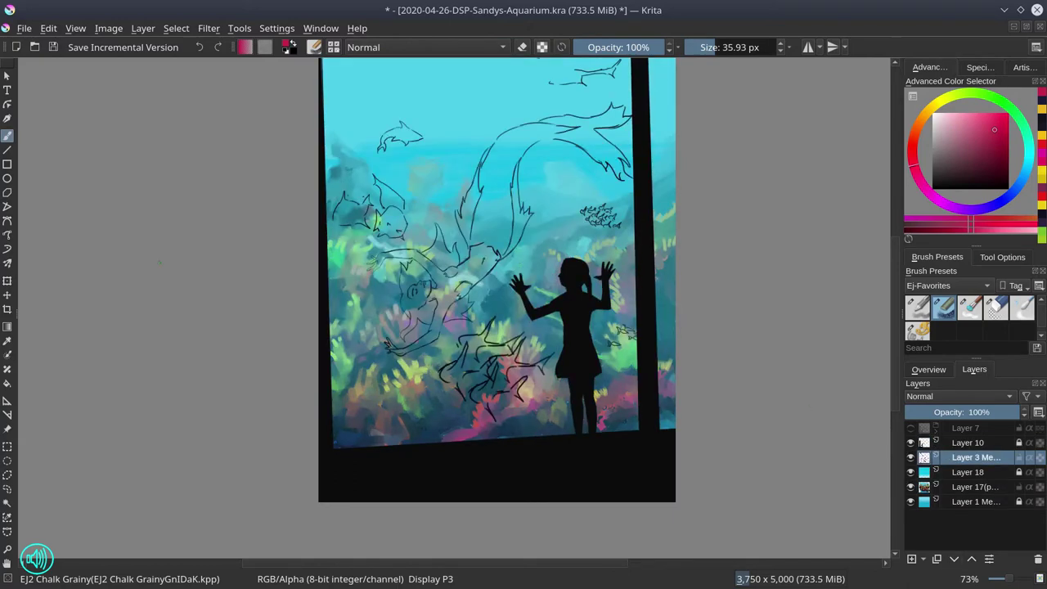
pyautogui.click(53, 47)
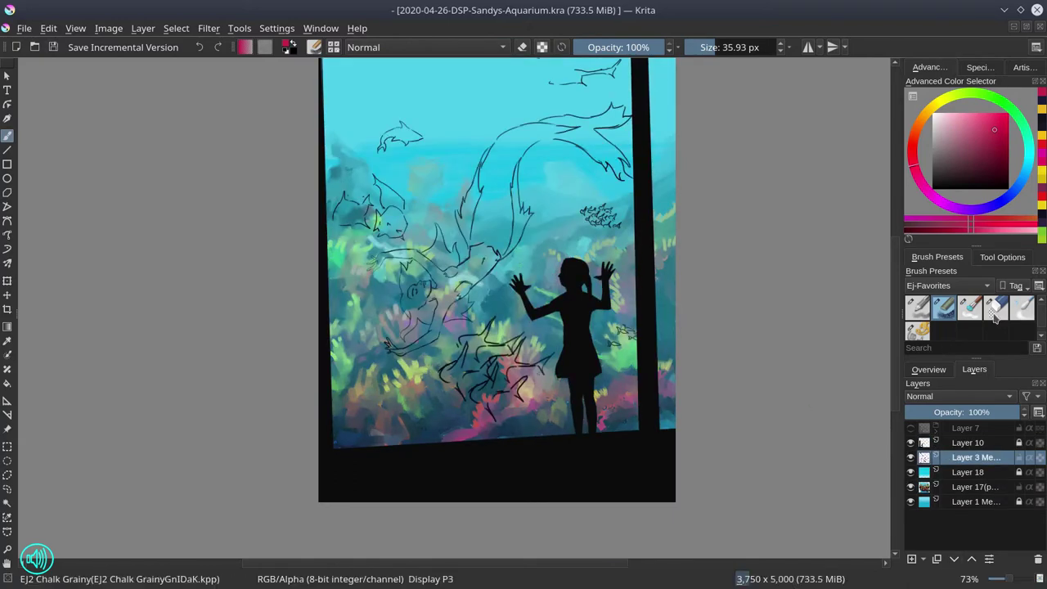
# Step: Erase on the sketch layer beside the girl's legs with the EJ4 Eraser Circle brush at 104.31 px
pyautogui.click(995, 312)
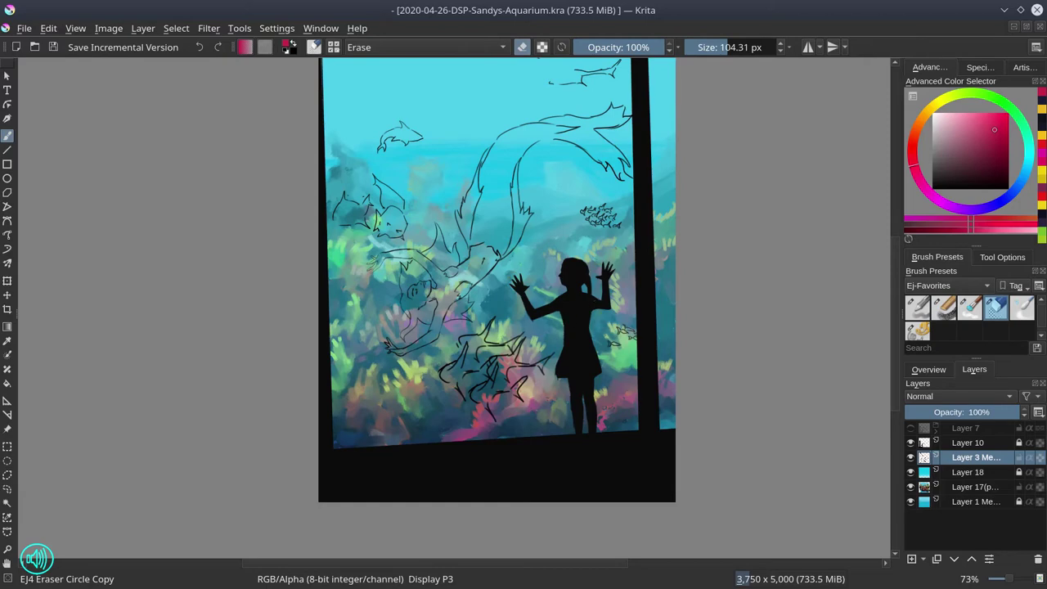
pyautogui.moveTo(594, 394); pyautogui.dragTo(595, 411)
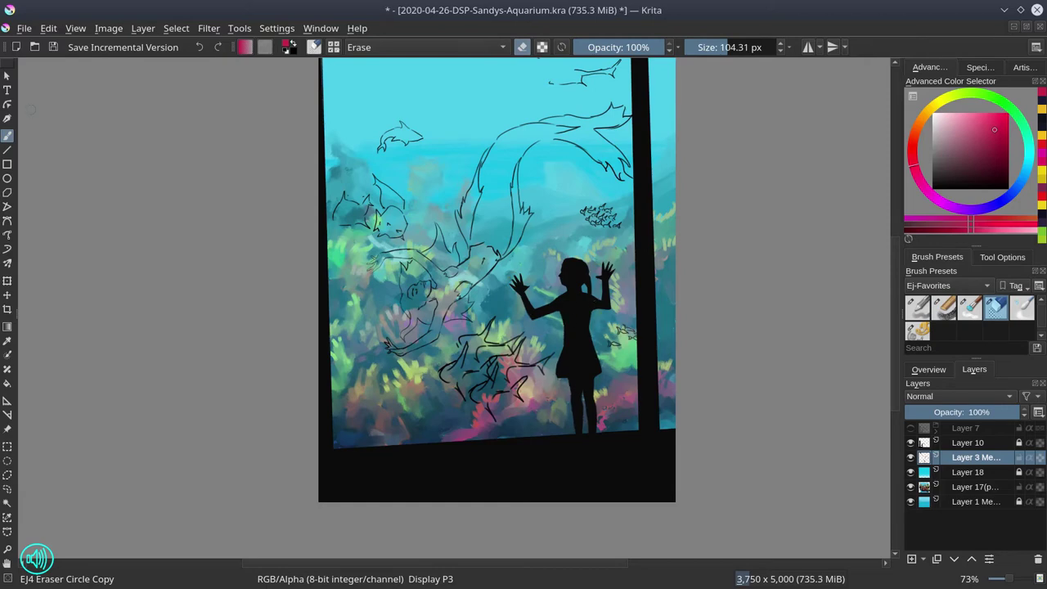
# Step: Mirror the canvas view horizontally and save the document
pyautogui.click(929, 369)
pyautogui.press('m')
pyautogui.click(53, 46)
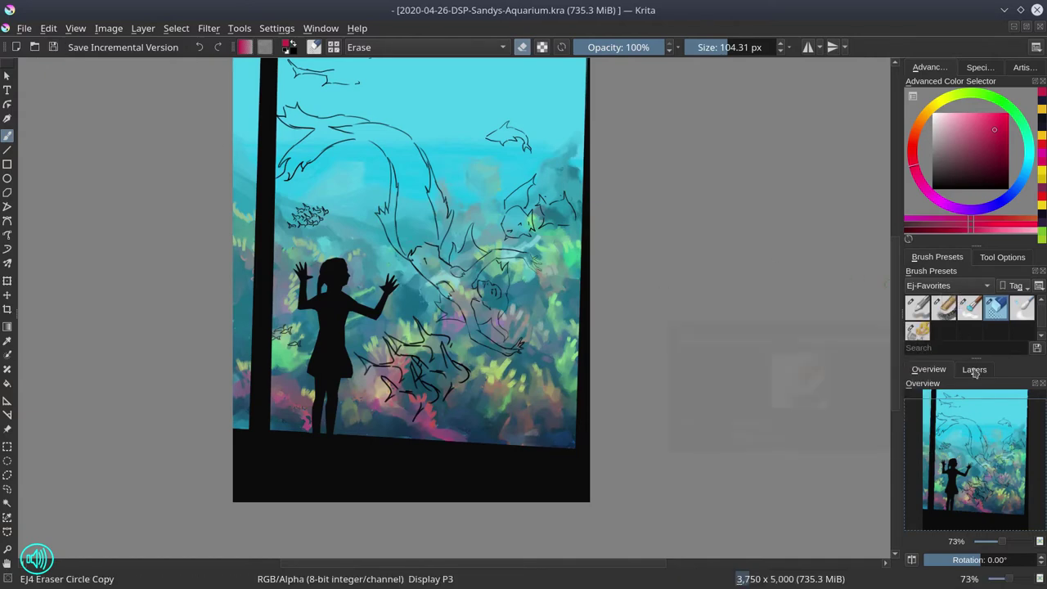
# Step: Hide the gradient and sketch layers, and select the reef layer with the EJ2 Chalk Grainy brush
pyautogui.click(975, 370)
pyautogui.click(911, 472)
pyautogui.click(912, 457)
pyautogui.click(978, 487)
pyautogui.click(943, 309)
# Step: Soften the water's horizon with broad strokes in sampled cyan tones at 120.74 px, and save the document
pyautogui.keyDown('ctrl'); pyautogui.click(392, 152); pyautogui.keyUp('ctrl')
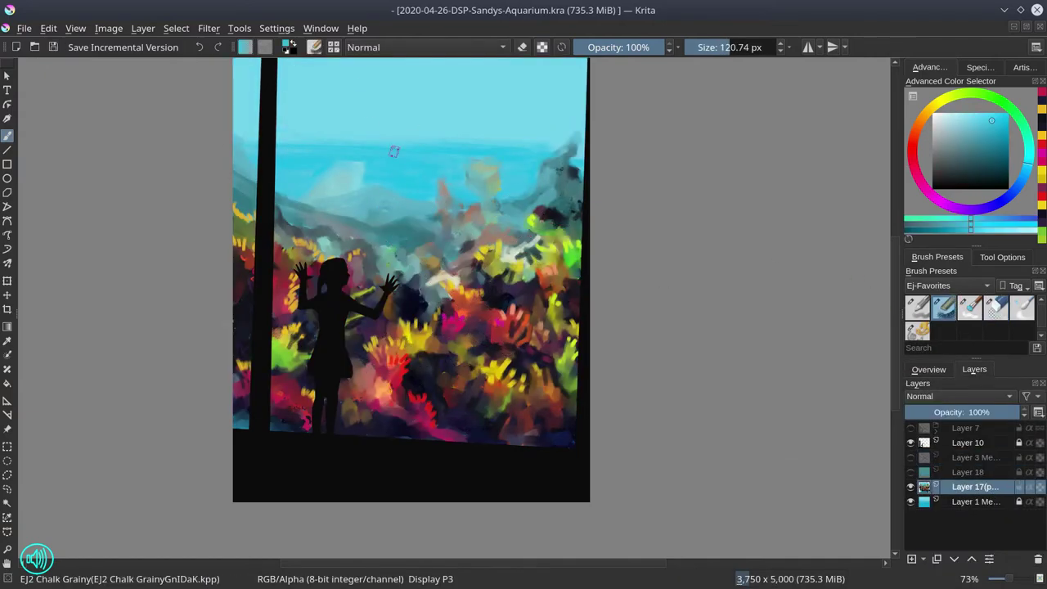
pyautogui.moveTo(351, 137); pyautogui.dragTo(494, 136)
pyautogui.keyDown('ctrl'); pyautogui.click(303, 136); pyautogui.keyUp('ctrl')
pyautogui.keyDown('ctrl'); pyautogui.click(327, 149); pyautogui.keyUp('ctrl')
pyautogui.moveTo(304, 138); pyautogui.dragTo(437, 148)
pyautogui.moveTo(514, 143); pyautogui.dragTo(564, 143)
pyautogui.keyDown('ctrl'); pyautogui.click(418, 128); pyautogui.keyUp('ctrl')
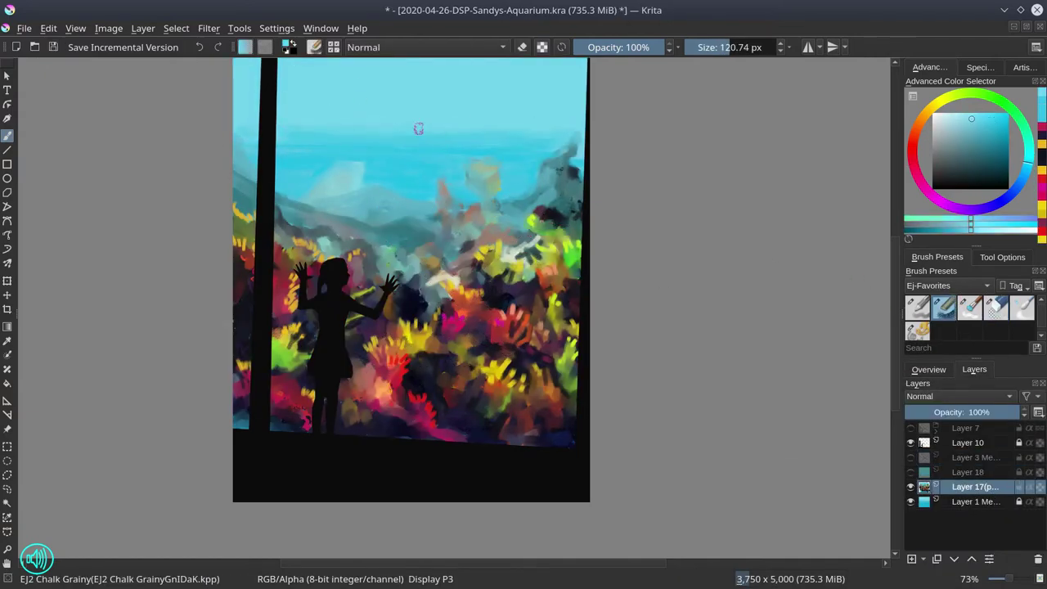
pyautogui.keyDown('ctrl'); pyautogui.click(409, 141); pyautogui.keyUp('ctrl')
pyautogui.moveTo(409, 141)
pyautogui.mouseDown()
pyautogui.moveTo(480, 141)
pyautogui.moveTo(354, 144)
pyautogui.moveTo(324, 130)
pyautogui.moveTo(570, 126)
pyautogui.mouseUp()
pyautogui.keyDown('ctrl'); pyautogui.click(327, 131); pyautogui.keyUp('ctrl')
pyautogui.hotkey('ctrl', 's')
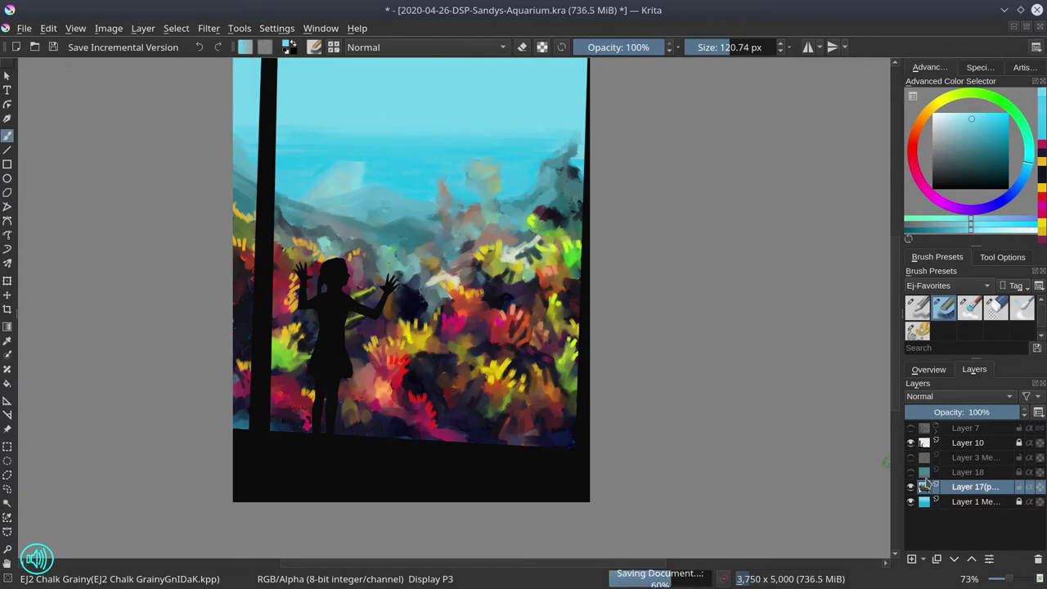
# Step: Show the gradient and sketch layers again and add a new paint layer directly above the gradient
pyautogui.click(911, 472)
pyautogui.click(911, 457)
pyautogui.click(968, 472)
pyautogui.click(912, 560)
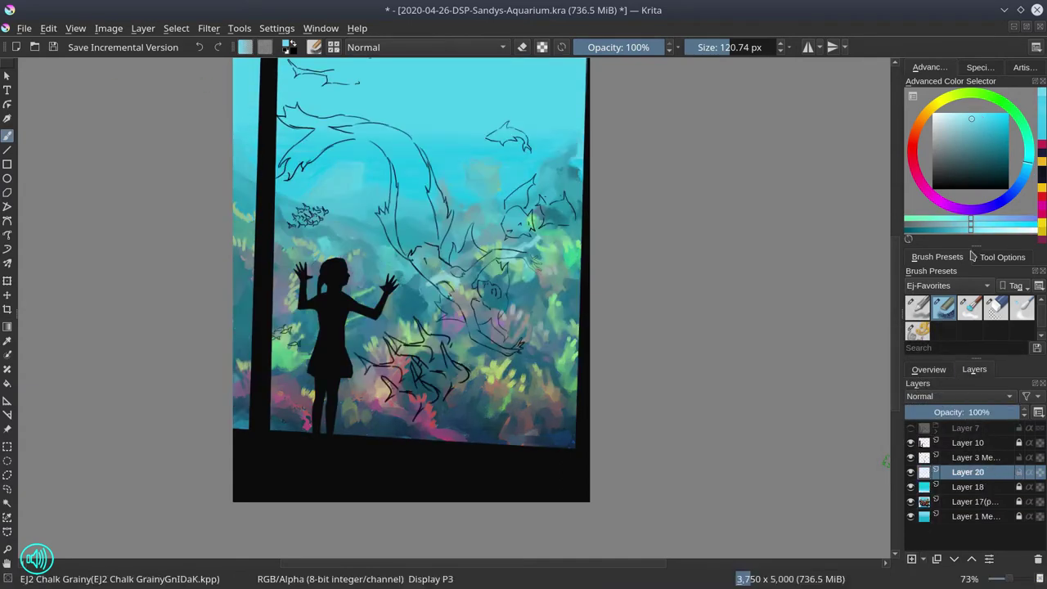
# Step: Fill the fish school beside the girl with bright cyan using the EJ7-Shapes Mecha brush, reduced to 160.67 px
pyautogui.click(917, 331)
pyautogui.click(1004, 121)
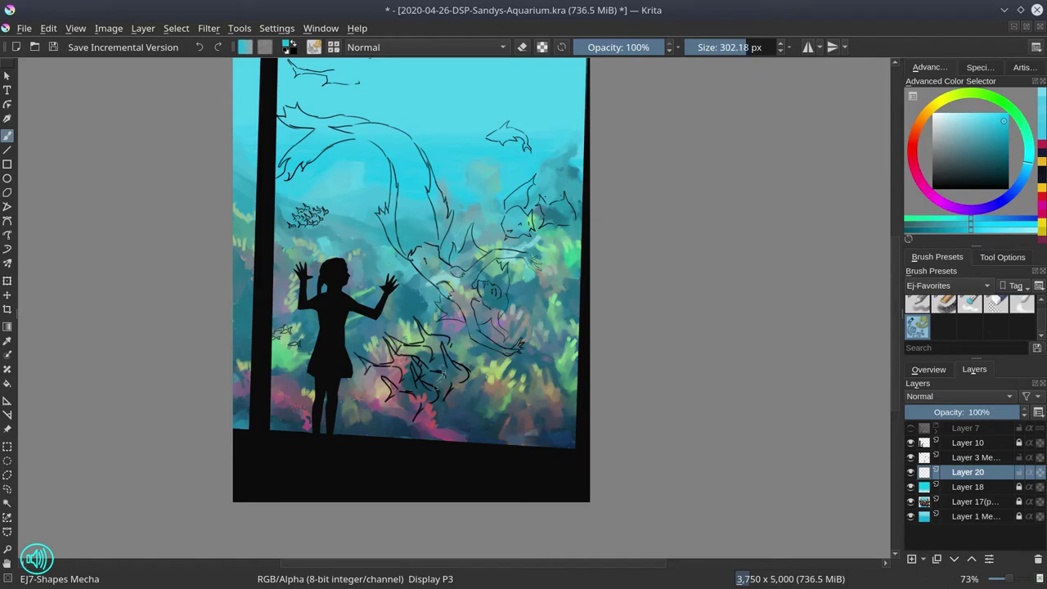
pyautogui.moveTo(439, 378)
pyautogui.mouseDown()
pyautogui.moveTo(438, 391)
pyautogui.moveTo(434, 339)
pyautogui.mouseUp()
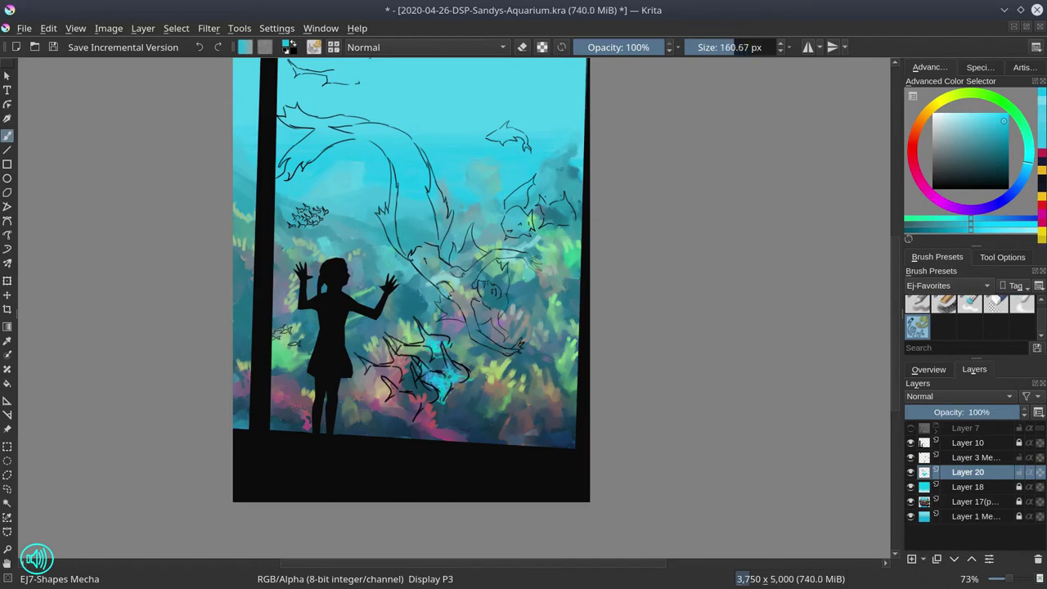
pyautogui.moveTo(407, 374); pyautogui.dragTo(420, 416)
# Step: Add yellow and dark violet-blue accents to the fish school beside the girl
pyautogui.click(943, 103)
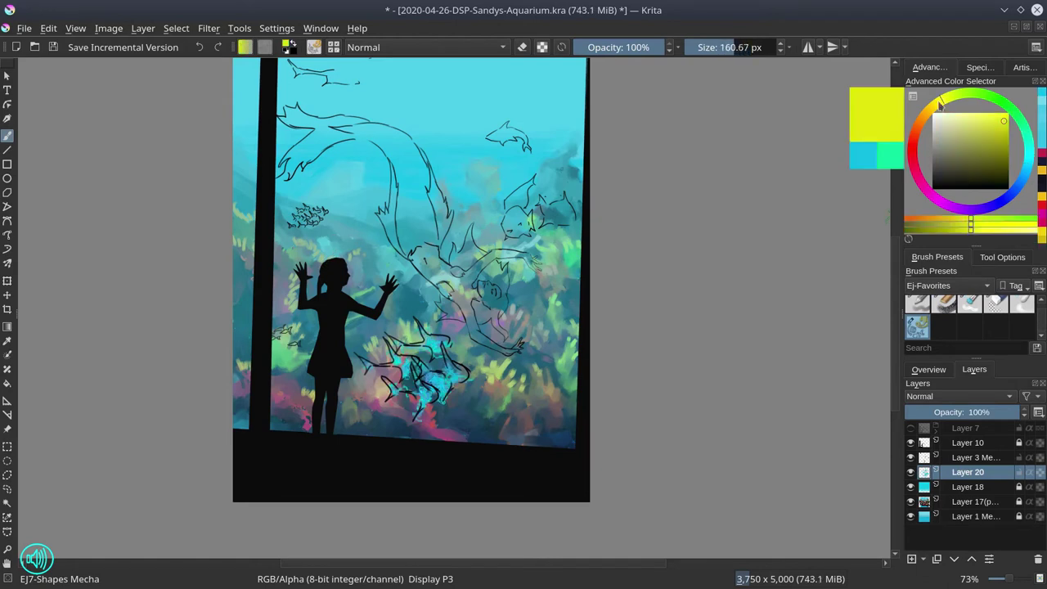
pyautogui.moveTo(429, 376)
pyautogui.mouseDown()
pyautogui.moveTo(384, 365)
pyautogui.moveTo(455, 377)
pyautogui.mouseUp()
pyautogui.click(998, 203)
pyautogui.click(985, 159)
# Step: Color the small distant fish shoal above the girl orange with the shapes brush at 101.28 px
pyautogui.click(919, 122)
pyautogui.click(994, 123)
pyautogui.moveTo(315, 222); pyautogui.dragTo(291, 223)
pyautogui.moveTo(288, 224); pyautogui.dragTo(292, 226)
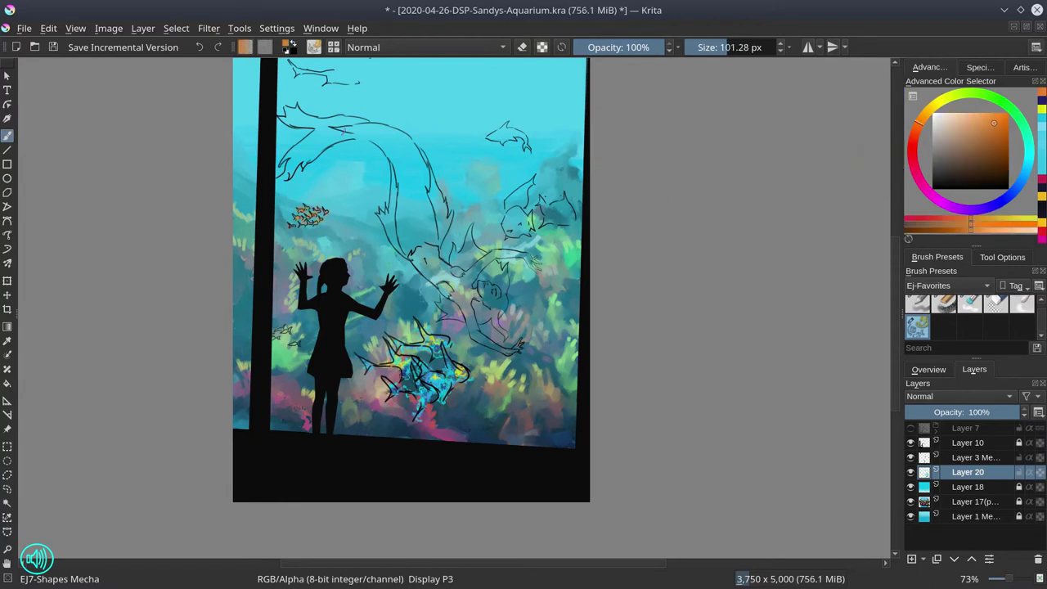
# Step: Fill the dolphin and the two sharks near the surface with dark teal chalk at 44.35 px, checking them without the sketch
pyautogui.click(943, 305)
pyautogui.keyDown('ctrl'); pyautogui.click(495, 135); pyautogui.keyUp('ctrl')
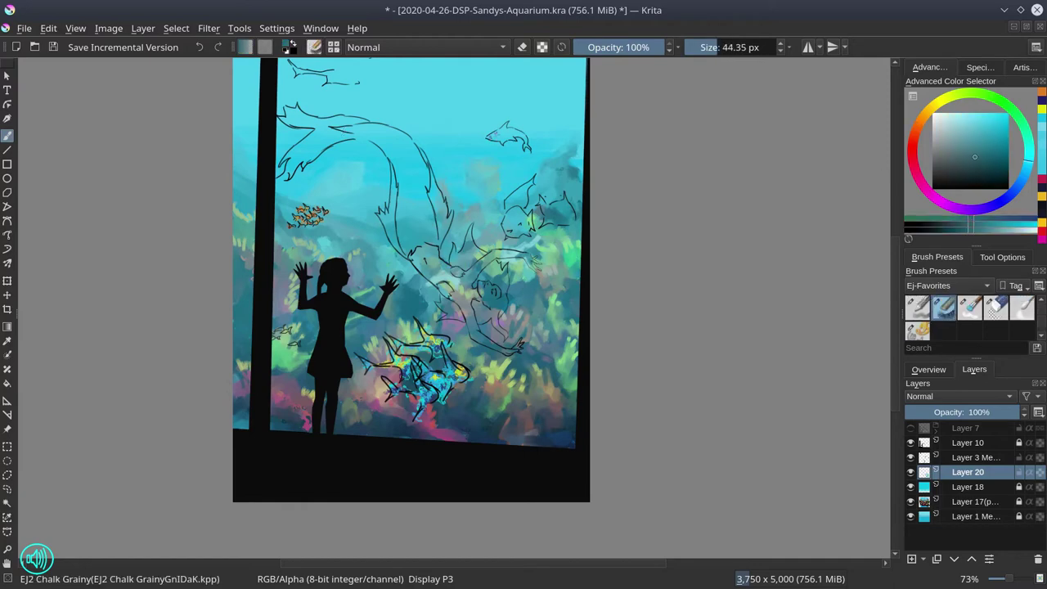
pyautogui.moveTo(493, 136); pyautogui.dragTo(508, 129)
pyautogui.moveTo(335, 68); pyautogui.dragTo(360, 155)
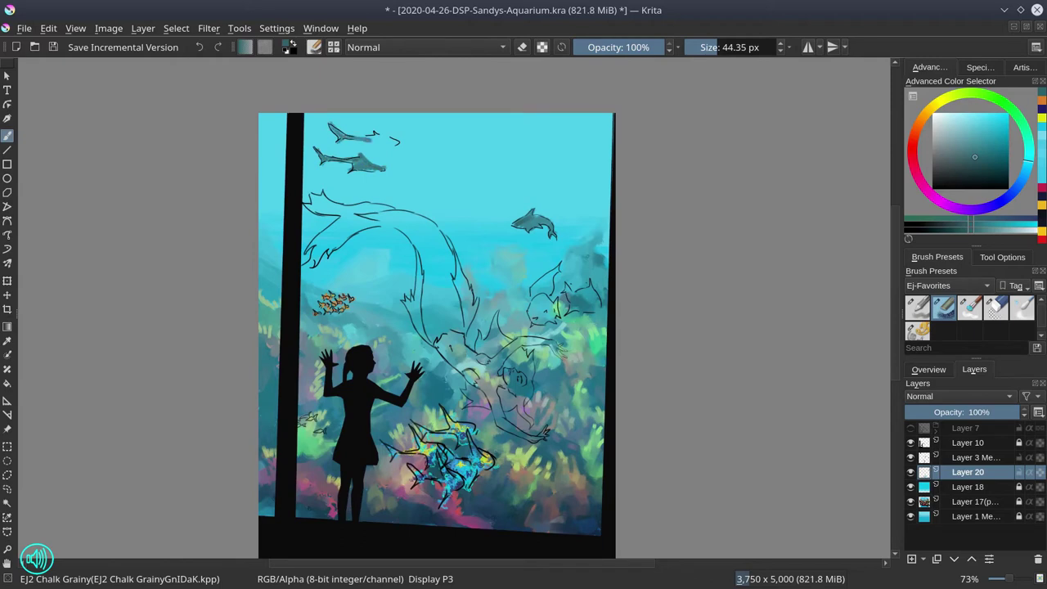
pyautogui.click(911, 457)
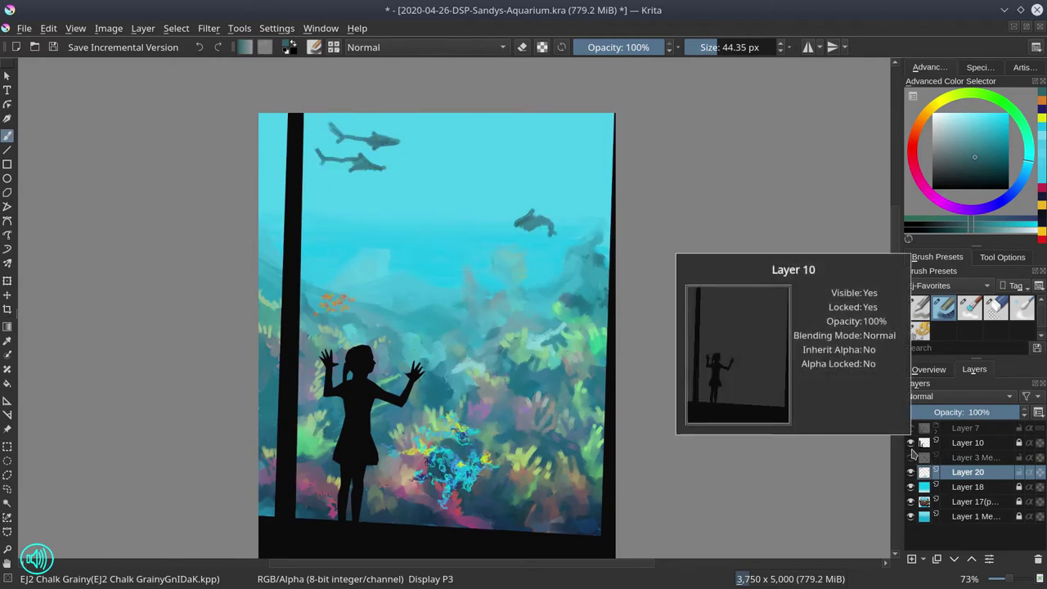
pyautogui.click(912, 457)
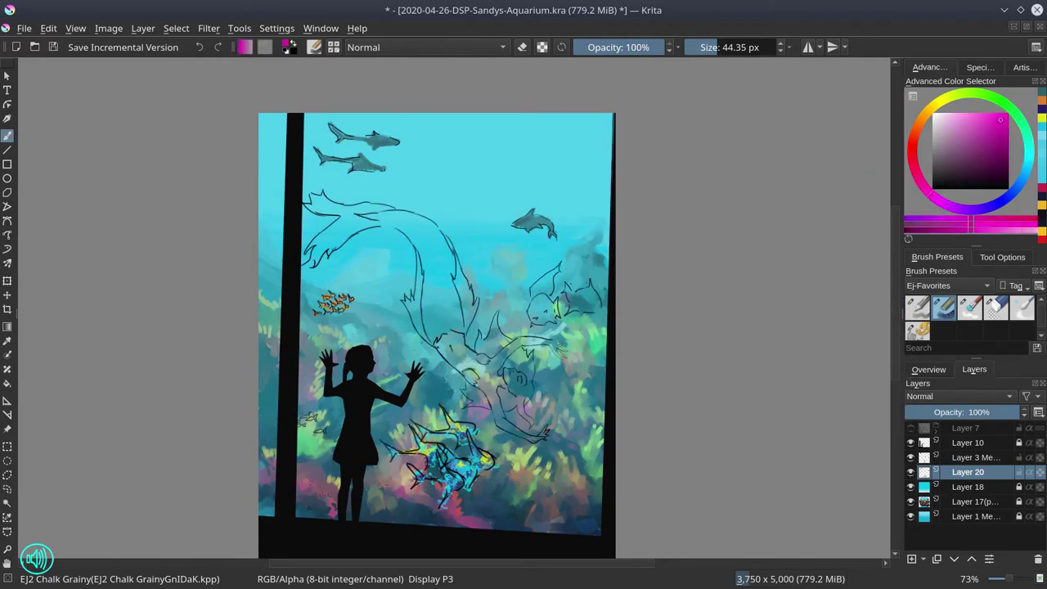
# Step: Paint the pair of fish beside the mermaid in magenta with dark blue shading, using the Shapes Mecha brush on Layer 20
pyautogui.click(736, 47)
pyautogui.moveTo(534, 315); pyautogui.dragTo(556, 273)
pyautogui.moveTo(572, 299)
pyautogui.mouseDown()
pyautogui.moveTo(541, 313)
pyautogui.moveTo(587, 302)
pyautogui.mouseUp()
pyautogui.click(990, 206)
pyautogui.click(987, 150)
pyautogui.moveTo(532, 317); pyautogui.dragTo(553, 314)
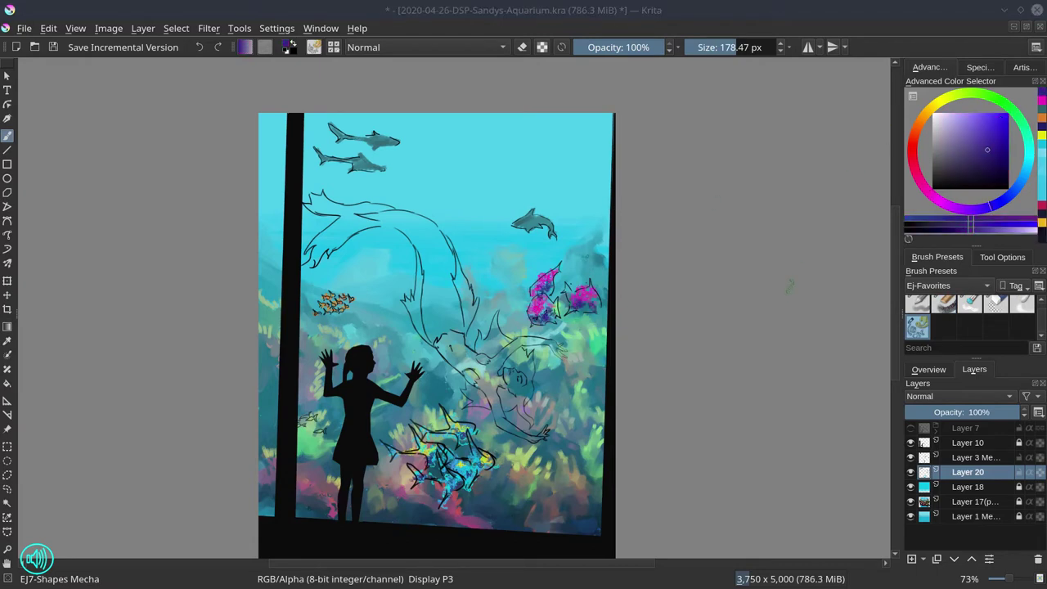
# Step: Paint the mermaid's tail dark blue-purple, with a lighter violet along its upper edge and fin
pyautogui.click(973, 164)
pyautogui.moveTo(328, 243); pyautogui.dragTo(457, 243)
pyautogui.moveTo(319, 245)
pyautogui.mouseDown()
pyautogui.moveTo(403, 225)
pyautogui.moveTo(457, 329)
pyautogui.mouseUp()
pyautogui.moveTo(460, 287); pyautogui.dragTo(452, 327)
pyautogui.click(968, 139)
pyautogui.moveTo(391, 215)
pyautogui.mouseDown()
pyautogui.moveTo(454, 266)
pyautogui.moveTo(320, 203)
pyautogui.mouseUp()
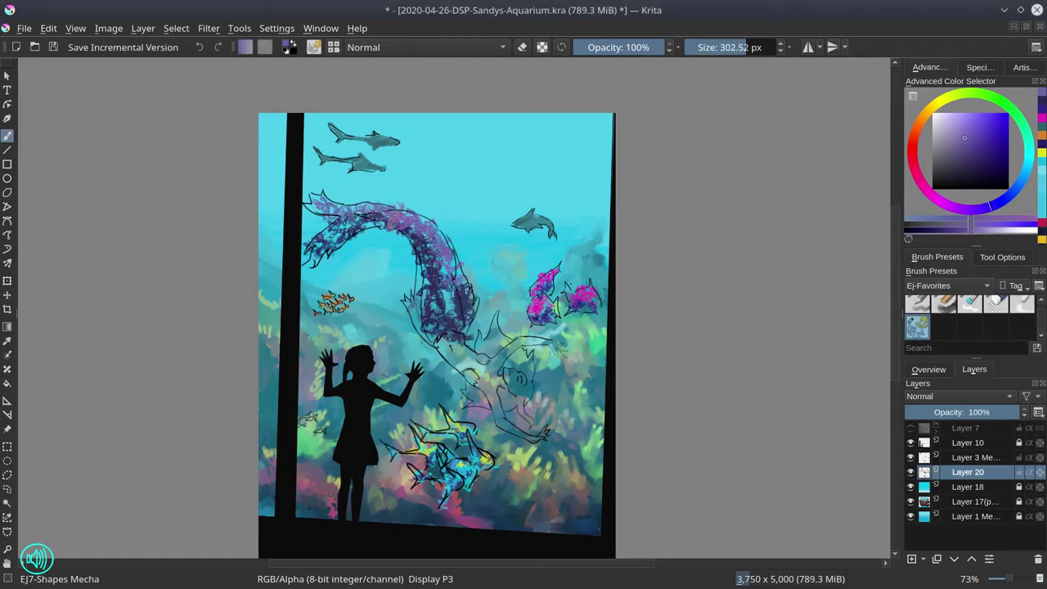
# Step: Paint the mermaid's torso, arms and face orange, adding pale peach highlights and dark red shadows
pyautogui.click(921, 120)
pyautogui.click(976, 134)
pyautogui.moveTo(447, 340)
pyautogui.mouseDown()
pyautogui.moveTo(486, 377)
pyautogui.moveTo(522, 381)
pyautogui.moveTo(530, 437)
pyautogui.mouseUp()
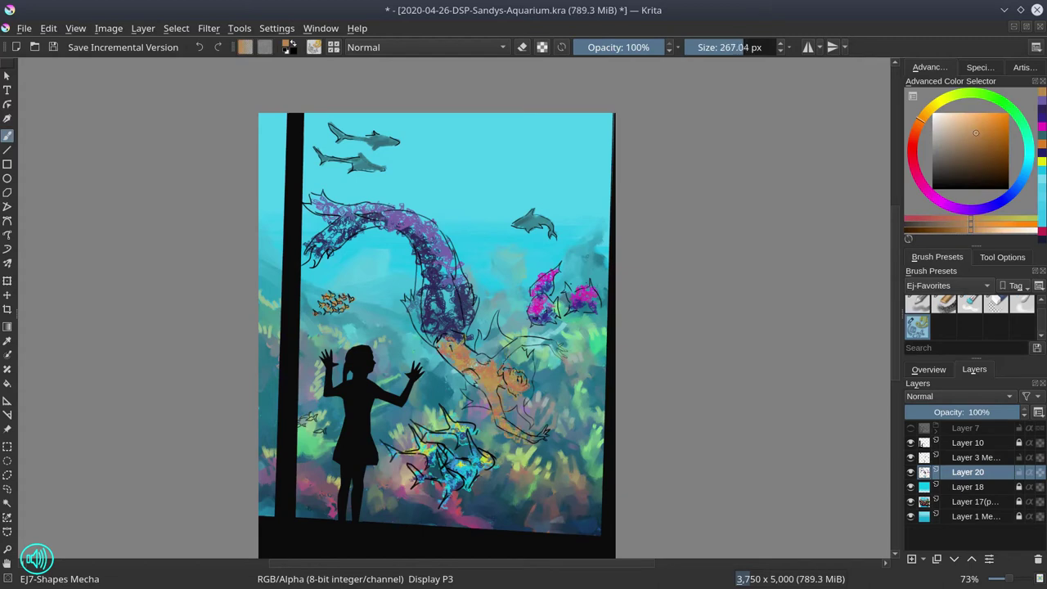
pyautogui.moveTo(497, 364); pyautogui.dragTo(540, 342)
pyautogui.click(970, 121)
pyautogui.moveTo(453, 337)
pyautogui.mouseDown()
pyautogui.moveTo(477, 358)
pyautogui.moveTo(552, 339)
pyautogui.mouseUp()
pyautogui.click(914, 144)
pyautogui.click(979, 145)
pyautogui.moveTo(500, 379)
pyautogui.mouseDown()
pyautogui.moveTo(519, 388)
pyautogui.moveTo(504, 411)
pyautogui.moveTo(489, 402)
pyautogui.mouseUp()
# Step: Paint the mermaid's hair and back fin dark purple, checking the whole picture in the overview
pyautogui.click(961, 209)
pyautogui.click(975, 164)
pyautogui.moveTo(502, 396)
pyautogui.mouseDown()
pyautogui.moveTo(528, 419)
pyautogui.moveTo(532, 365)
pyautogui.mouseUp()
pyautogui.moveTo(478, 347); pyautogui.dragTo(501, 342)
pyautogui.click(943, 372)
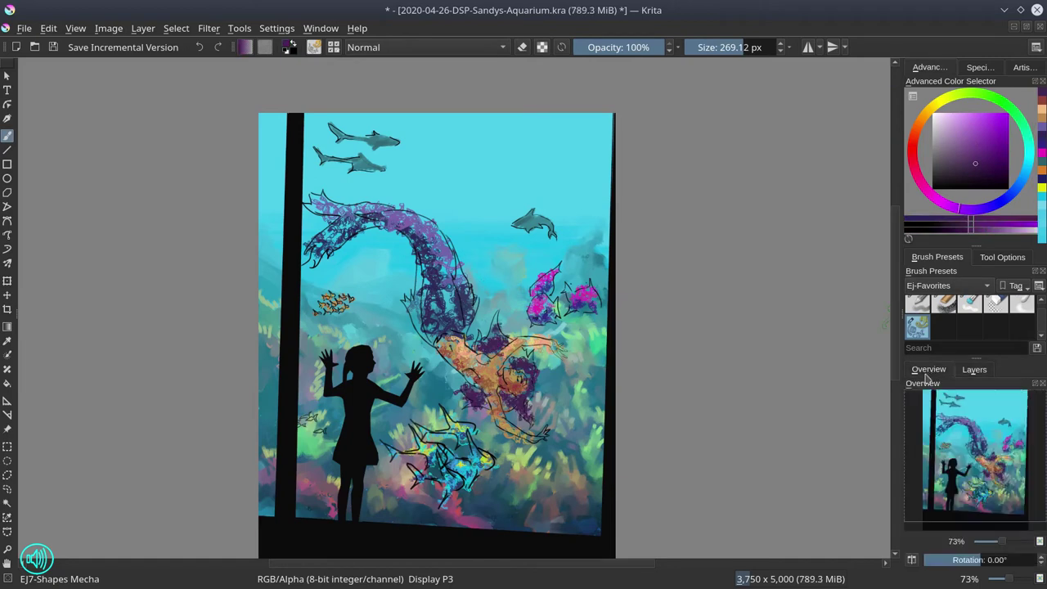
pyautogui.click(975, 370)
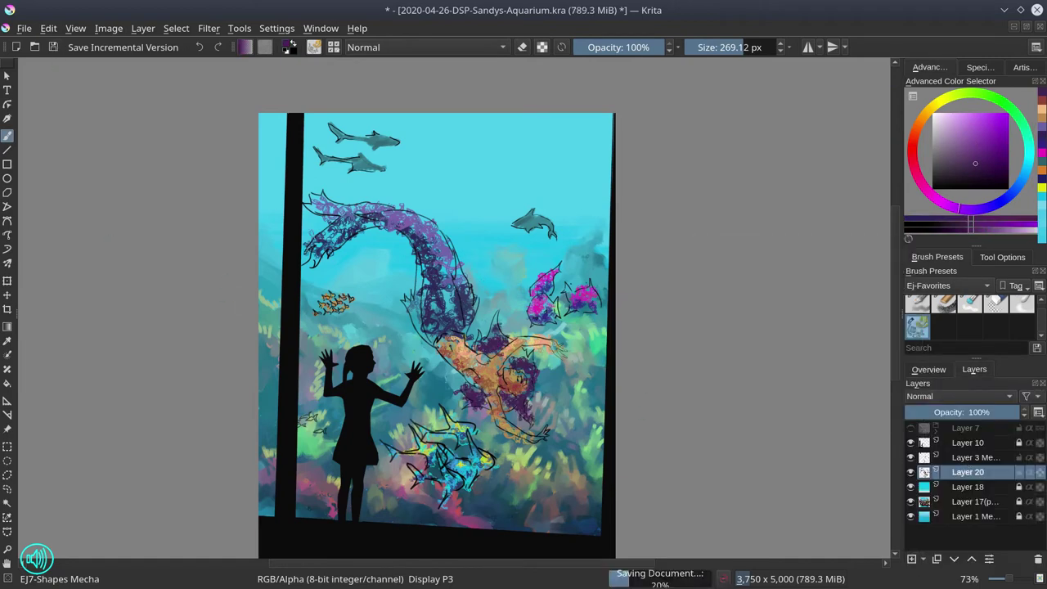
# Step: Add a new layer below Layer 20 and fill in the mermaid's tail with dark purple using larger strokes
pyautogui.click(911, 559)
pyautogui.click(954, 559)
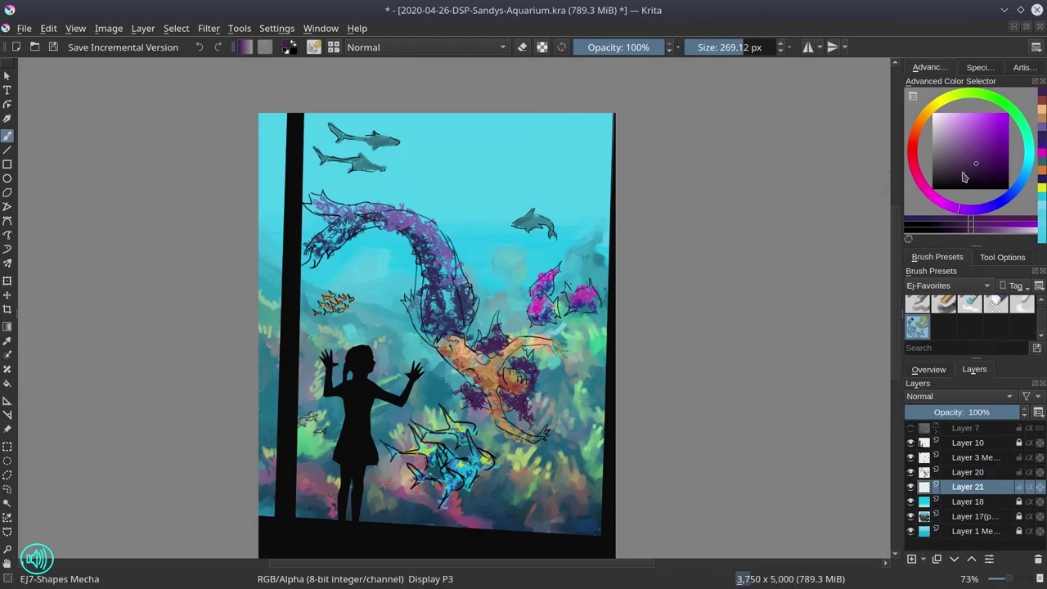
pyautogui.click(960, 174)
pyautogui.moveTo(423, 260)
pyautogui.mouseDown()
pyautogui.moveTo(423, 318)
pyautogui.moveTo(451, 327)
pyautogui.mouseUp()
pyautogui.moveTo(368, 222)
pyautogui.mouseDown()
pyautogui.moveTo(314, 253)
pyautogui.moveTo(382, 219)
pyautogui.mouseUp()
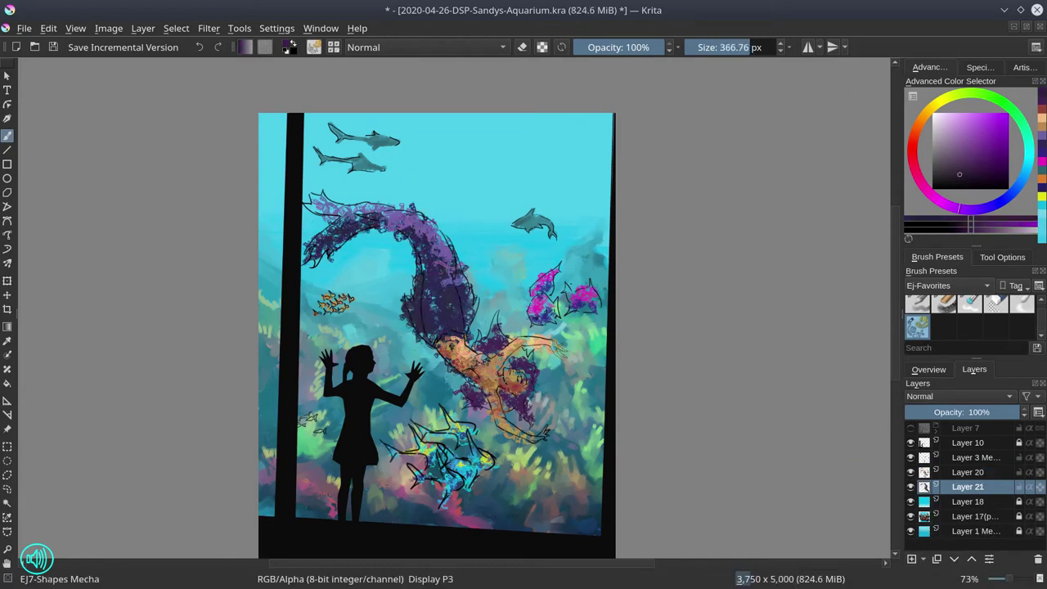
# Step: Fill the mermaid's hair and back fin with dark purple on Layer 21
pyautogui.moveTo(486, 357); pyautogui.dragTo(507, 365)
pyautogui.moveTo(528, 375); pyautogui.dragTo(530, 400)
pyautogui.moveTo(496, 322); pyautogui.dragTo(494, 355)
pyautogui.moveTo(477, 393)
pyautogui.mouseDown()
pyautogui.moveTo(546, 445)
pyautogui.moveTo(548, 433)
pyautogui.mouseUp()
pyautogui.press('[')
# Step: Paint the mermaid's hands and face in orange and lighter peach tones with a smaller brush
pyautogui.click(919, 123)
pyautogui.click(979, 133)
pyautogui.moveTo(554, 344); pyautogui.dragTo(562, 357)
pyautogui.click(974, 123)
pyautogui.press('[')
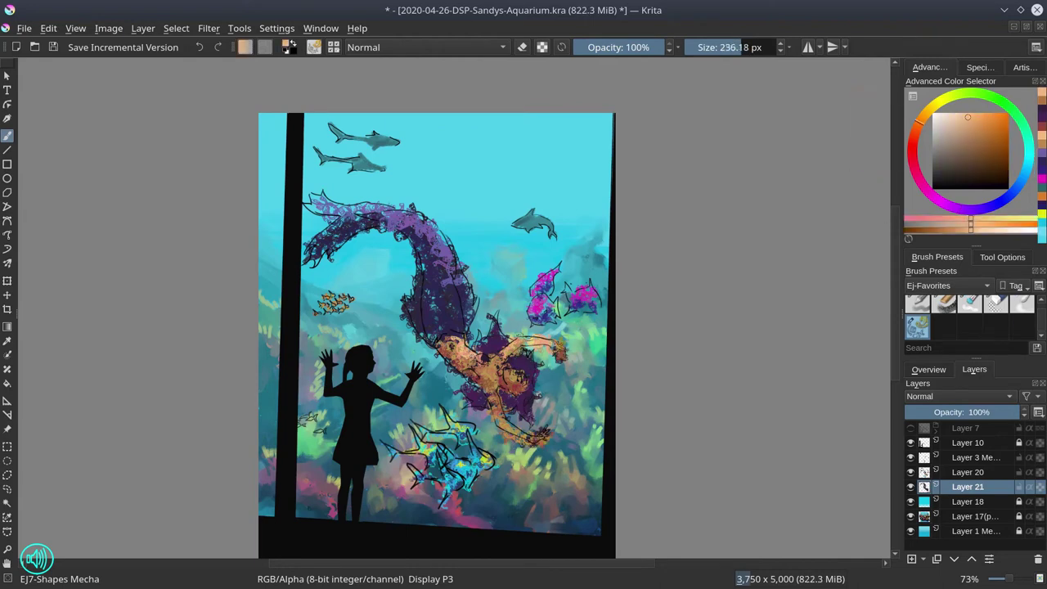
pyautogui.click(948, 119)
# Step: Shade the mermaid's lower arm, face and shoulder with dark red, working on Layer 21 and Layer 20
pyautogui.click(913, 147)
pyautogui.click(982, 151)
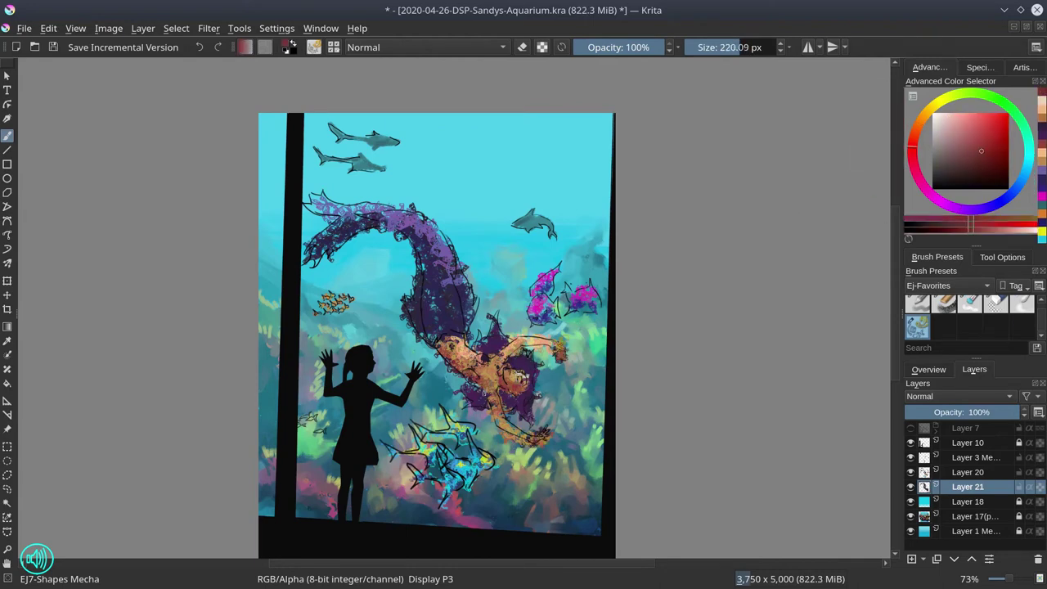
pyautogui.moveTo(498, 419); pyautogui.dragTo(500, 433)
pyautogui.click(968, 472)
pyautogui.moveTo(522, 373); pyautogui.dragTo(494, 395)
pyautogui.moveTo(481, 380); pyautogui.dragTo(501, 401)
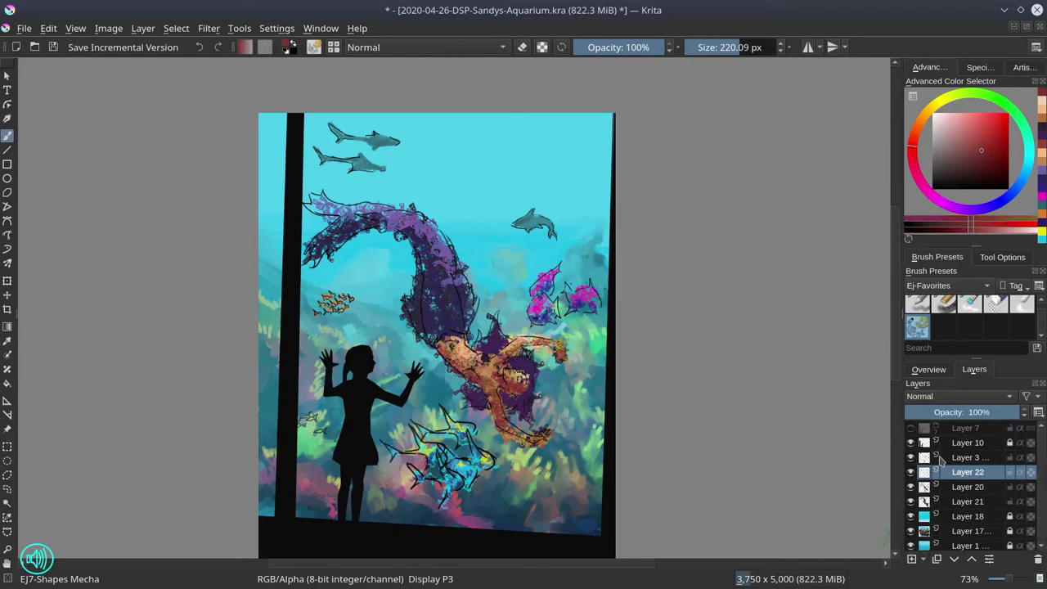
# Step: Add a Color Dodge layer above Layer 20 and paint glowing highlights along the mermaid's tail, torso and back fin
pyautogui.click(912, 559)
pyautogui.moveTo(429, 234); pyautogui.dragTo(450, 293)
pyautogui.moveTo(440, 237); pyautogui.dragTo(455, 261)
pyautogui.moveTo(446, 298); pyautogui.dragTo(455, 320)
pyautogui.moveTo(397, 215); pyautogui.dragTo(343, 206)
pyautogui.moveTo(360, 211); pyautogui.dragTo(308, 196)
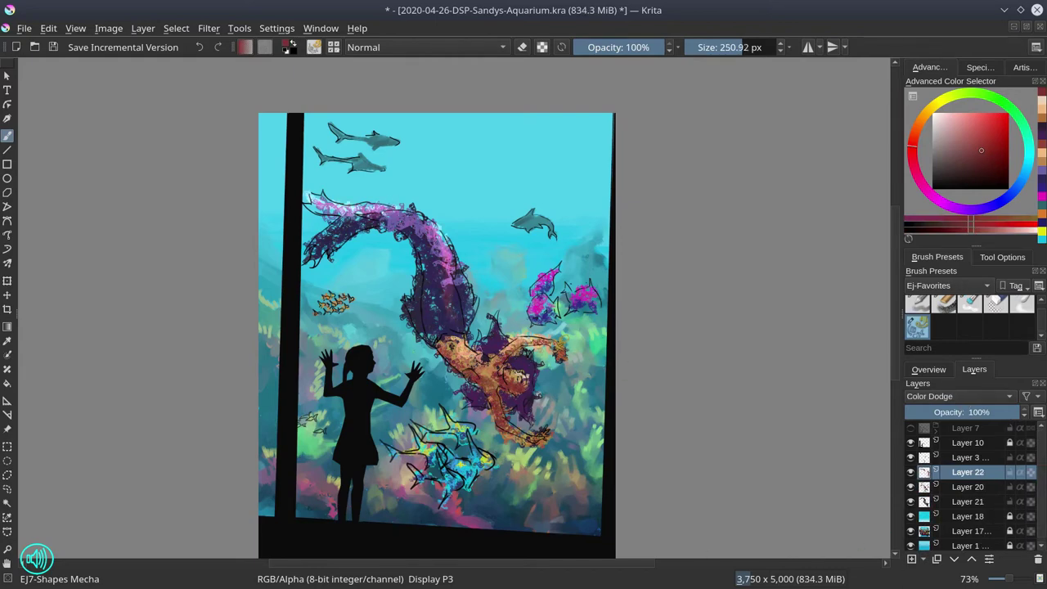
pyautogui.moveTo(460, 342); pyautogui.dragTo(481, 368)
pyautogui.moveTo(492, 318); pyautogui.dragTo(514, 360)
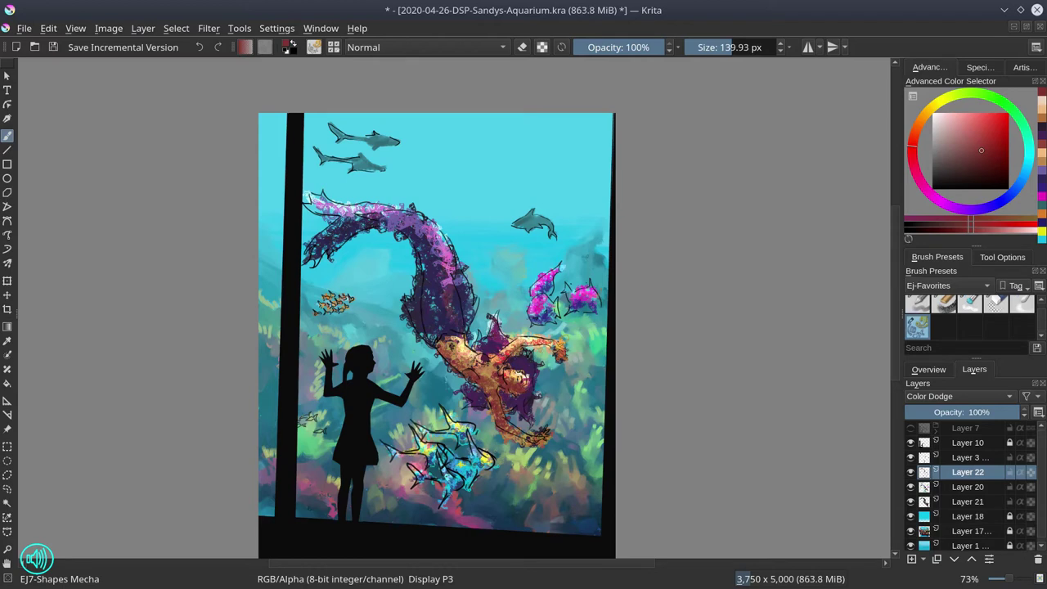
# Step: Color the small fish behind the girl bright red on Layer 21 with a smaller brush, and save the file
pyautogui.click(967, 505)
pyautogui.click(984, 120)
pyautogui.click(725, 46)
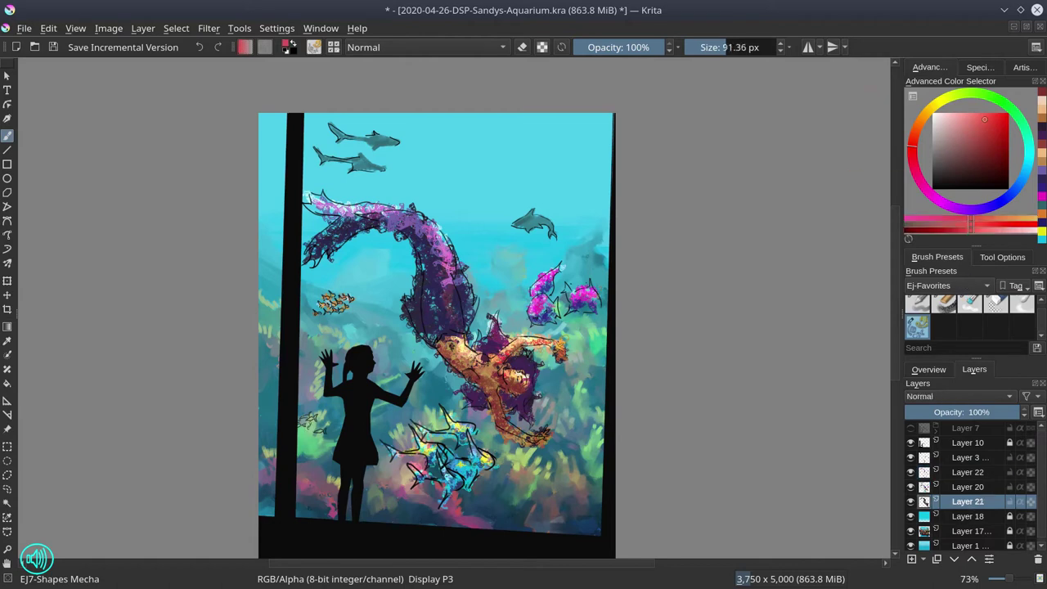
pyautogui.moveTo(302, 419); pyautogui.dragTo(313, 417)
pyautogui.click(54, 49)
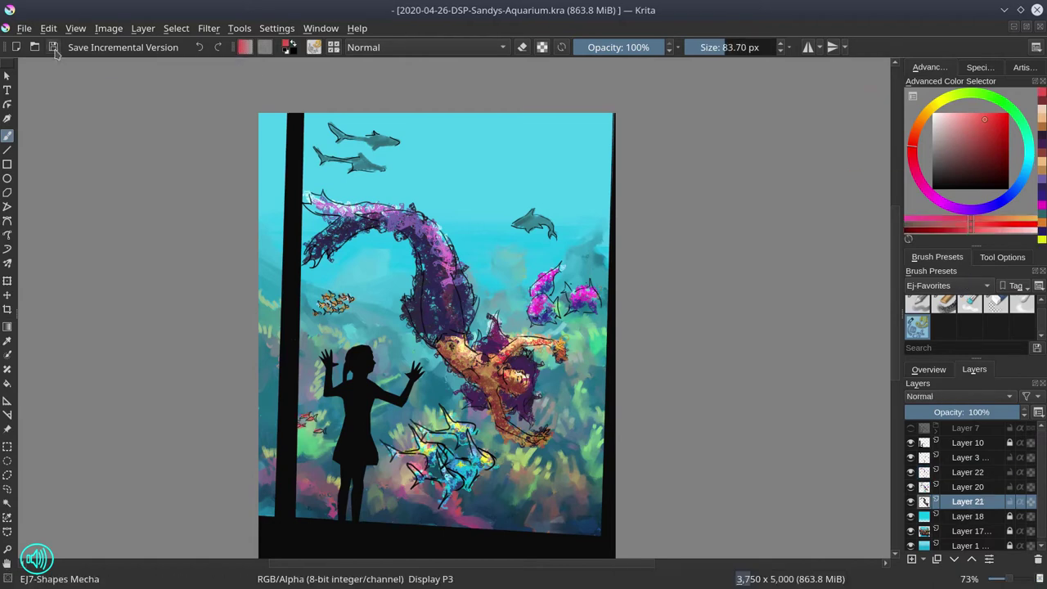
# Step: Review the overview, paint the mermaid's top saturated blue on Layer 20, and save the file
pyautogui.click(930, 369)
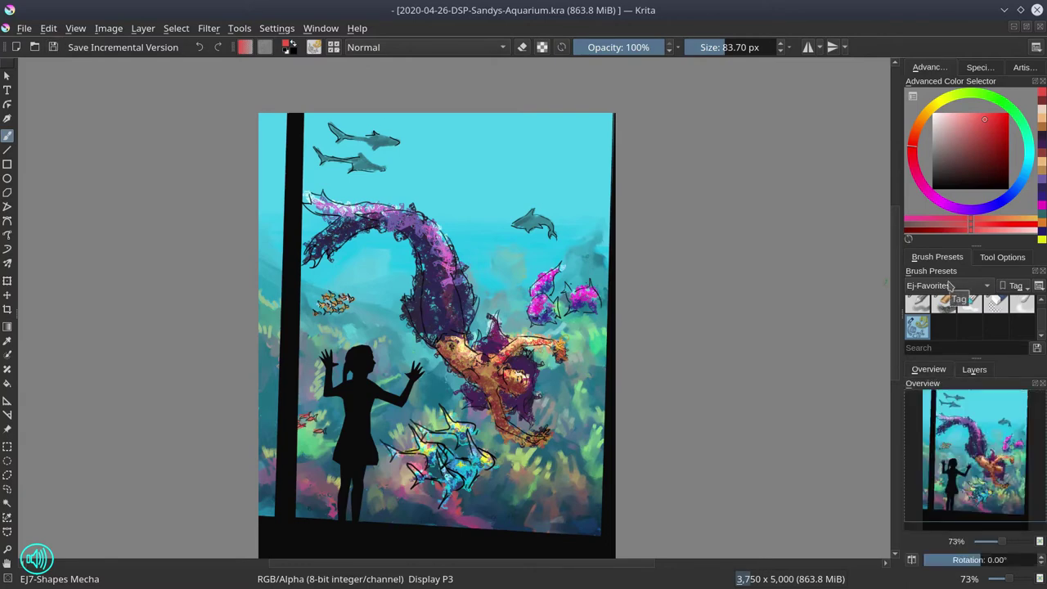
pyautogui.click(975, 370)
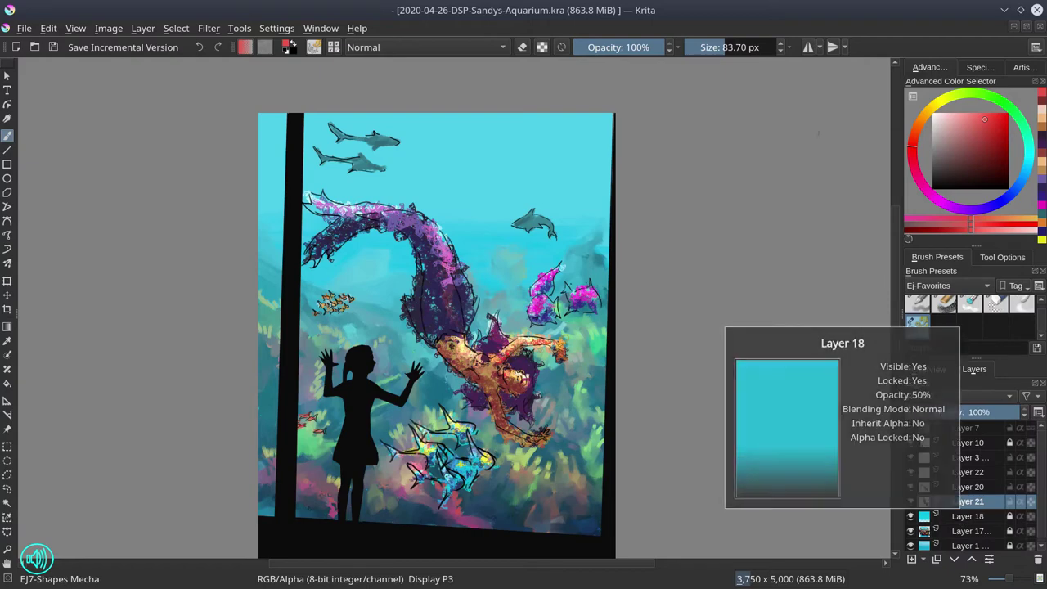
pyautogui.click(949, 487)
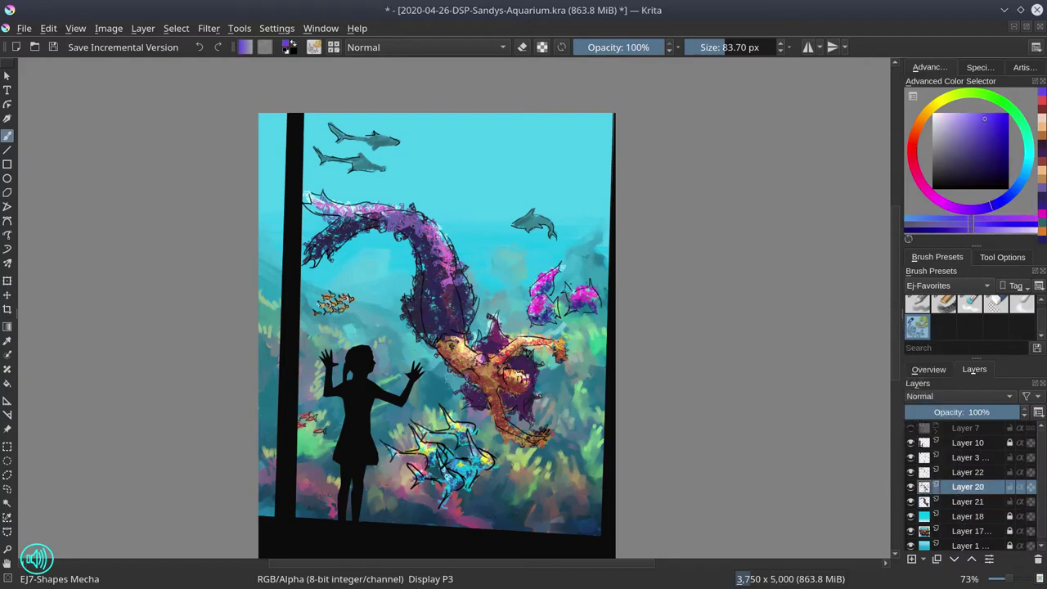
pyautogui.click(998, 138)
pyautogui.moveTo(468, 376); pyautogui.dragTo(473, 378)
pyautogui.moveTo(476, 358); pyautogui.dragTo(488, 360)
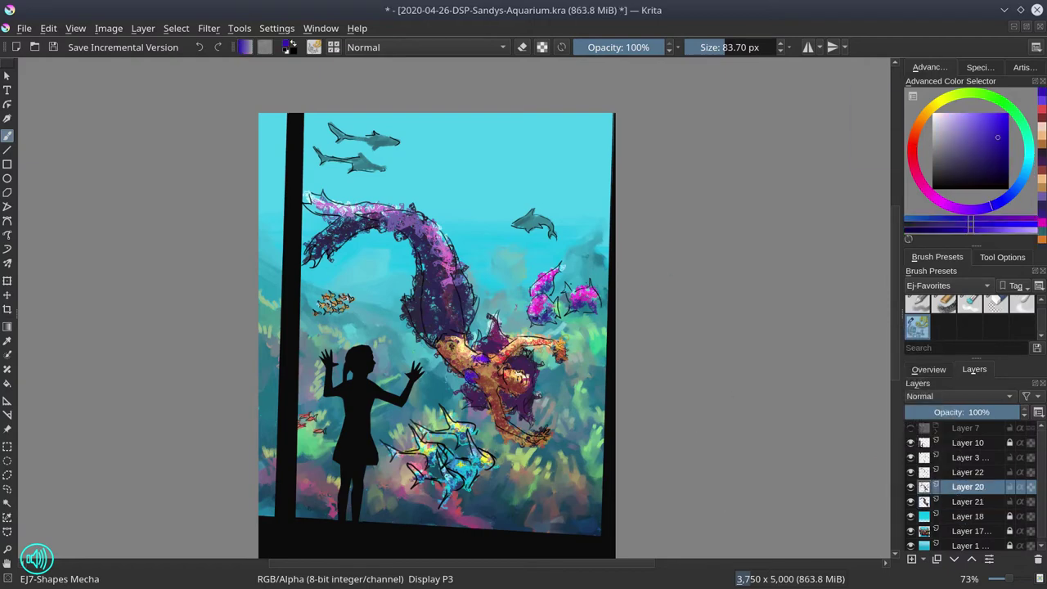
pyautogui.click(51, 47)
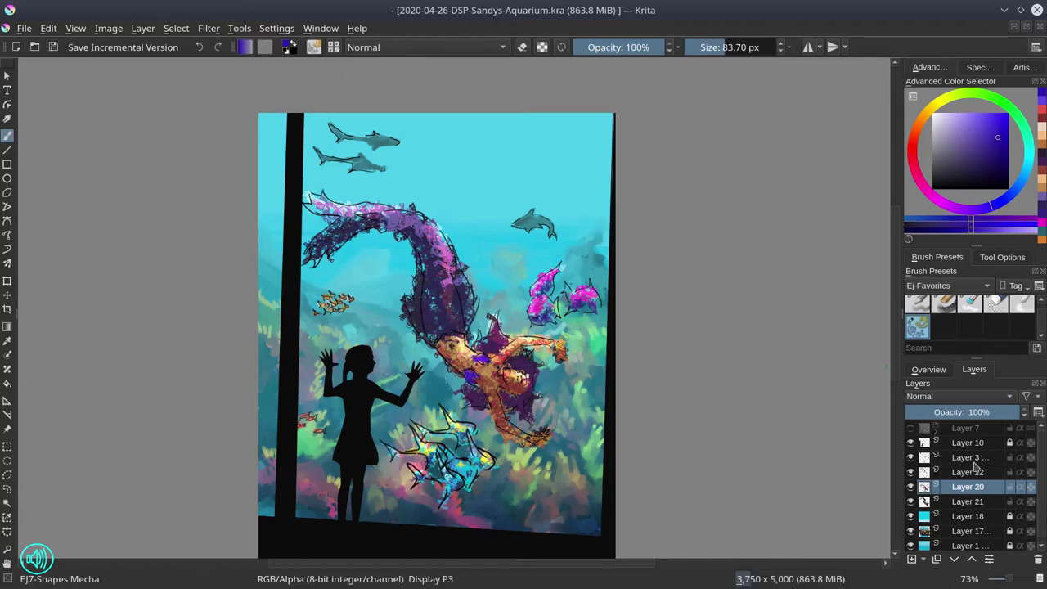
# Step: Select the two sharks above the mermaid's tail by tracing their outlines with the Polygonal Selection tool
pyautogui.click(7, 476)
pyautogui.scroll(3, 352, 147)
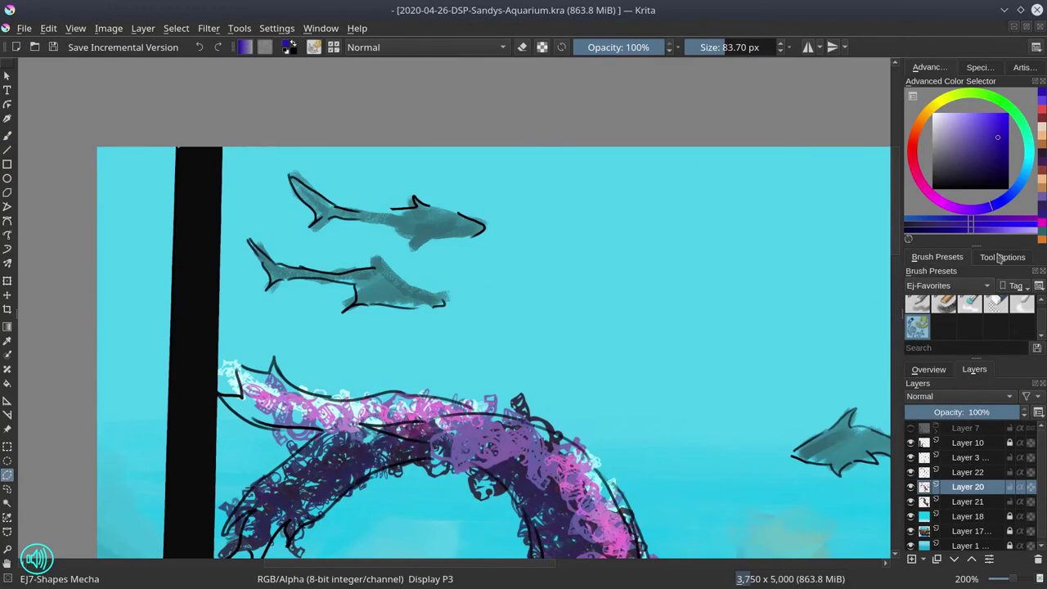
pyautogui.click(999, 258)
pyautogui.click(938, 257)
pyautogui.moveTo(248, 240); pyautogui.dragTo(274, 278)
pyautogui.click(273, 271)
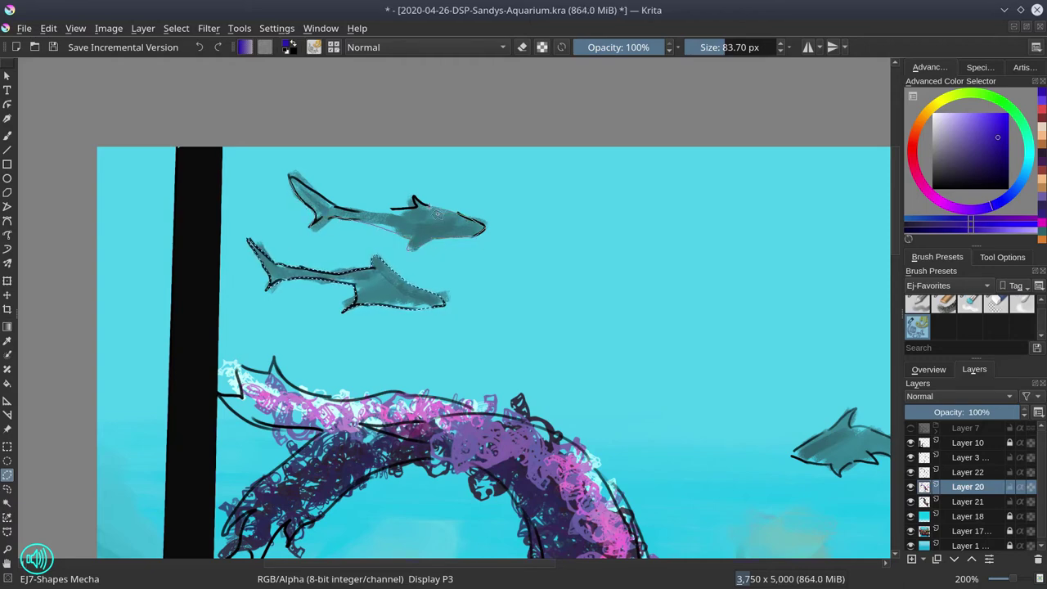
pyautogui.keyDown('shift'); pyautogui.click(410, 207); pyautogui.keyUp('shift')
pyautogui.moveTo(370, 260); pyautogui.dragTo(353, 170)
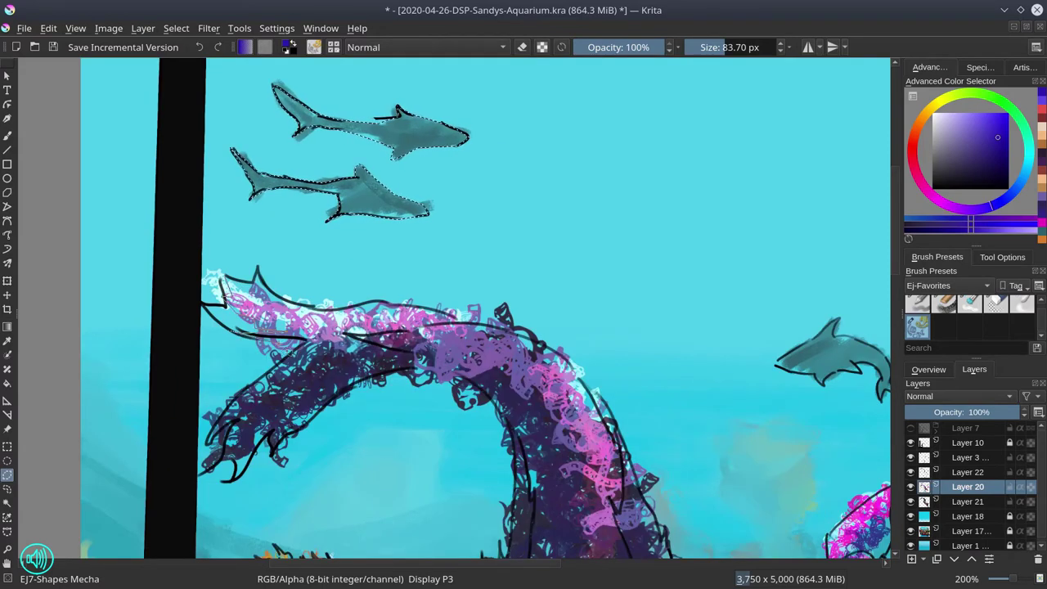
# Step: Add the upper part of the mermaid's tail, the gray shark facing it and the orange fish school to the selection
pyautogui.moveTo(282, 345)
pyautogui.mouseDown()
pyautogui.moveTo(230, 421)
pyautogui.moveTo(247, 451)
pyautogui.moveTo(237, 476)
pyautogui.moveTo(274, 433)
pyautogui.moveTo(283, 468)
pyautogui.moveTo(373, 378)
pyautogui.moveTo(581, 520)
pyautogui.moveTo(632, 450)
pyautogui.moveTo(561, 357)
pyautogui.moveTo(395, 309)
pyautogui.mouseUp()
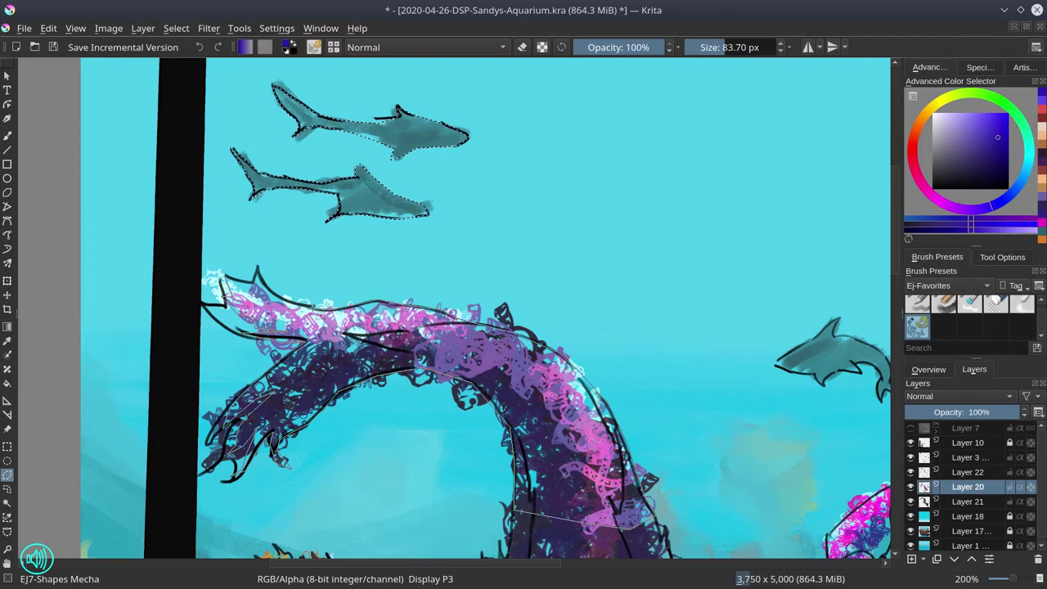
pyautogui.moveTo(314, 309); pyautogui.dragTo(225, 283)
pyautogui.moveTo(795, 437); pyautogui.dragTo(723, 361)
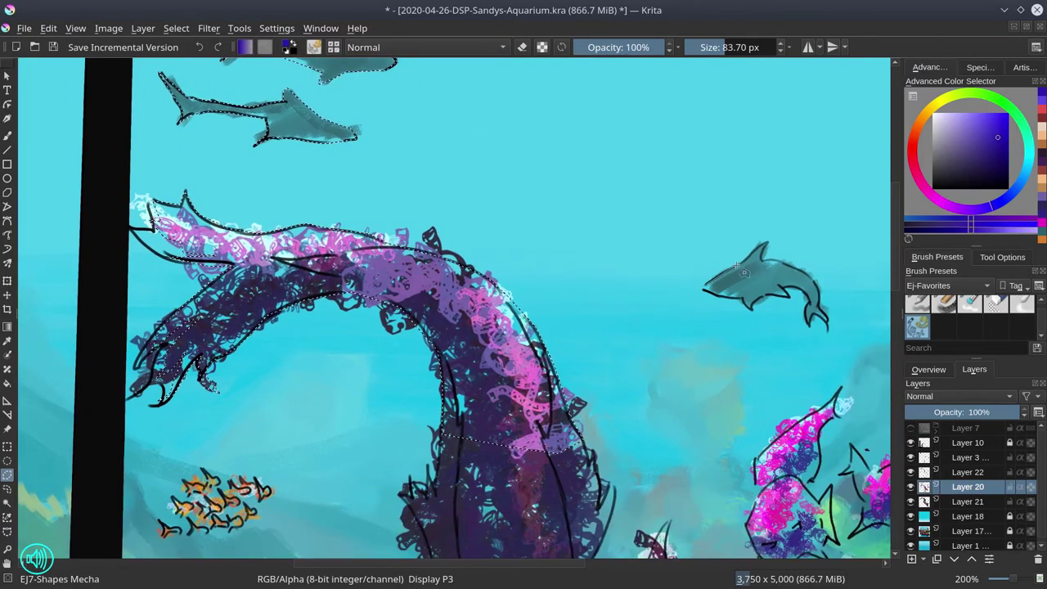
pyautogui.moveTo(737, 265)
pyautogui.mouseDown()
pyautogui.moveTo(764, 244)
pyautogui.moveTo(817, 286)
pyautogui.moveTo(828, 331)
pyautogui.moveTo(787, 294)
pyautogui.moveTo(760, 300)
pyautogui.mouseUp()
pyautogui.moveTo(561, 512); pyautogui.dragTo(577, 327)
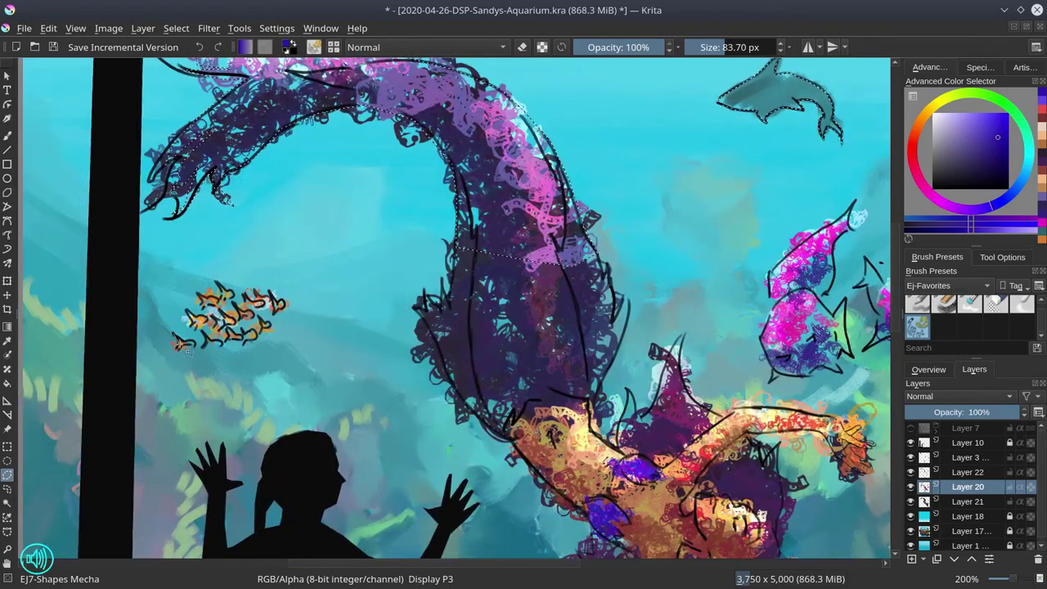
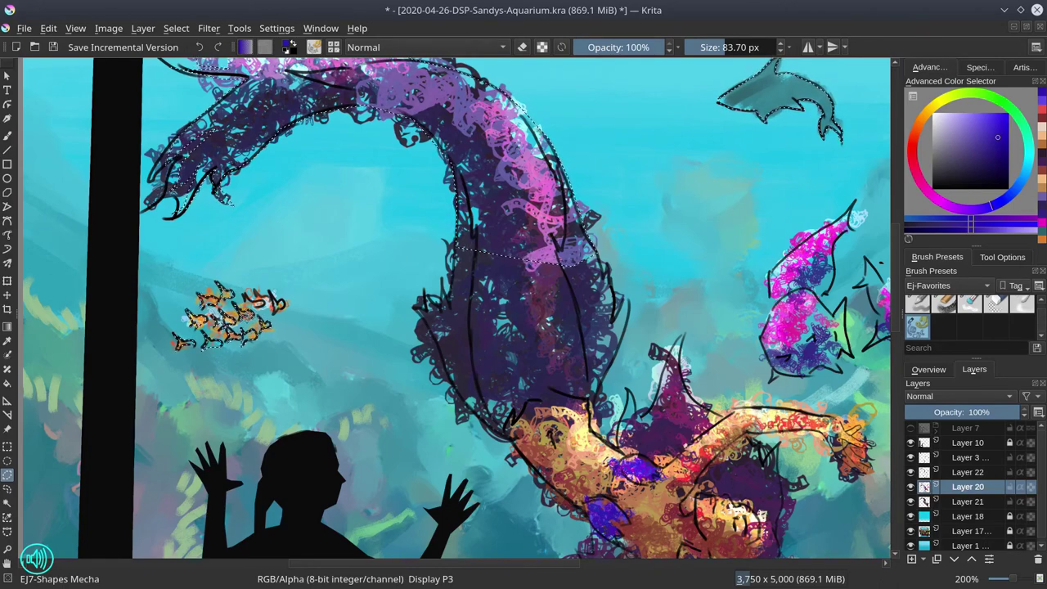
# Step: Add the small red fish next to the black window frame to the selection by tracing its outline
pyautogui.scroll(3, 242, 300)
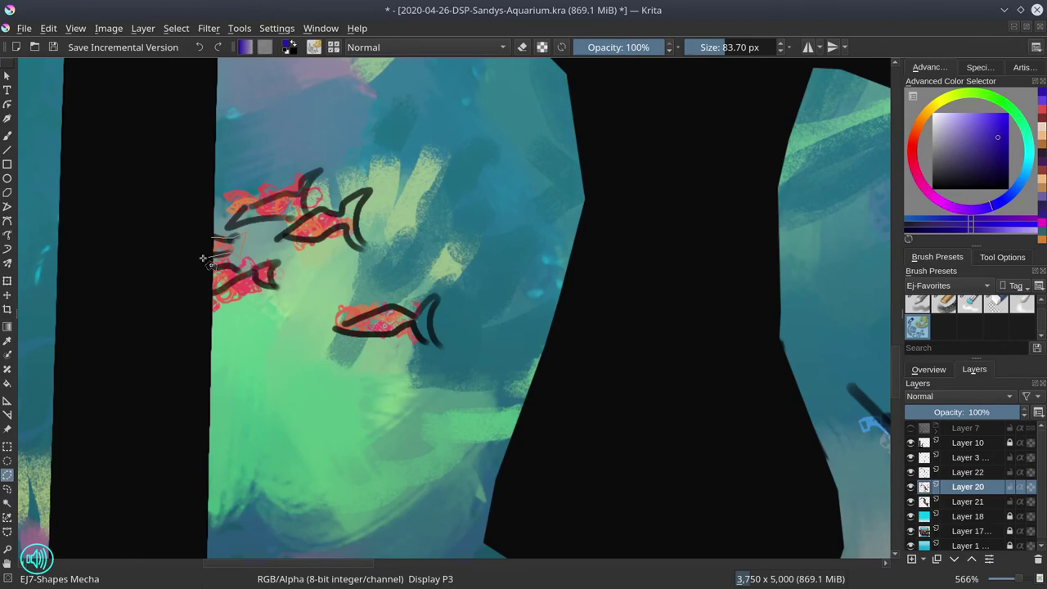
pyautogui.click(203, 259)
pyautogui.click(192, 277)
pyautogui.click(275, 261)
pyautogui.click(273, 288)
pyautogui.click(195, 295)
# Step: Add the two uppermost red fish near the window frame to the selection
pyautogui.click(230, 227)
pyautogui.click(302, 191)
pyautogui.click(321, 170)
pyautogui.moveTo(320, 196)
pyautogui.mouseDown()
pyautogui.moveTo(335, 211)
pyautogui.moveTo(373, 188)
pyautogui.moveTo(358, 243)
pyautogui.mouseUp()
pyautogui.click(345, 228)
pyautogui.click(279, 239)
# Step: Add the remaining red fish nearest the girl to the selection by tracing its body and tail
pyautogui.click(342, 327)
pyautogui.click(385, 307)
pyautogui.click(415, 317)
pyautogui.click(436, 296)
pyautogui.click(429, 320)
pyautogui.click(440, 346)
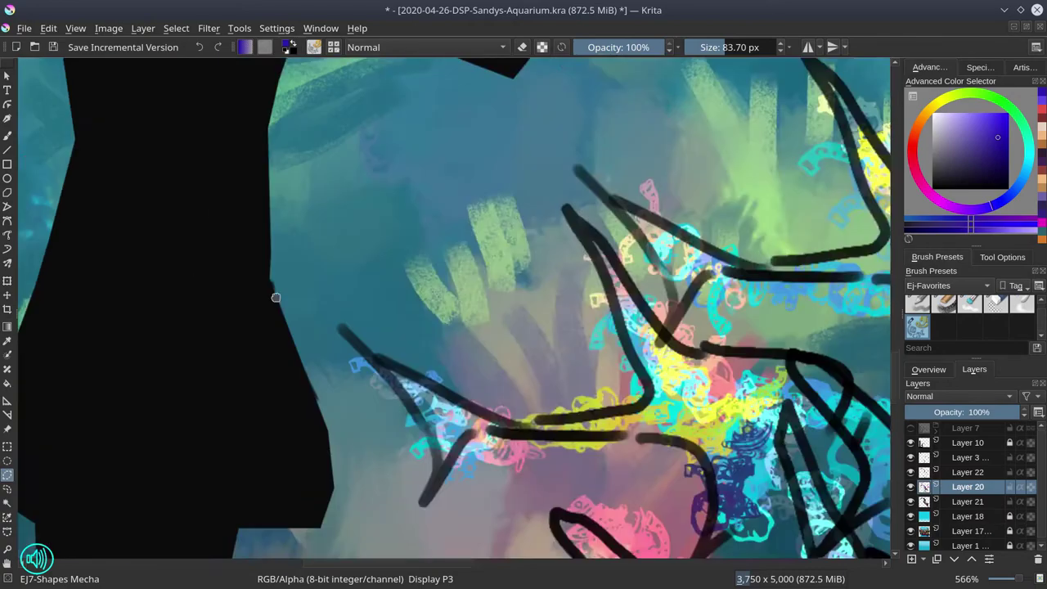
# Step: Trace a polygonal selection along the tails, fins and underside of the large cyan and yellow fish school
pyautogui.press('-')
pyautogui.moveTo(201, 246)
pyautogui.mouseDown()
pyautogui.moveTo(260, 366)
pyautogui.moveTo(454, 337)
pyautogui.mouseUp()
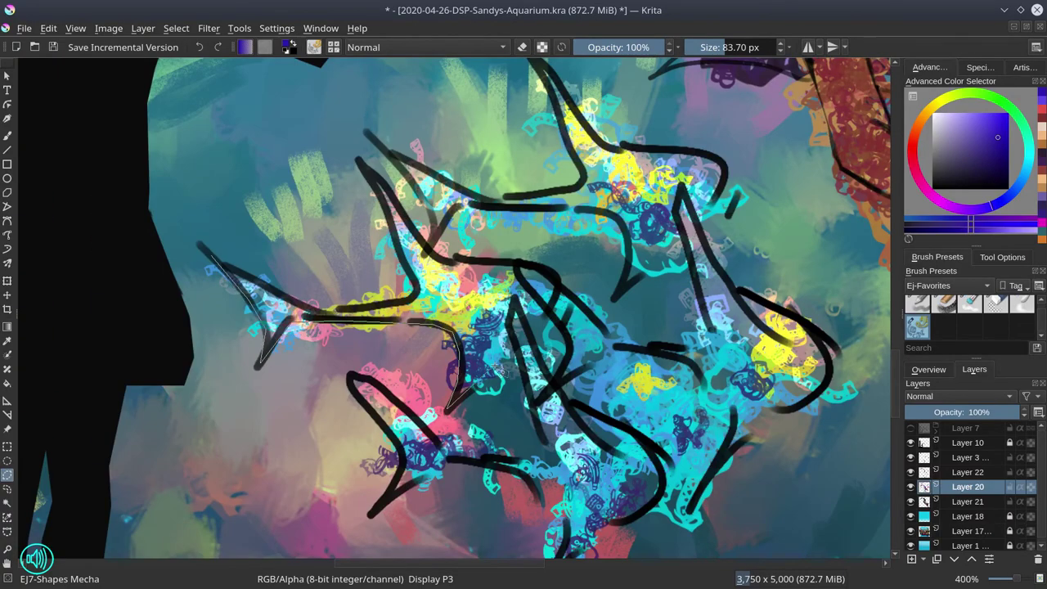
pyautogui.moveTo(350, 375); pyautogui.dragTo(395, 440)
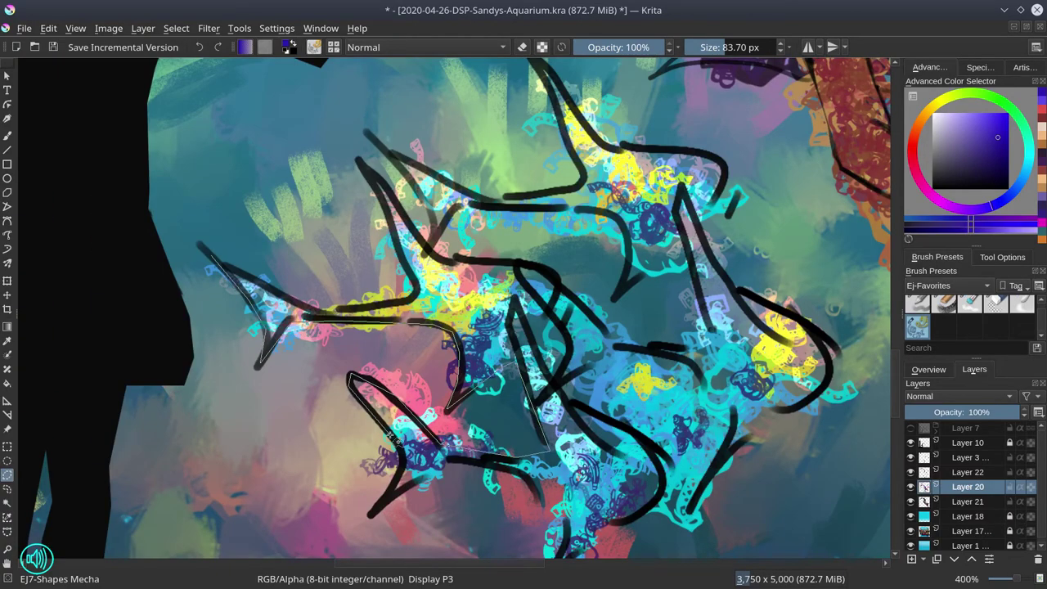
pyautogui.click(423, 485)
pyautogui.click(469, 464)
pyautogui.click(528, 479)
pyautogui.moveTo(528, 478); pyautogui.dragTo(532, 427)
pyautogui.click(516, 457)
pyautogui.click(489, 521)
pyautogui.click(536, 461)
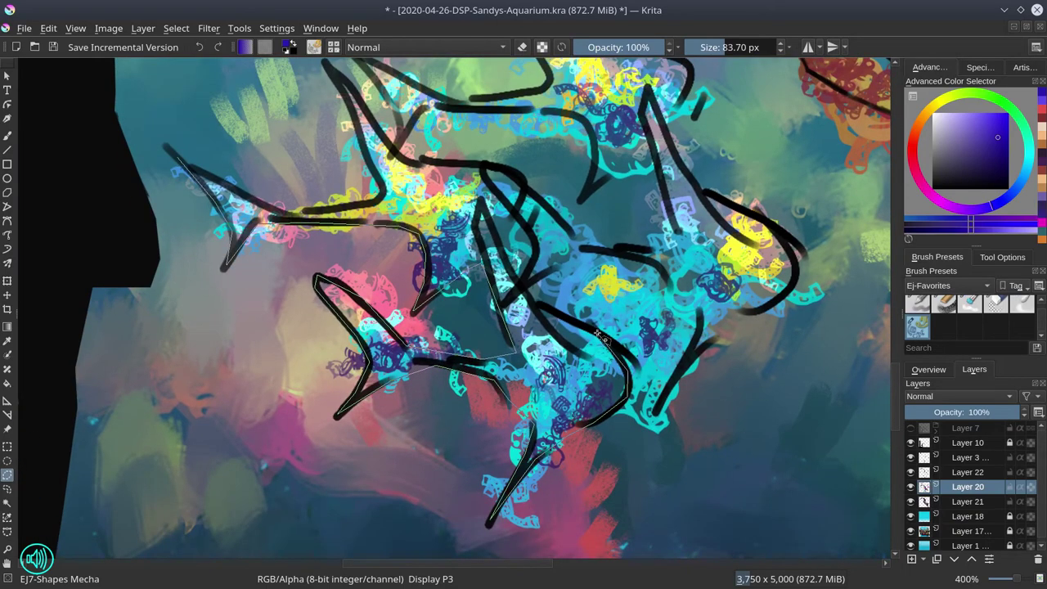
# Step: Continue the outline around the foremost cyan fish's head and back fin, and close the selection across the school
pyautogui.click(784, 296)
pyautogui.click(799, 257)
pyautogui.click(705, 191)
pyautogui.moveTo(705, 192); pyautogui.dragTo(759, 291)
pyautogui.click(735, 256)
pyautogui.doubleClick(744, 174)
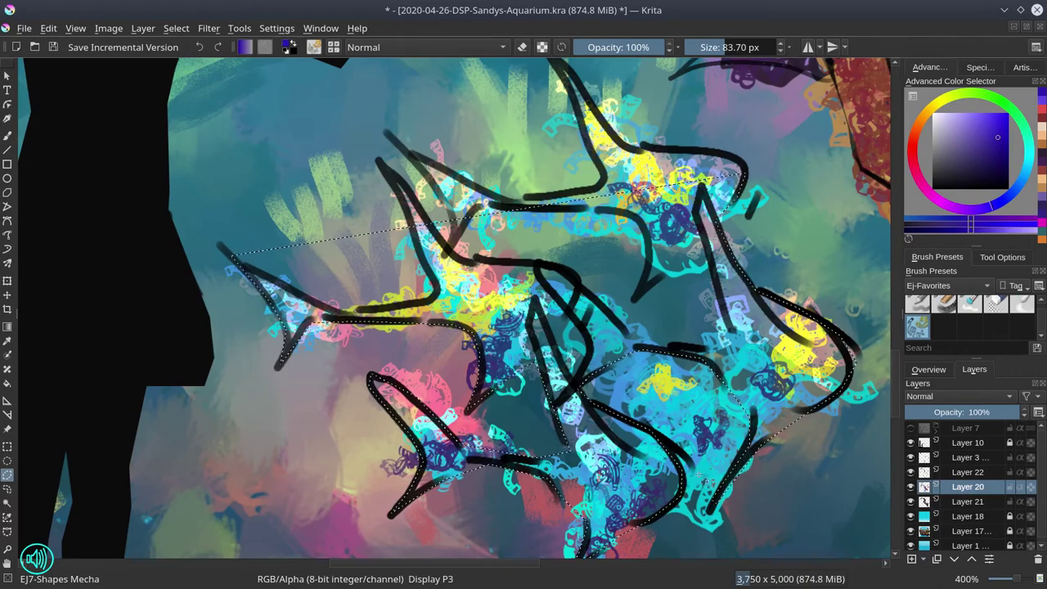
# Step: Subtract the gap between the overlapping fish in the middle of the school from the selection
pyautogui.click(1003, 257)
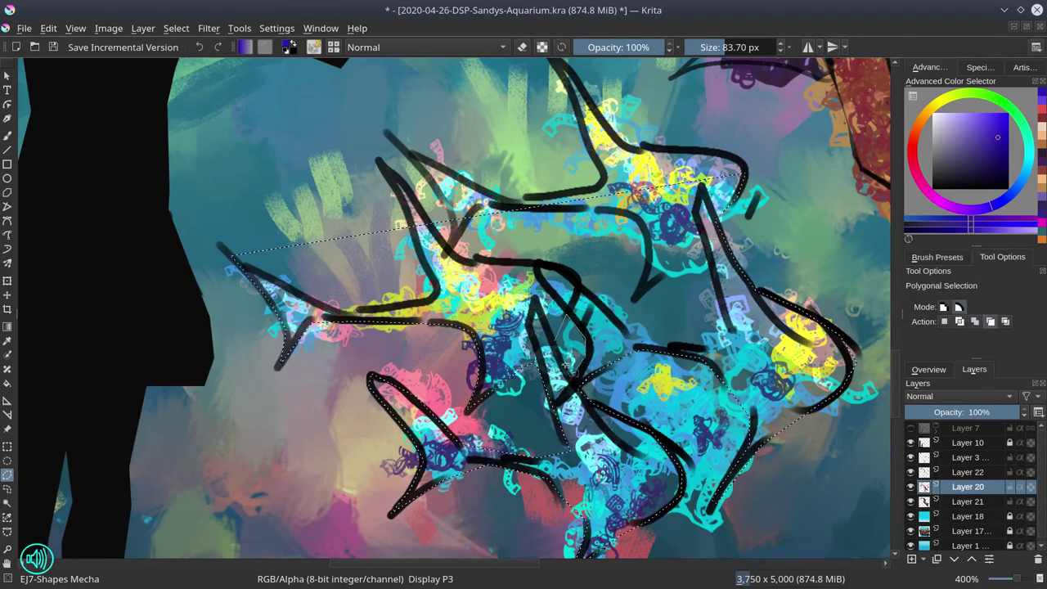
pyautogui.doubleClick(557, 341)
# Step: Switch the Polygonal Selection to add mode and trace the tall back fin of the middle fish in the school
pyautogui.press('a')
pyautogui.click(443, 234)
pyautogui.click(405, 211)
pyautogui.click(381, 161)
pyautogui.click(436, 229)
pyautogui.click(446, 207)
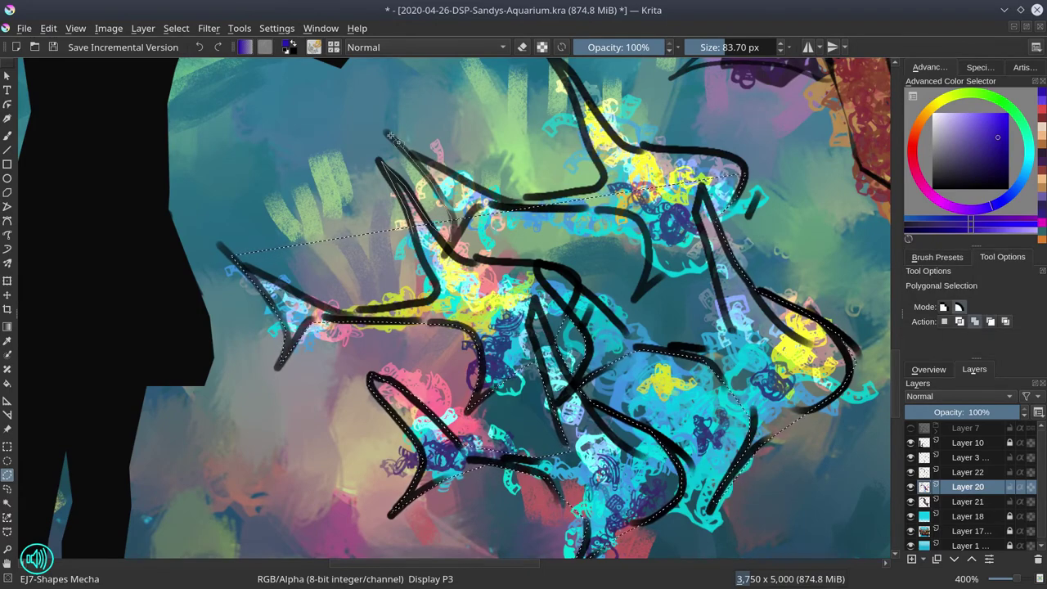
# Step: Add the uppermost fish of the school to the selection, tracing its tail, back, tall back fin and head
pyautogui.click(388, 135)
pyautogui.click(506, 200)
pyautogui.moveTo(604, 181); pyautogui.dragTo(605, 236)
pyautogui.click(605, 235)
pyautogui.click(548, 104)
pyautogui.click(640, 202)
pyautogui.click(720, 207)
pyautogui.click(746, 221)
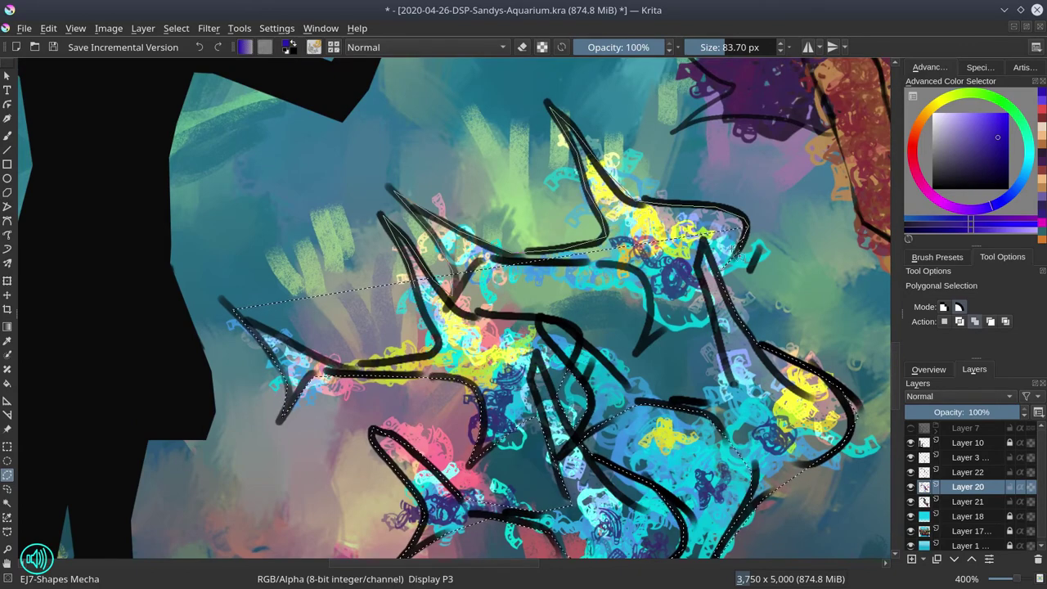
pyautogui.doubleClick(725, 268)
# Step: Subtract the background above the leftmost fish's tail and back fin from the selection
pyautogui.press('s')
pyautogui.click(258, 262)
pyautogui.click(236, 309)
pyautogui.click(347, 365)
pyautogui.click(430, 355)
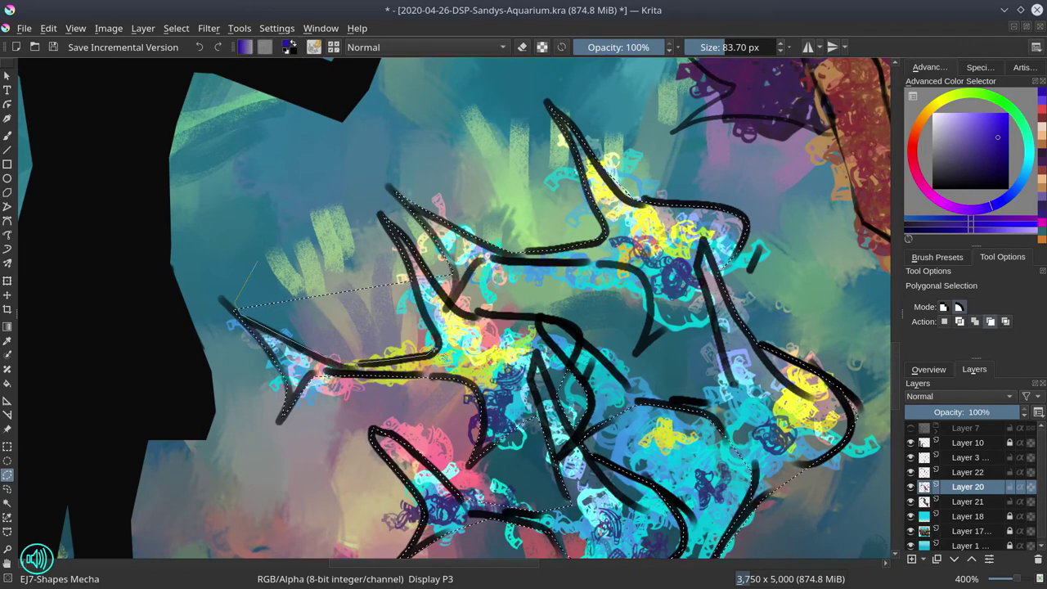
pyautogui.click(439, 339)
pyautogui.click(424, 313)
pyautogui.doubleClick(403, 273)
# Step: Subtract the gap enclosed by the upper fish's underside and the backs of the fish below it from the selection
pyautogui.click(477, 310)
pyautogui.click(540, 316)
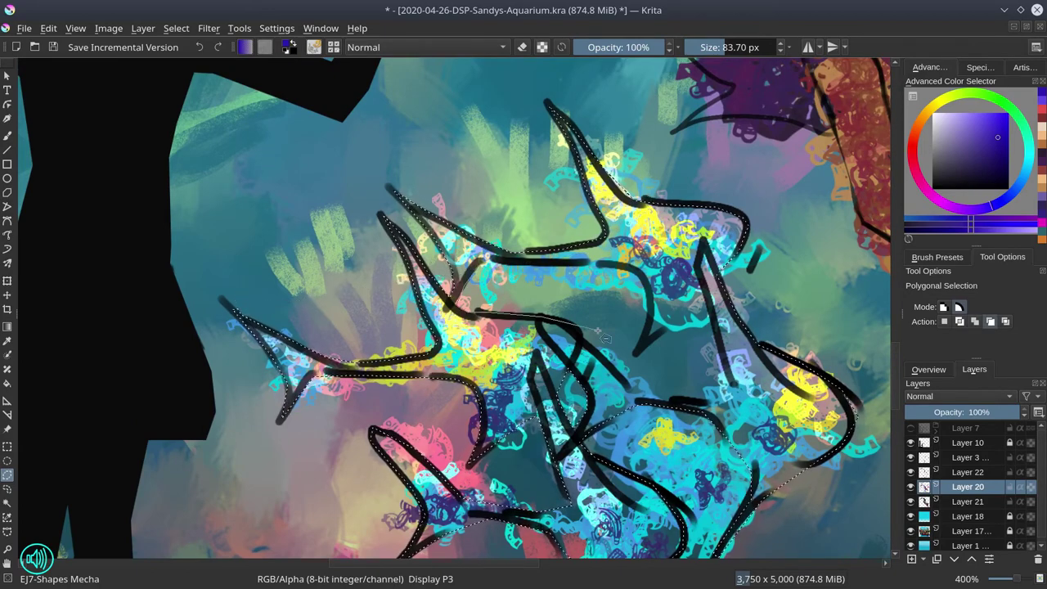
pyautogui.click(582, 336)
pyautogui.click(628, 384)
pyautogui.click(710, 402)
pyautogui.click(731, 384)
pyautogui.click(705, 275)
pyautogui.click(637, 352)
pyautogui.click(652, 308)
pyautogui.click(641, 273)
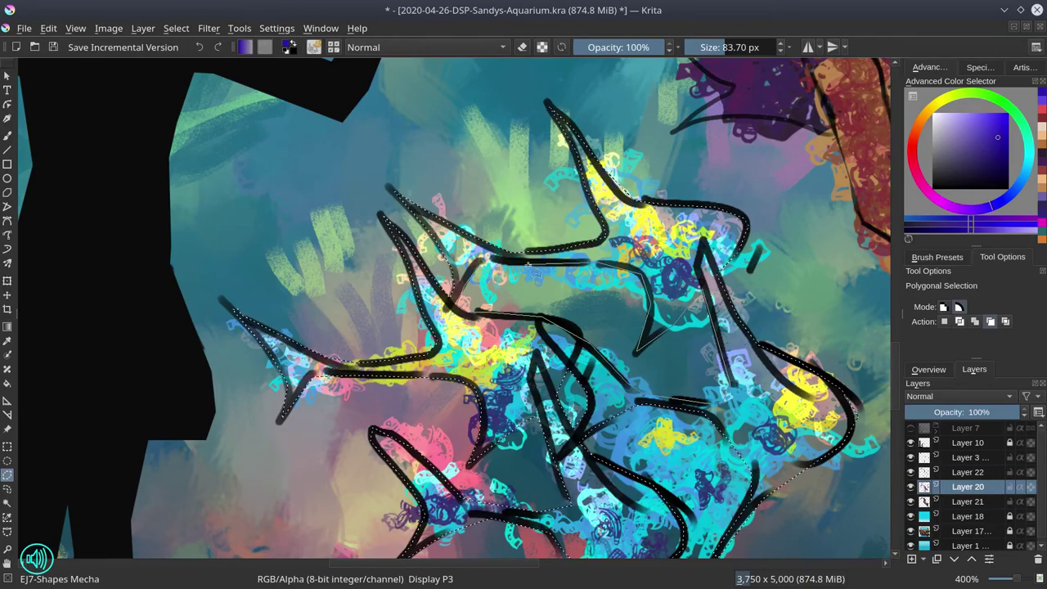
pyautogui.doubleClick(473, 275)
# Step: Add the two overlapping magenta fish to the selection, tracing their bodies, fins and tail
pyautogui.scroll(-3, 441, 352)
pyautogui.scroll(3, 606, 180)
pyautogui.moveTo(467, 156); pyautogui.dragTo(458, 286)
pyautogui.press('a')
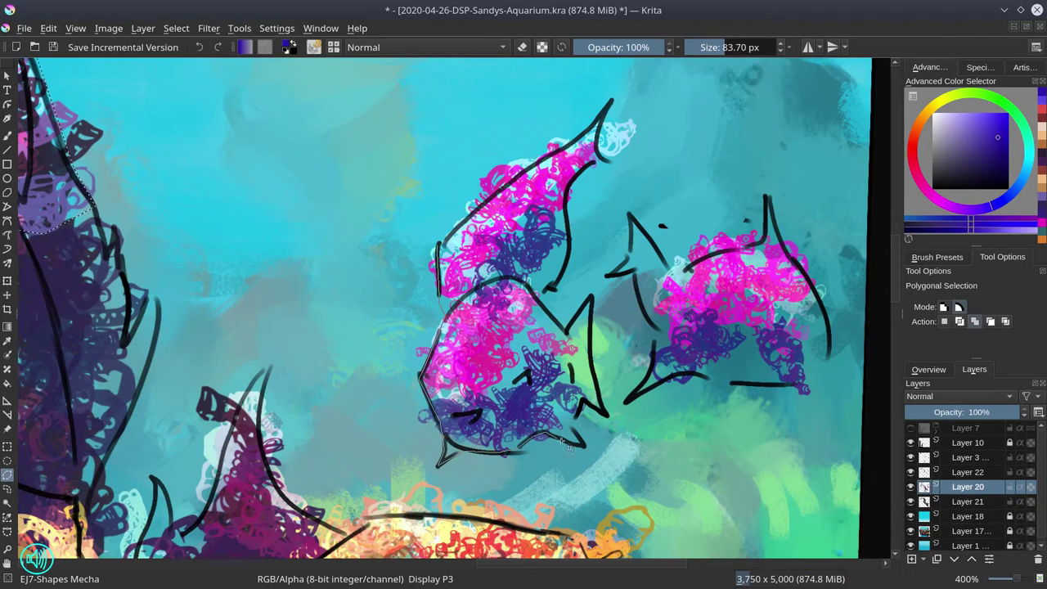
pyautogui.click(565, 202)
pyautogui.click(571, 181)
pyautogui.click(594, 163)
pyautogui.click(610, 160)
pyautogui.click(597, 147)
pyautogui.click(612, 100)
pyautogui.click(586, 133)
pyautogui.click(440, 243)
# Step: Add the third magenta fish to the selection, following its tail, belly, head and pointed back fin
pyautogui.click(630, 214)
pyautogui.click(632, 251)
pyautogui.click(607, 276)
pyautogui.click(634, 270)
pyautogui.click(655, 331)
pyautogui.click(626, 403)
pyautogui.click(683, 374)
pyautogui.click(804, 381)
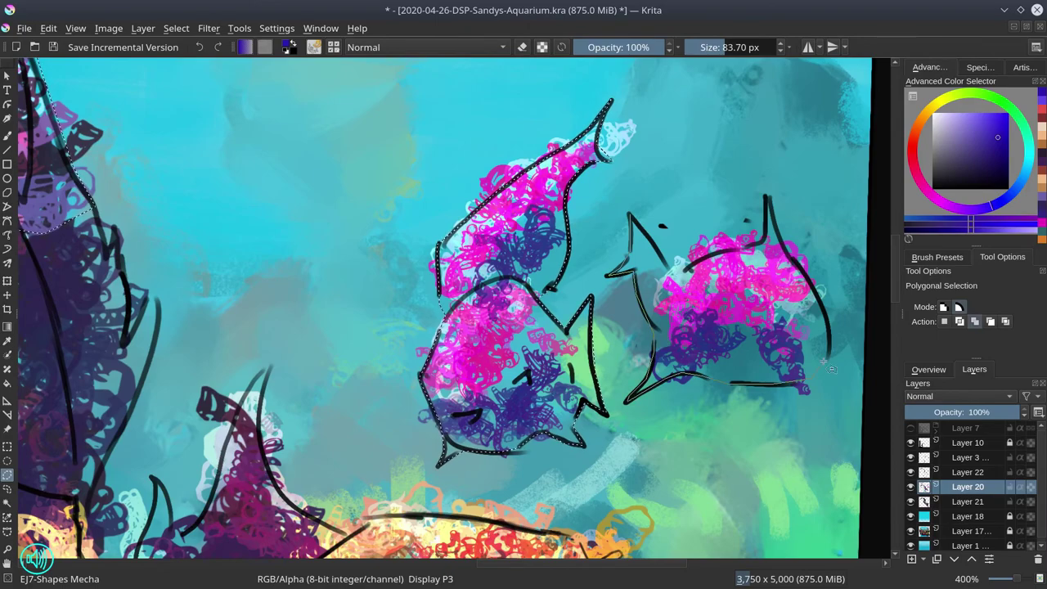
pyautogui.click(830, 351)
pyautogui.click(790, 255)
pyautogui.click(767, 197)
pyautogui.click(765, 241)
pyautogui.click(687, 268)
pyautogui.click(666, 264)
pyautogui.click(630, 215)
# Step: Start adding the mermaid's lower body to the selection, tracing the spiky hip fin and outer tail edge to her waist
pyautogui.moveTo(562, 175); pyautogui.dragTo(517, 391)
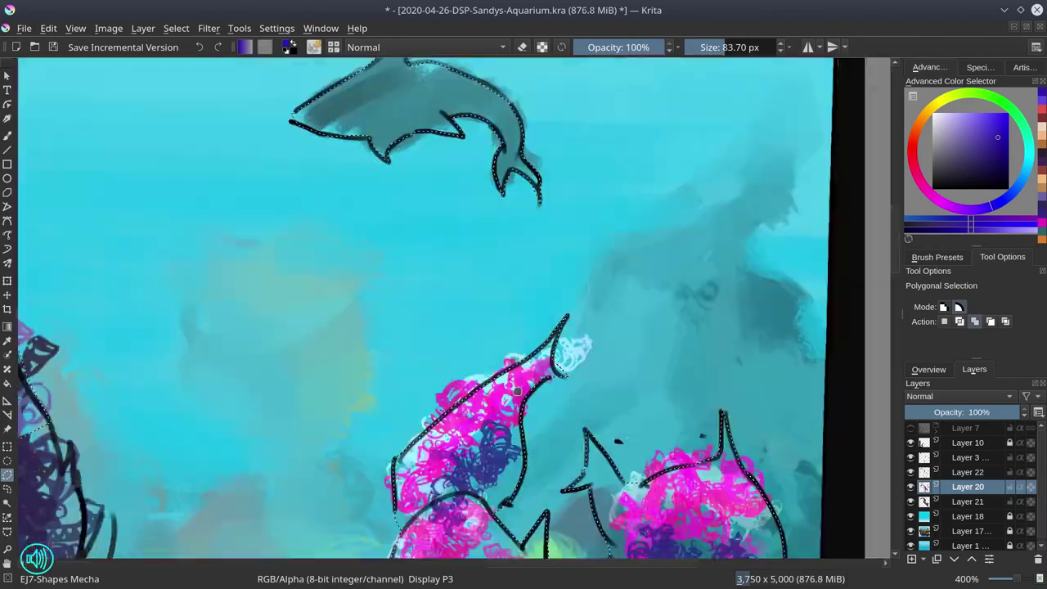
pyautogui.scroll(-3, 517, 391)
pyautogui.scroll(1, 338, 230)
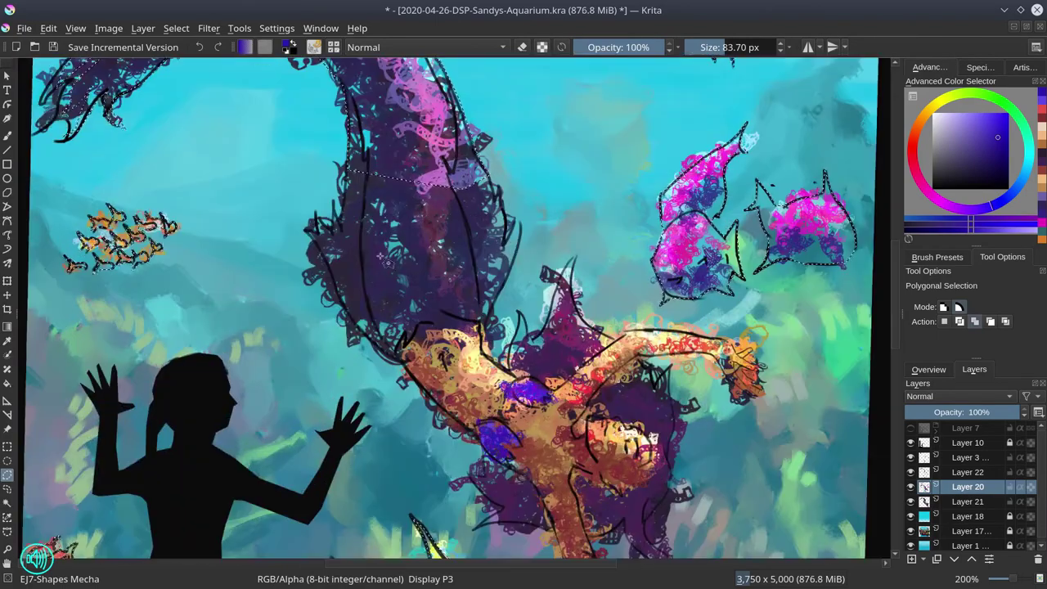
pyautogui.click(339, 229)
pyautogui.click(334, 213)
pyautogui.click(329, 228)
pyautogui.click(316, 213)
pyautogui.click(306, 231)
pyautogui.click(317, 240)
pyautogui.click(336, 294)
pyautogui.click(399, 361)
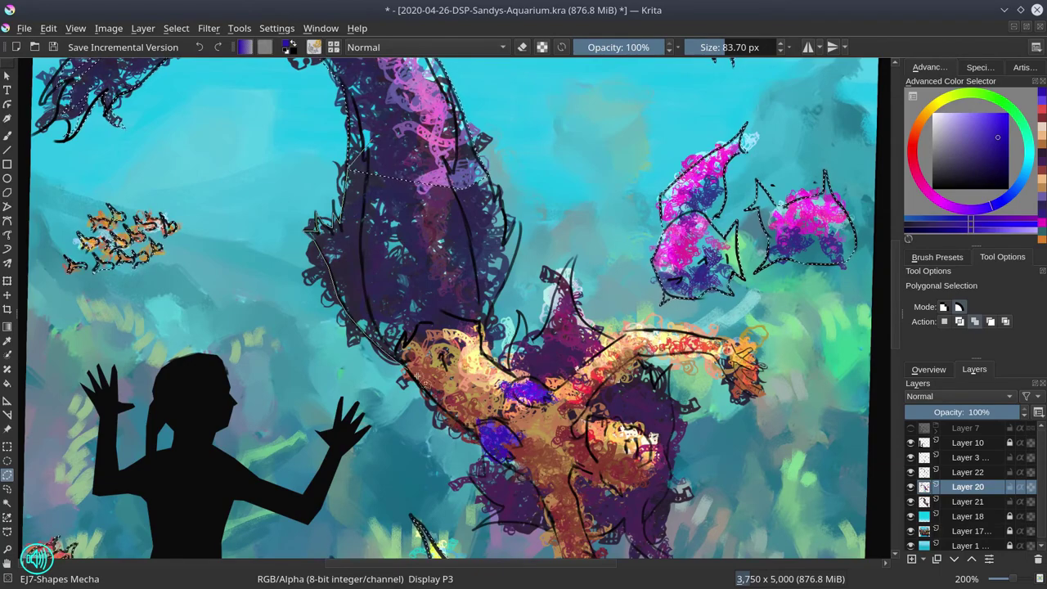
# Step: Continue the mermaid's outline along her torso, the hair strands beneath it and the underside of her lower arm
pyautogui.click(437, 400)
pyautogui.click(475, 430)
pyautogui.click(491, 456)
pyautogui.click(469, 474)
pyautogui.click(503, 510)
pyautogui.click(475, 529)
pyautogui.click(499, 521)
pyautogui.moveTo(527, 526); pyautogui.dragTo(337, 271)
pyautogui.click(360, 275)
pyautogui.click(381, 327)
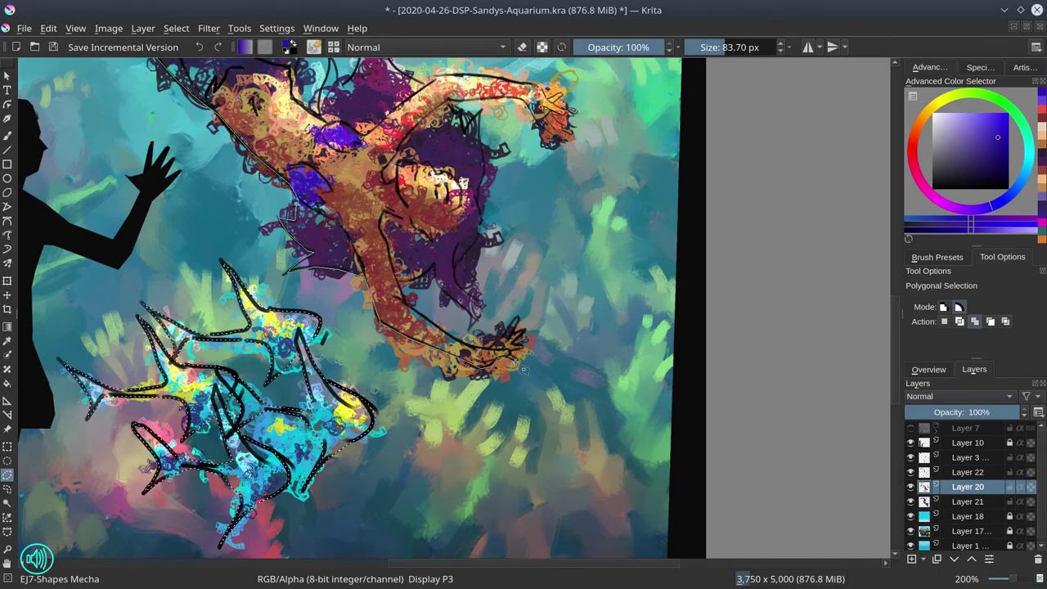
# Step: Trace the mermaid's lower hand and the inner edge of that arm back to her hair
pyautogui.click(519, 321)
pyautogui.click(501, 347)
pyautogui.click(405, 304)
pyautogui.moveTo(406, 282); pyautogui.dragTo(429, 329)
pyautogui.click(426, 329)
# Step: Outline the mermaid's hair tips around her head and the underside of her raised arm
pyautogui.click(457, 311)
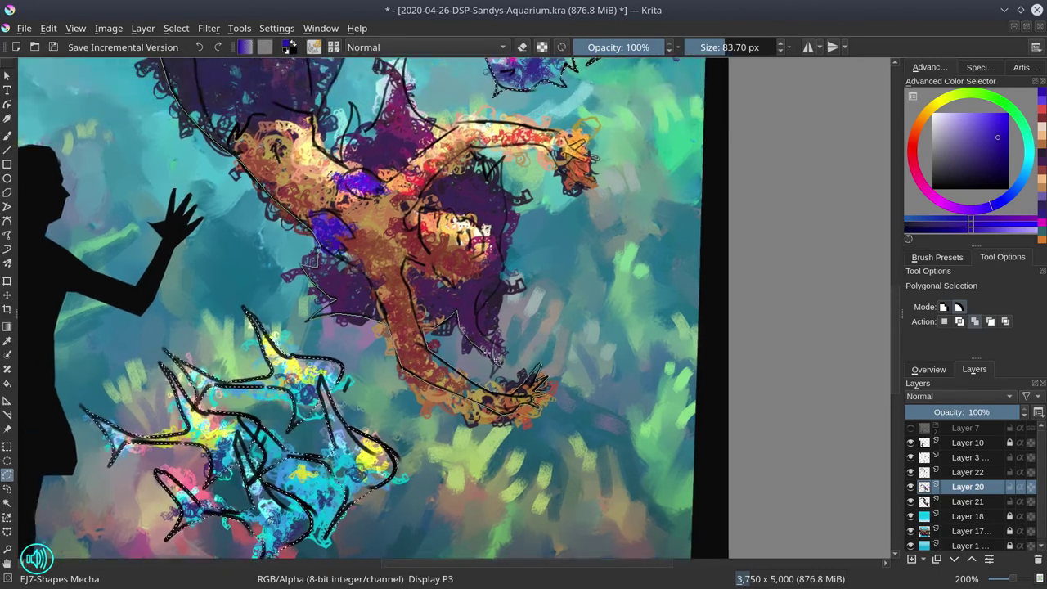
pyautogui.click(464, 337)
pyautogui.click(495, 374)
pyautogui.click(478, 323)
pyautogui.click(504, 267)
pyautogui.click(508, 206)
pyautogui.click(504, 160)
pyautogui.click(489, 178)
pyautogui.click(473, 150)
pyautogui.click(551, 153)
pyautogui.click(562, 173)
# Step: Trace the fingers of the mermaid's raised hand and the upper edge of that arm back toward the shoulder
pyautogui.moveTo(563, 173); pyautogui.dragTo(565, 332)
pyautogui.scroll(3, 565, 331)
pyautogui.click(631, 375)
pyautogui.click(660, 350)
pyautogui.click(604, 304)
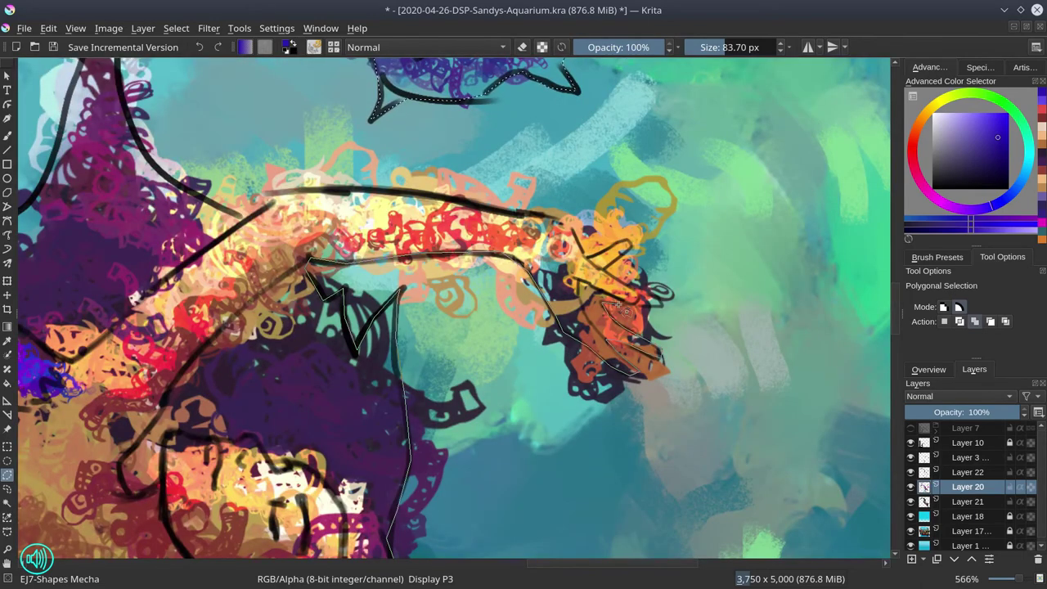
pyautogui.click(661, 305)
pyautogui.click(657, 296)
pyautogui.click(603, 270)
pyautogui.click(631, 242)
pyautogui.click(587, 258)
pyautogui.click(559, 217)
pyautogui.click(468, 199)
pyautogui.click(352, 188)
pyautogui.click(270, 197)
pyautogui.click(246, 216)
# Step: Finish the mermaid's outline past the hair spikes and up the inner hip fin, and close the selection at the tail
pyautogui.moveTo(252, 236); pyautogui.dragTo(496, 419)
pyautogui.scroll(-1, 496, 419)
pyautogui.scroll(-1, 495, 419)
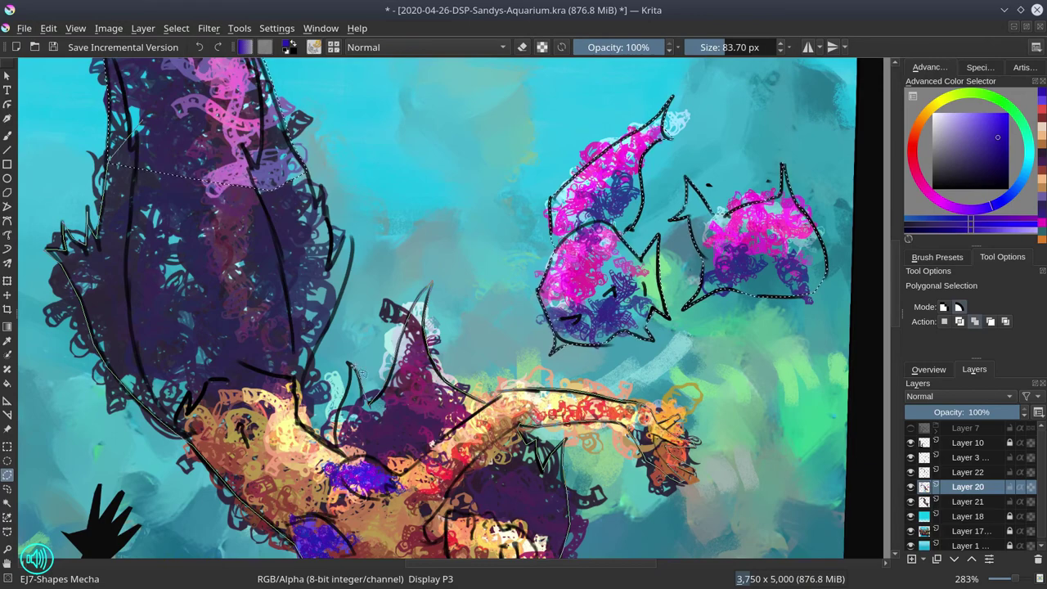
pyautogui.click(300, 379)
pyautogui.click(334, 308)
pyautogui.click(352, 247)
pyautogui.click(349, 226)
pyautogui.click(330, 268)
pyautogui.click(324, 186)
pyautogui.press('Return')
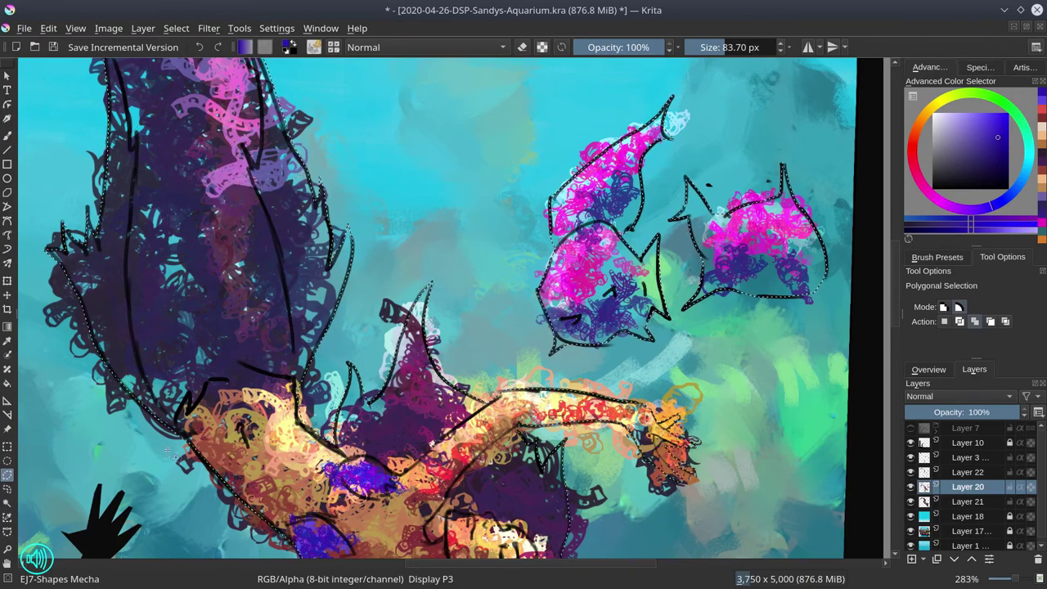
# Step: Save the document, hide Layers 18, 17, 10 and 3, and make Layer 1 active
pyautogui.press('2')
pyautogui.hotkey('ctrl', 's')
pyautogui.click(911, 516)
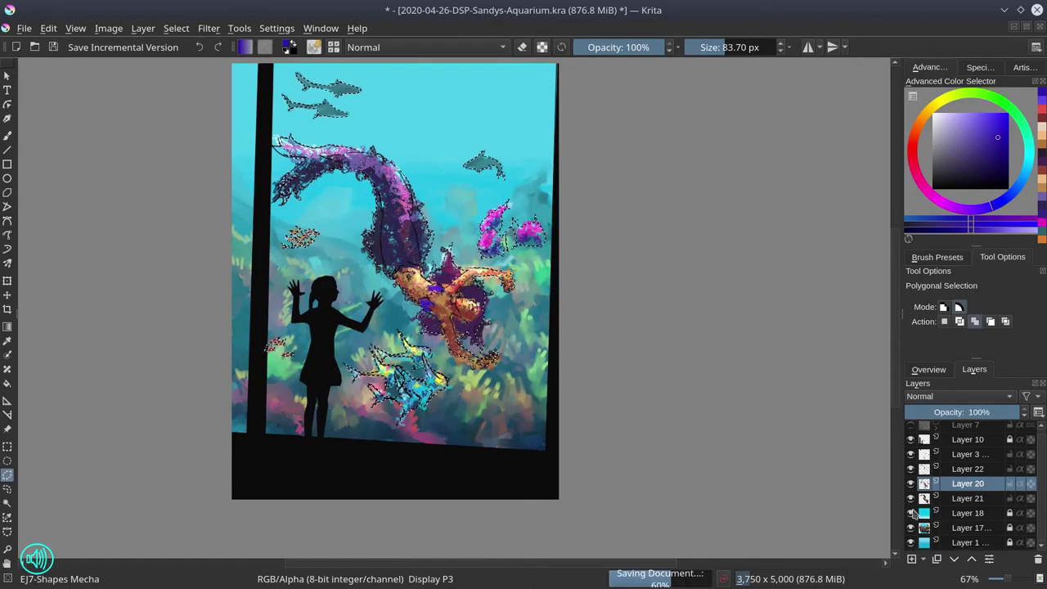
pyautogui.click(911, 531)
pyautogui.click(967, 546)
pyautogui.click(910, 441)
pyautogui.click(911, 455)
# Step: Copy the merged visible artwork inside the selection, paste it as a new layer and raise it above Layer 18
pyautogui.click(48, 29)
pyautogui.click(89, 152)
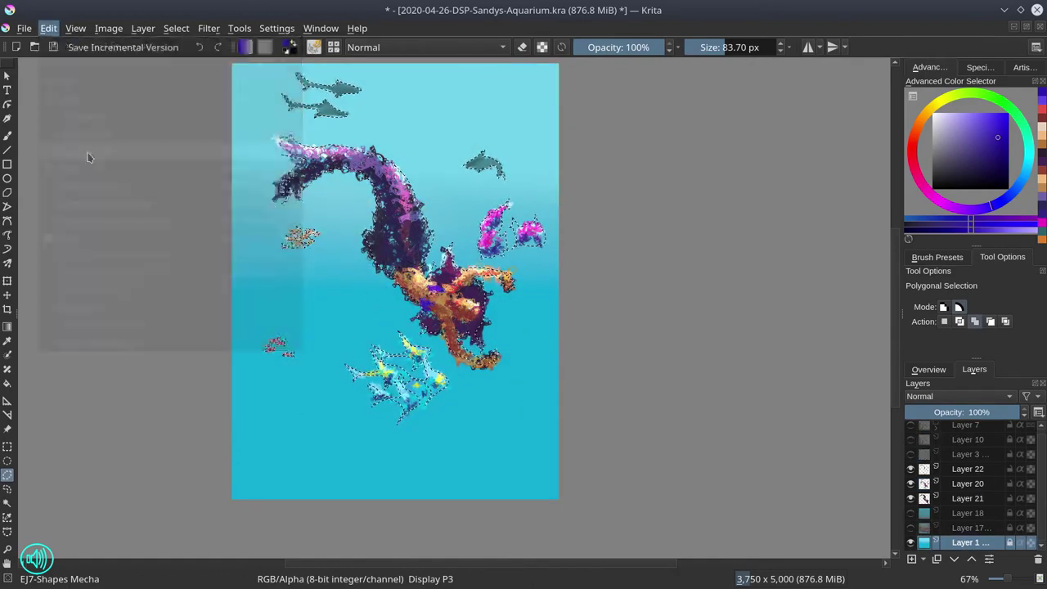
pyautogui.click(48, 29)
pyautogui.click(68, 168)
pyautogui.click(972, 559)
pyautogui.click(973, 561)
# Step: Show Layers 18, 17 and 3 again
pyautogui.click(911, 513)
pyautogui.click(911, 528)
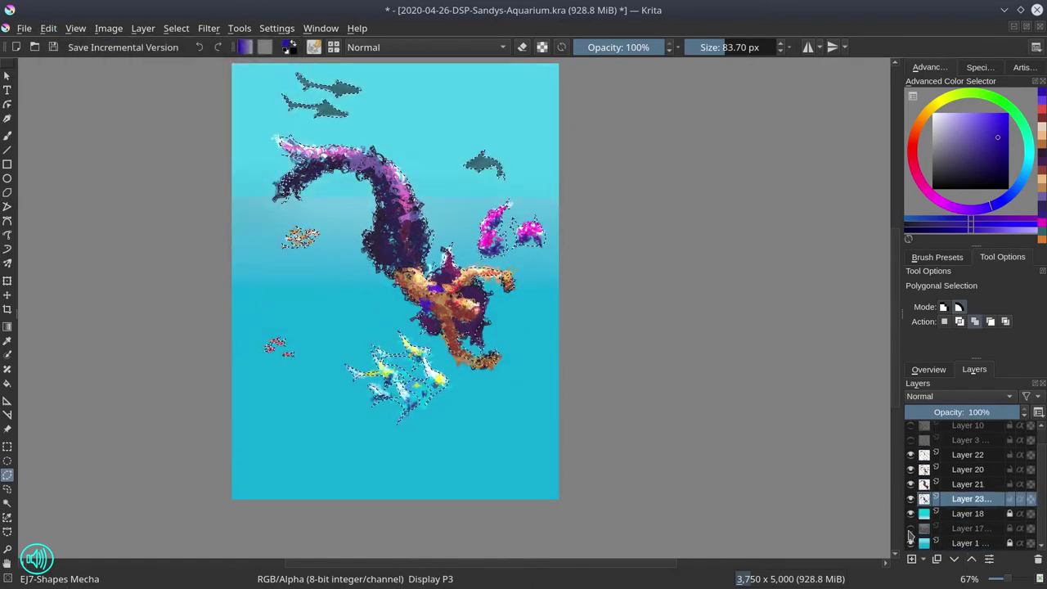
pyautogui.click(911, 440)
# Step: Delete everything outside the creature selection on Layer 3, and invert the selection back to the creatures
pyautogui.click(964, 442)
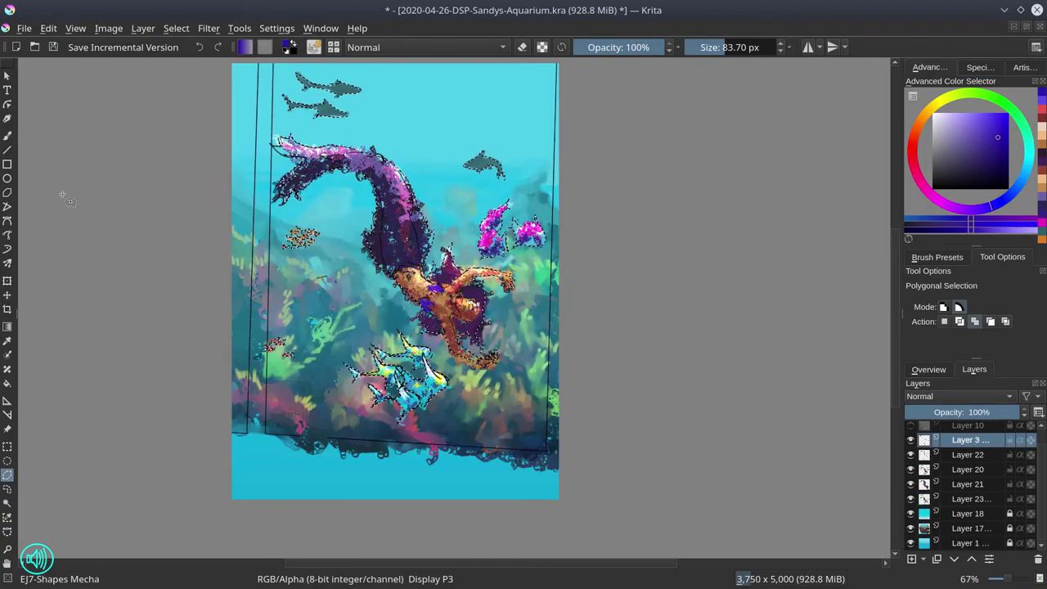
pyautogui.click(176, 29)
pyautogui.click(177, 95)
pyautogui.press('Delete')
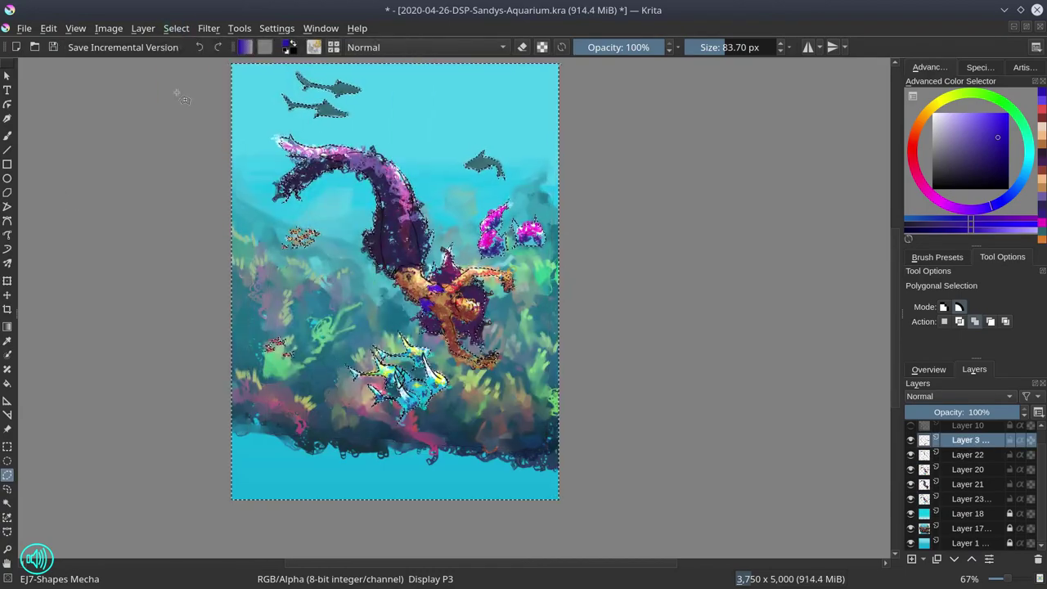
pyautogui.click(46, 31)
pyautogui.moveTo(176, 28)
pyautogui.click(196, 95)
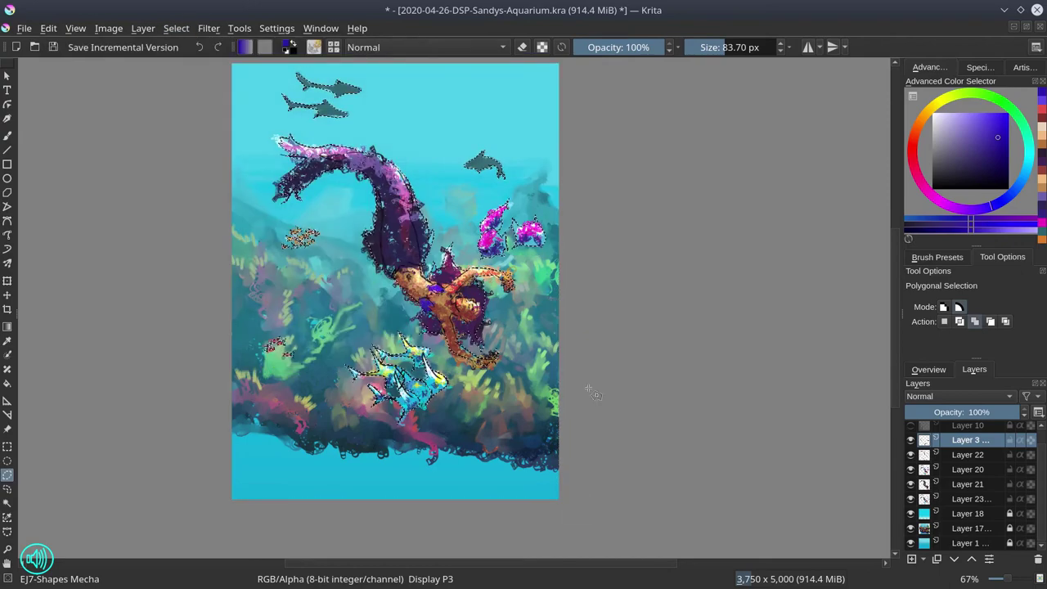
# Step: Duplicate Layer 3 twice and merge the copies with the original layer
pyautogui.rightClick(985, 443)
pyautogui.click(915, 204)
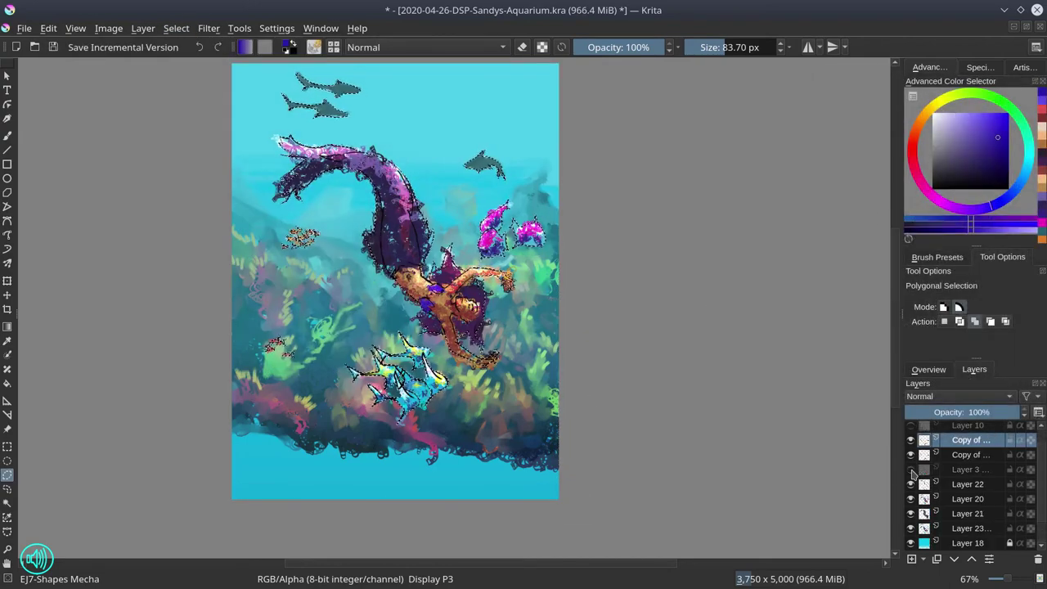
pyautogui.click(912, 471)
pyautogui.keyDown('shift'); pyautogui.click(977, 474); pyautogui.keyUp('shift')
pyautogui.rightClick(978, 475)
pyautogui.click(937, 380)
# Step: Merge the creature layers from Layer 3 down to Layer 23 into one, and hide all other layers
pyautogui.click(1003, 412)
pyautogui.keyDown('shift'); pyautogui.click(980, 501); pyautogui.keyUp('shift')
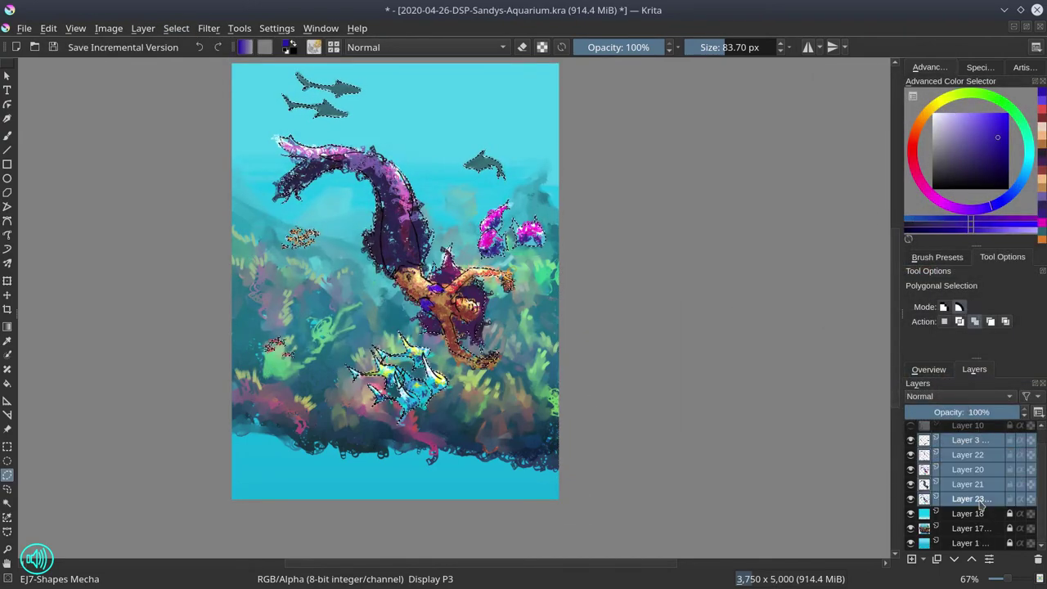
pyautogui.rightClick(981, 503)
pyautogui.click(945, 402)
pyautogui.keyDown('shift'); pyautogui.click(912, 457); pyautogui.keyUp('shift')
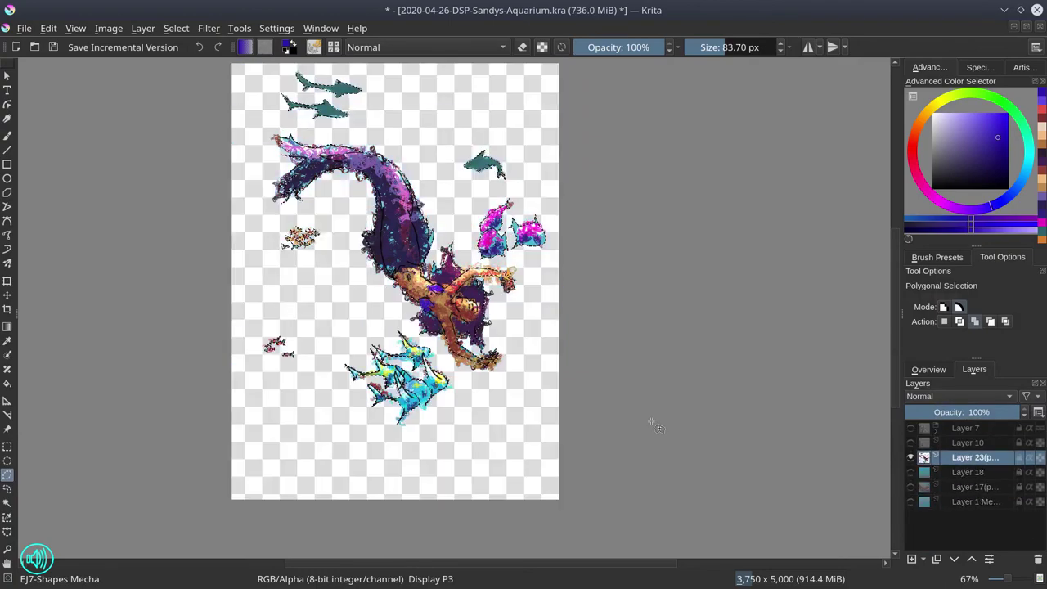
# Step: Invert the selection, cut the stray paint outside the creature outlines on the merged layer, and deselect
pyautogui.click(170, 32)
pyautogui.click(197, 103)
pyautogui.click(54, 29)
pyautogui.click(65, 84)
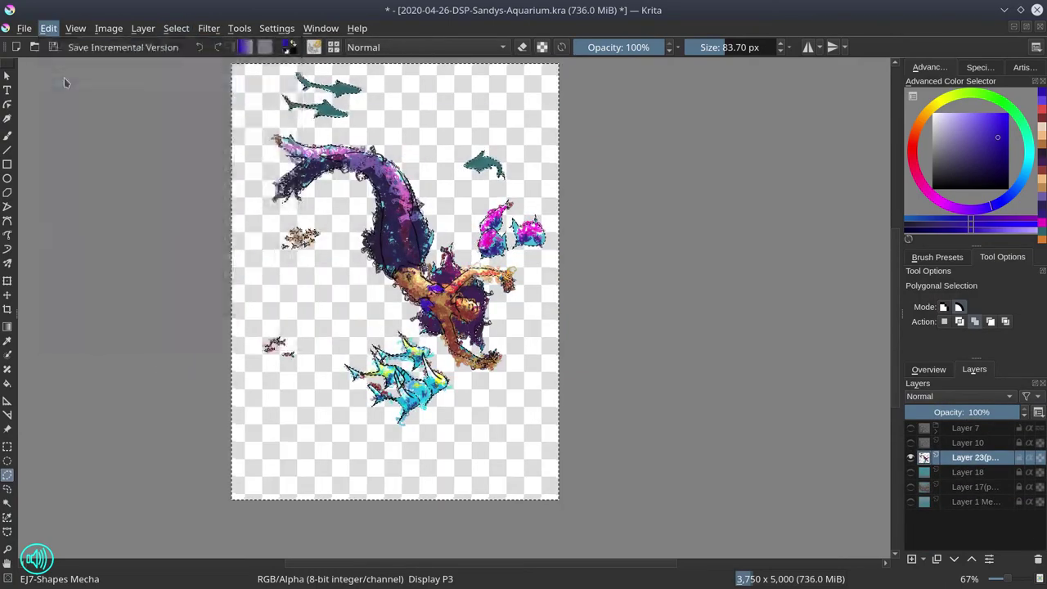
pyautogui.click(168, 31)
pyautogui.click(172, 59)
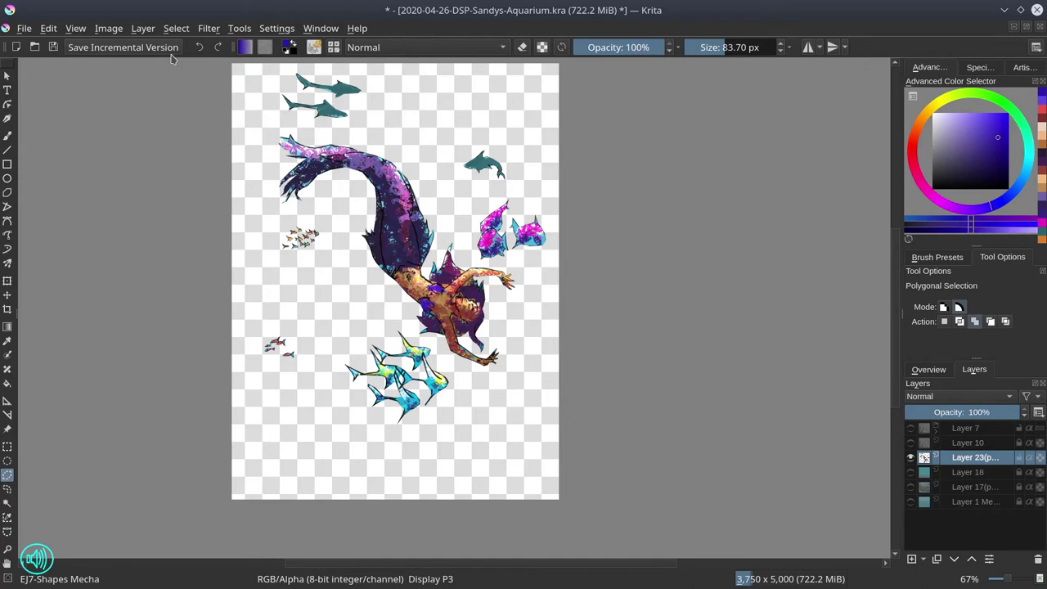
# Step: Save the document and choose the EJ3 Blender Textured Soft Copy brush preset
pyautogui.click(53, 48)
pyautogui.click(946, 259)
pyautogui.click(972, 310)
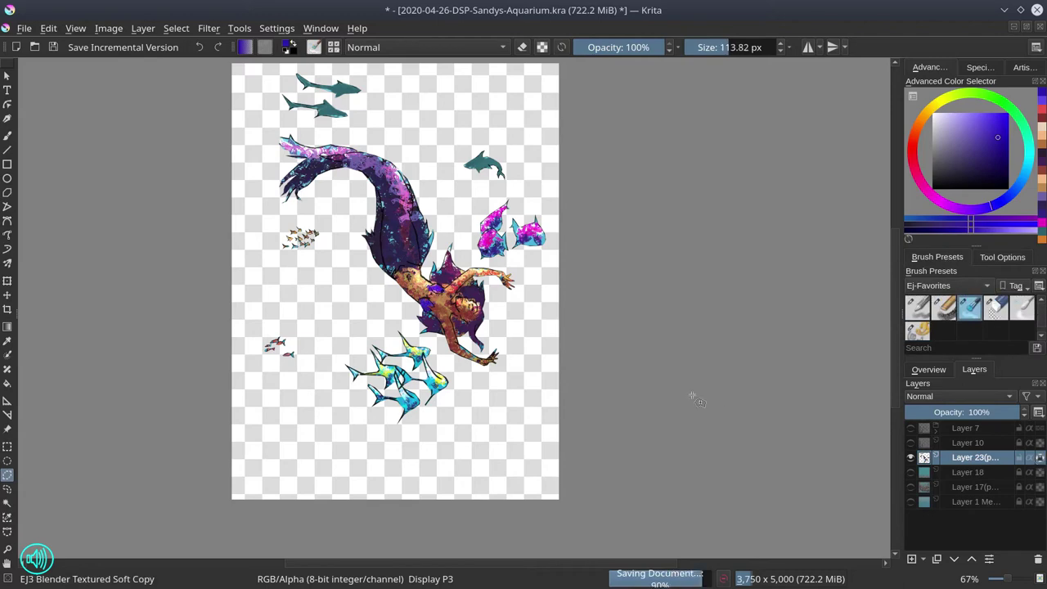
# Step: Blend the small red fish and the small orange fish school with the Freehand Brush at a size of about 22 px
pyautogui.click(7, 136)
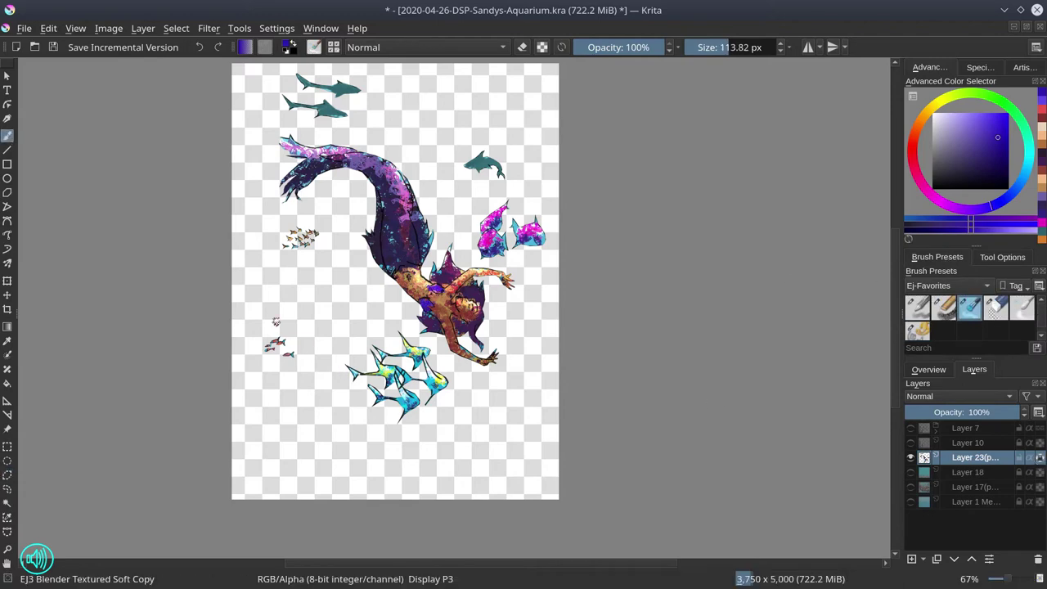
pyautogui.scroll(2, 298, 330)
pyautogui.moveTo(298, 330); pyautogui.dragTo(249, 330)
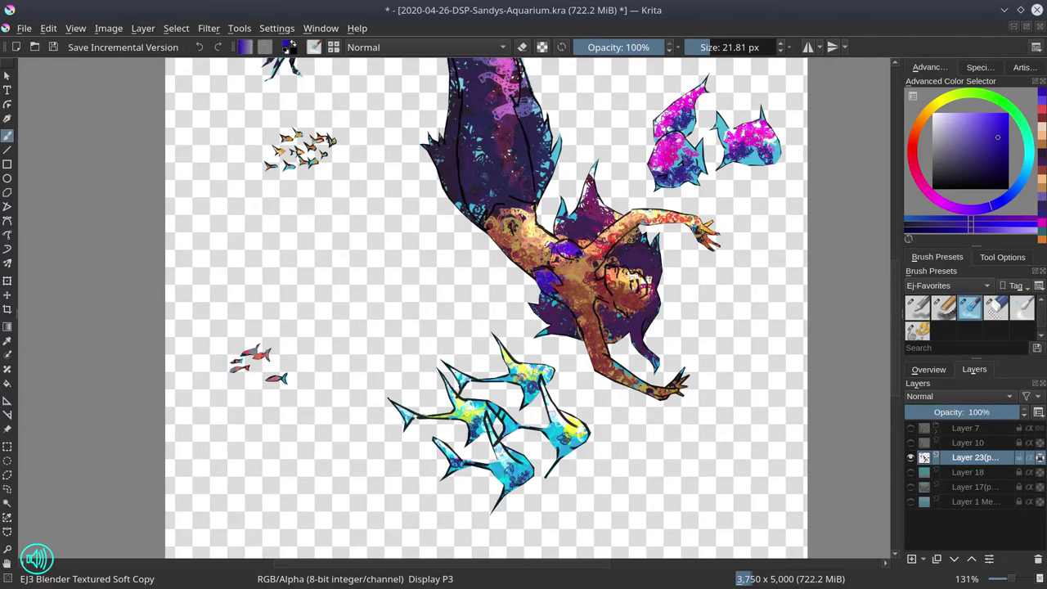
pyautogui.scroll(3, 249, 377)
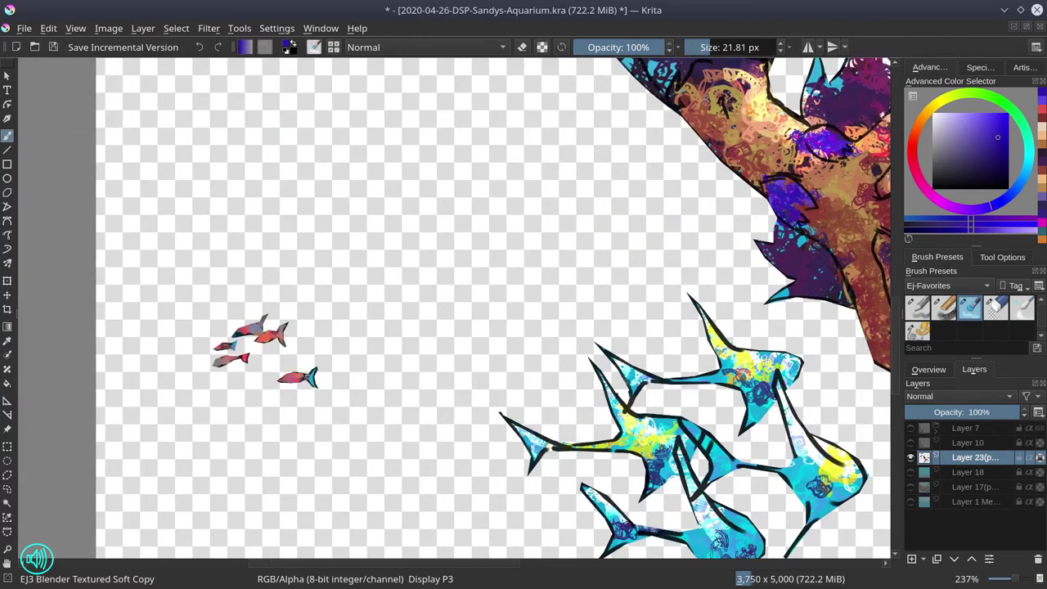
pyautogui.scroll(-2, 421, 250)
pyautogui.scroll(2, 414, 221)
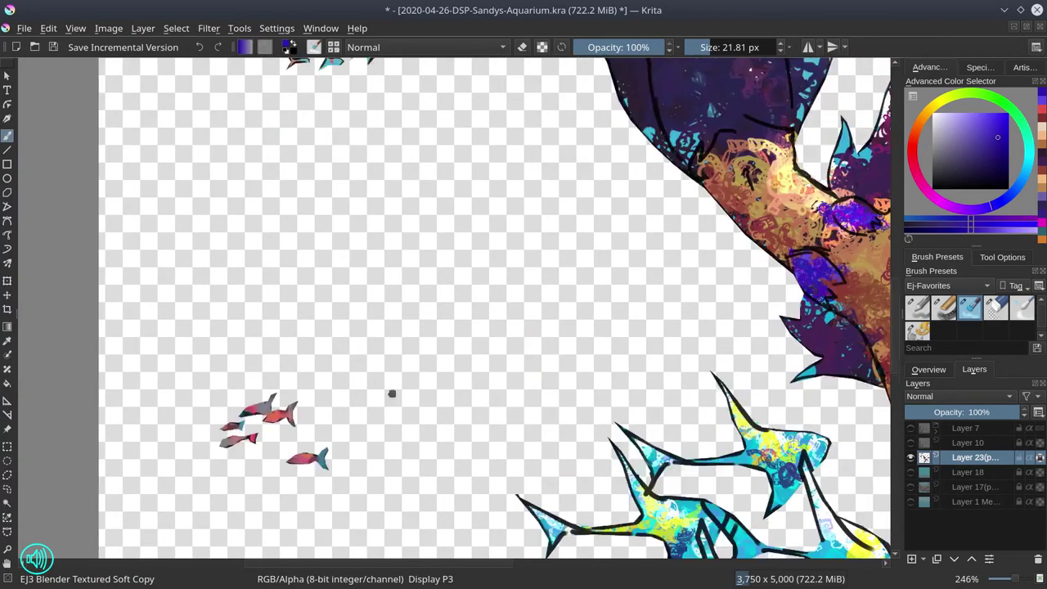
pyautogui.moveTo(327, 90); pyautogui.dragTo(317, 321)
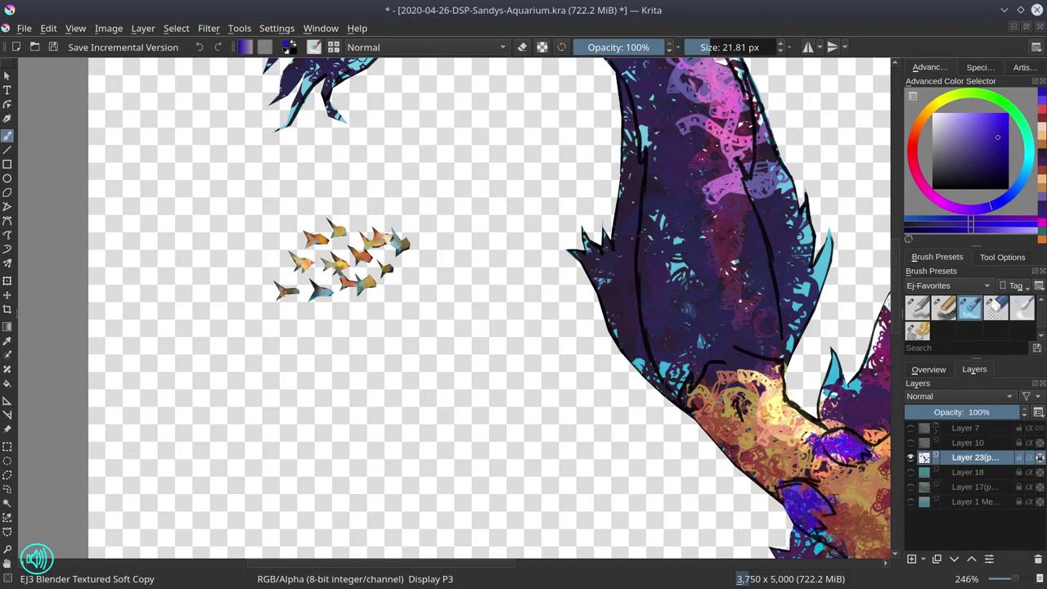
pyautogui.moveTo(605, 523); pyautogui.dragTo(328, 90)
# Step: Blend the outlines and colours of the middle yellow-green fish from tail to body, and save the document
pyautogui.keyDown('shift'); pyautogui.moveTo(389, 416); pyautogui.dragTo(398, 416); pyautogui.keyUp('shift')
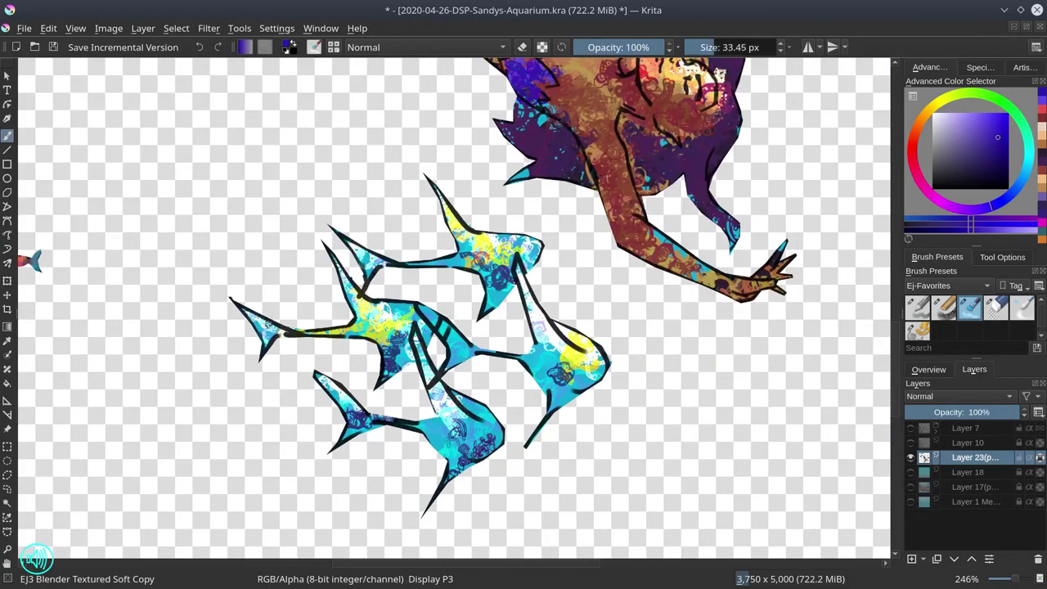
pyautogui.moveTo(269, 329)
pyautogui.mouseDown()
pyautogui.moveTo(237, 304)
pyautogui.moveTo(261, 350)
pyautogui.mouseUp()
pyautogui.moveTo(355, 332)
pyautogui.mouseDown()
pyautogui.moveTo(283, 332)
pyautogui.moveTo(334, 255)
pyautogui.mouseUp()
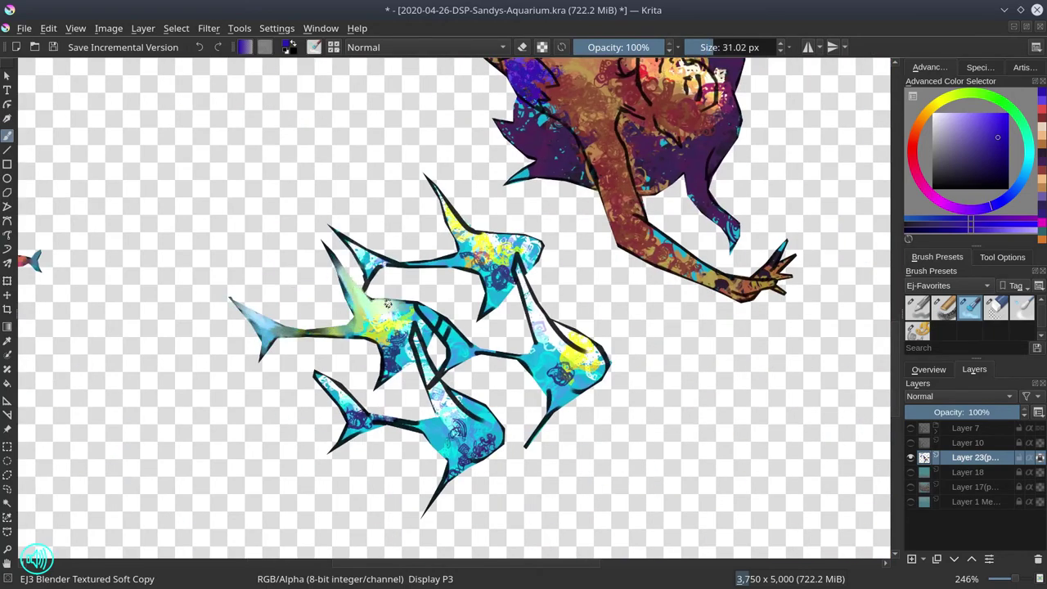
pyautogui.moveTo(388, 304)
pyautogui.mouseDown()
pyautogui.moveTo(442, 324)
pyautogui.moveTo(434, 401)
pyautogui.moveTo(413, 315)
pyautogui.moveTo(450, 350)
pyautogui.mouseUp()
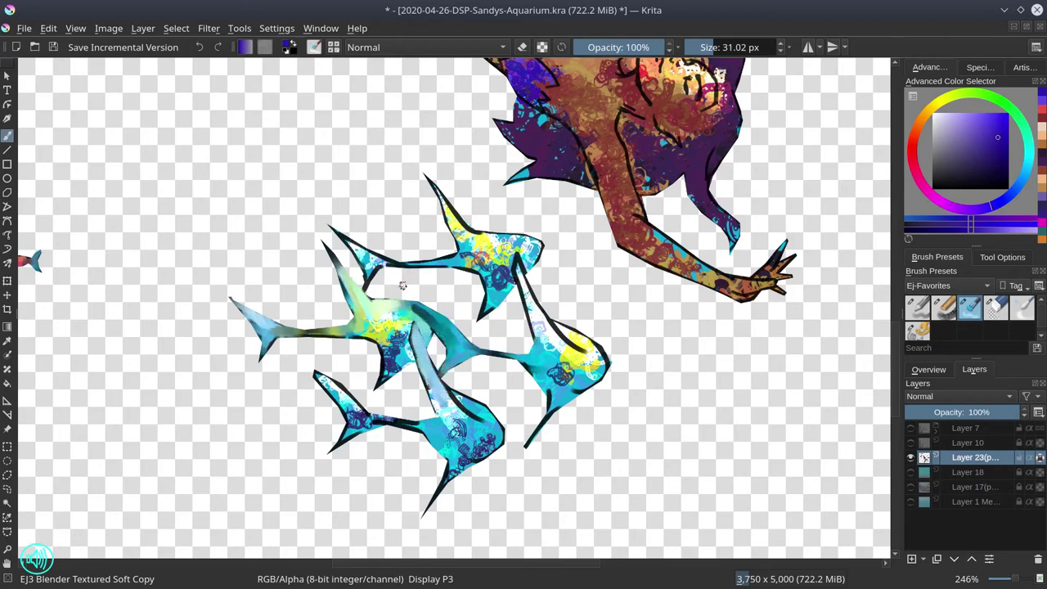
pyautogui.moveTo(391, 318); pyautogui.dragTo(387, 319)
pyautogui.moveTo(377, 391); pyautogui.dragTo(400, 351)
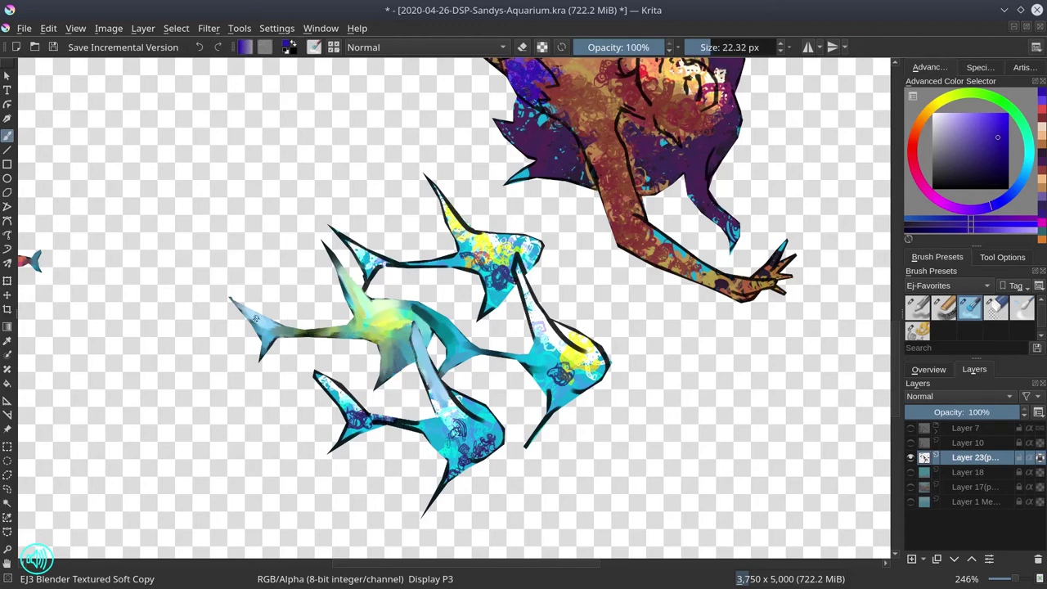
pyautogui.press(']')
pyautogui.moveTo(246, 309); pyautogui.dragTo(268, 343)
pyautogui.click(54, 48)
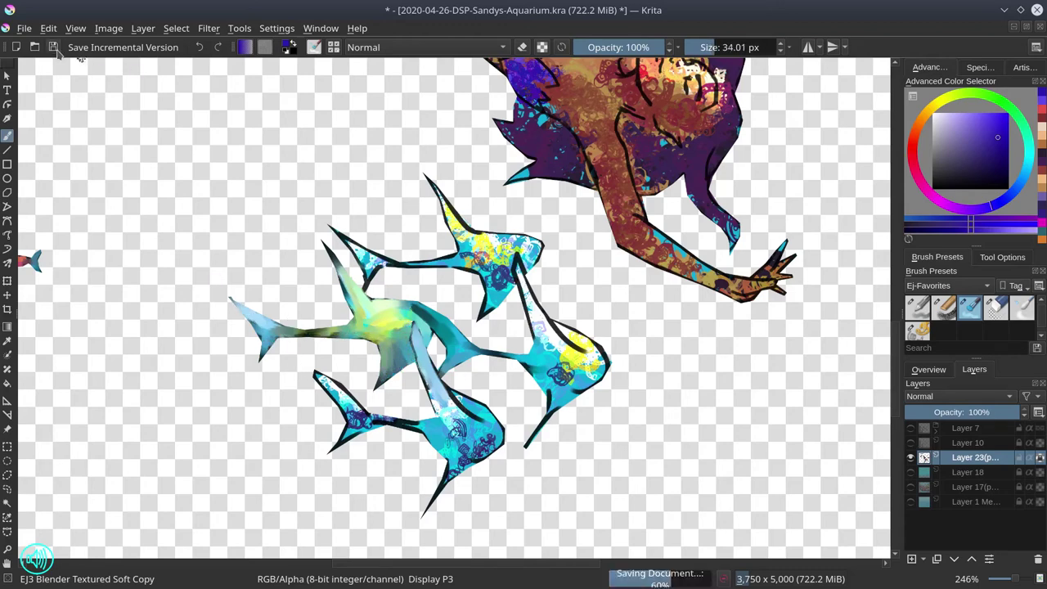
# Step: Blend the lowest blue fish's tail, body and fins, using a smaller brush for its lower fin
pyautogui.moveTo(321, 378)
pyautogui.mouseDown()
pyautogui.moveTo(350, 405)
pyautogui.moveTo(420, 426)
pyautogui.moveTo(415, 329)
pyautogui.mouseUp()
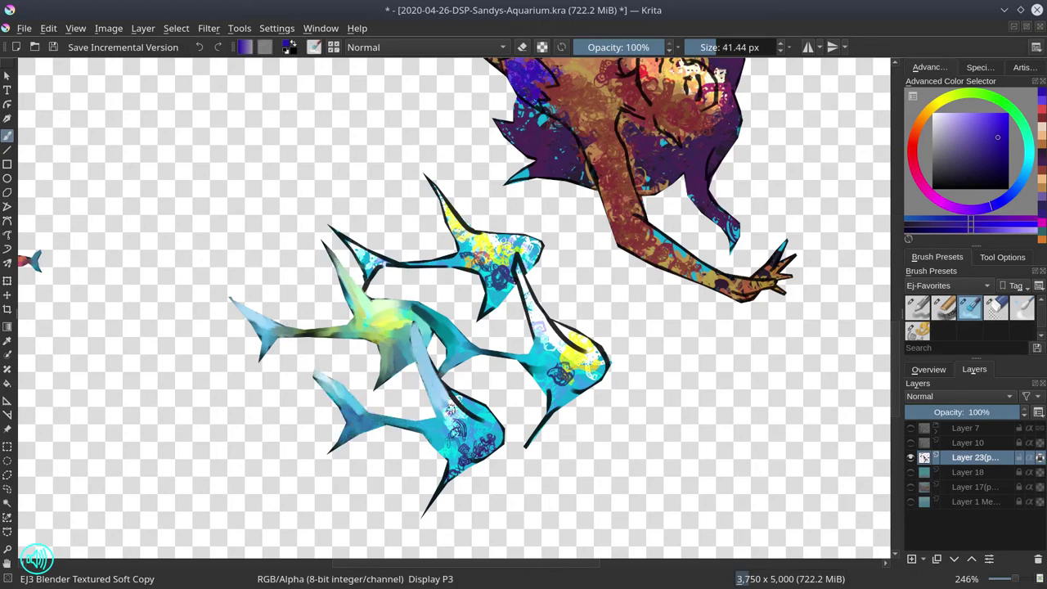
pyautogui.moveTo(448, 390); pyautogui.dragTo(479, 421)
pyautogui.moveTo(437, 367)
pyautogui.mouseDown()
pyautogui.moveTo(501, 430)
pyautogui.moveTo(495, 451)
pyautogui.moveTo(409, 429)
pyautogui.mouseUp()
pyautogui.press('[')
pyautogui.press('[')
pyautogui.moveTo(457, 460); pyautogui.dragTo(440, 490)
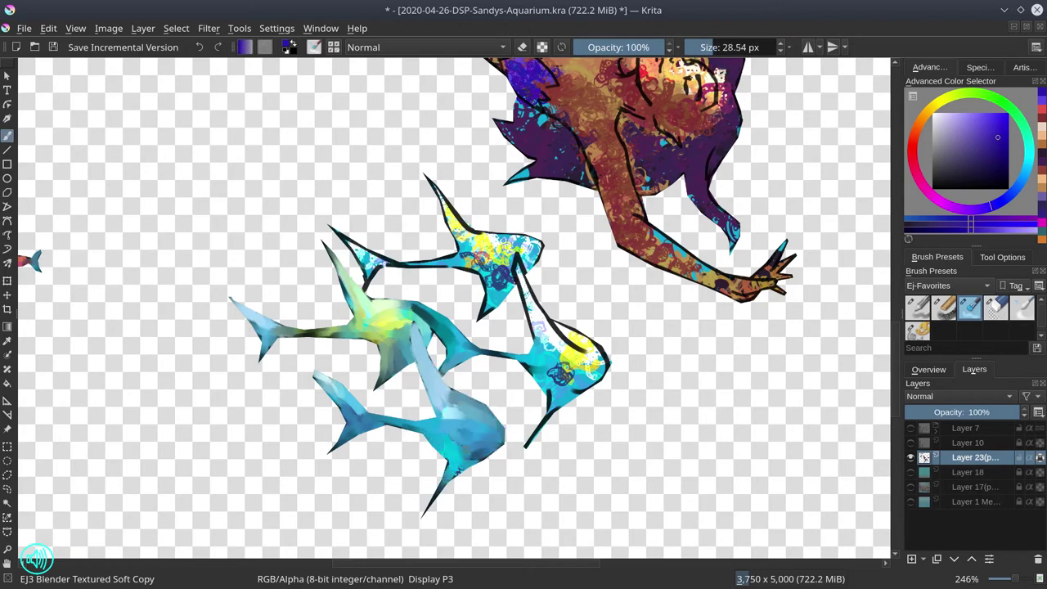
# Step: Save the document and hide Layer 18 and Layer 17
pyautogui.hotkey('alt', 'i')
pyautogui.moveTo(544, 317); pyautogui.dragTo(521, 468)
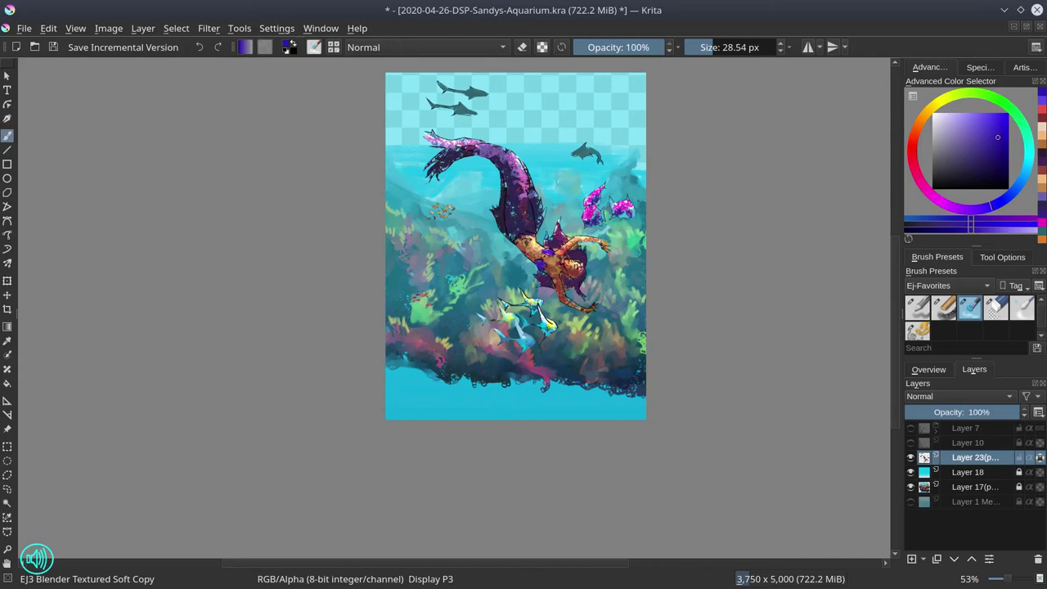
pyautogui.hotkey('ctrl', 's')
pyautogui.click(910, 472)
pyautogui.click(911, 487)
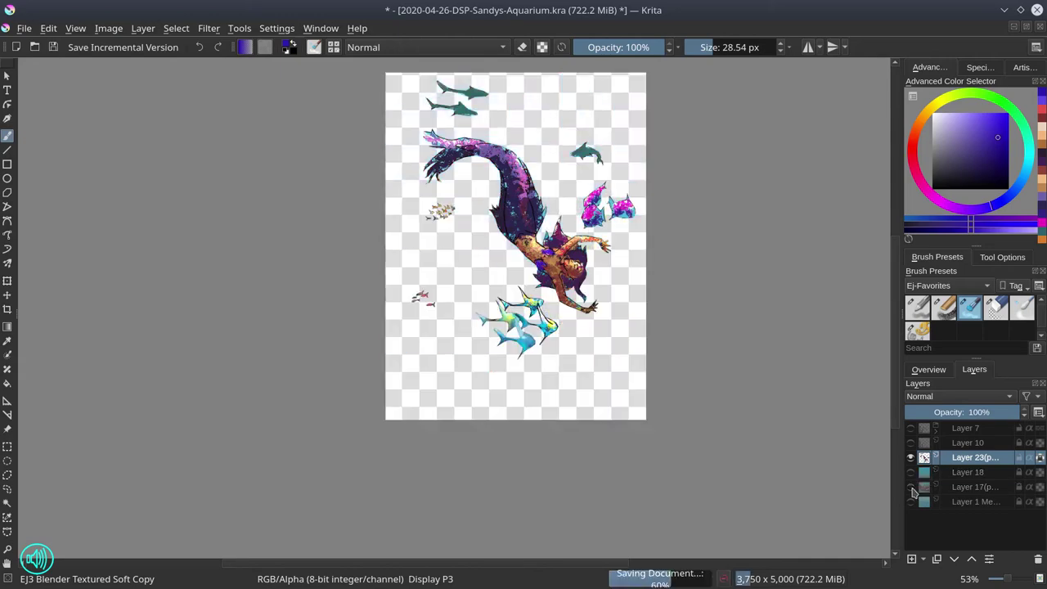
# Step: Blend the two remaining blue-yellow fish of the group below the mermaid, adjusting the brush size to fins and bodies
pyautogui.moveTo(541, 323)
pyautogui.mouseDown()
pyautogui.moveTo(540, 177)
pyautogui.moveTo(555, 319)
pyautogui.mouseUp()
pyautogui.moveTo(558, 321)
pyautogui.mouseDown()
pyautogui.moveTo(536, 250)
pyautogui.moveTo(566, 317)
pyautogui.moveTo(614, 332)
pyautogui.moveTo(573, 364)
pyautogui.moveTo(599, 375)
pyautogui.mouseUp()
pyautogui.press('[')
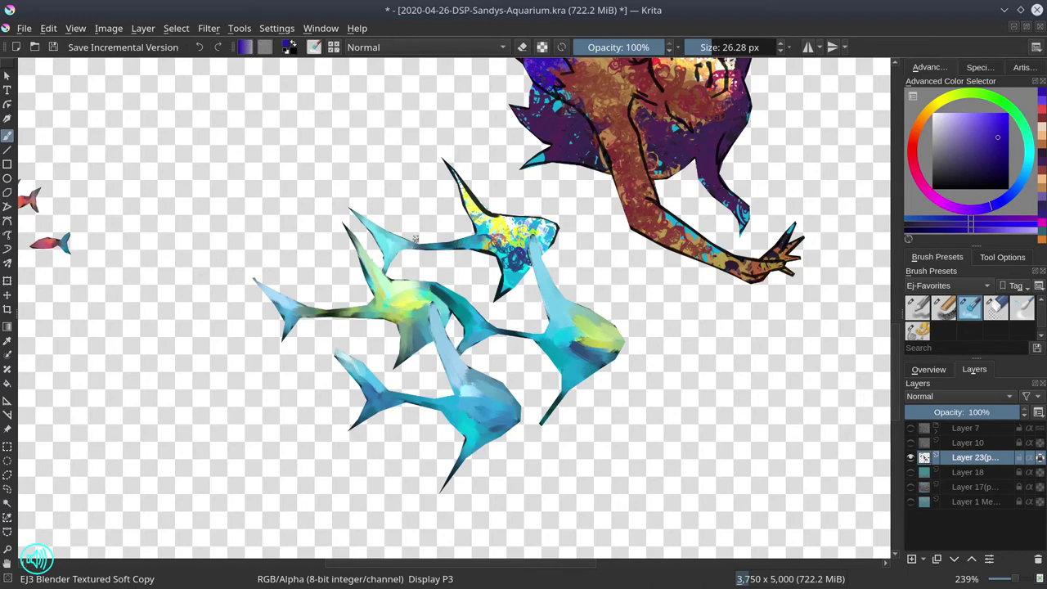
pyautogui.press(']')
pyautogui.moveTo(478, 214)
pyautogui.mouseDown()
pyautogui.moveTo(458, 181)
pyautogui.moveTo(543, 222)
pyautogui.moveTo(463, 203)
pyautogui.mouseUp()
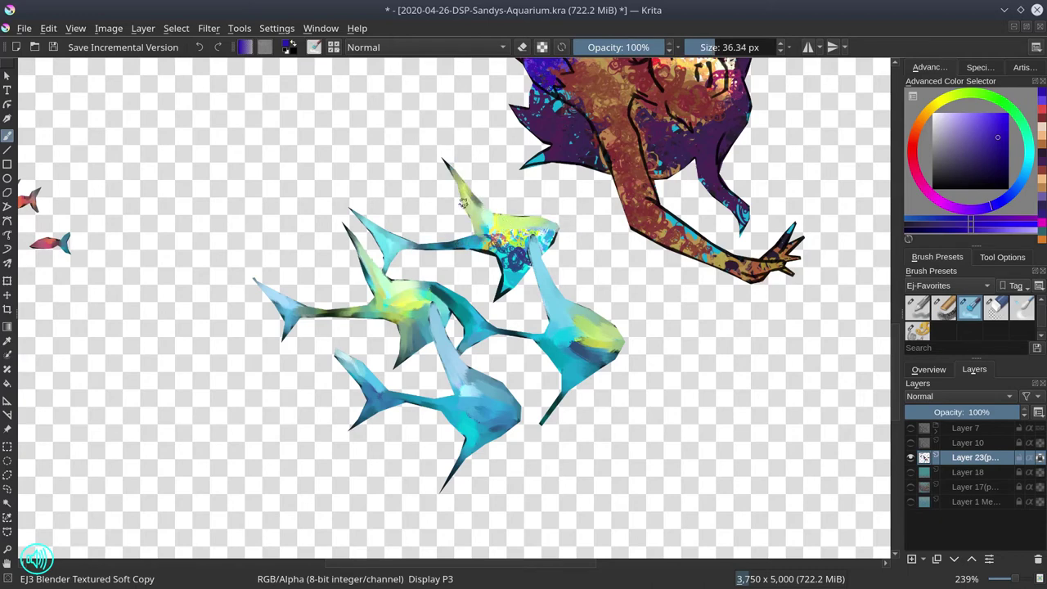
pyautogui.moveTo(448, 247); pyautogui.dragTo(481, 248)
pyautogui.press(']')
pyautogui.moveTo(483, 246)
pyautogui.mouseDown()
pyautogui.moveTo(525, 274)
pyautogui.moveTo(504, 262)
pyautogui.moveTo(514, 239)
pyautogui.moveTo(533, 225)
pyautogui.moveTo(558, 239)
pyautogui.mouseUp()
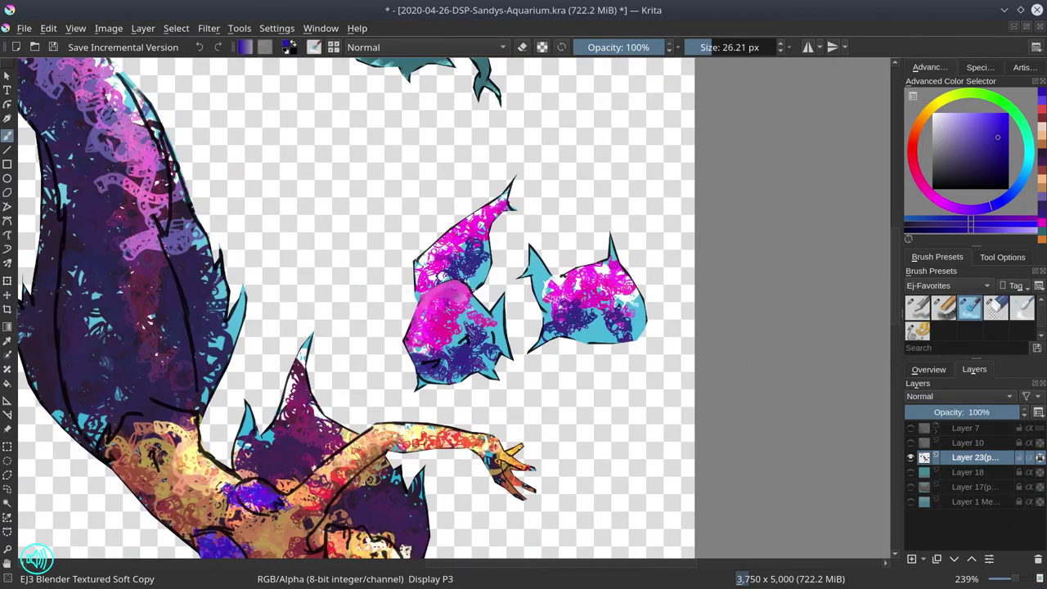
# Step: Blend the two overlapping magenta fish beside the mermaid, varying the brush size for bodies and edges
pyautogui.press(']')
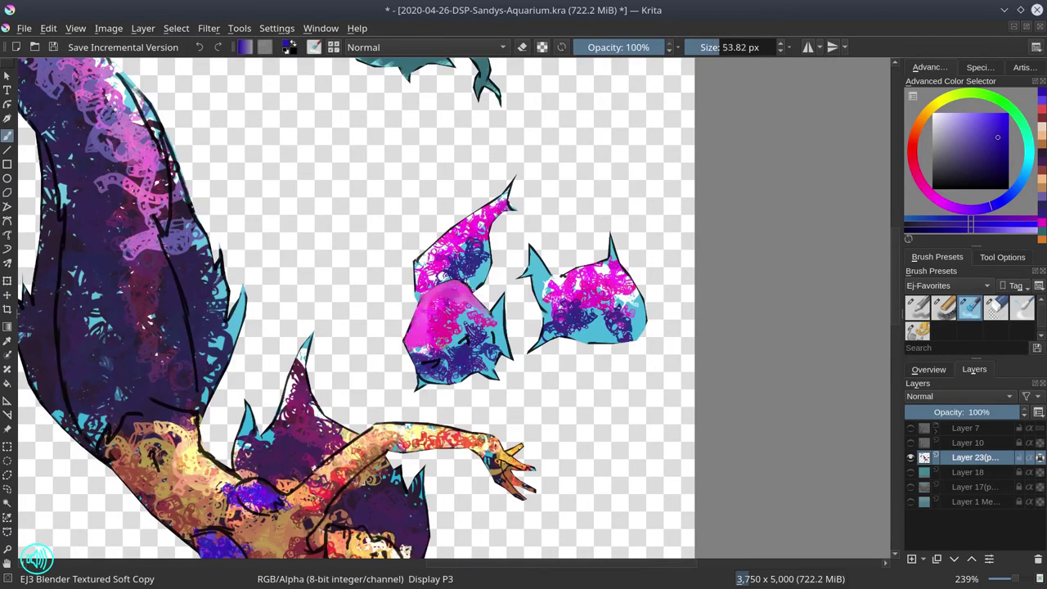
pyautogui.moveTo(440, 334); pyautogui.dragTo(430, 347)
pyautogui.press('[')
pyautogui.moveTo(470, 347)
pyautogui.mouseDown()
pyautogui.moveTo(461, 339)
pyautogui.moveTo(440, 361)
pyautogui.mouseUp()
pyautogui.moveTo(412, 352)
pyautogui.mouseDown()
pyautogui.moveTo(437, 362)
pyautogui.moveTo(462, 356)
pyautogui.moveTo(499, 317)
pyautogui.moveTo(477, 343)
pyautogui.moveTo(463, 340)
pyautogui.moveTo(478, 360)
pyautogui.moveTo(499, 362)
pyautogui.moveTo(463, 330)
pyautogui.mouseUp()
pyautogui.press(']')
pyautogui.press(']')
pyautogui.press('[')
pyautogui.press(']')
pyautogui.moveTo(424, 265)
pyautogui.mouseDown()
pyautogui.moveTo(419, 288)
pyautogui.moveTo(435, 249)
pyautogui.mouseUp()
pyautogui.moveTo(434, 258)
pyautogui.mouseDown()
pyautogui.moveTo(482, 215)
pyautogui.moveTo(429, 282)
pyautogui.moveTo(471, 245)
pyautogui.moveTo(462, 274)
pyautogui.mouseUp()
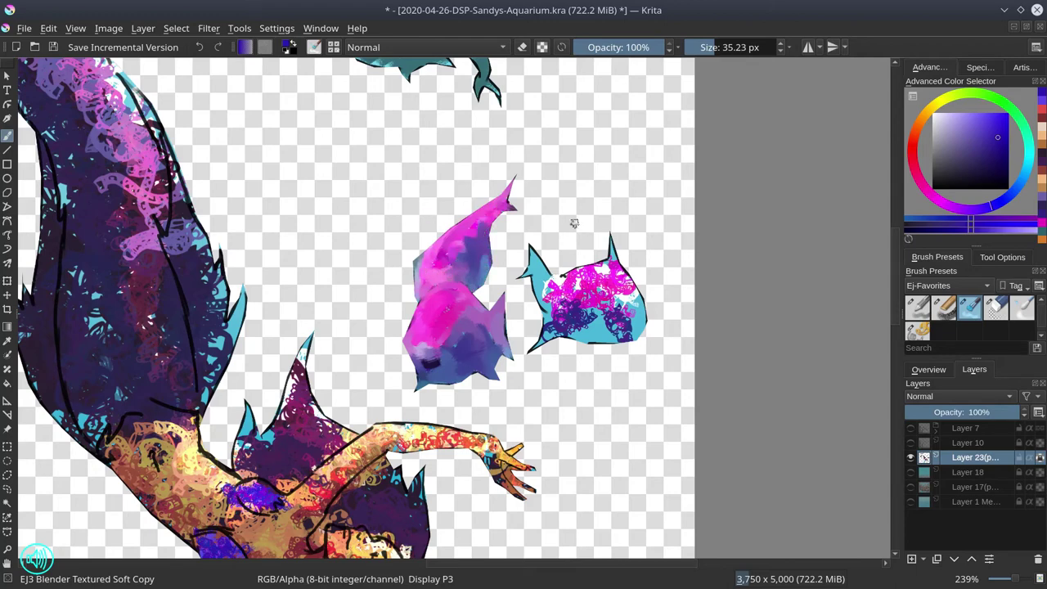
# Step: Blend the separate third magenta fish with a larger brush and save the document
pyautogui.press(']')
pyautogui.moveTo(563, 297)
pyautogui.mouseDown()
pyautogui.moveTo(540, 270)
pyautogui.moveTo(536, 303)
pyautogui.moveTo(589, 282)
pyautogui.moveTo(564, 335)
pyautogui.moveTo(639, 323)
pyautogui.moveTo(605, 339)
pyautogui.moveTo(573, 298)
pyautogui.moveTo(633, 278)
pyautogui.moveTo(648, 305)
pyautogui.mouseUp()
pyautogui.press(']')
pyautogui.moveTo(368, 195); pyautogui.dragTo(409, 329)
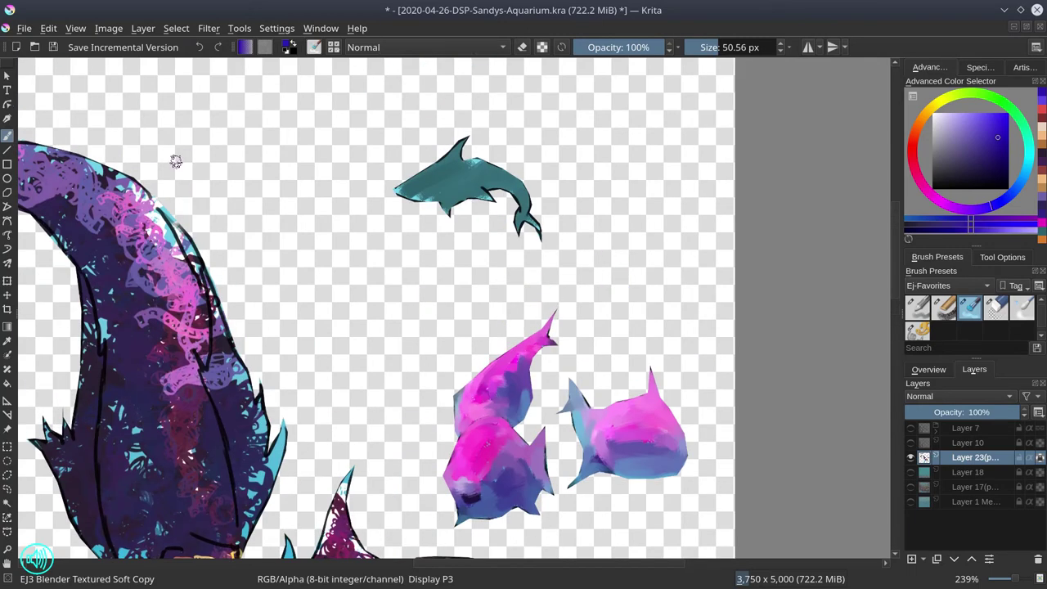
pyautogui.click(55, 50)
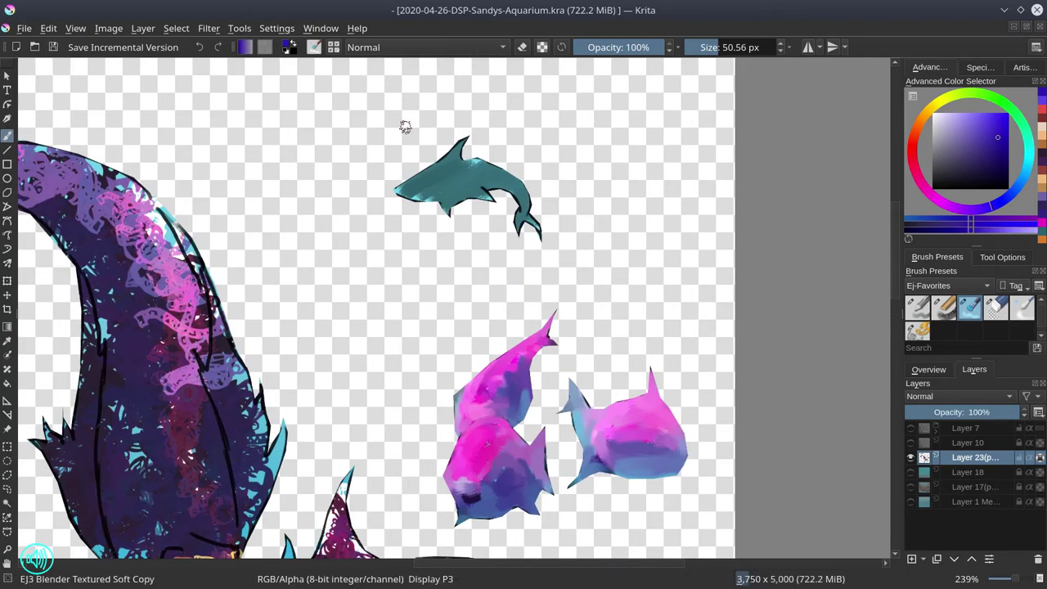
# Step: Blend away the dark outlines and light patches on the teal dolphin and the two sharks
pyautogui.moveTo(441, 170)
pyautogui.mouseDown()
pyautogui.moveTo(419, 191)
pyautogui.moveTo(498, 190)
pyautogui.moveTo(458, 199)
pyautogui.moveTo(457, 166)
pyautogui.moveTo(523, 197)
pyautogui.moveTo(526, 231)
pyautogui.mouseUp()
pyautogui.moveTo(459, 562); pyautogui.dragTo(317, 563)
pyautogui.moveTo(895, 279); pyautogui.dragTo(895, 229)
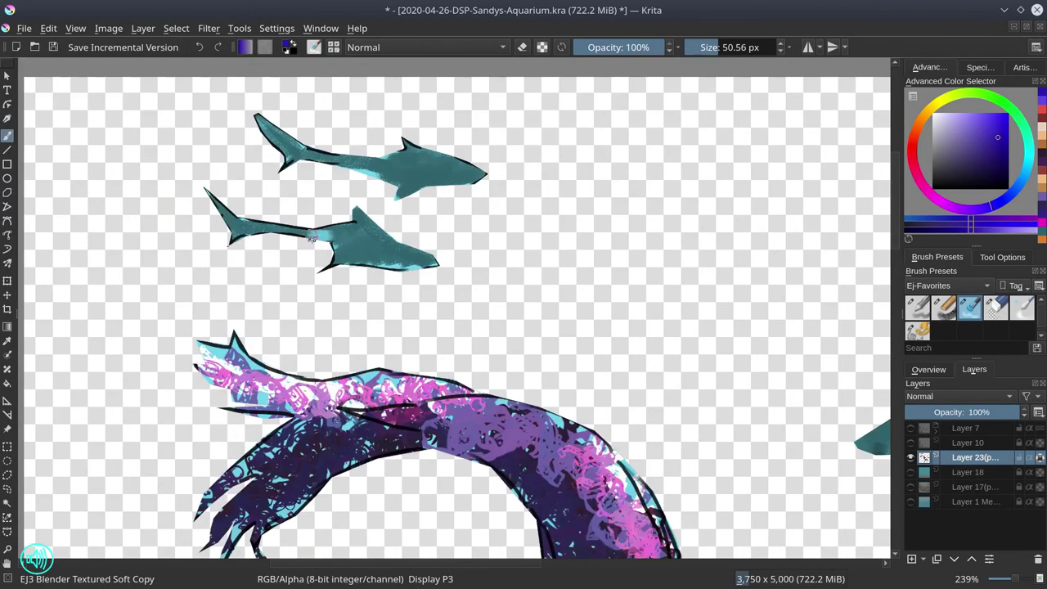
pyautogui.moveTo(313, 235); pyautogui.dragTo(360, 220)
pyautogui.moveTo(337, 254); pyautogui.dragTo(425, 263)
pyautogui.moveTo(346, 233)
pyautogui.mouseDown()
pyautogui.moveTo(249, 227)
pyautogui.moveTo(190, 174)
pyautogui.mouseUp()
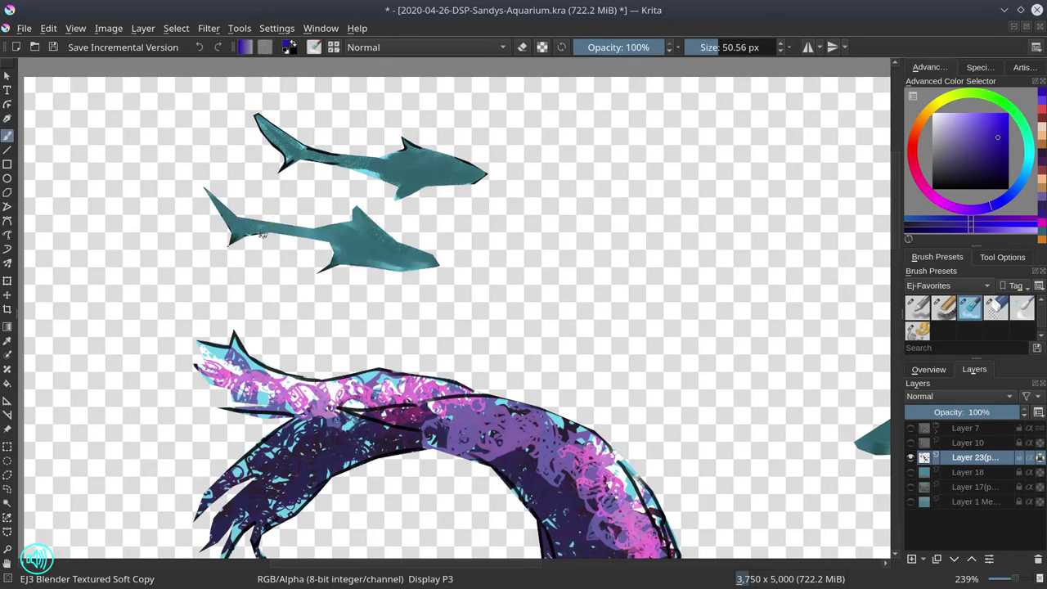
pyautogui.moveTo(238, 238); pyautogui.dragTo(263, 232)
pyautogui.moveTo(302, 139)
pyautogui.mouseDown()
pyautogui.moveTo(271, 122)
pyautogui.moveTo(291, 156)
pyautogui.mouseUp()
pyautogui.moveTo(311, 152)
pyautogui.mouseDown()
pyautogui.moveTo(249, 106)
pyautogui.moveTo(333, 153)
pyautogui.moveTo(391, 162)
pyautogui.mouseUp()
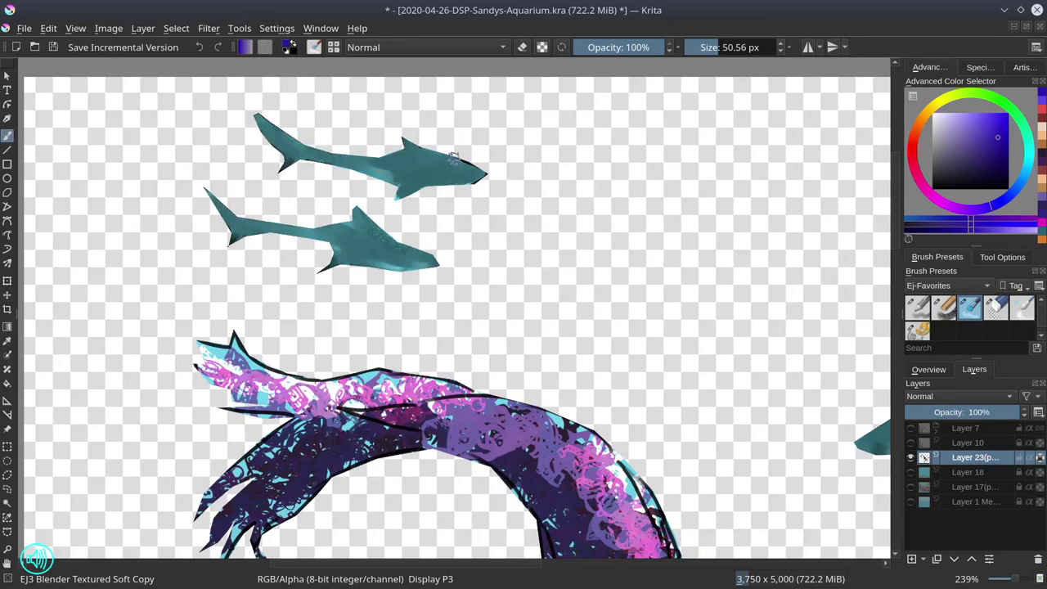
# Step: Show Layer 18, Layer 17, the merged Layer 1 and Layer 10 to view the creatures in the full scene
pyautogui.click(911, 472)
pyautogui.click(911, 486)
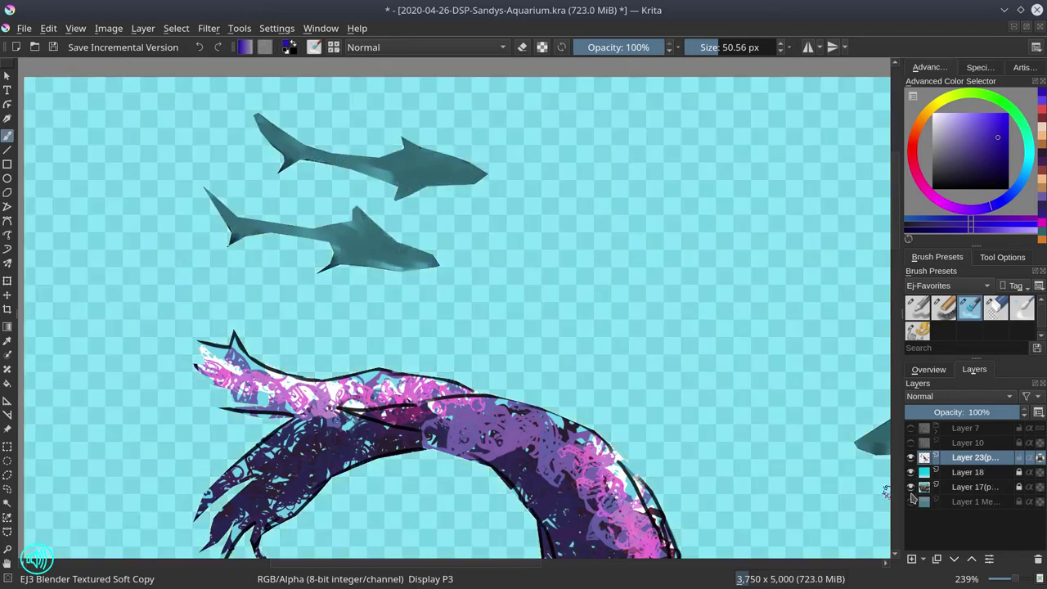
pyautogui.click(911, 501)
pyautogui.click(911, 443)
pyautogui.scroll(-5, 621, 259)
# Step: Mirror the canvas view and save the document
pyautogui.click(929, 369)
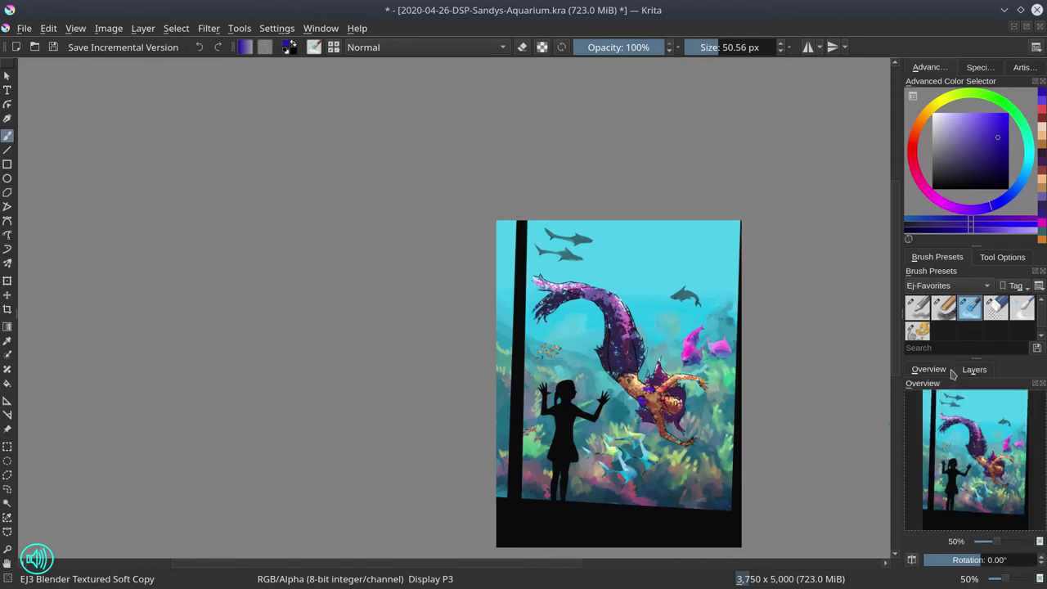
pyautogui.click(914, 561)
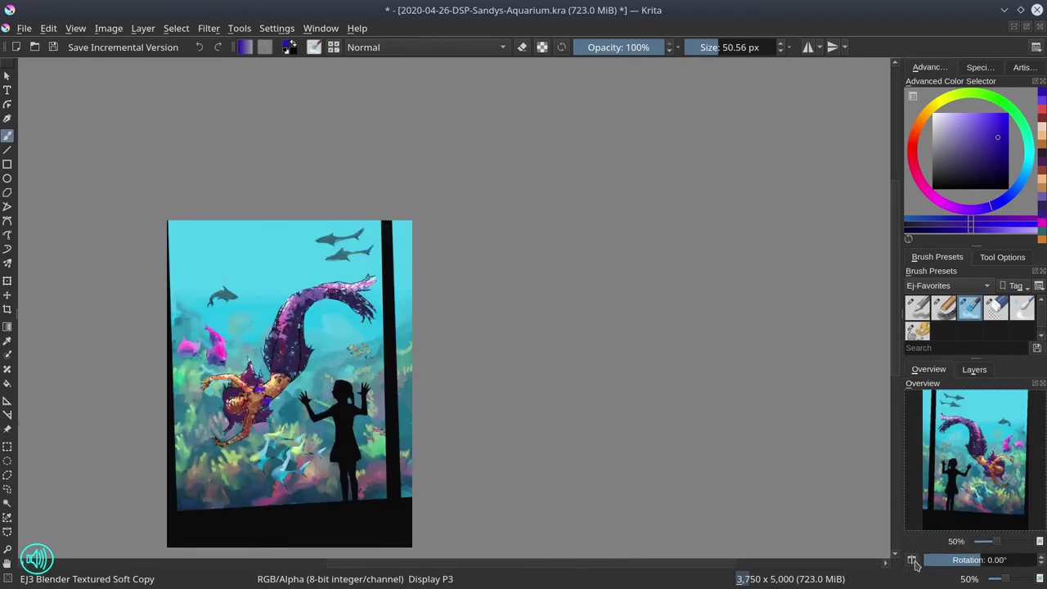
pyautogui.click(55, 51)
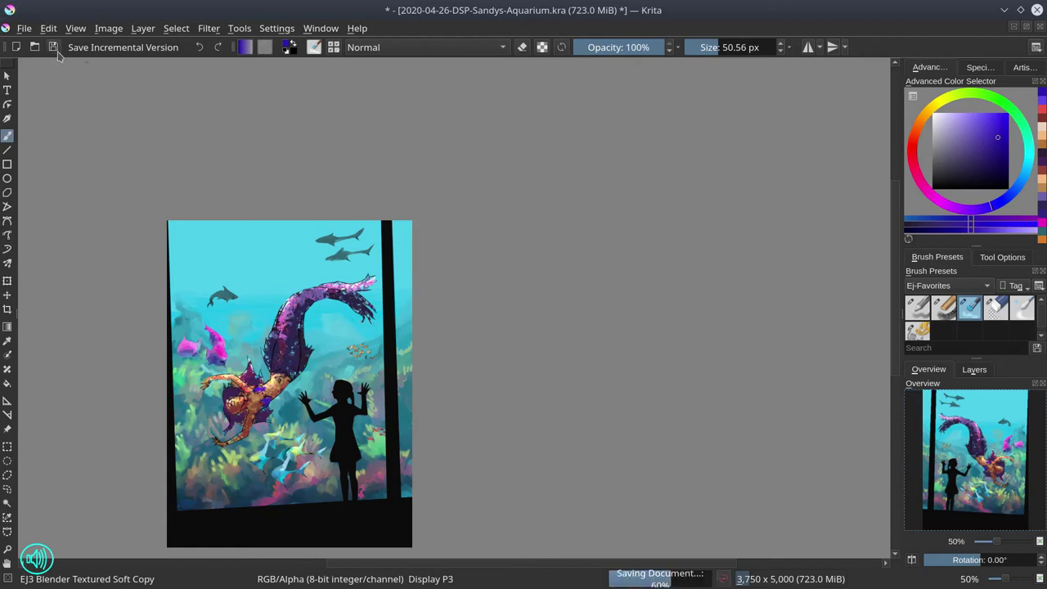
# Step: Outline the black vertical window bar behind the girl with a polygonal selection and make Layer 10 active
pyautogui.click(979, 373)
pyautogui.moveTo(145, 359); pyautogui.dragTo(320, 262)
pyautogui.scroll(1, 320, 261)
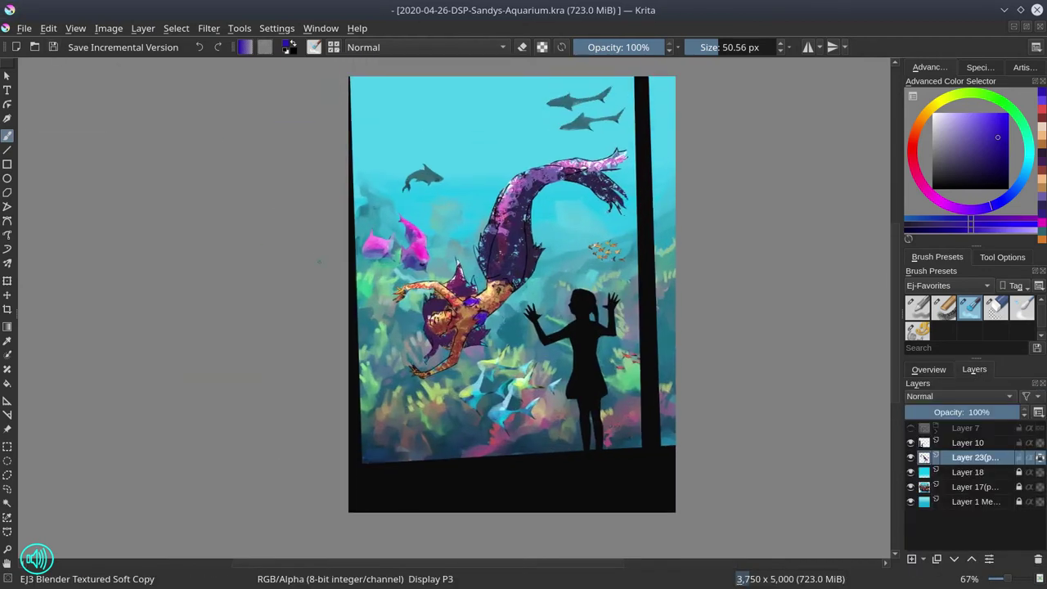
pyautogui.click(7, 475)
pyautogui.click(645, 470)
pyautogui.click(635, 68)
pyautogui.click(645, 67)
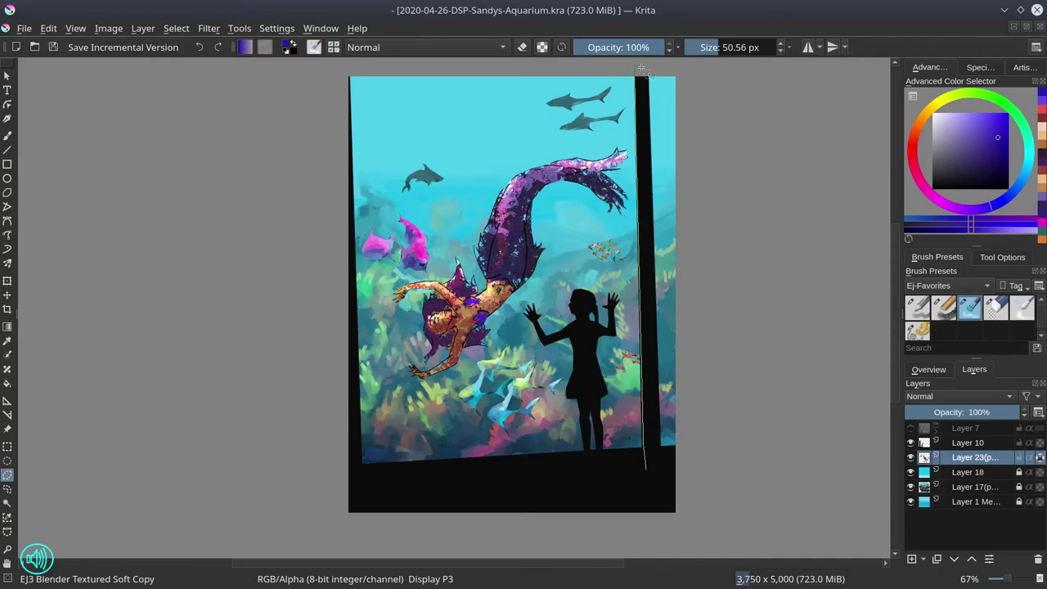
pyautogui.click(649, 81)
pyautogui.doubleClick(659, 474)
pyautogui.press('Insert')
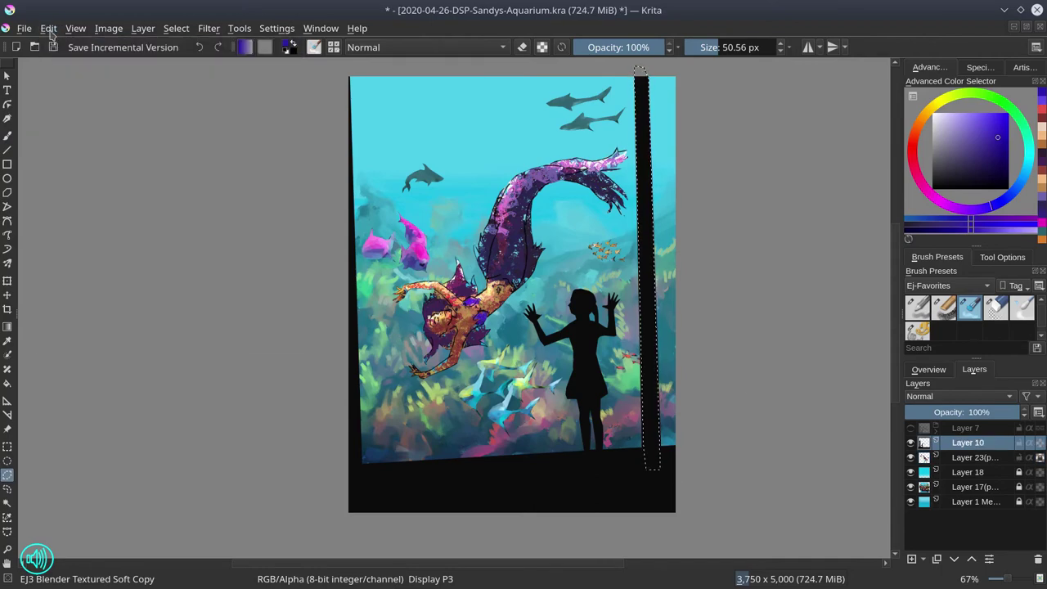
# Step: Copy the selected window bar to a new layer and move it to the opposite edge of the painting
pyautogui.press('t')
pyautogui.moveTo(656, 292); pyautogui.dragTo(372, 292)
pyautogui.click(7, 137)
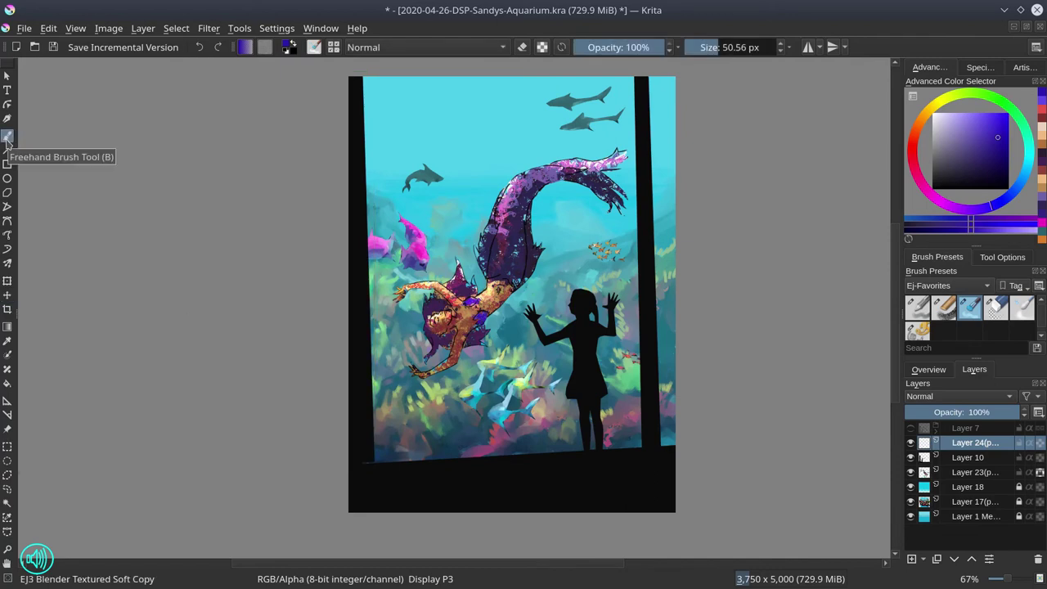
# Step: Transform the copied window bar at 50% opacity to fit the frame's edge, and merge it into Layer 10
pyautogui.click(962, 412)
pyautogui.hotkey('ctrl', 't')
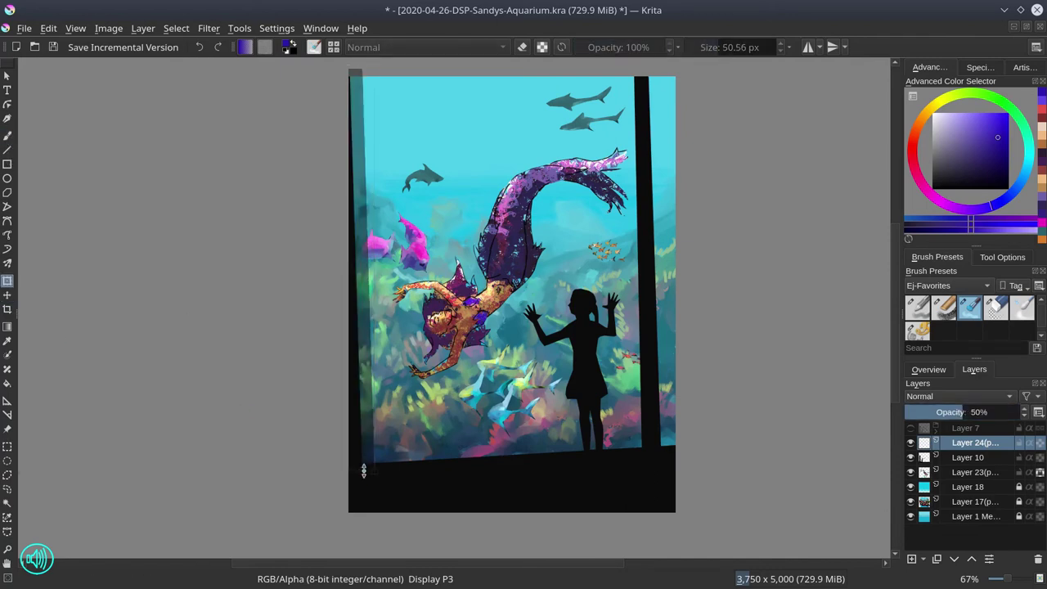
pyautogui.click(1002, 258)
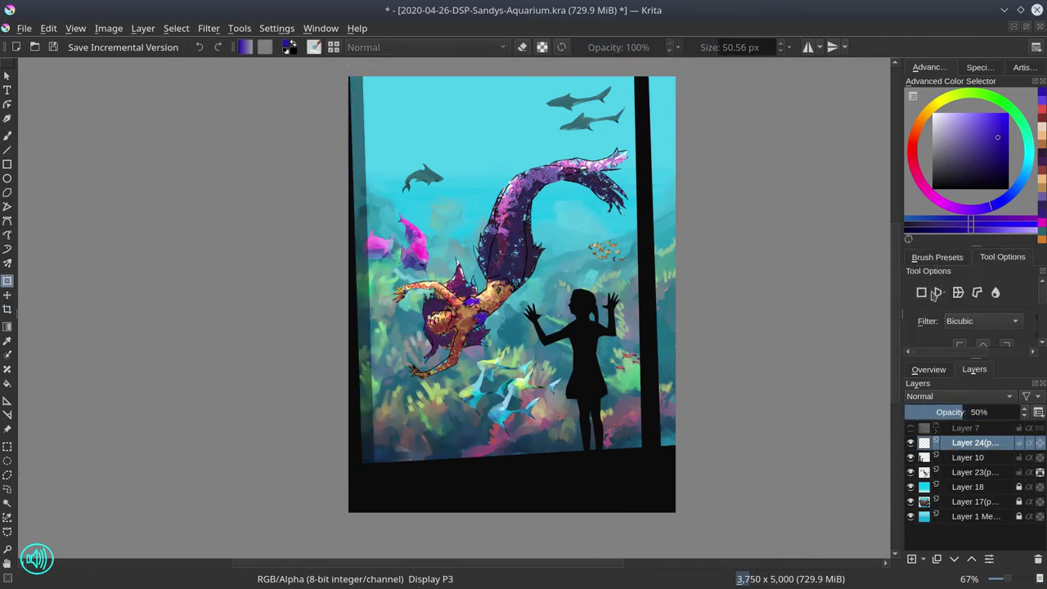
pyautogui.rightClick(982, 446)
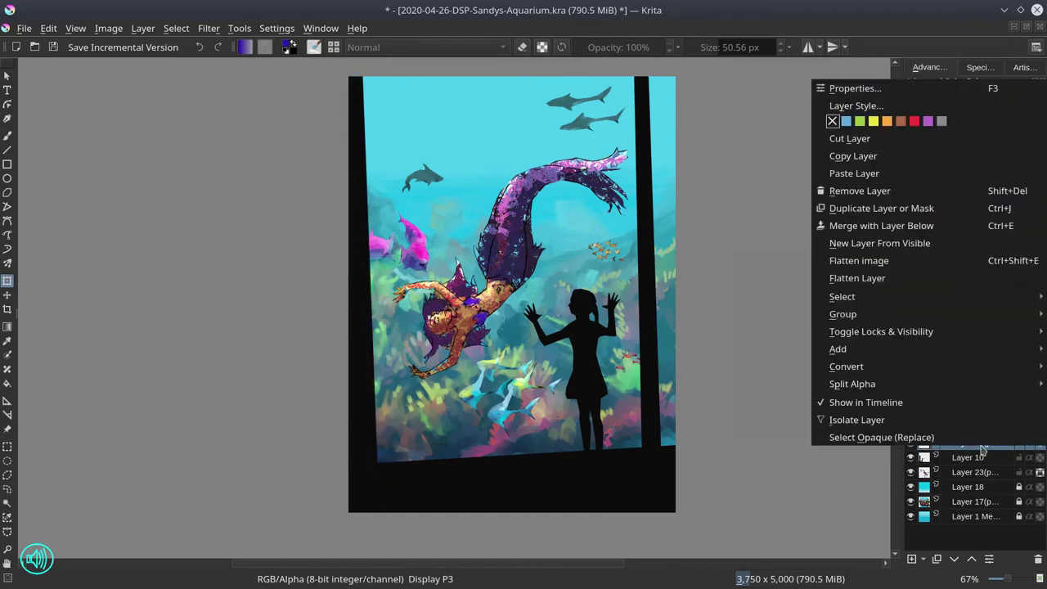
pyautogui.click(881, 226)
# Step: Lock Layer 10, make Layer 23 the active layer, and save the document
pyautogui.click(1020, 443)
pyautogui.click(999, 461)
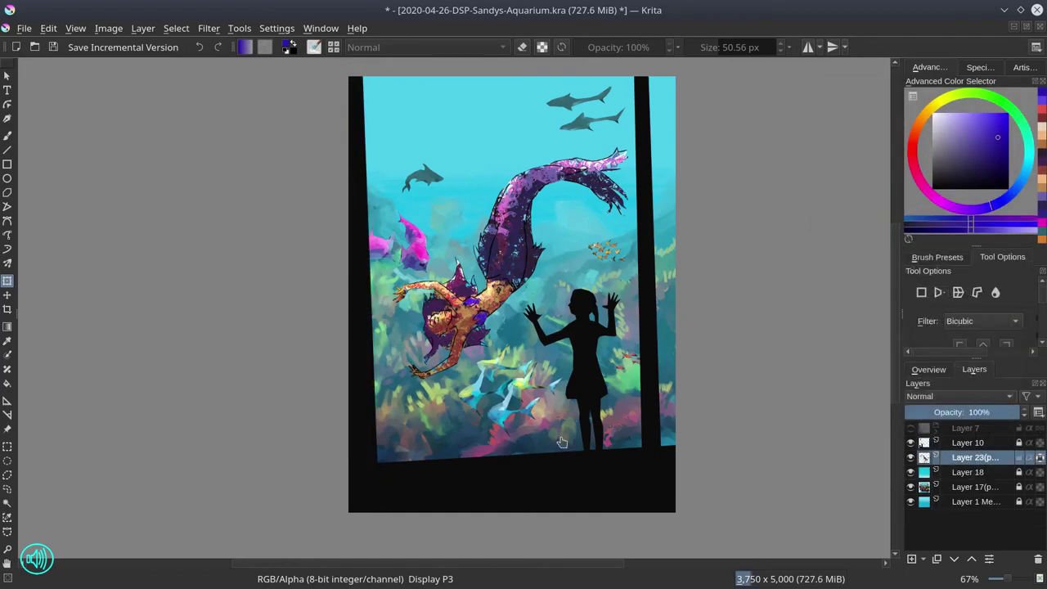
pyautogui.click(53, 46)
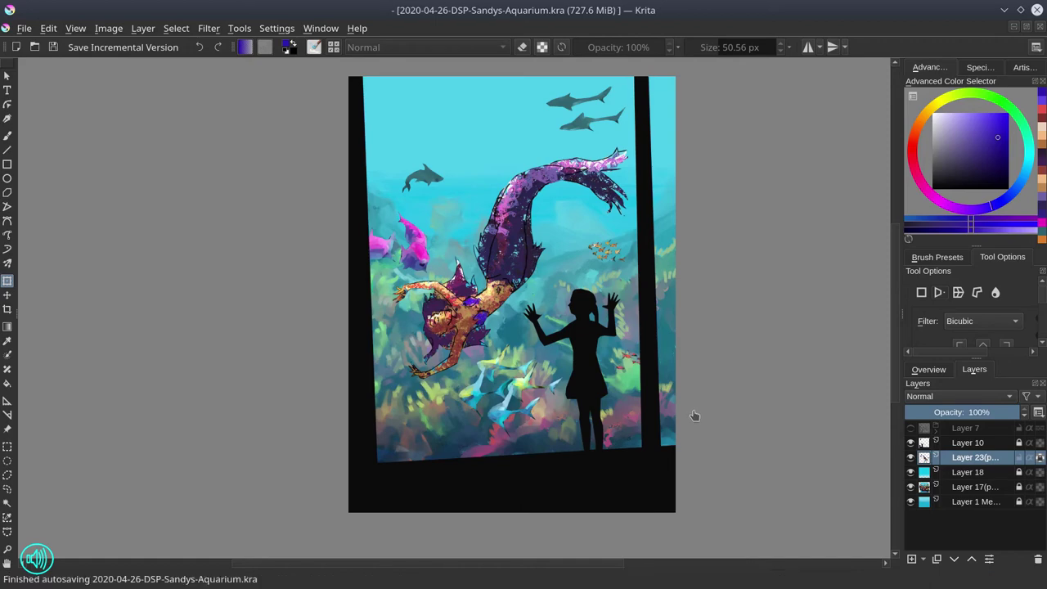
pyautogui.click(931, 370)
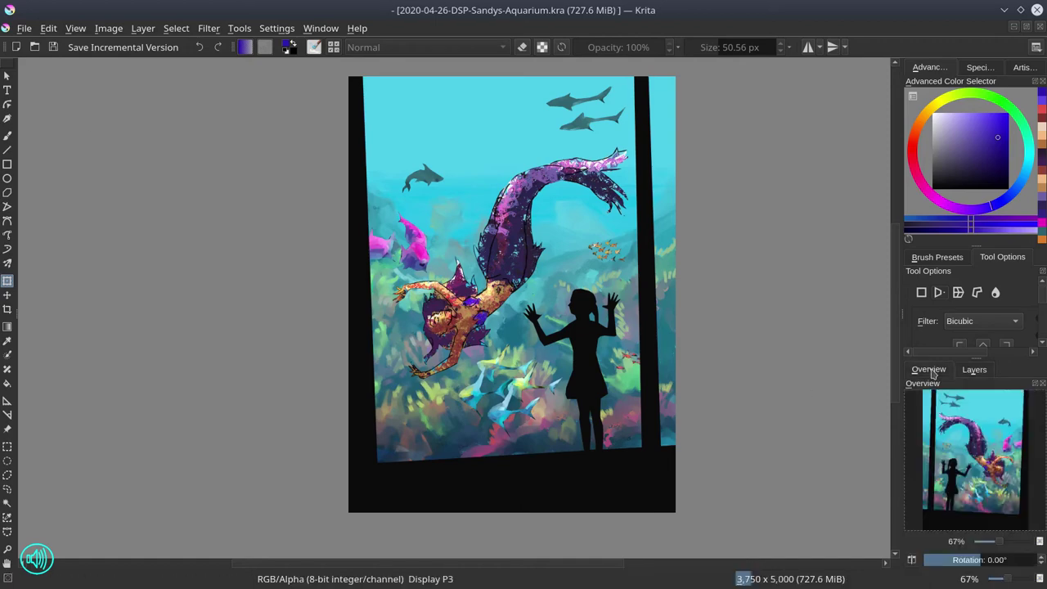
pyautogui.click(977, 371)
# Step: Blend the mermaid's tail fin smooth on Layer 23 using the EJ3 Blender Textured Soft Copy brush
pyautogui.click(7, 136)
pyautogui.click(956, 255)
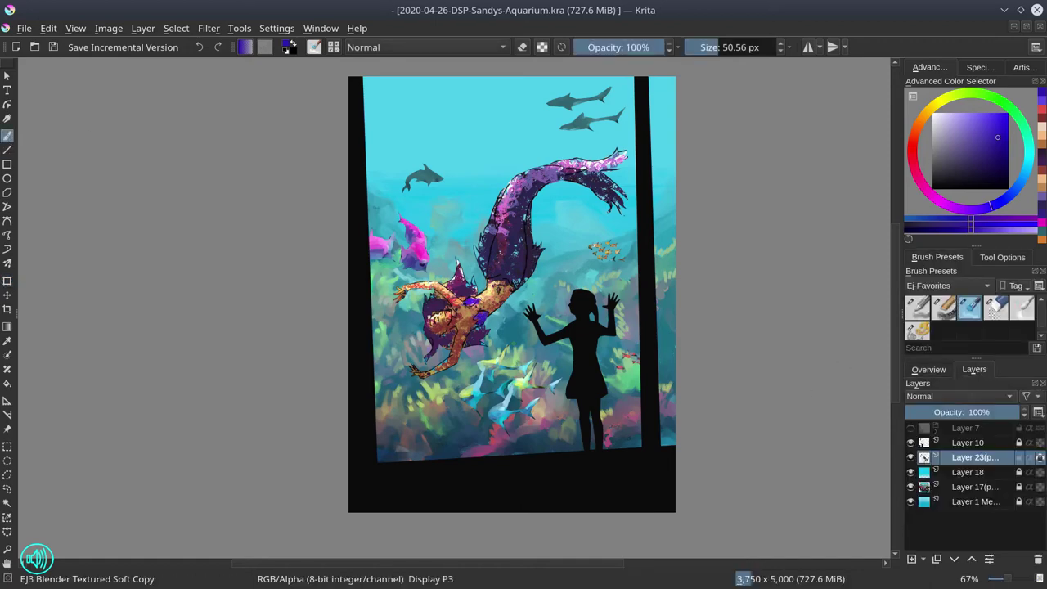
pyautogui.scroll(4, 512, 258)
pyautogui.moveTo(512, 204); pyautogui.dragTo(511, 263)
pyautogui.moveTo(501, 195)
pyautogui.mouseDown()
pyautogui.moveTo(604, 136)
pyautogui.moveTo(665, 113)
pyautogui.moveTo(687, 123)
pyautogui.mouseUp()
pyautogui.moveTo(686, 122); pyautogui.dragTo(678, 122)
pyautogui.moveTo(624, 131)
pyautogui.mouseDown()
pyautogui.moveTo(673, 131)
pyautogui.moveTo(748, 103)
pyautogui.moveTo(706, 130)
pyautogui.mouseUp()
pyautogui.moveTo(673, 138)
pyautogui.mouseDown()
pyautogui.moveTo(728, 128)
pyautogui.moveTo(646, 143)
pyautogui.mouseUp()
pyautogui.moveTo(628, 144); pyautogui.dragTo(607, 124)
pyautogui.moveTo(656, 158); pyautogui.dragTo(659, 158)
pyautogui.moveTo(659, 146); pyautogui.dragTo(748, 193)
pyautogui.moveTo(732, 204)
pyautogui.mouseDown()
pyautogui.moveTo(712, 184)
pyautogui.moveTo(687, 197)
pyautogui.moveTo(622, 147)
pyautogui.mouseUp()
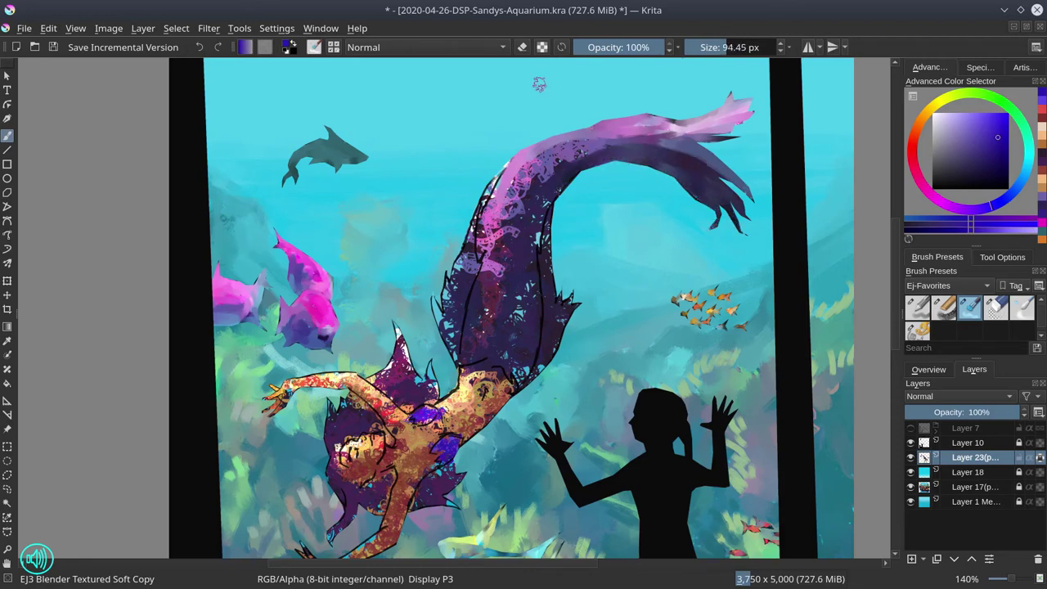
# Step: Blend the scales, line art and side fins along the main body of the mermaid's tail
pyautogui.moveTo(482, 214)
pyautogui.mouseDown()
pyautogui.moveTo(495, 176)
pyautogui.moveTo(442, 315)
pyautogui.moveTo(464, 362)
pyautogui.mouseUp()
pyautogui.moveTo(468, 266); pyautogui.dragTo(461, 336)
pyautogui.moveTo(493, 222); pyautogui.dragTo(477, 289)
pyautogui.moveTo(473, 288); pyautogui.dragTo(463, 352)
pyautogui.moveTo(537, 157); pyautogui.dragTo(497, 230)
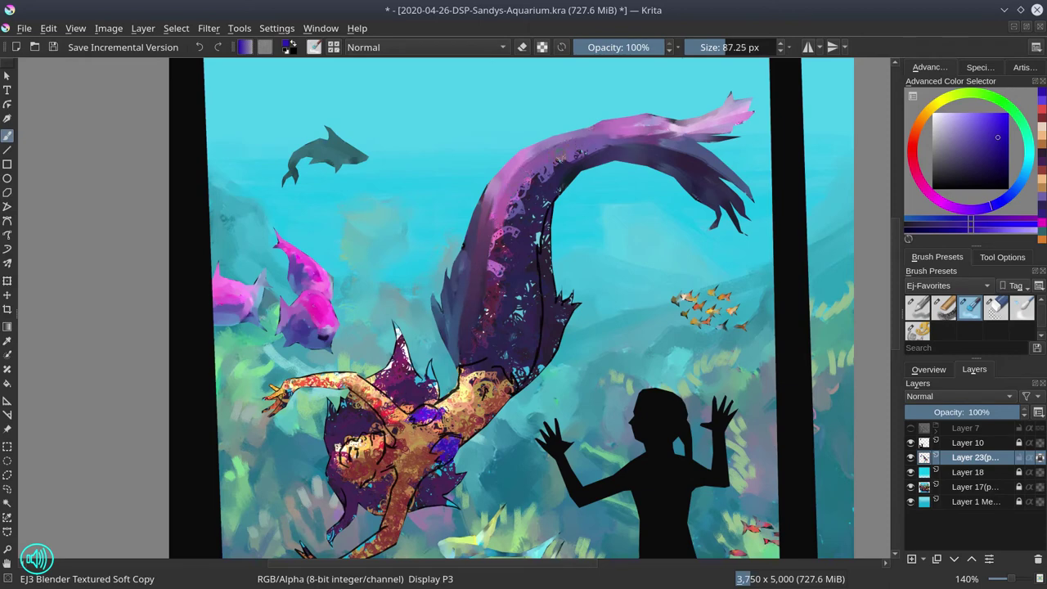
pyautogui.moveTo(613, 149); pyautogui.dragTo(512, 210)
pyautogui.moveTo(513, 212)
pyautogui.mouseDown()
pyautogui.moveTo(489, 363)
pyautogui.moveTo(509, 370)
pyautogui.moveTo(516, 184)
pyautogui.moveTo(572, 151)
pyautogui.moveTo(544, 246)
pyautogui.moveTo(524, 223)
pyautogui.moveTo(501, 338)
pyautogui.moveTo(531, 235)
pyautogui.moveTo(524, 339)
pyautogui.moveTo(540, 236)
pyautogui.mouseUp()
pyautogui.moveTo(541, 369); pyautogui.dragTo(583, 300)
# Step: Cover the speckles in the mermaid's hair with sampled dark purple using the EJ2 Chalk Grainy brush, and save the document
pyautogui.press('/')
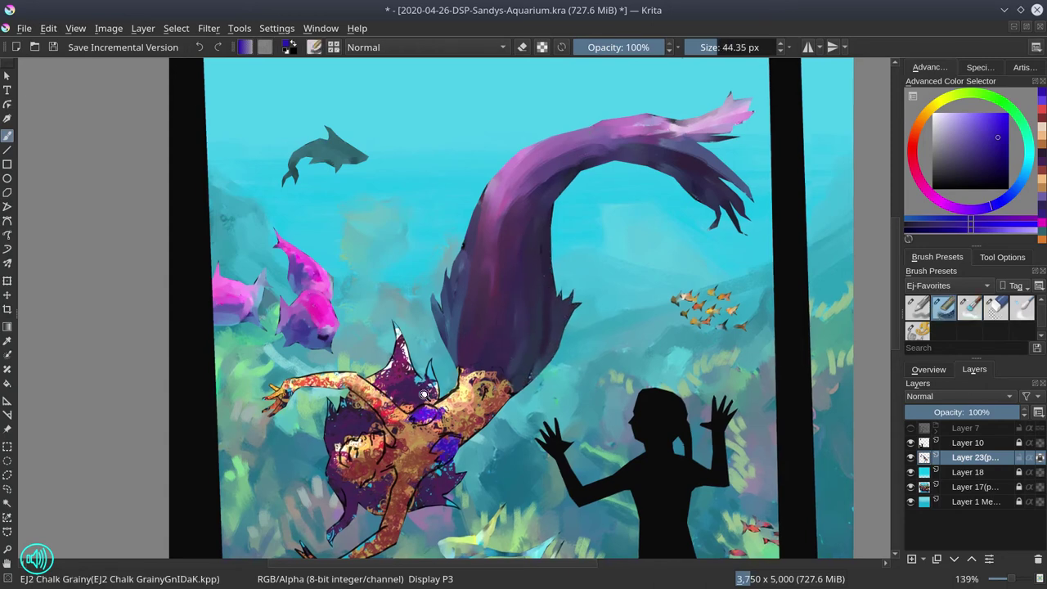
pyautogui.scroll(2, 393, 409)
pyautogui.keyDown('ctrl'); pyautogui.click(324, 410); pyautogui.keyUp('ctrl')
pyautogui.moveTo(324, 409); pyautogui.dragTo(316, 408)
pyautogui.keyDown('ctrl'); pyautogui.click(316, 408); pyautogui.keyUp('ctrl')
pyautogui.moveTo(401, 383); pyautogui.dragTo(365, 429)
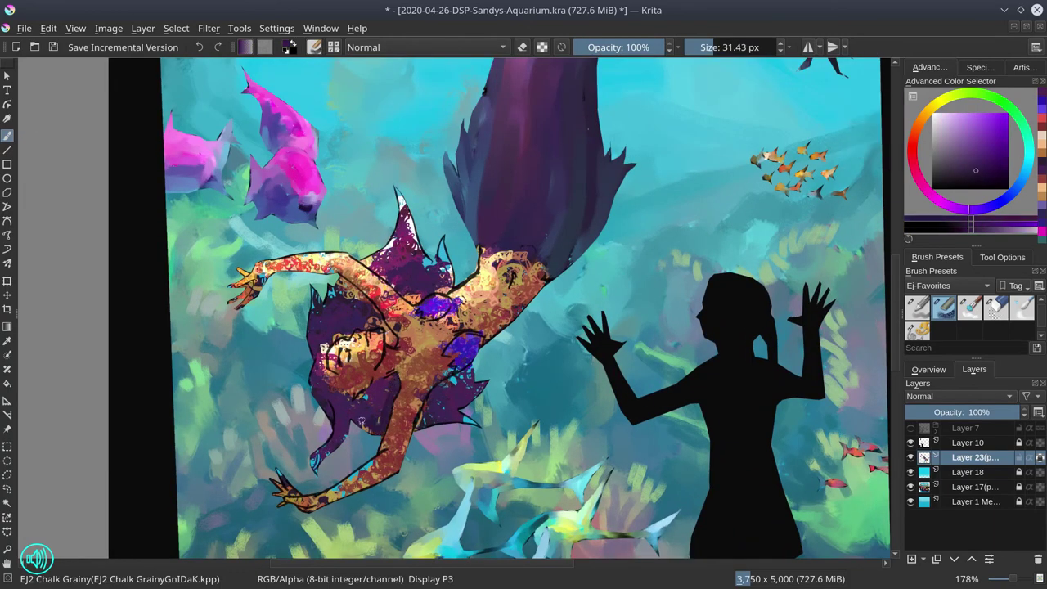
pyautogui.moveTo(442, 387); pyautogui.dragTo(471, 371)
pyautogui.moveTo(368, 317); pyautogui.dragTo(394, 347)
pyautogui.moveTo(381, 271); pyautogui.dragTo(423, 303)
pyautogui.moveTo(342, 288); pyautogui.dragTo(363, 299)
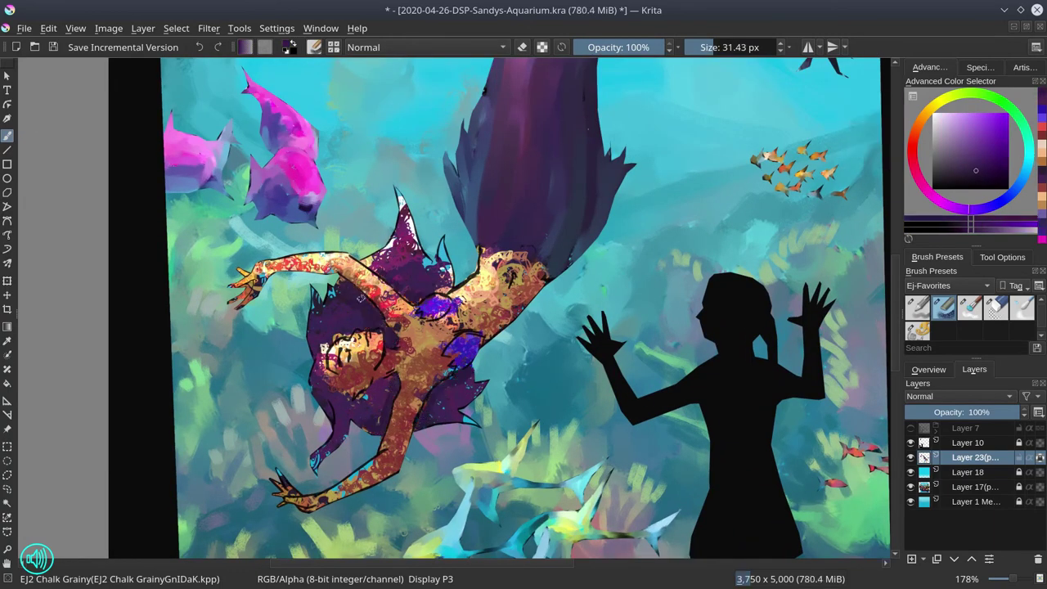
pyautogui.moveTo(435, 287); pyautogui.dragTo(449, 268)
pyautogui.moveTo(365, 394); pyautogui.dragTo(358, 402)
pyautogui.moveTo(320, 340)
pyautogui.mouseDown()
pyautogui.moveTo(320, 368)
pyautogui.moveTo(352, 398)
pyautogui.moveTo(339, 335)
pyautogui.mouseUp()
pyautogui.click(54, 49)
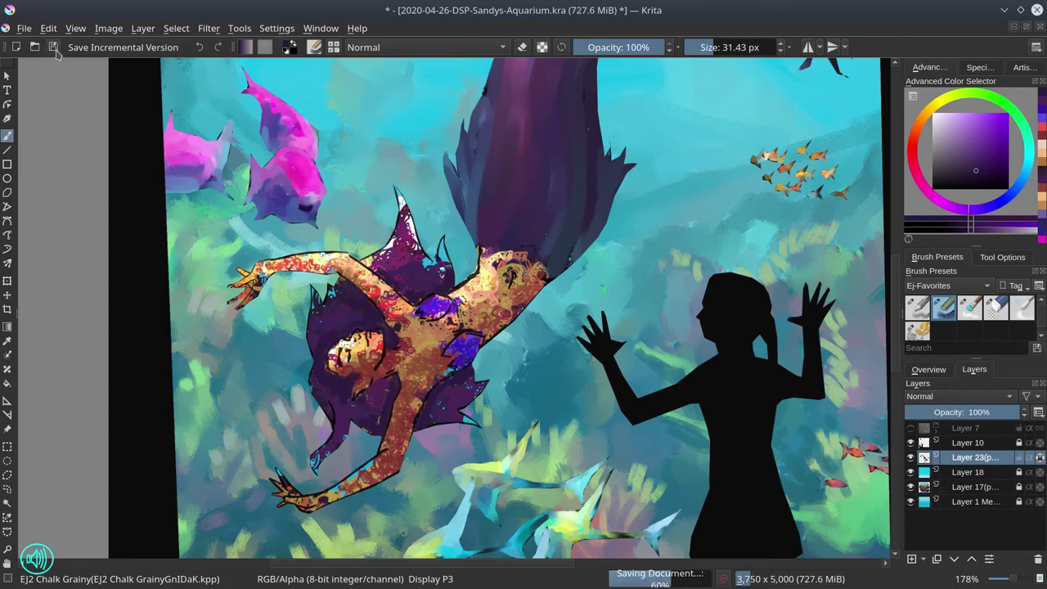
# Step: Blend the mermaid's torso, top and lower arm smooth with the EJ3 Blender Textured Soft Copy brush
pyautogui.click(970, 316)
pyautogui.moveTo(473, 287)
pyautogui.mouseDown()
pyautogui.moveTo(481, 254)
pyautogui.moveTo(501, 255)
pyautogui.moveTo(434, 304)
pyautogui.moveTo(447, 313)
pyautogui.moveTo(396, 324)
pyautogui.moveTo(399, 303)
pyautogui.moveTo(509, 253)
pyautogui.moveTo(540, 266)
pyautogui.moveTo(573, 258)
pyautogui.moveTo(546, 229)
pyautogui.mouseUp()
pyautogui.moveTo(530, 287)
pyautogui.mouseDown()
pyautogui.moveTo(494, 328)
pyautogui.moveTo(513, 273)
pyautogui.moveTo(438, 378)
pyautogui.moveTo(409, 360)
pyautogui.moveTo(406, 344)
pyautogui.moveTo(426, 337)
pyautogui.moveTo(386, 446)
pyautogui.moveTo(413, 409)
pyautogui.moveTo(344, 487)
pyautogui.moveTo(385, 459)
pyautogui.moveTo(395, 469)
pyautogui.mouseUp()
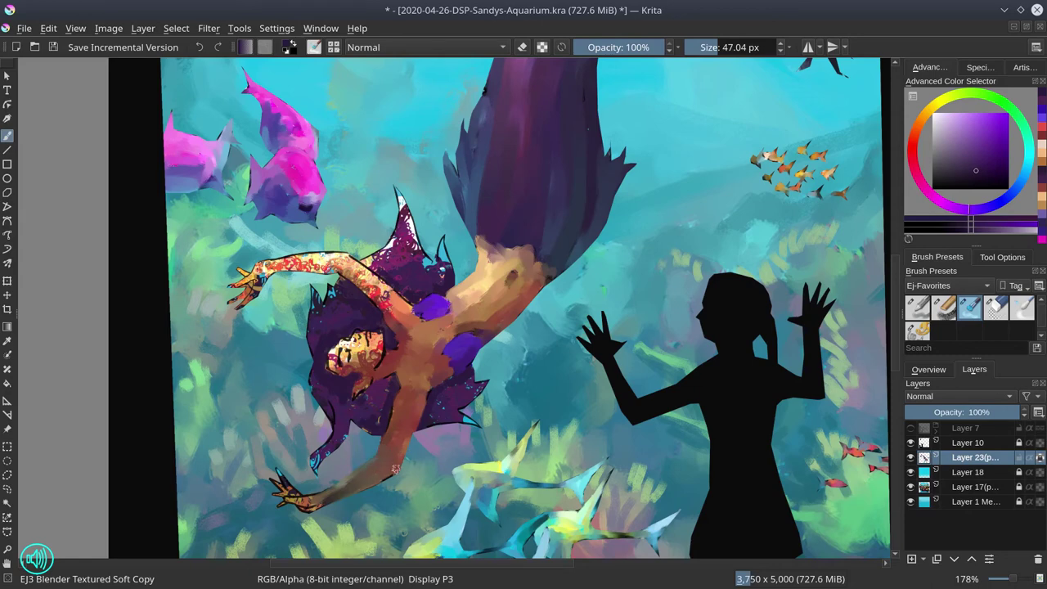
# Step: Paint the lower hand with a light orange sampled from it using EJ2 Chalk Grainy, and blend the fingers with EJ3 Blender Textured Soft Copy
pyautogui.click(944, 308)
pyautogui.keyDown('ctrl'); pyautogui.click(304, 501); pyautogui.keyUp('ctrl')
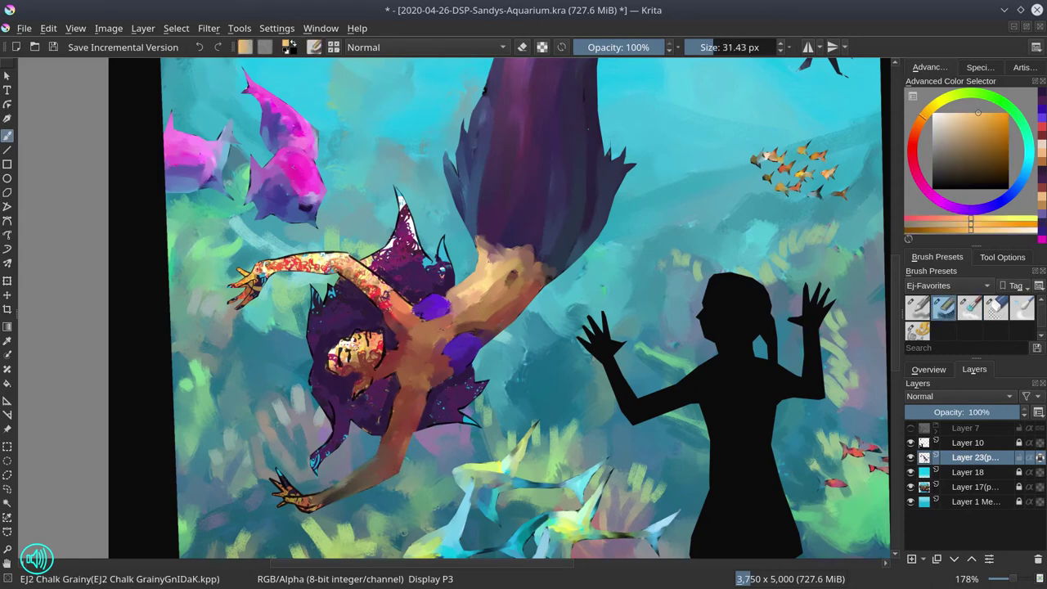
pyautogui.moveTo(299, 487); pyautogui.dragTo(290, 485)
pyautogui.moveTo(290, 485)
pyautogui.mouseDown()
pyautogui.moveTo(304, 498)
pyautogui.moveTo(315, 483)
pyautogui.moveTo(295, 483)
pyautogui.mouseUp()
pyautogui.click(970, 308)
pyautogui.moveTo(277, 475); pyautogui.dragTo(287, 487)
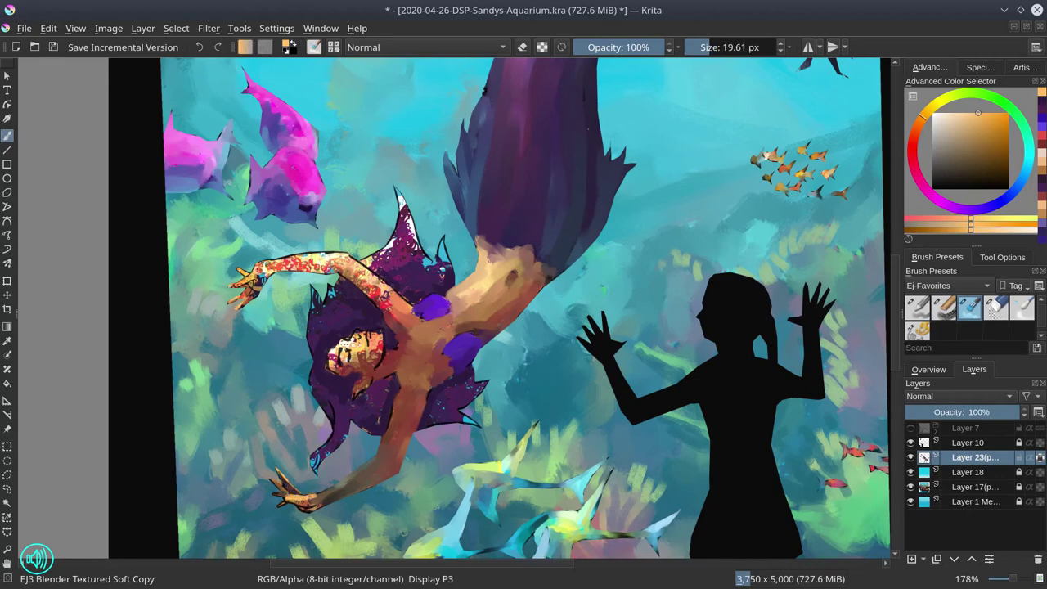
# Step: Blend the hair spikes behind the mermaid's lower arm and save the document
pyautogui.moveTo(456, 390); pyautogui.dragTo(464, 397)
pyautogui.moveTo(445, 396)
pyautogui.mouseDown()
pyautogui.moveTo(463, 396)
pyautogui.moveTo(481, 429)
pyautogui.mouseUp()
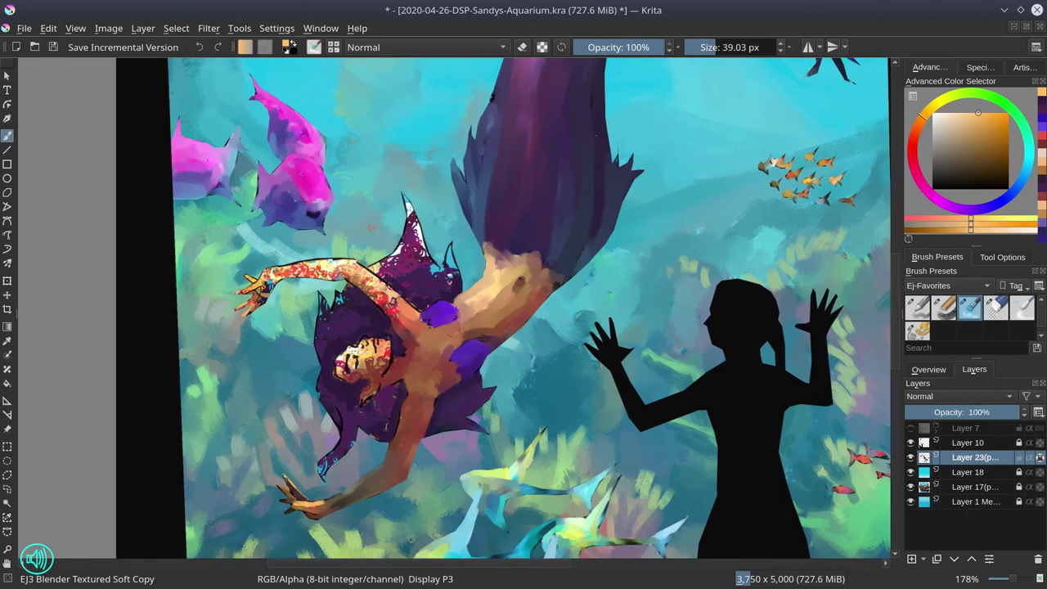
pyautogui.click(929, 369)
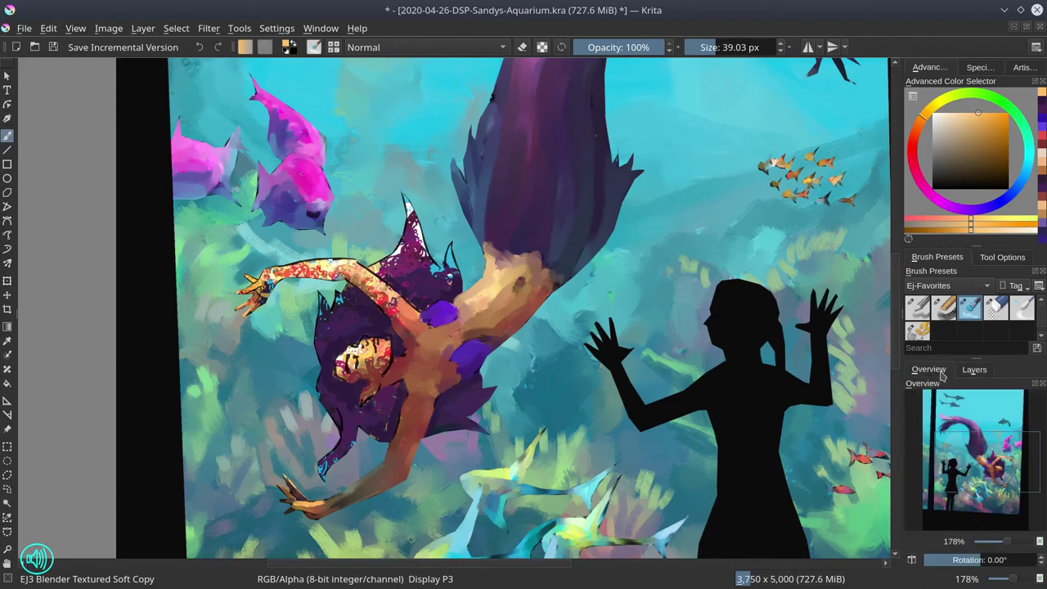
pyautogui.click(54, 47)
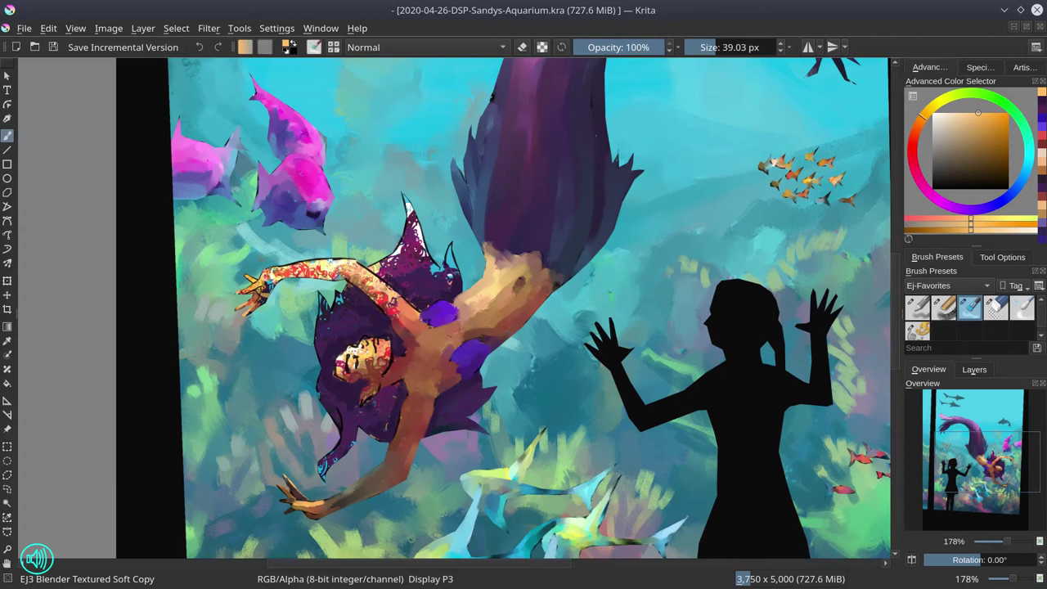
# Step: Blend the mermaid's outstretched upper arm, hand and shoulder, and the pointed hair locks above them
pyautogui.scroll(2, 286, 303)
pyautogui.moveTo(238, 292)
pyautogui.mouseDown()
pyautogui.moveTo(258, 287)
pyautogui.moveTo(246, 305)
pyautogui.moveTo(256, 271)
pyautogui.mouseUp()
pyautogui.moveTo(256, 270); pyautogui.dragTo(282, 263)
pyautogui.moveTo(287, 244); pyautogui.dragTo(298, 244)
pyautogui.moveTo(277, 257); pyautogui.dragTo(377, 247)
pyautogui.moveTo(287, 264)
pyautogui.mouseDown()
pyautogui.moveTo(372, 258)
pyautogui.moveTo(426, 324)
pyautogui.moveTo(409, 270)
pyautogui.moveTo(459, 315)
pyautogui.mouseUp()
pyautogui.moveTo(403, 248); pyautogui.dragTo(441, 237)
pyautogui.moveTo(410, 247); pyautogui.dragTo(447, 208)
pyautogui.moveTo(409, 255); pyautogui.dragTo(426, 271)
pyautogui.moveTo(446, 297); pyautogui.dragTo(468, 320)
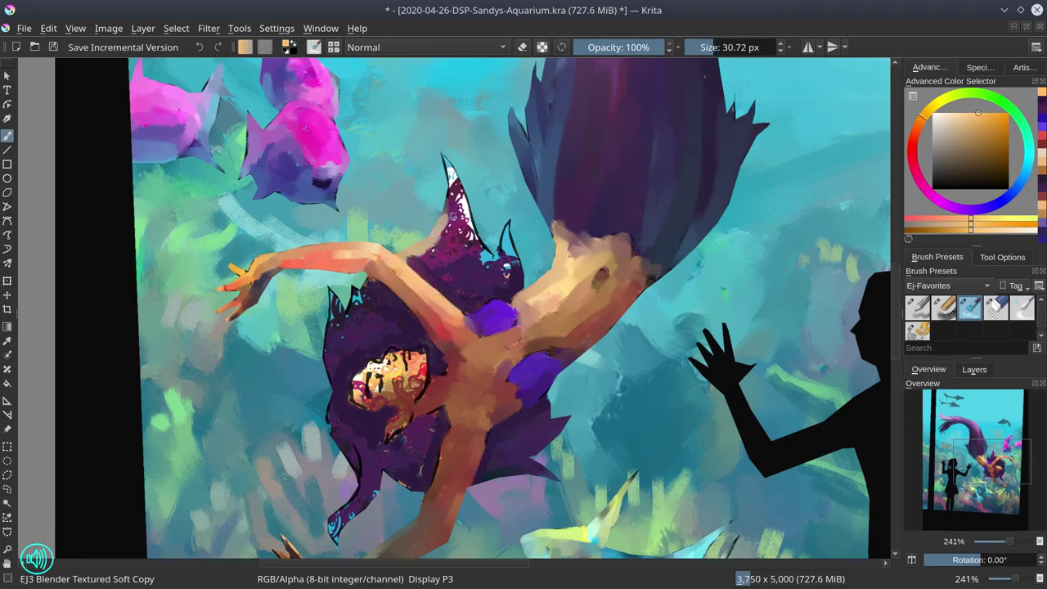
pyautogui.press(']')
pyautogui.moveTo(426, 249)
pyautogui.mouseDown()
pyautogui.moveTo(446, 163)
pyautogui.moveTo(458, 250)
pyautogui.moveTo(503, 254)
pyautogui.mouseUp()
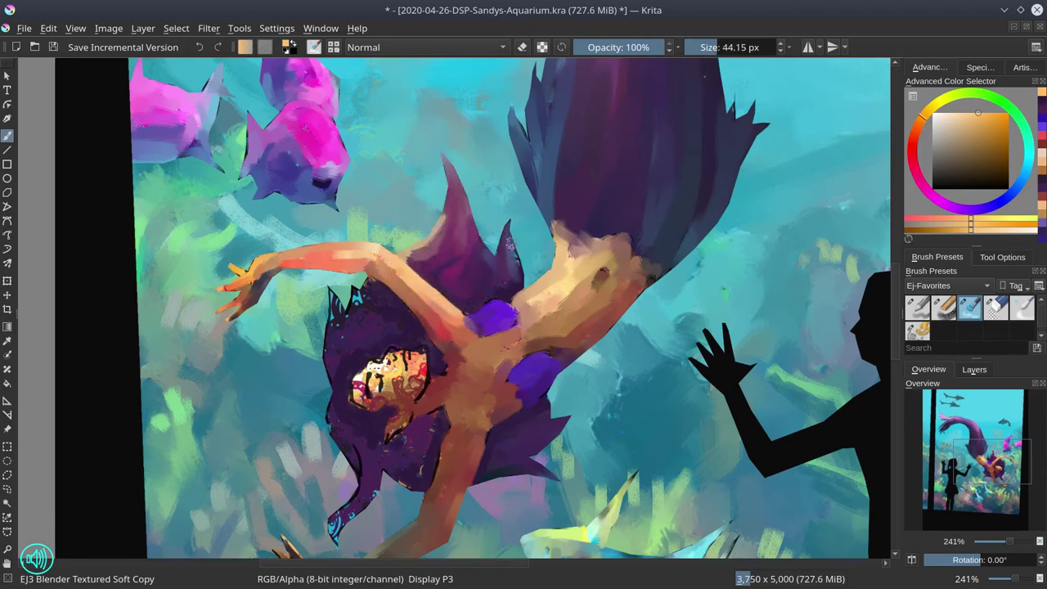
# Step: Blend the line art and speckles of the mermaid's face and neck using a smaller brush
pyautogui.press('[')
pyautogui.press('[')
pyautogui.press('[')
pyautogui.moveTo(357, 382)
pyautogui.mouseDown()
pyautogui.moveTo(360, 398)
pyautogui.moveTo(361, 373)
pyautogui.mouseUp()
pyautogui.moveTo(365, 377)
pyautogui.mouseDown()
pyautogui.moveTo(395, 350)
pyautogui.moveTo(375, 365)
pyautogui.mouseUp()
pyautogui.moveTo(375, 396)
pyautogui.mouseDown()
pyautogui.moveTo(377, 377)
pyautogui.moveTo(378, 395)
pyautogui.mouseUp()
pyautogui.moveTo(355, 398)
pyautogui.mouseDown()
pyautogui.moveTo(378, 404)
pyautogui.moveTo(368, 404)
pyautogui.mouseUp()
pyautogui.moveTo(396, 367)
pyautogui.mouseDown()
pyautogui.moveTo(385, 396)
pyautogui.moveTo(401, 350)
pyautogui.mouseUp()
pyautogui.moveTo(404, 350); pyautogui.dragTo(405, 370)
pyautogui.moveTo(408, 286); pyautogui.dragTo(418, 285)
pyautogui.moveTo(391, 379); pyautogui.dragTo(392, 428)
pyautogui.moveTo(404, 417)
pyautogui.mouseDown()
pyautogui.moveTo(389, 440)
pyautogui.moveTo(414, 365)
pyautogui.mouseUp()
pyautogui.moveTo(422, 358)
pyautogui.mouseDown()
pyautogui.moveTo(424, 381)
pyautogui.moveTo(401, 396)
pyautogui.mouseUp()
pyautogui.moveTo(416, 398); pyautogui.dragTo(428, 380)
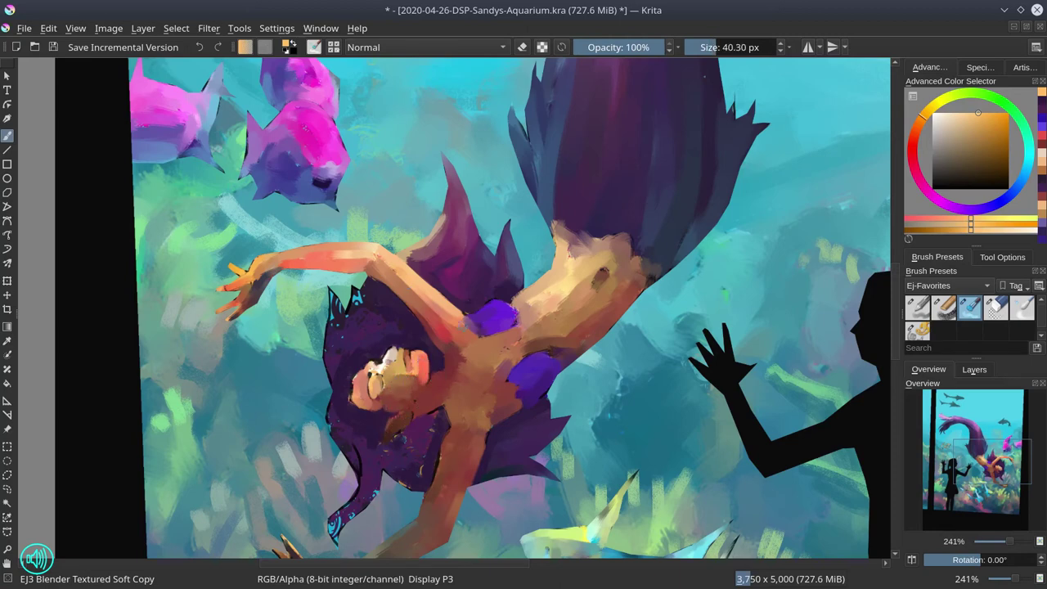
# Step: Blend the rest of the hair around the face with a brush of about 60 px, and save the document
pyautogui.press(']')
pyautogui.press(']')
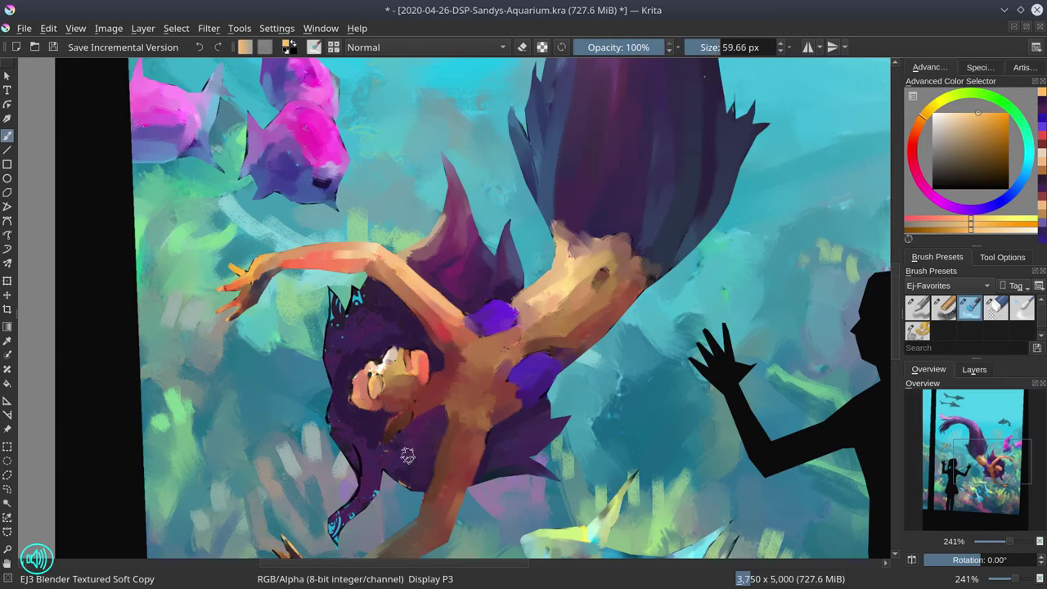
pyautogui.moveTo(350, 432)
pyautogui.mouseDown()
pyautogui.moveTo(331, 330)
pyautogui.moveTo(341, 355)
pyautogui.moveTo(379, 298)
pyautogui.moveTo(343, 376)
pyautogui.moveTo(380, 303)
pyautogui.mouseUp()
pyautogui.scroll(-4, 643, 290)
pyautogui.click(54, 49)
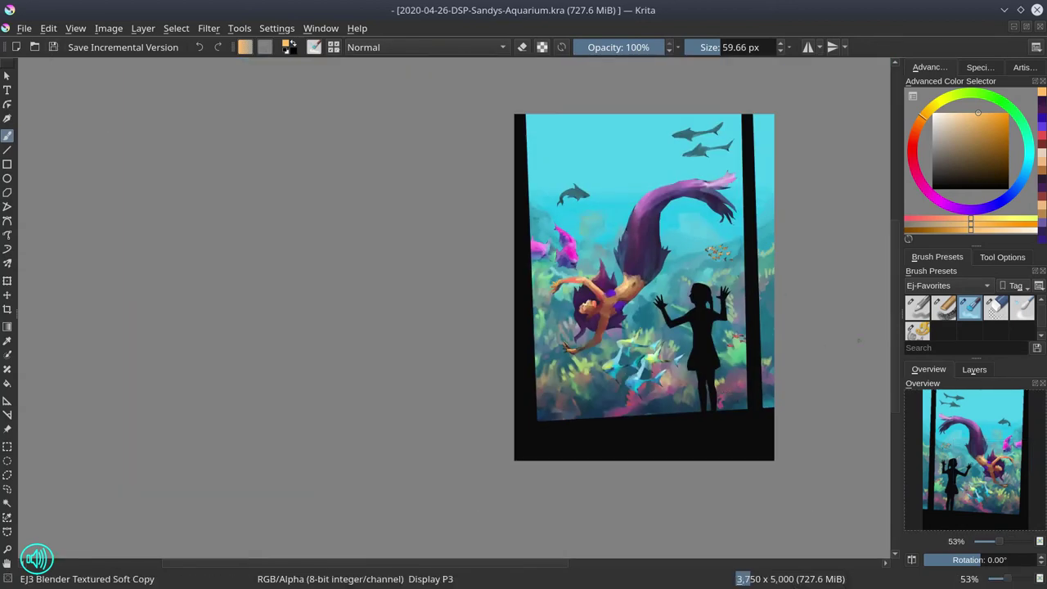
# Step: Add a new layer above Layer 23, set its blending mode to Color Dodge, and save the document
pyautogui.click(974, 369)
pyautogui.click(949, 396)
pyautogui.click(953, 397)
pyautogui.click(54, 48)
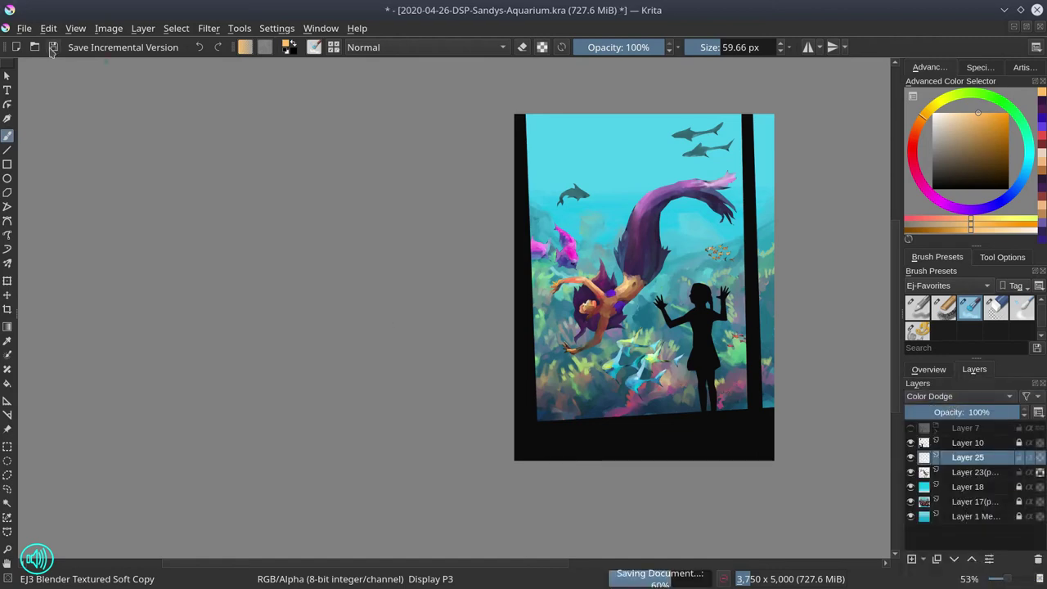
# Step: Paint muted orange-brown highlights on the lower corals of Layer 25 with EJ2 Chalk Grainy, and move that layer below Layer 23
pyautogui.click(959, 151)
pyautogui.click(916, 129)
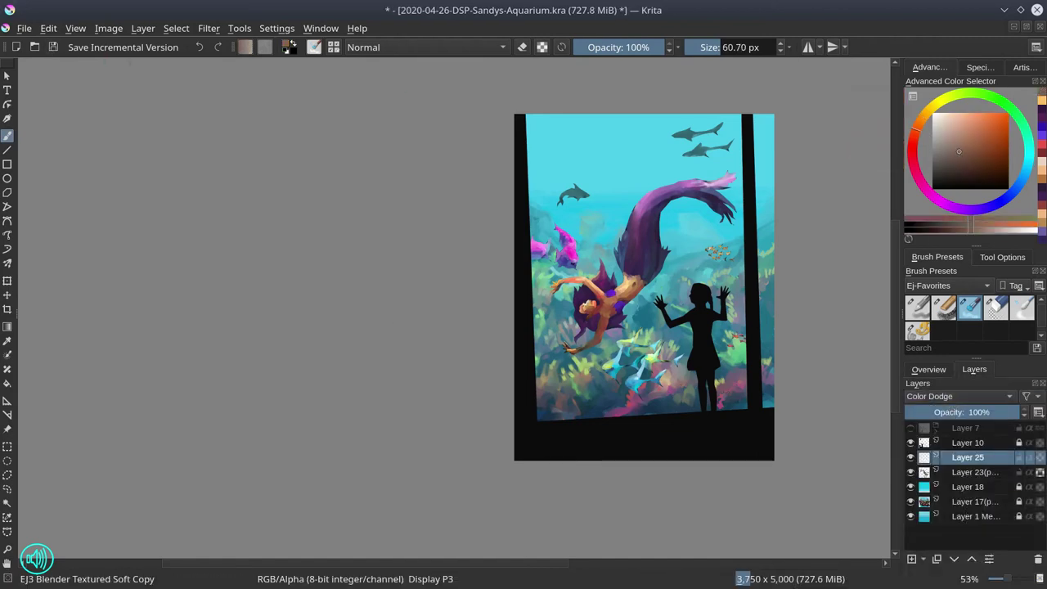
pyautogui.click(944, 311)
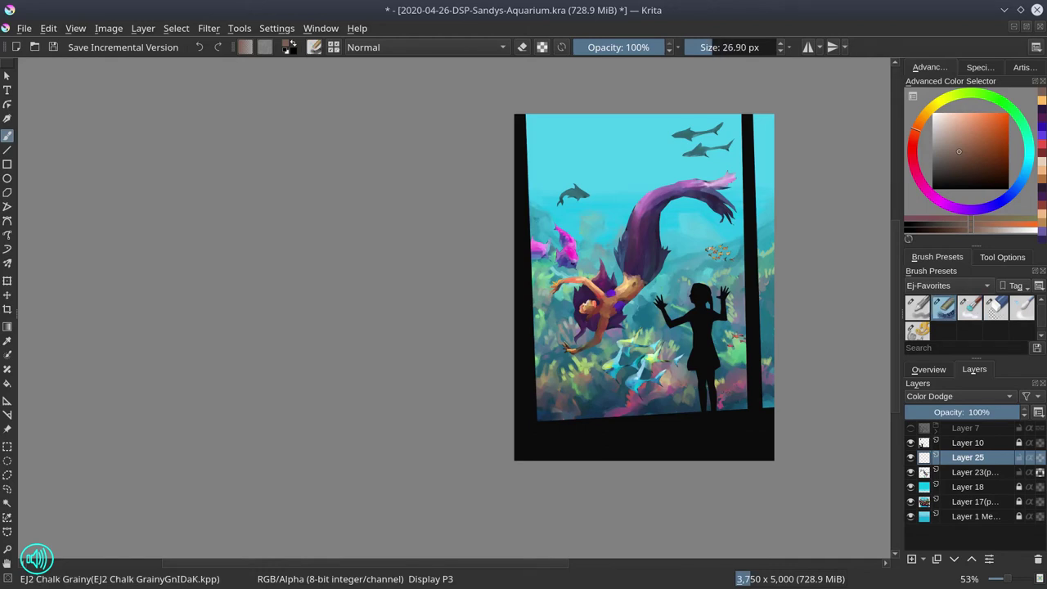
pyautogui.moveTo(565, 389); pyautogui.dragTo(568, 368)
pyautogui.moveTo(567, 387); pyautogui.dragTo(556, 412)
pyautogui.moveTo(561, 385)
pyautogui.mouseDown()
pyautogui.moveTo(579, 374)
pyautogui.moveTo(546, 362)
pyautogui.moveTo(539, 381)
pyautogui.mouseUp()
pyautogui.click(955, 559)
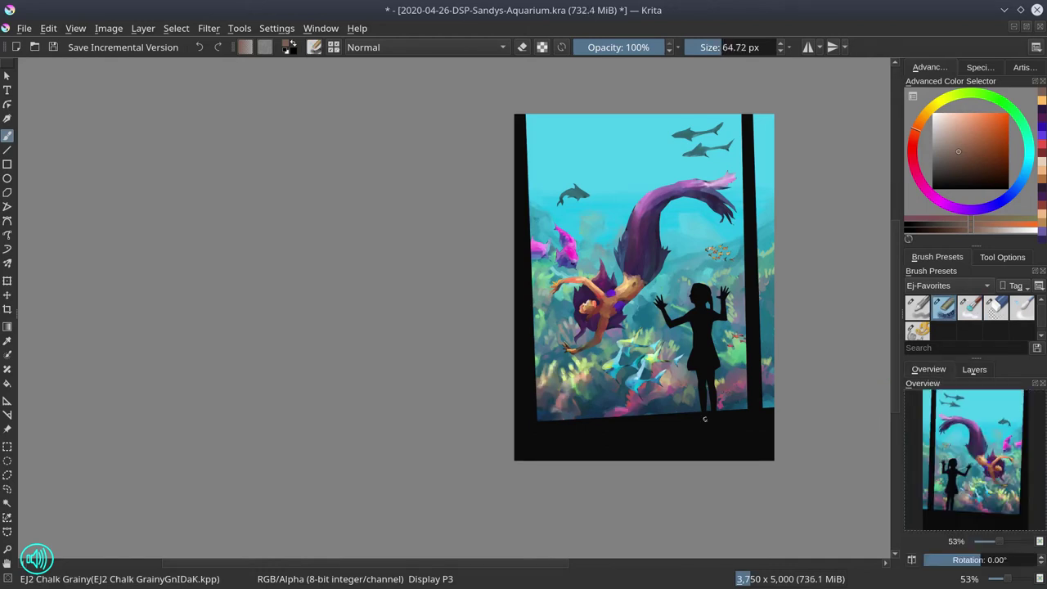
# Step: Extend the Color Dodge highlights across the remaining corals and seabed at a brush size of about 54 px, and save the document
pyautogui.moveTo(558, 340); pyautogui.dragTo(568, 319)
pyautogui.press('[')
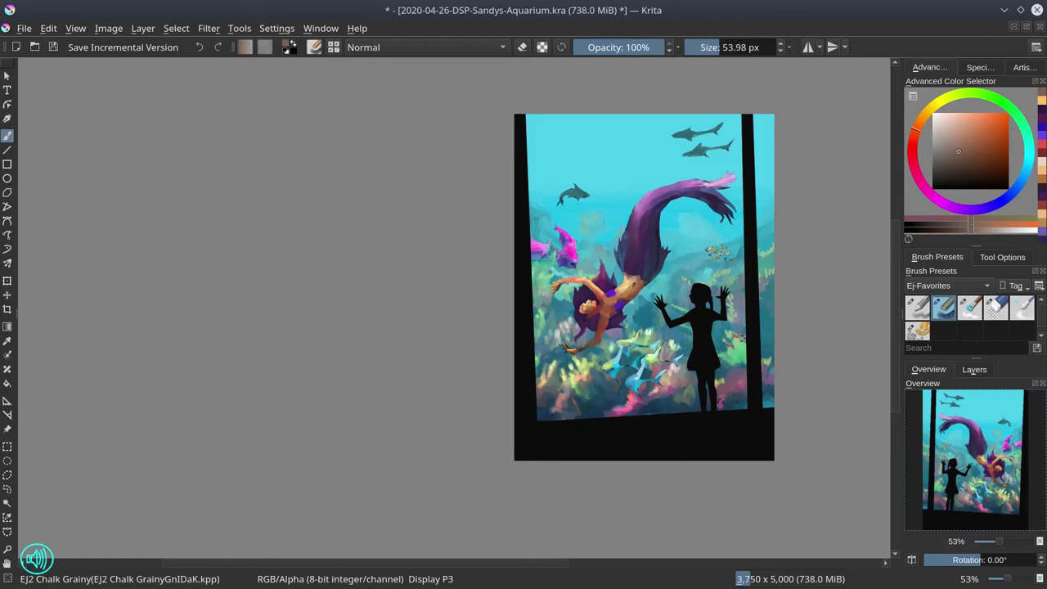
pyautogui.moveTo(609, 351); pyautogui.dragTo(599, 358)
pyautogui.moveTo(718, 385)
pyautogui.mouseDown()
pyautogui.moveTo(725, 375)
pyautogui.moveTo(734, 392)
pyautogui.mouseUp()
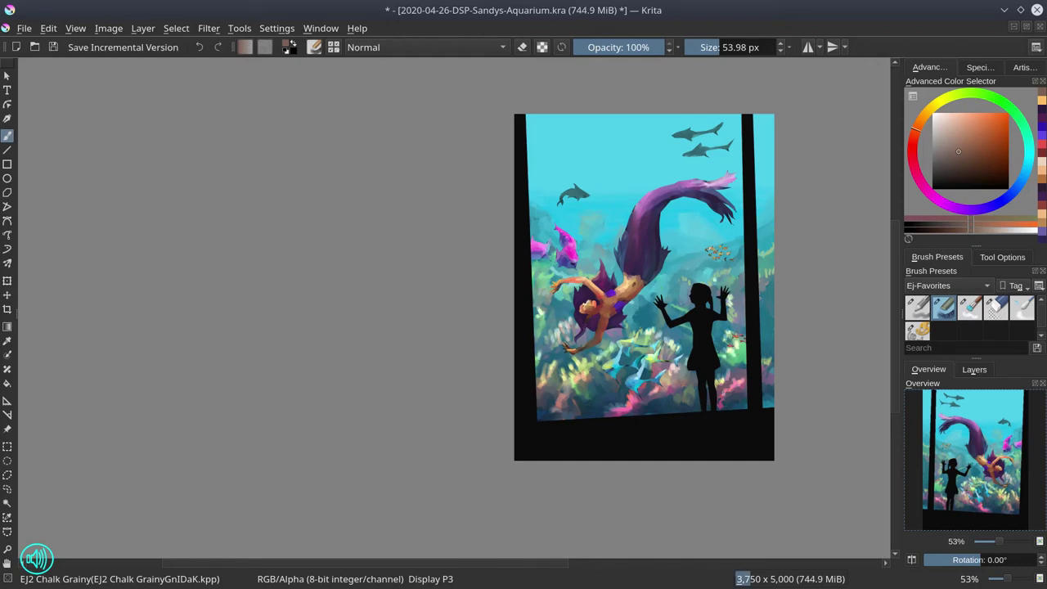
pyautogui.moveTo(728, 173); pyautogui.dragTo(721, 171)
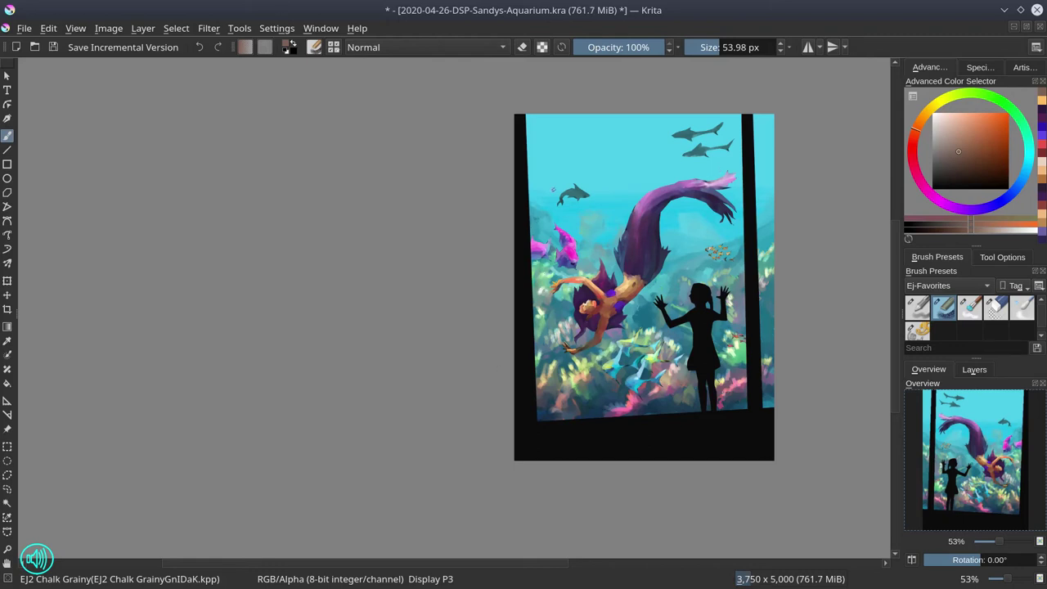
pyautogui.click(53, 47)
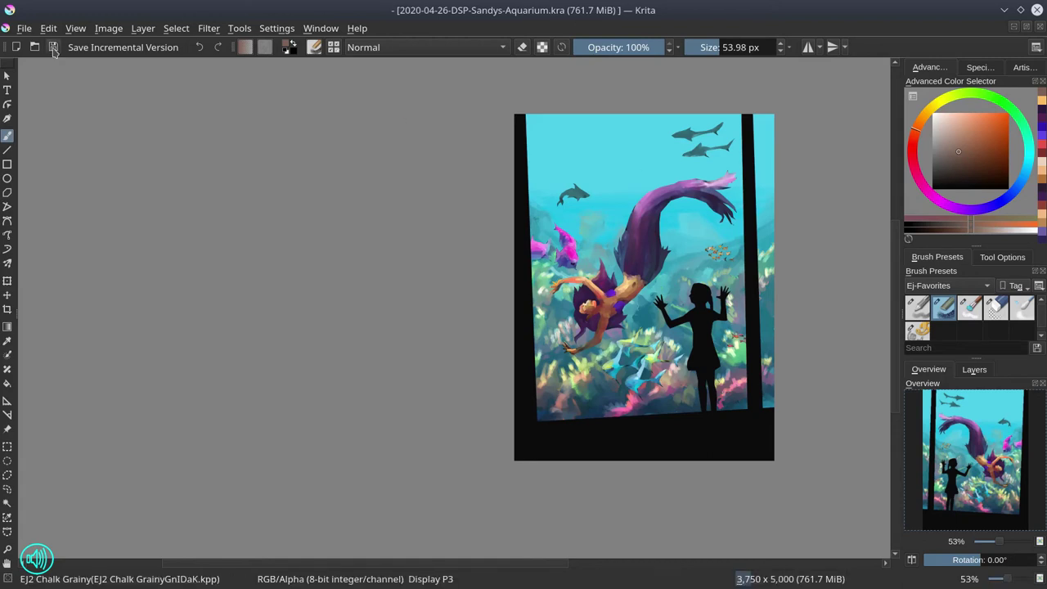
# Step: Make Layer 23 active and set the brush's blending mode to Color Dodge for work on the creatures
pyautogui.click(975, 369)
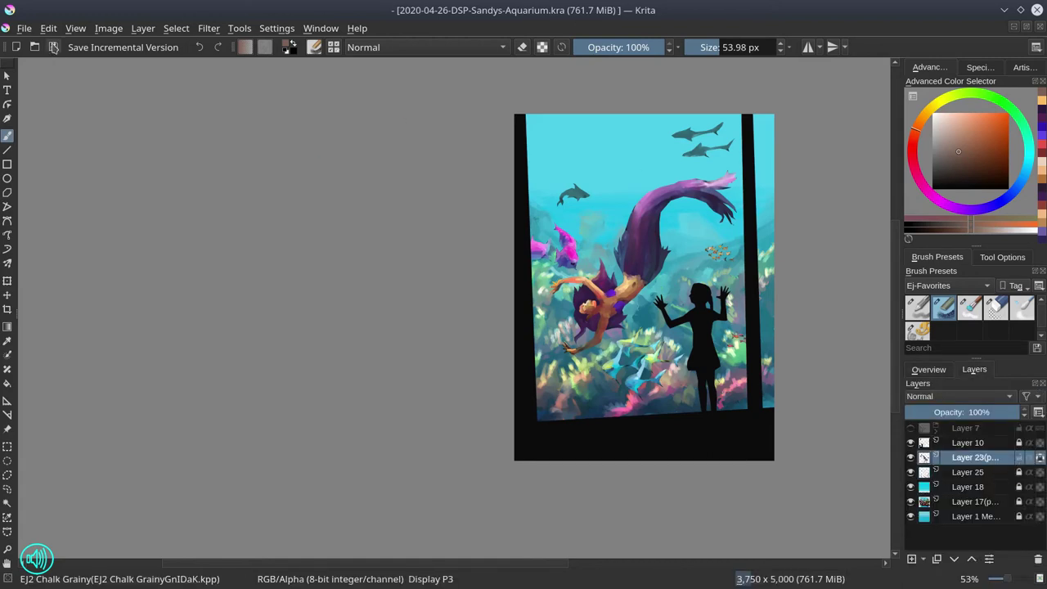
pyautogui.moveTo(625, 384); pyautogui.dragTo(692, 298)
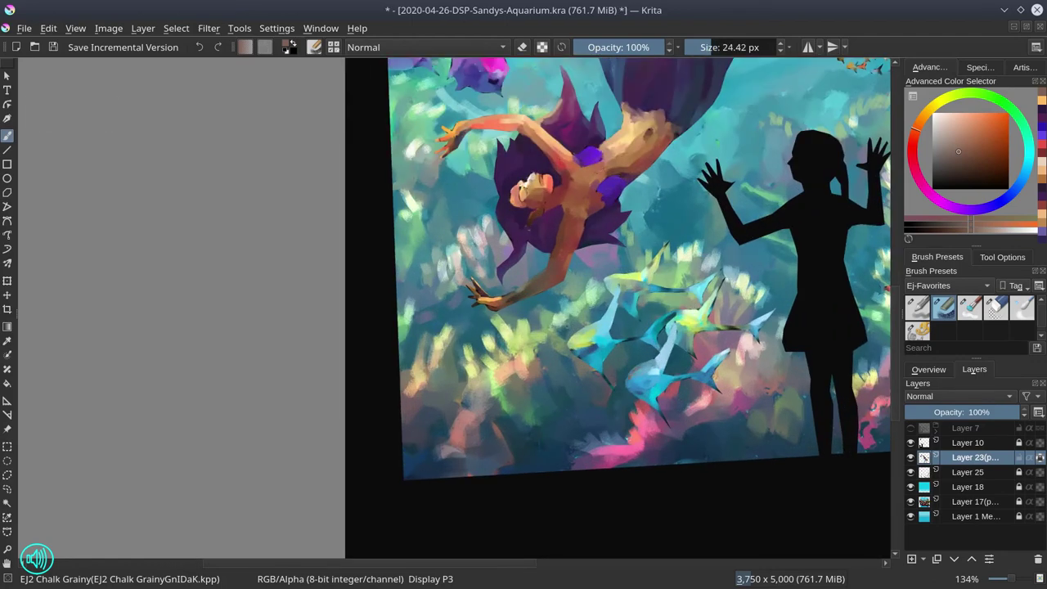
pyautogui.hotkey('alt', 'shift', 'd')
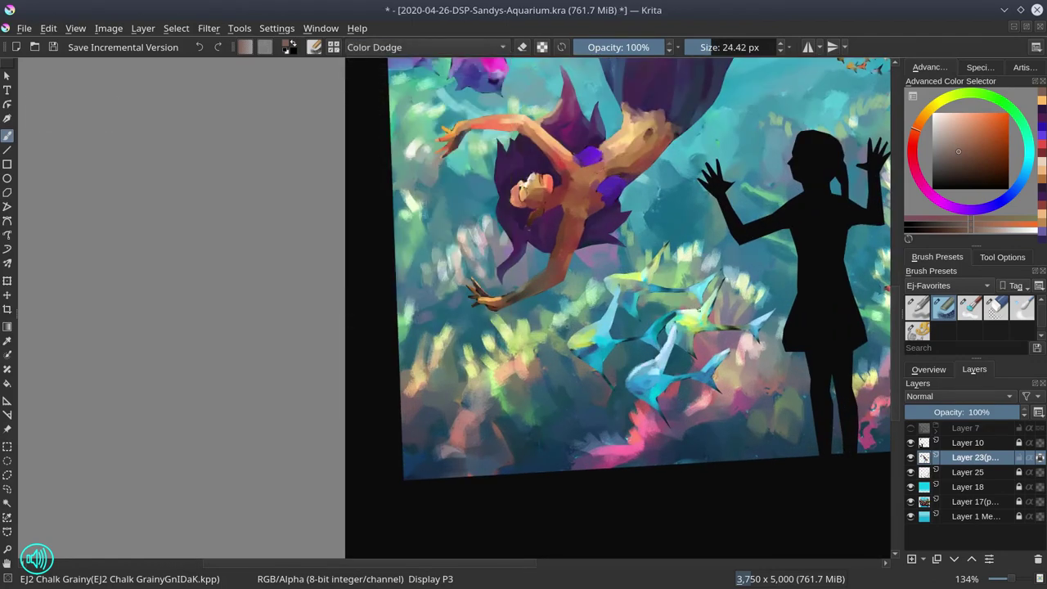
# Step: Paint Color Dodge highlights on the cyan-and-yellow fish below the mermaid with a brush of about 24 px
pyautogui.moveTo(731, 327); pyautogui.dragTo(767, 318)
pyautogui.moveTo(671, 374); pyautogui.dragTo(689, 374)
pyautogui.moveTo(574, 337)
pyautogui.mouseDown()
pyautogui.moveTo(612, 303)
pyautogui.moveTo(700, 283)
pyautogui.mouseUp()
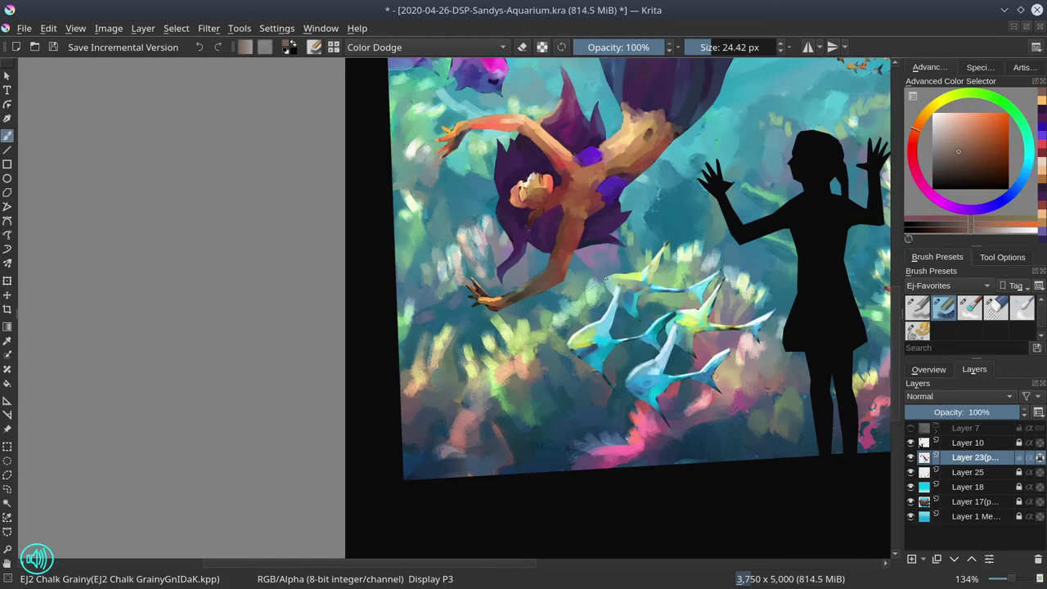
# Step: Add small Color Dodge highlights to the red fish beside the girl, reducing the brush to about 12 px
pyautogui.moveTo(536, 563); pyautogui.dragTo(641, 568)
pyautogui.scroll(3, 647, 293)
pyautogui.moveTo(575, 277); pyautogui.dragTo(608, 285)
pyautogui.click(706, 47)
pyautogui.moveTo(616, 241); pyautogui.dragTo(633, 245)
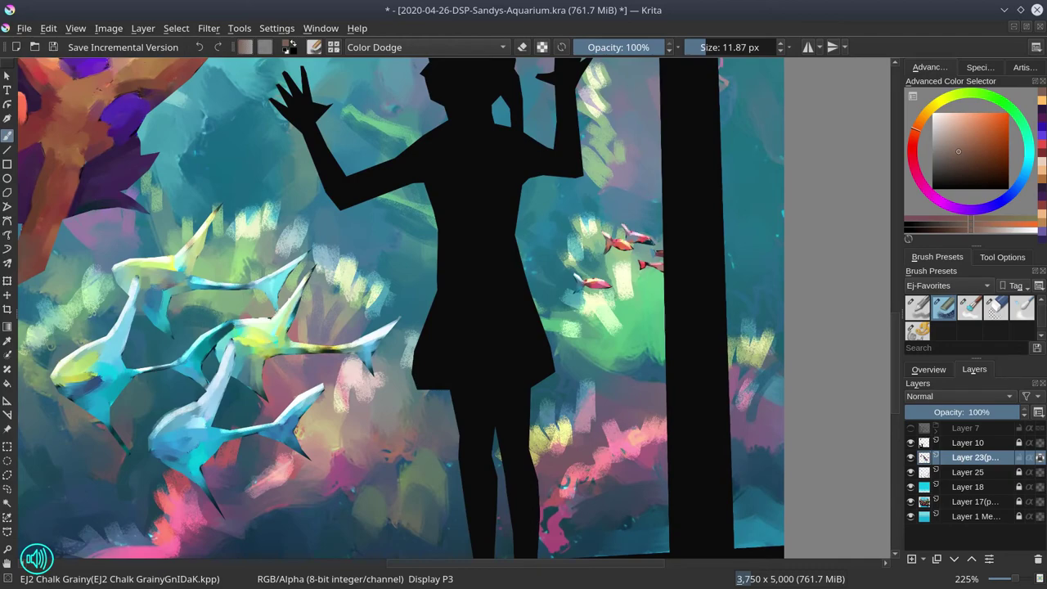
# Step: Brighten the small orange fish school above the girl with Color Dodge dabs, adjusting the brush size between about 7 and 20 px
pyautogui.moveTo(572, 188); pyautogui.dragTo(565, 516)
pyautogui.click(710, 48)
pyautogui.moveTo(561, 220); pyautogui.dragTo(567, 225)
pyautogui.moveTo(481, 200); pyautogui.dragTo(514, 187)
pyautogui.click(701, 47)
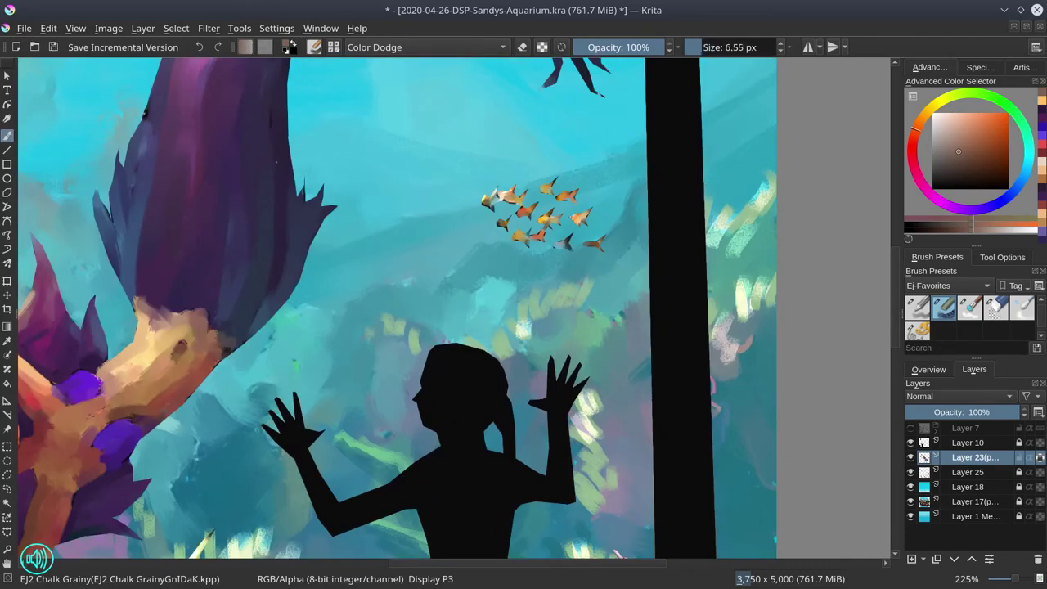
pyautogui.press(']')
pyautogui.press(']')
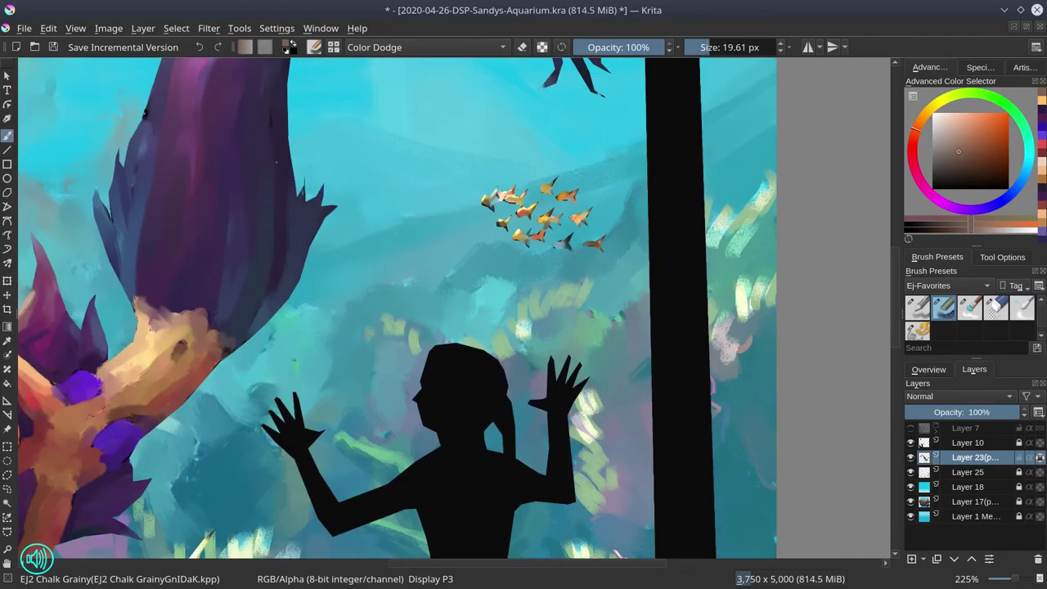
pyautogui.press('[')
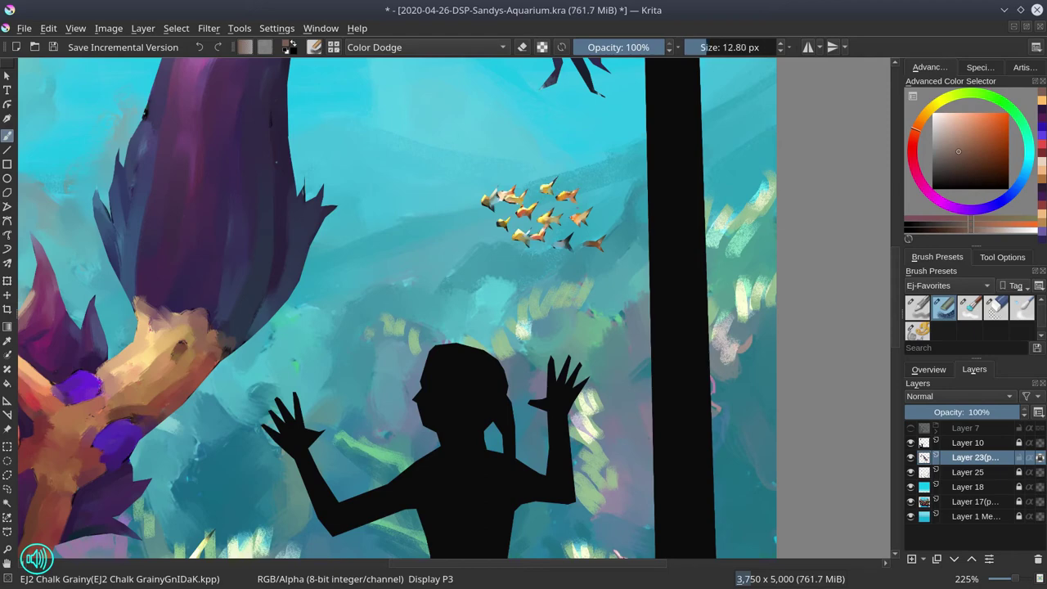
# Step: Paint Color Dodge rim highlights on the magenta fish at about 27 px, show the canvas overview, and save the document
pyautogui.moveTo(205, 245); pyautogui.dragTo(664, 302)
pyautogui.press(']')
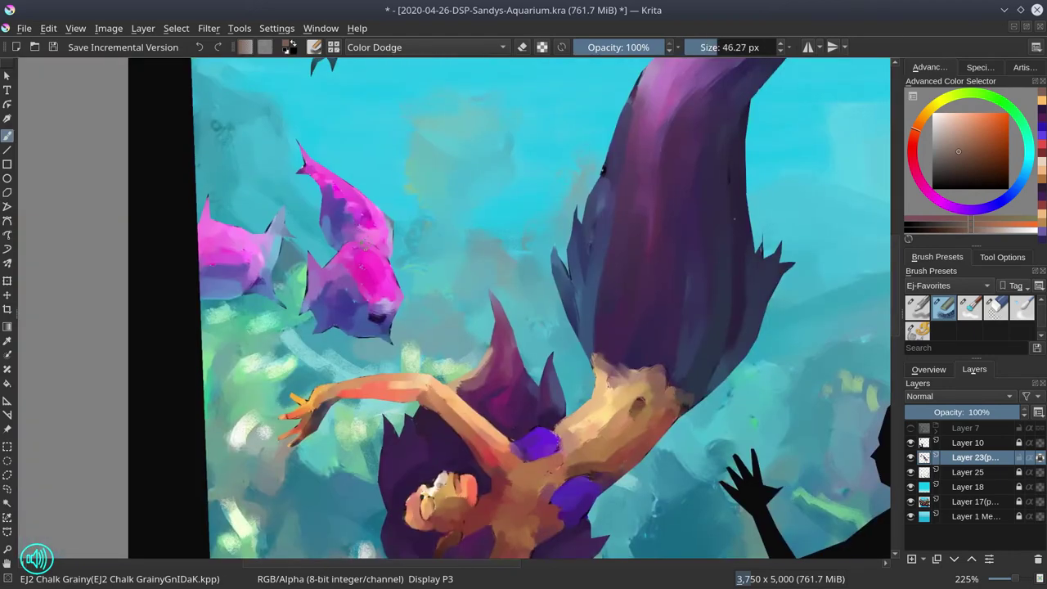
pyautogui.press('[')
pyautogui.moveTo(309, 255)
pyautogui.mouseDown()
pyautogui.moveTo(321, 265)
pyautogui.moveTo(360, 243)
pyautogui.mouseUp()
pyautogui.moveTo(360, 243)
pyautogui.mouseDown()
pyautogui.moveTo(387, 260)
pyautogui.moveTo(399, 293)
pyautogui.mouseUp()
pyautogui.moveTo(301, 146); pyautogui.dragTo(391, 248)
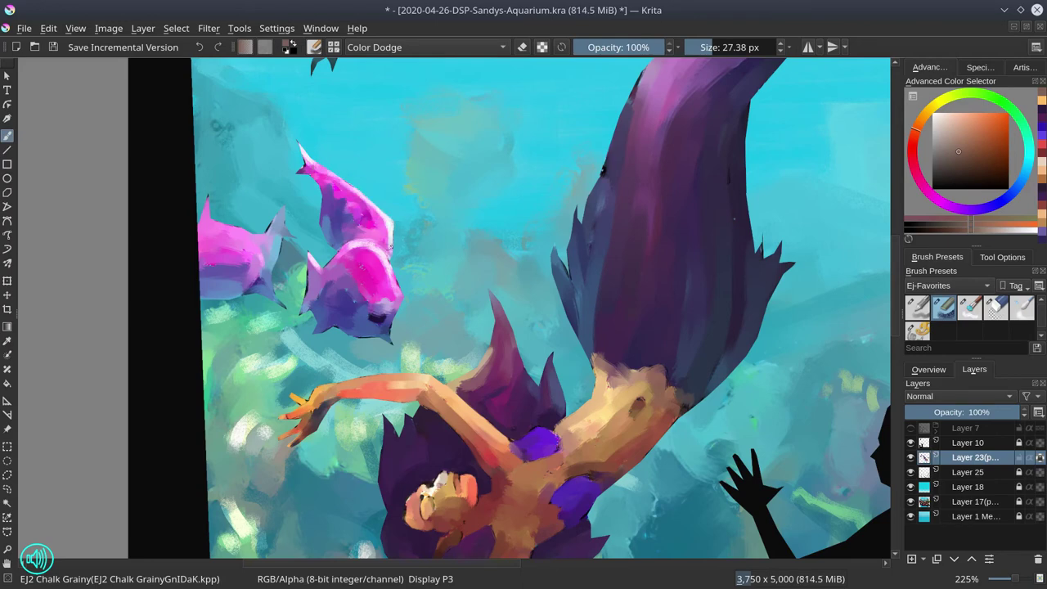
pyautogui.moveTo(206, 205); pyautogui.dragTo(265, 256)
pyautogui.moveTo(267, 233); pyautogui.dragTo(283, 208)
pyautogui.click(930, 370)
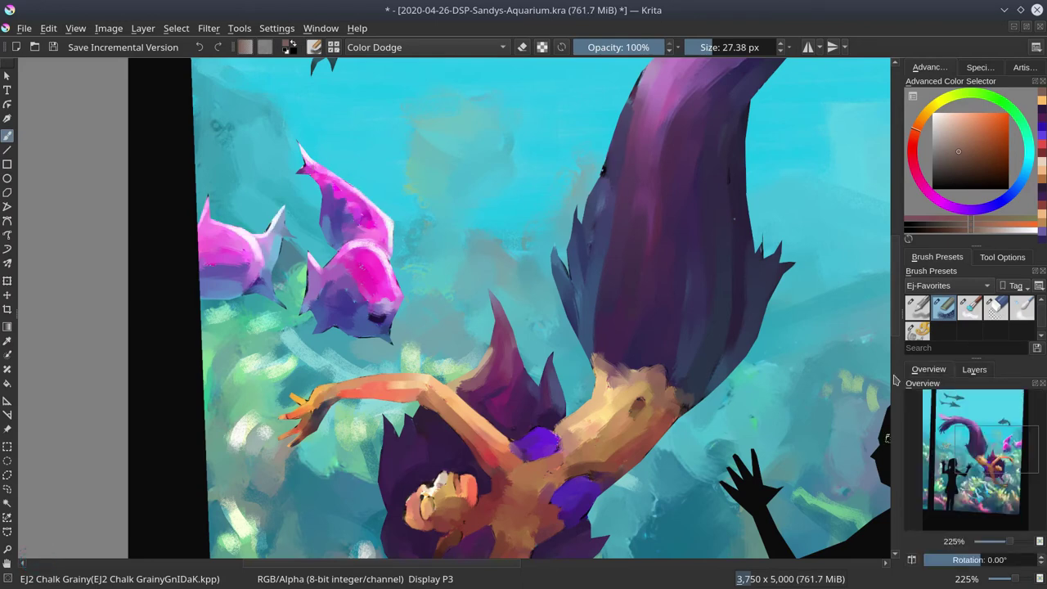
pyautogui.click(53, 47)
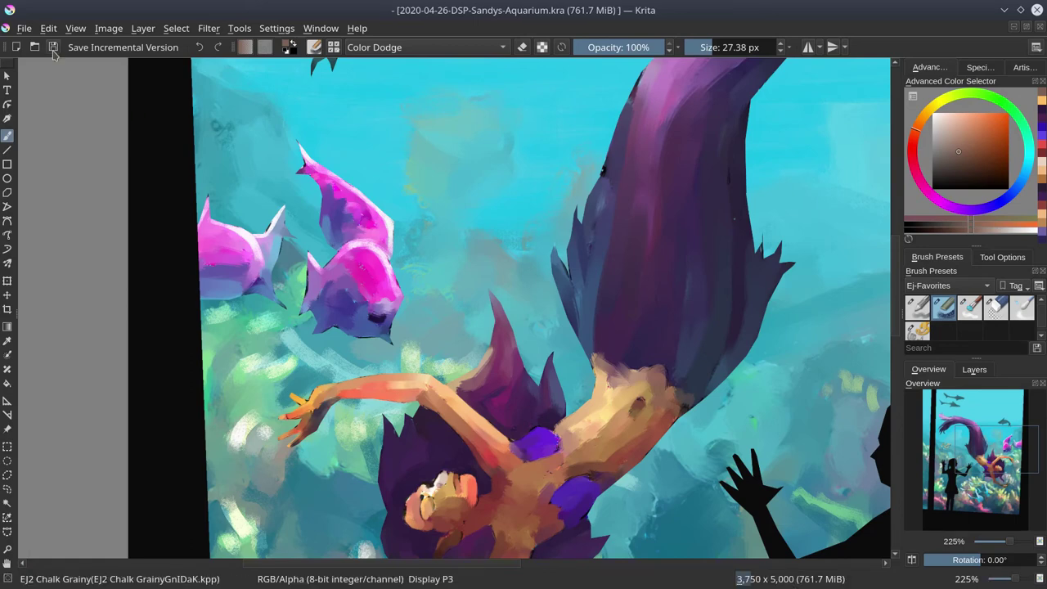
# Step: Return the brush to Normal blending and paint near-black eyes on the four cyan-and-yellow fish at about 14 px
pyautogui.scroll(-5, 482, 173)
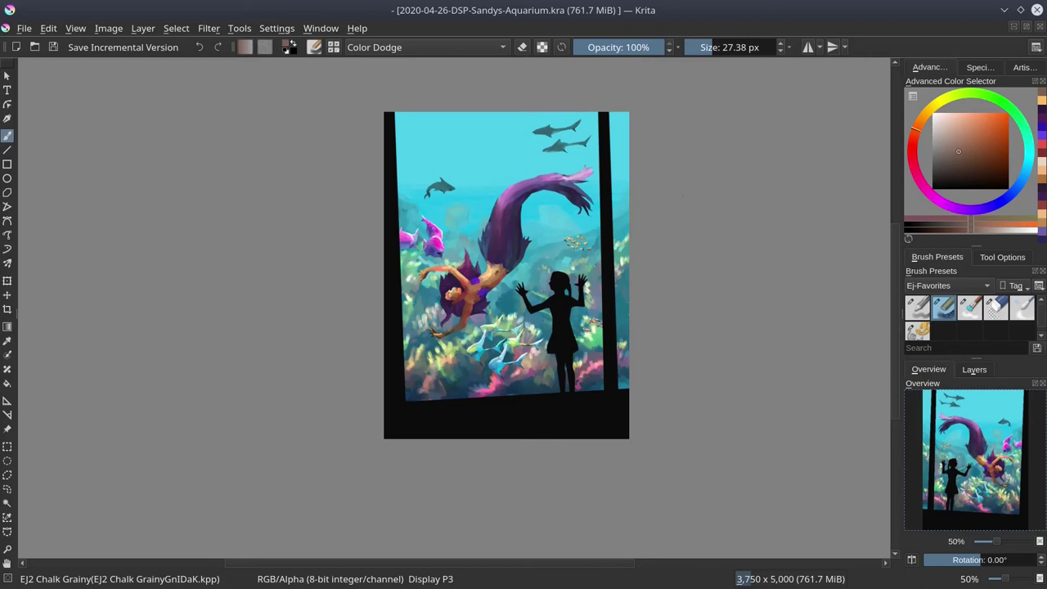
pyautogui.click(496, 49)
pyautogui.click(409, 189)
pyautogui.scroll(5, 484, 359)
pyautogui.keyDown('ctrl'); pyautogui.click(430, 315); pyautogui.keyUp('ctrl')
pyautogui.click(945, 177)
pyautogui.click(991, 206)
pyautogui.click(424, 318)
pyautogui.click(423, 320)
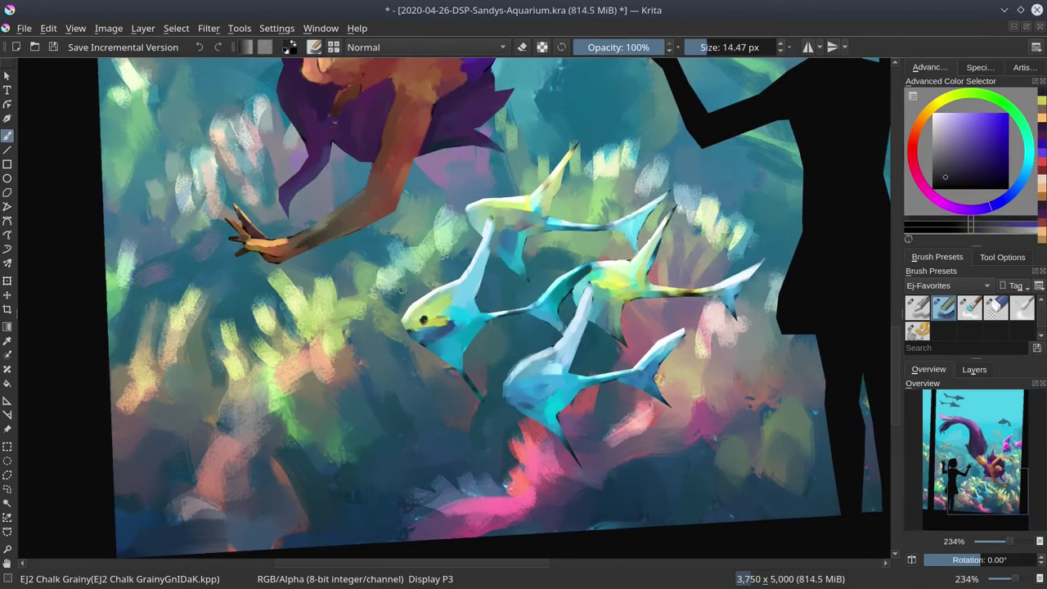
pyautogui.click(586, 282)
pyautogui.click(586, 280)
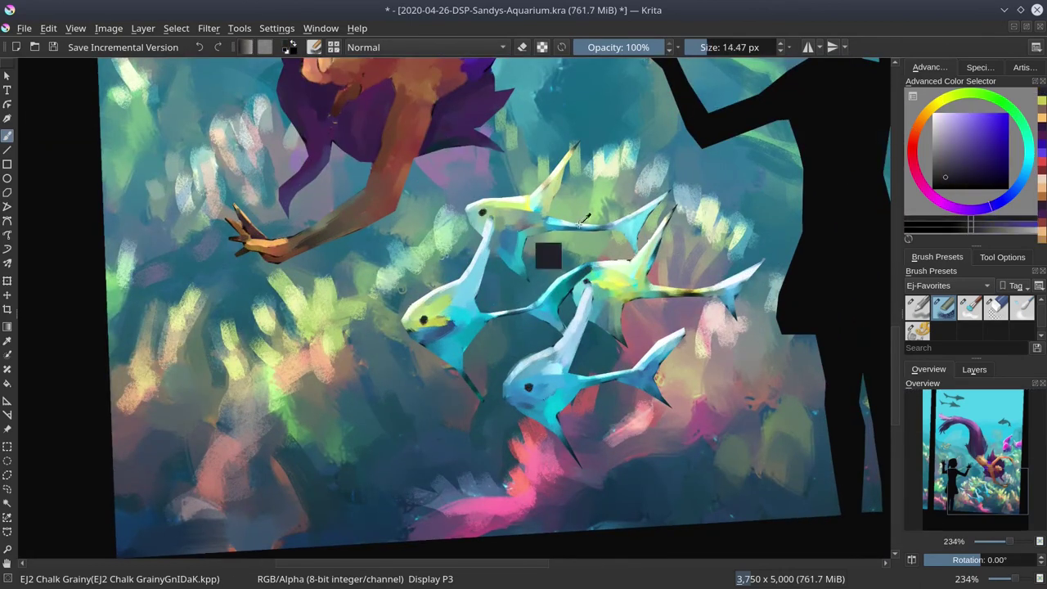
# Step: Paint dark eyes on the magenta fish with a brush of about 15 px
pyautogui.moveTo(573, 152); pyautogui.dragTo(662, 554)
pyautogui.click(345, 245)
pyautogui.click(346, 243)
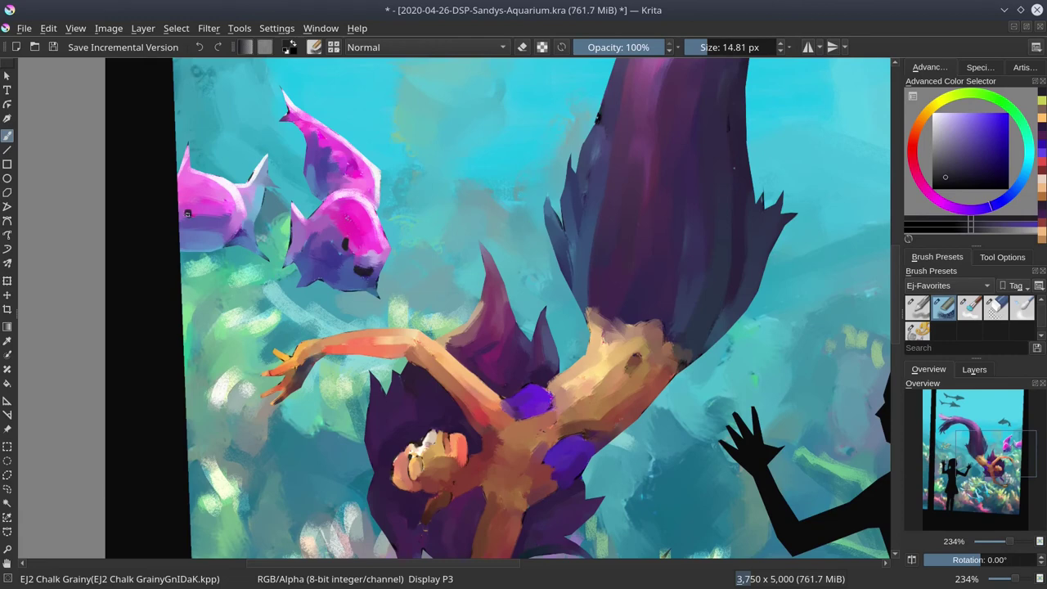
pyautogui.click(190, 217)
# Step: Sample the magenta fish's blue shadow colour, lighten it, and paint pale blue rim light along the fish bellies
pyautogui.keyDown('ctrl'); pyautogui.click(337, 211); pyautogui.keyUp('ctrl')
pyautogui.keyDown('ctrl'); pyautogui.click(329, 263); pyautogui.keyUp('ctrl')
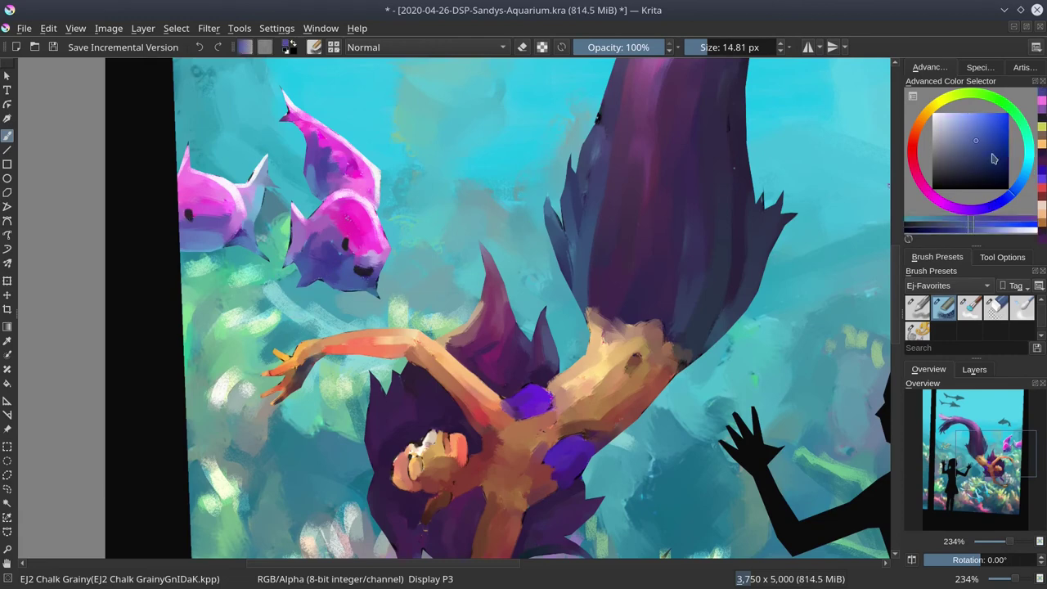
pyautogui.keyDown('ctrl'); pyautogui.click(309, 278); pyautogui.keyUp('ctrl')
pyautogui.moveTo(298, 284); pyautogui.dragTo(376, 292)
pyautogui.press('l')
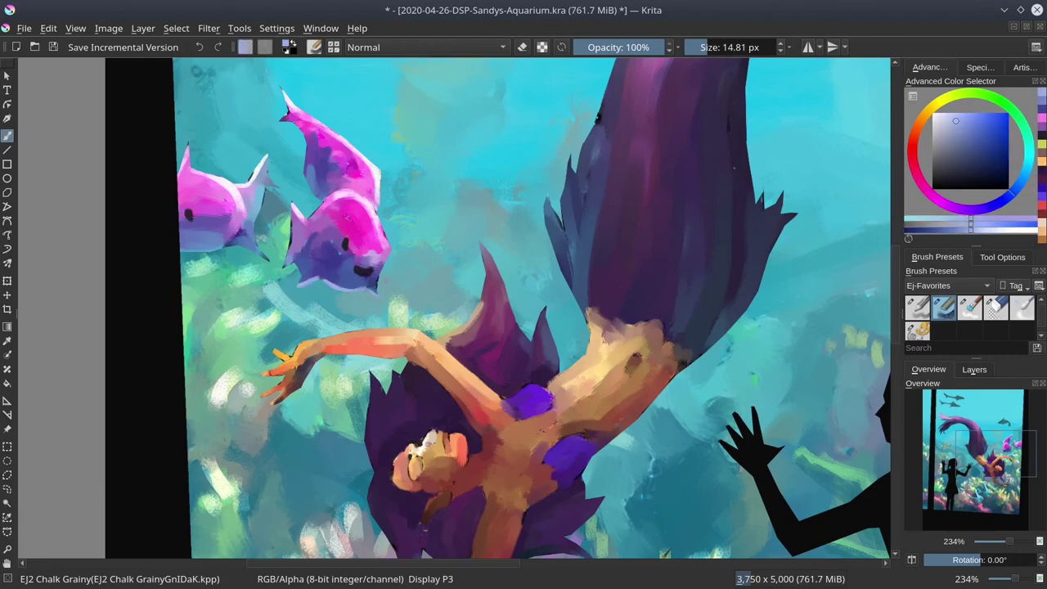
pyautogui.moveTo(221, 245); pyautogui.dragTo(229, 246)
pyautogui.moveTo(182, 247); pyautogui.dragTo(255, 250)
# Step: Paint light blue and cyan rim light on the belly, lower fin and tail of the lowest cyan fish at about 26 px
pyautogui.scroll(-4, 450, 297)
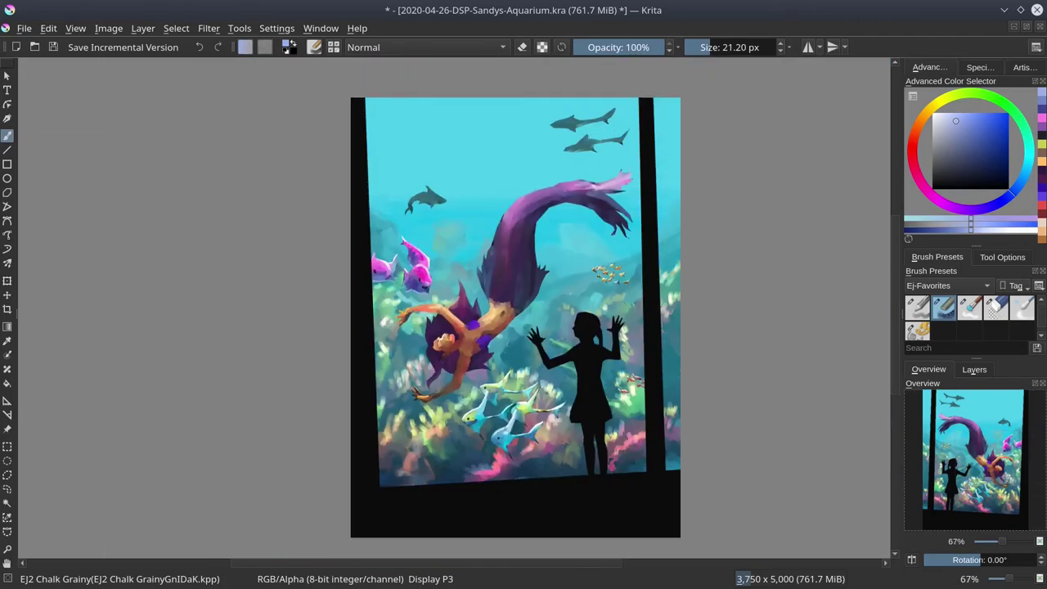
pyautogui.scroll(4, 520, 434)
pyautogui.moveTo(448, 469); pyautogui.dragTo(475, 492)
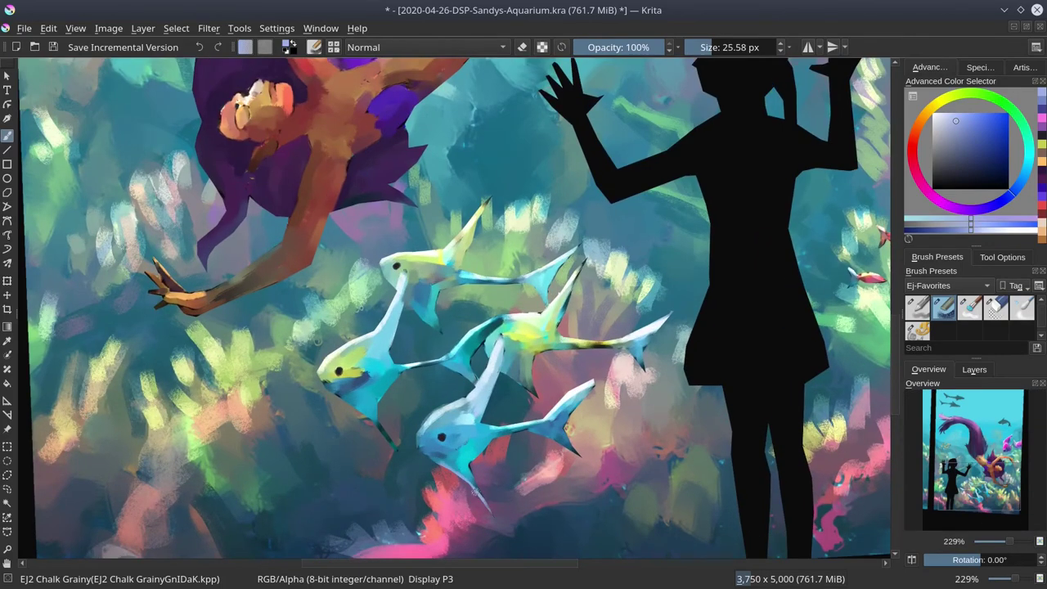
pyautogui.click(1029, 156)
pyautogui.click(970, 128)
pyautogui.moveTo(499, 433); pyautogui.dragTo(576, 450)
pyautogui.press('l')
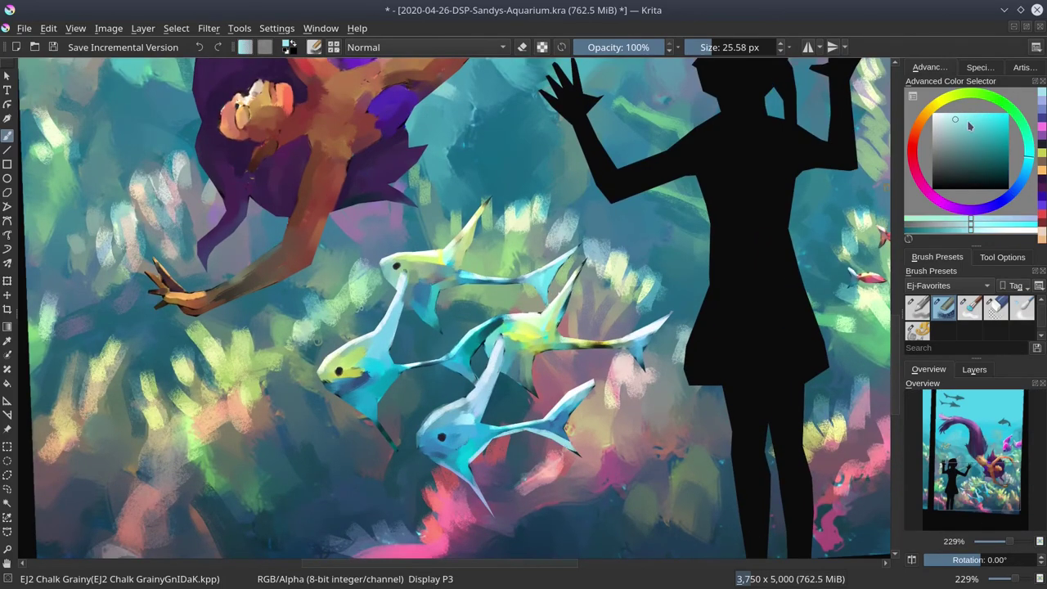
pyautogui.press('l')
pyautogui.hotkey('ctrl', 'z')
pyautogui.moveTo(489, 443); pyautogui.dragTo(578, 454)
pyautogui.moveTo(438, 462); pyautogui.dragTo(491, 513)
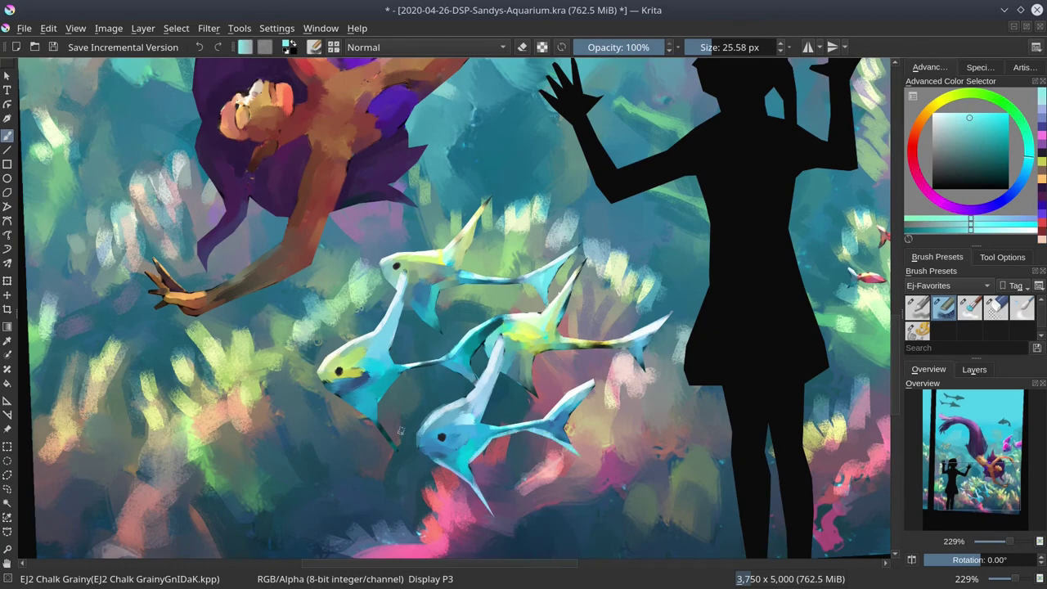
# Step: Add light cyan edges to the lower fins and undersides of the other cyan-and-yellow fish
pyautogui.moveTo(334, 390); pyautogui.dragTo(399, 451)
pyautogui.moveTo(377, 417)
pyautogui.mouseDown()
pyautogui.moveTo(419, 367)
pyautogui.moveTo(476, 382)
pyautogui.mouseUp()
pyautogui.moveTo(408, 299); pyautogui.dragTo(442, 333)
pyautogui.moveTo(438, 293); pyautogui.dragTo(541, 291)
pyautogui.moveTo(504, 394)
pyautogui.mouseDown()
pyautogui.moveTo(597, 347)
pyautogui.moveTo(642, 360)
pyautogui.mouseUp()
# Step: Save the document and paint feathery blue strands on the left hip fin of the mermaid's tail
pyautogui.scroll(5, 581, 303)
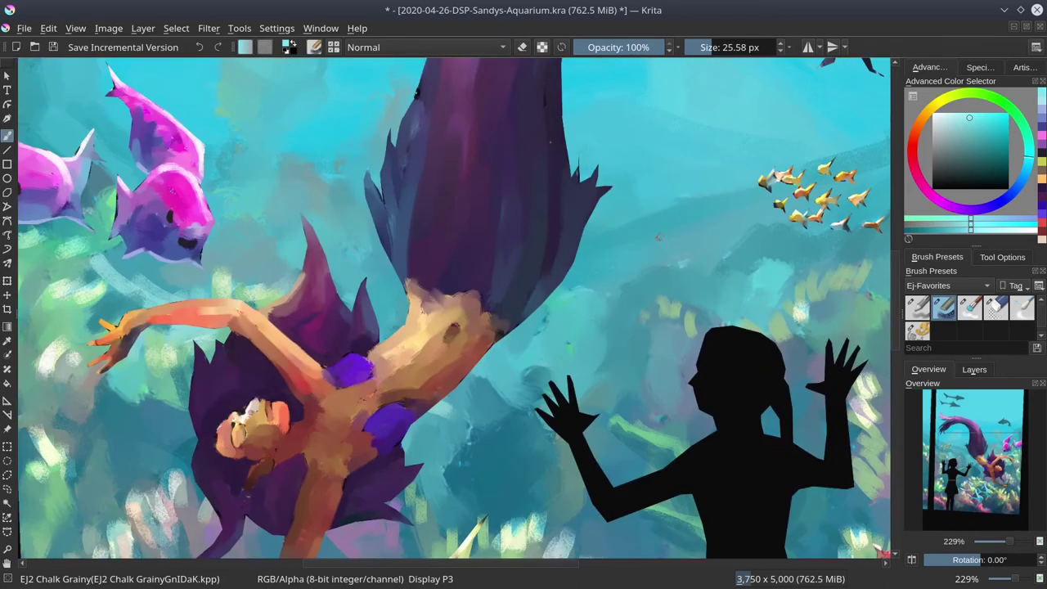
pyautogui.moveTo(658, 238); pyautogui.dragTo(626, 481)
pyautogui.keyDown('ctrl'); pyautogui.click(364, 460); pyautogui.keyUp('ctrl')
pyautogui.moveTo(367, 458); pyautogui.dragTo(352, 458)
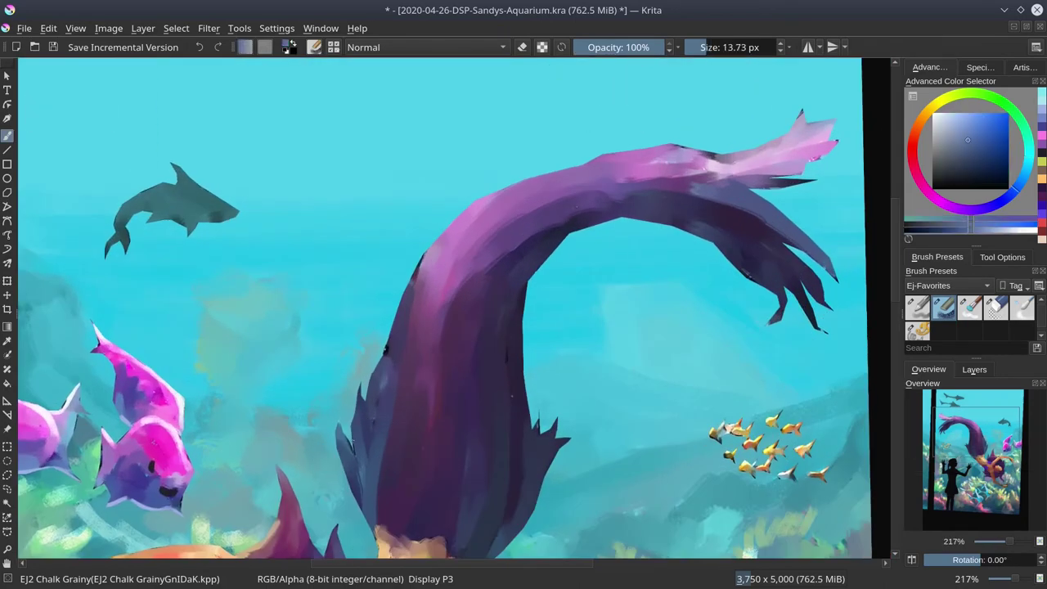
pyautogui.click(972, 373)
pyautogui.click(929, 369)
pyautogui.hotkey('ctrl', 's')
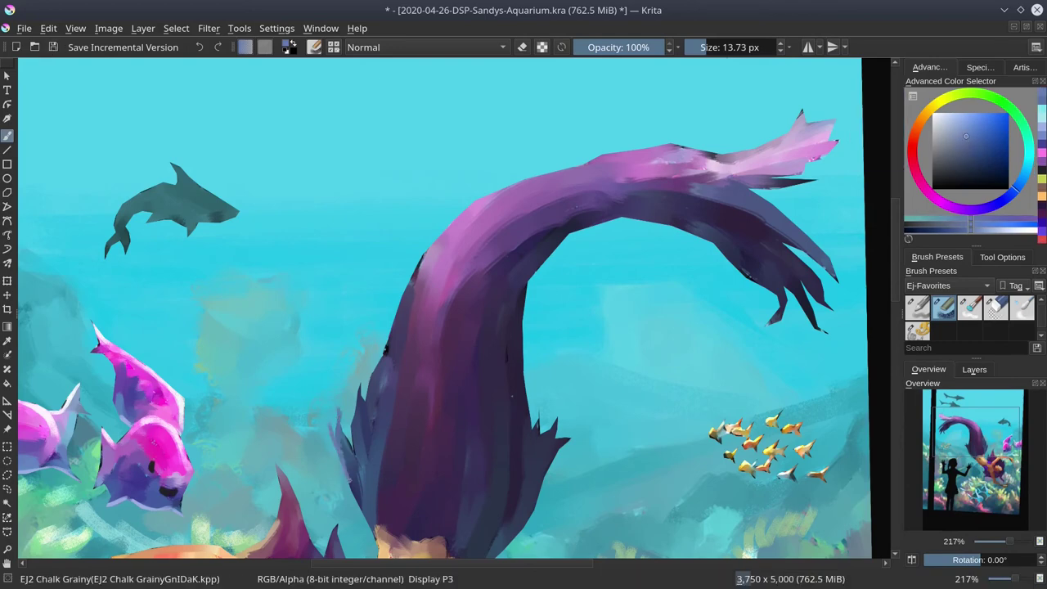
pyautogui.moveTo(360, 381); pyautogui.dragTo(353, 451)
pyautogui.click(967, 122)
pyautogui.moveTo(384, 353); pyautogui.dragTo(367, 392)
pyautogui.moveTo(338, 408); pyautogui.dragTo(345, 471)
# Step: Extend the right hip fin into finger-like dark blue strands and carry its colour down to the waist at about 19 px
pyautogui.keyDown('ctrl'); pyautogui.click(510, 429); pyautogui.keyUp('ctrl')
pyautogui.moveTo(538, 426); pyautogui.dragTo(541, 401)
pyautogui.moveTo(567, 440); pyautogui.dragTo(584, 363)
pyautogui.keyDown('ctrl'); pyautogui.click(542, 418); pyautogui.keyUp('ctrl')
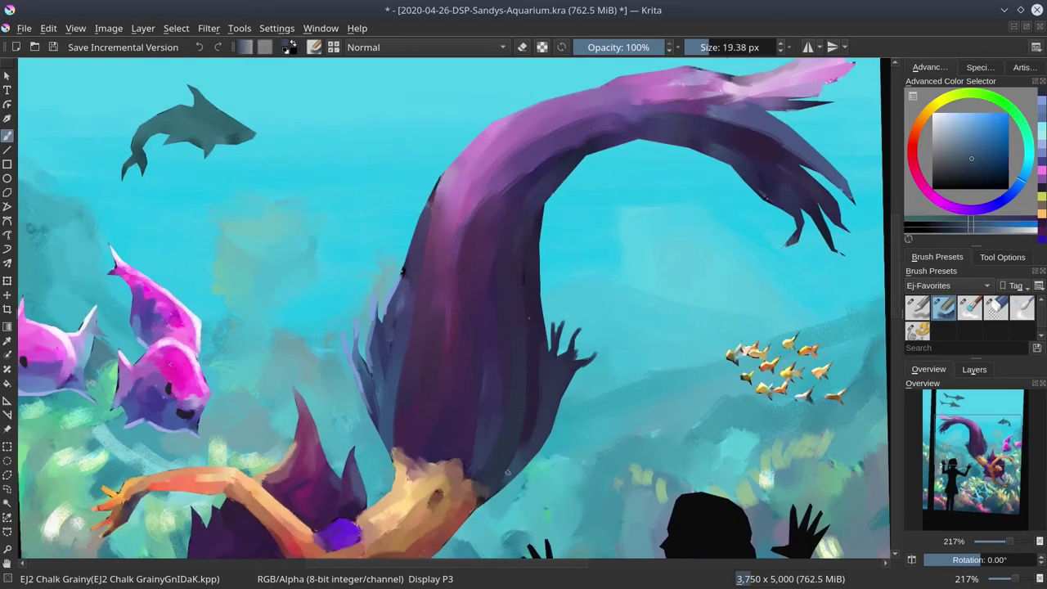
pyautogui.moveTo(534, 401); pyautogui.dragTo(497, 494)
# Step: Refine the transition between the mermaid's tail and waist with sampled dark purple strokes
pyautogui.keyDown('ctrl'); pyautogui.click(462, 453); pyautogui.keyUp('ctrl')
pyautogui.keyDown('ctrl'); pyautogui.click(444, 451); pyautogui.keyUp('ctrl')
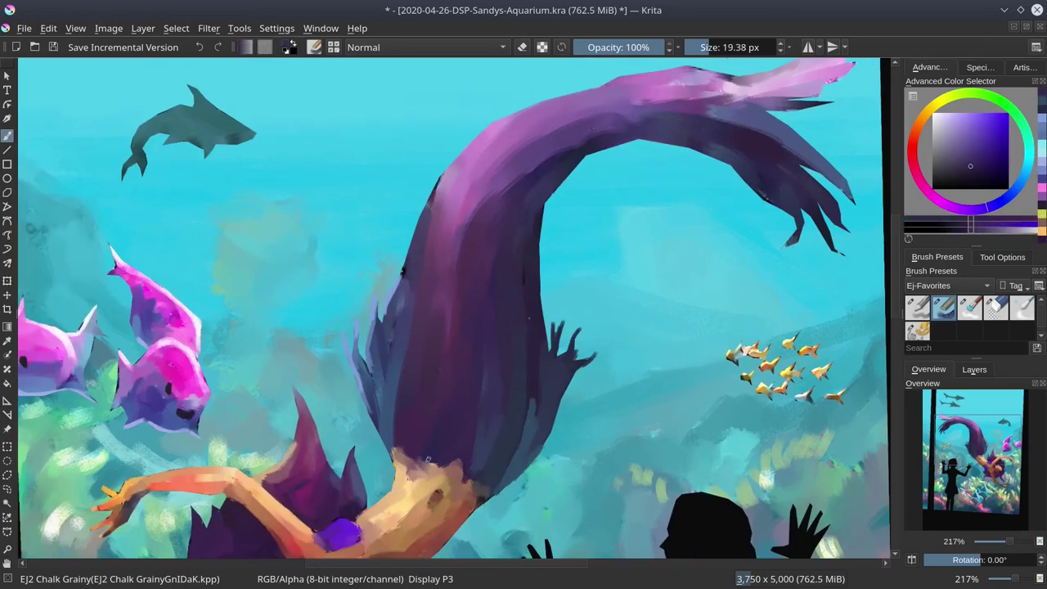
pyautogui.moveTo(443, 452); pyautogui.dragTo(427, 466)
pyautogui.keyDown('ctrl'); pyautogui.click(406, 442); pyautogui.keyUp('ctrl')
pyautogui.moveTo(402, 434); pyautogui.dragTo(396, 452)
pyautogui.keyDown('ctrl'); pyautogui.click(389, 435); pyautogui.keyUp('ctrl')
# Step: Refine the tail's left contour and paint a pale pink rim highlight along the outer curve of the tail
pyautogui.moveTo(398, 285)
pyautogui.mouseDown()
pyautogui.moveTo(393, 390)
pyautogui.moveTo(417, 296)
pyautogui.mouseUp()
pyautogui.keyDown('ctrl'); pyautogui.click(392, 392); pyautogui.keyUp('ctrl')
pyautogui.keyDown('ctrl'); pyautogui.click(434, 286); pyautogui.keyUp('ctrl')
pyautogui.moveTo(429, 291)
pyautogui.mouseDown()
pyautogui.moveTo(414, 329)
pyautogui.moveTo(433, 282)
pyautogui.moveTo(563, 198)
pyautogui.moveTo(688, 191)
pyautogui.mouseUp()
pyautogui.keyDown('ctrl'); pyautogui.click(733, 188); pyautogui.keyUp('ctrl')
pyautogui.moveTo(617, 187)
pyautogui.mouseDown()
pyautogui.moveTo(681, 203)
pyautogui.moveTo(625, 203)
pyautogui.mouseUp()
# Step: Blend sampled purple tones in long strokes along the bend of the mermaid's tail
pyautogui.keyDown('ctrl'); pyautogui.click(615, 202); pyautogui.keyUp('ctrl')
pyautogui.moveTo(597, 198); pyautogui.dragTo(660, 205)
pyautogui.keyDown('ctrl'); pyautogui.click(565, 210); pyautogui.keyUp('ctrl')
pyautogui.moveTo(500, 234)
pyautogui.mouseDown()
pyautogui.moveTo(607, 200)
pyautogui.moveTo(676, 209)
pyautogui.mouseUp()
pyautogui.keyDown('ctrl'); pyautogui.click(575, 237); pyautogui.keyUp('ctrl')
pyautogui.keyDown('shift'); pyautogui.moveTo(575, 237); pyautogui.dragTo(585, 237); pyautogui.keyUp('shift')
pyautogui.moveTo(597, 223)
pyautogui.mouseDown()
pyautogui.moveTo(538, 234)
pyautogui.moveTo(501, 264)
pyautogui.mouseUp()
pyautogui.keyDown('ctrl'); pyautogui.click(546, 264); pyautogui.keyUp('ctrl')
pyautogui.moveTo(535, 274); pyautogui.dragTo(646, 234)
# Step: Deepen and blend the dark shading along the inner right side of the tail with a brush of about 25 px
pyautogui.keyDown('ctrl'); pyautogui.click(529, 372); pyautogui.keyUp('ctrl')
pyautogui.moveTo(553, 351)
pyautogui.keyDown('shift'); pyautogui.mouseDown()
pyautogui.moveTo(528, 349)
pyautogui.moveTo(528, 332)
pyautogui.mouseUp(); pyautogui.keyUp('shift')
pyautogui.press(']')
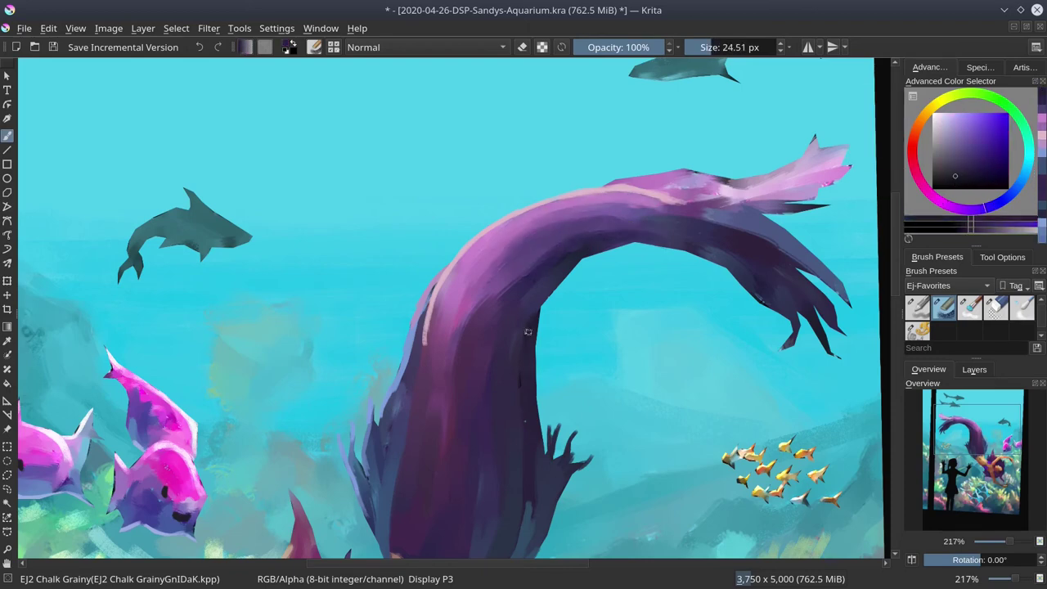
pyautogui.scroll(-2, 527, 384)
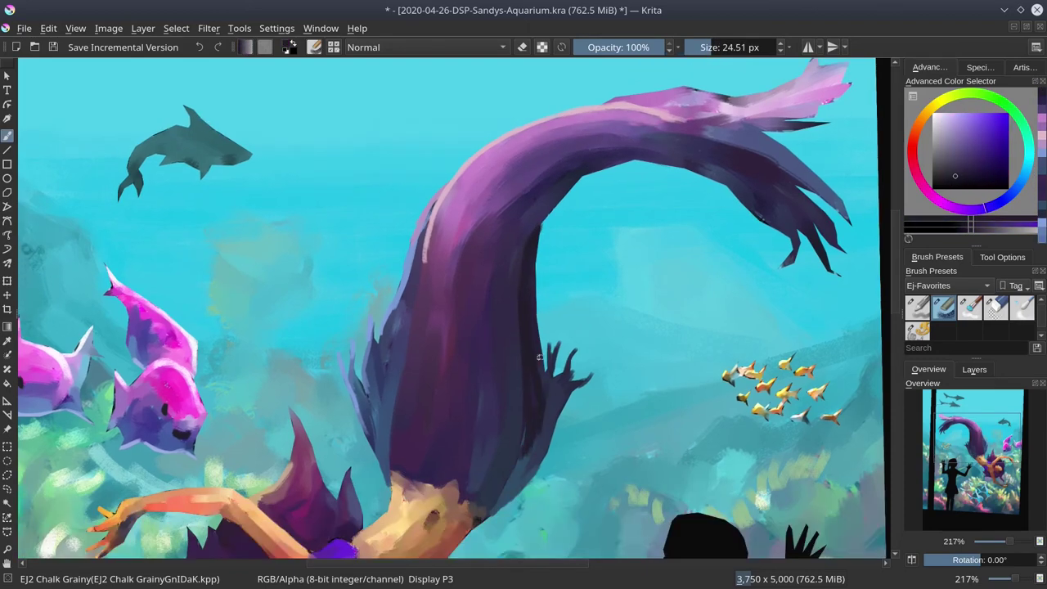
pyautogui.keyDown('ctrl'); pyautogui.click(532, 352); pyautogui.keyUp('ctrl')
pyautogui.keyDown('ctrl'); pyautogui.click(526, 366); pyautogui.keyUp('ctrl')
pyautogui.moveTo(528, 425); pyautogui.dragTo(516, 476)
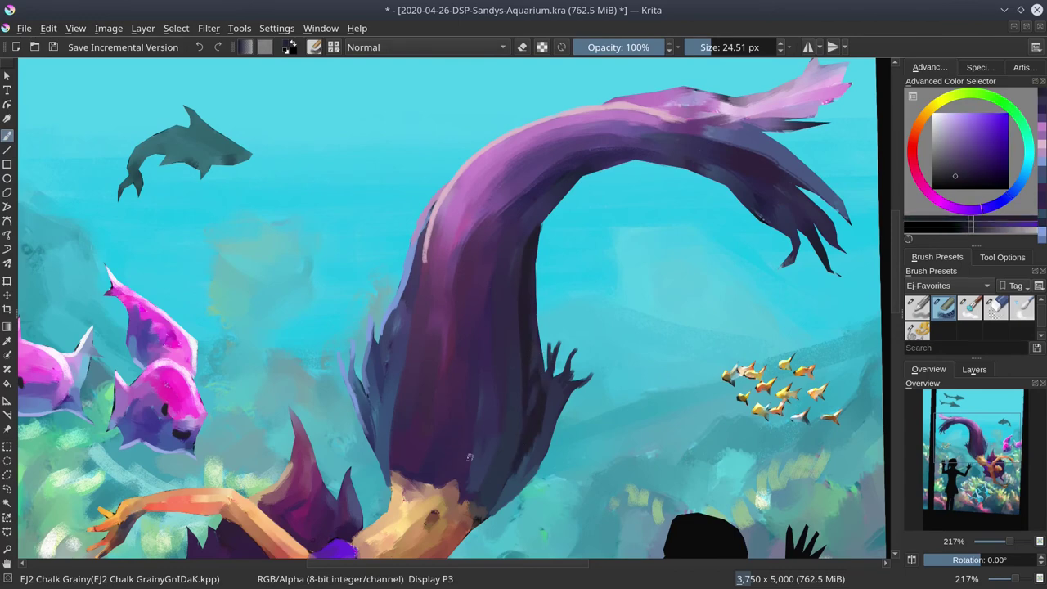
# Step: Paint blue and purple strands through the left hip fin and blend sampled purple down the tail's left side
pyautogui.keyDown('ctrl'); pyautogui.click(369, 403); pyautogui.keyUp('ctrl')
pyautogui.moveTo(365, 406); pyautogui.dragTo(383, 445)
pyautogui.moveTo(372, 416); pyautogui.dragTo(385, 456)
pyautogui.moveTo(374, 378); pyautogui.dragTo(384, 418)
pyautogui.keyDown('ctrl'); pyautogui.click(386, 391); pyautogui.keyUp('ctrl')
pyautogui.moveTo(385, 391); pyautogui.dragTo(383, 462)
pyautogui.keyDown('ctrl'); pyautogui.click(392, 325); pyautogui.keyUp('ctrl')
pyautogui.moveTo(388, 326); pyautogui.dragTo(392, 404)
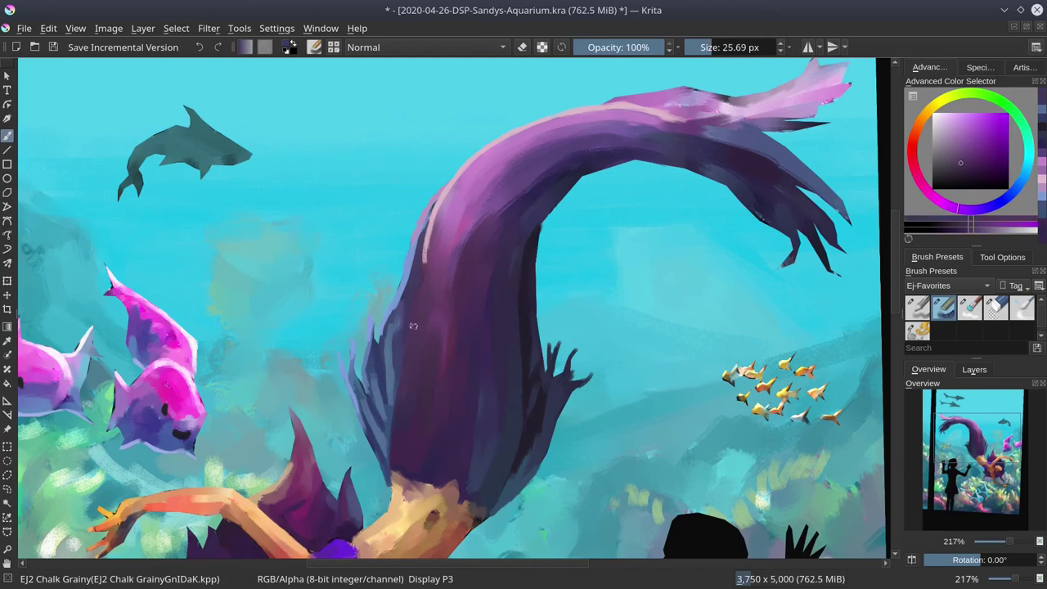
pyautogui.keyDown('ctrl'); pyautogui.click(423, 270); pyautogui.keyUp('ctrl')
pyautogui.moveTo(423, 265); pyautogui.dragTo(401, 400)
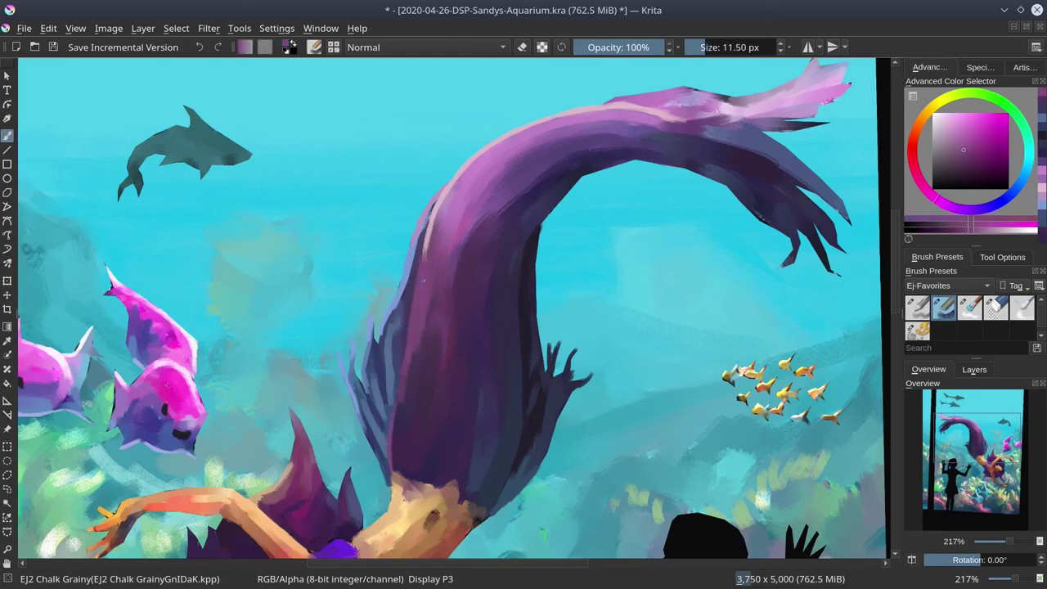
# Step: Paint sampled purple strokes where the tail meets its flukes to define overlapping fin folds
pyautogui.keyDown('ctrl'); pyautogui.click(586, 169); pyautogui.keyUp('ctrl')
pyautogui.moveTo(590, 167); pyautogui.dragTo(598, 166)
pyautogui.moveTo(618, 161)
pyautogui.mouseDown()
pyautogui.moveTo(551, 206)
pyautogui.moveTo(621, 178)
pyautogui.mouseUp()
pyautogui.moveTo(587, 200)
pyautogui.mouseDown()
pyautogui.moveTo(620, 188)
pyautogui.moveTo(644, 195)
pyautogui.mouseUp()
pyautogui.moveTo(619, 190); pyautogui.dragTo(631, 187)
pyautogui.keyDown('ctrl'); pyautogui.click(644, 161); pyautogui.keyUp('ctrl')
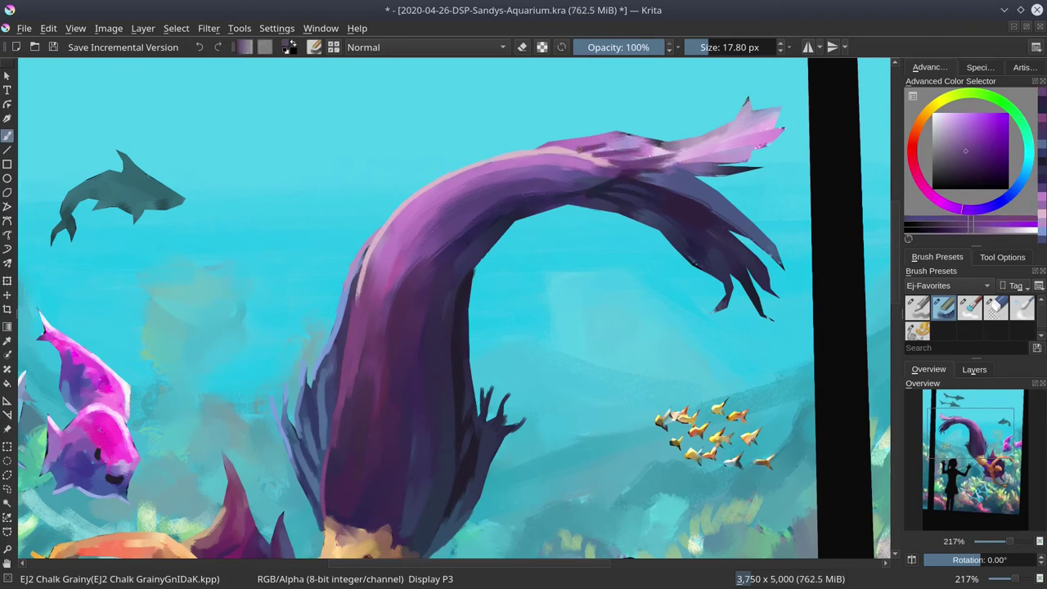
# Step: Fray the upper tail fluke with fine pale pink and lilac strands at a brush size of about 13 px
pyautogui.keyDown('ctrl'); pyautogui.click(576, 153); pyautogui.keyUp('ctrl')
pyautogui.moveTo(623, 152); pyautogui.dragTo(540, 147)
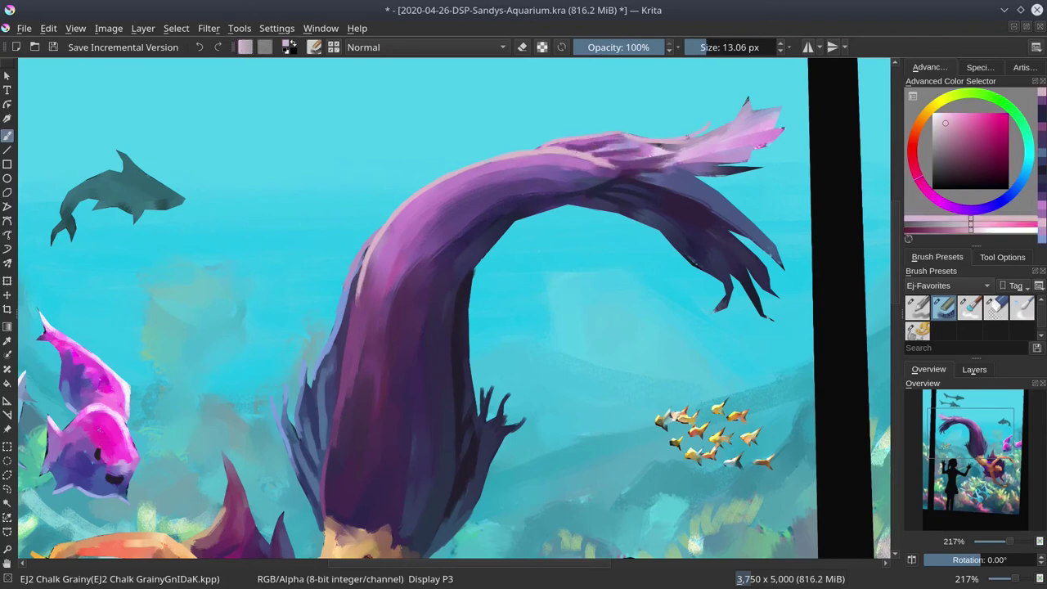
pyautogui.moveTo(774, 103); pyautogui.dragTo(792, 94)
pyautogui.keyDown('ctrl'); pyautogui.click(751, 149); pyautogui.keyUp('ctrl')
pyautogui.keyDown('ctrl'); pyautogui.click(658, 154); pyautogui.keyUp('ctrl')
pyautogui.moveTo(764, 147)
pyautogui.mouseDown()
pyautogui.moveTo(793, 125)
pyautogui.moveTo(779, 152)
pyautogui.moveTo(760, 114)
pyautogui.mouseUp()
# Step: Touch up the underside of the tail bend with sampled dark purple at about 17 px, and save the document
pyautogui.keyDown('ctrl'); pyautogui.click(438, 297); pyautogui.keyUp('ctrl')
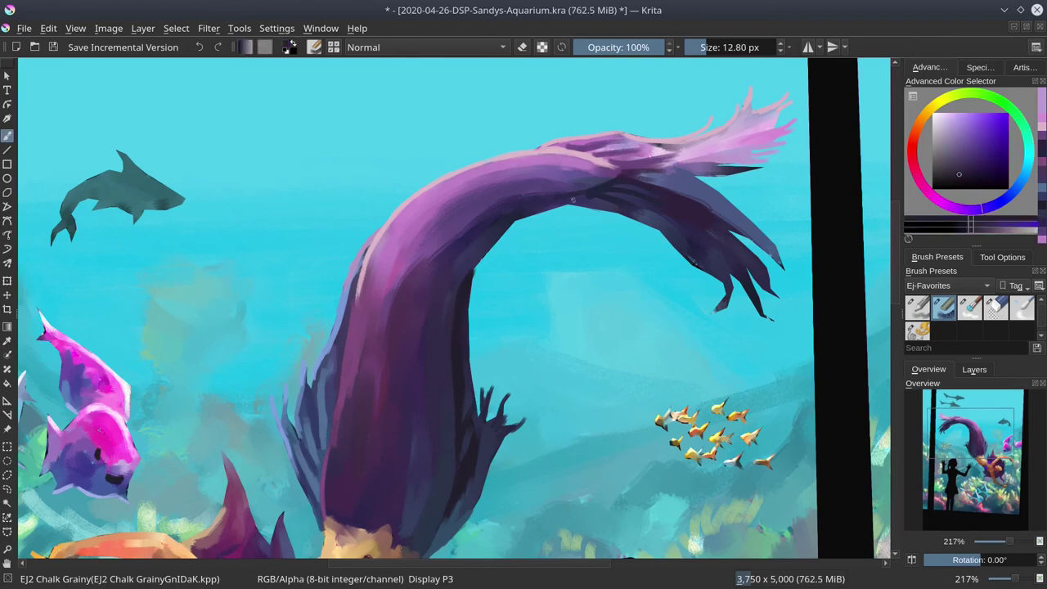
pyautogui.press(']')
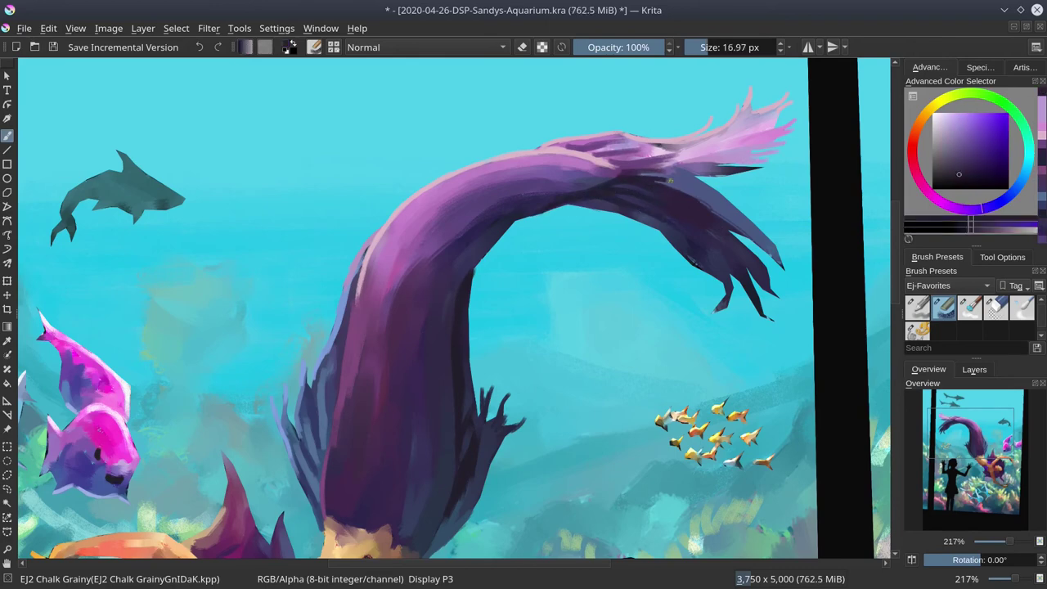
pyautogui.keyDown('ctrl'); pyautogui.click(669, 180); pyautogui.keyUp('ctrl')
pyautogui.press('2')
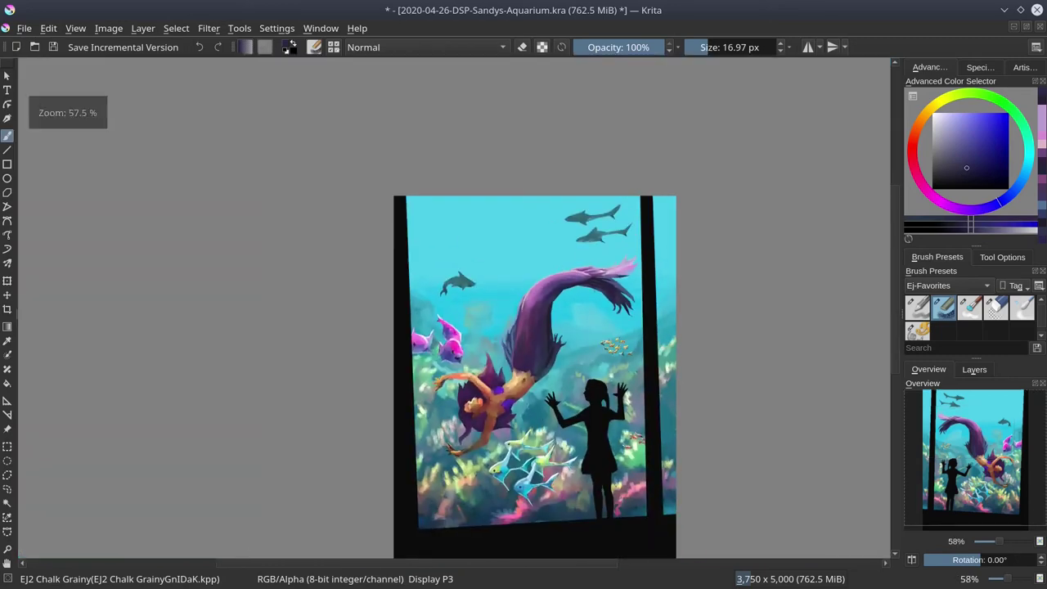
pyautogui.hotkey('ctrl', 's')
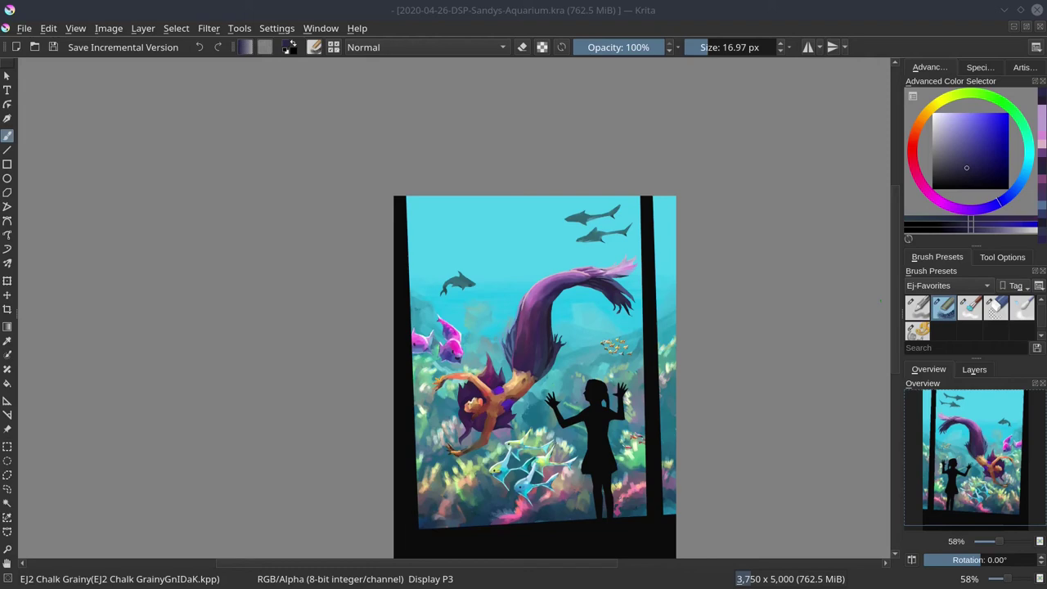
# Step: Paint lighter purple highlight strokes on the mermaid's lower shell cup at a brush size of about 13 px
pyautogui.moveTo(561, 307)
pyautogui.mouseDown()
pyautogui.moveTo(507, 400)
pyautogui.moveTo(484, 410)
pyautogui.mouseUp()
pyautogui.moveTo(419, 374)
pyautogui.mouseDown()
pyautogui.moveTo(451, 297)
pyautogui.moveTo(585, 300)
pyautogui.mouseUp()
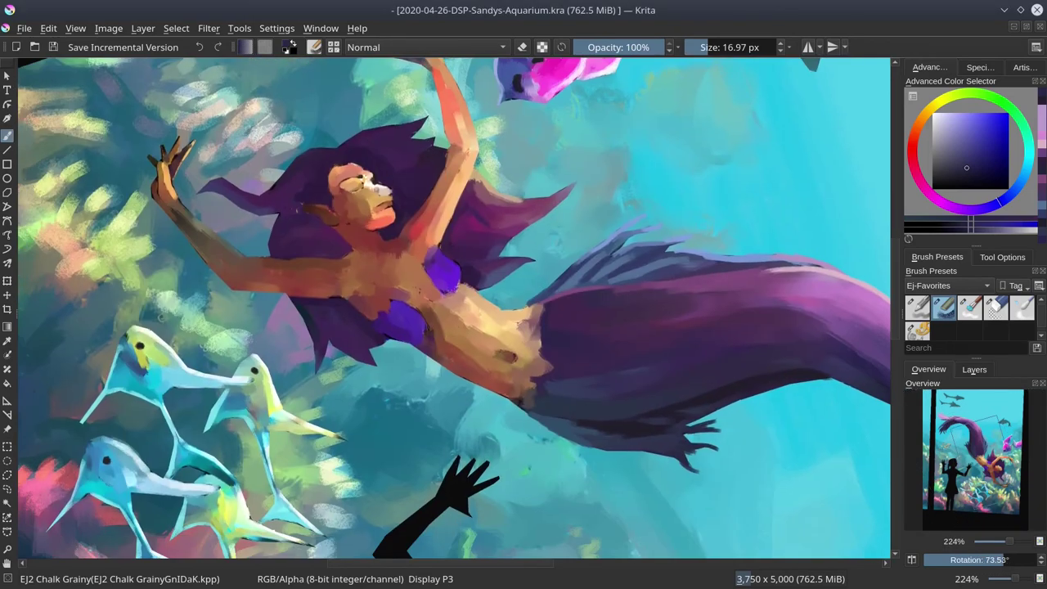
pyautogui.keyDown('ctrl'); pyautogui.click(401, 322); pyautogui.keyUp('ctrl')
pyautogui.moveTo(387, 327); pyautogui.dragTo(375, 329)
pyautogui.moveTo(984, 144); pyautogui.dragTo(971, 124)
pyautogui.moveTo(392, 313); pyautogui.dragTo(361, 312)
pyautogui.keyDown('ctrl'); pyautogui.click(334, 293); pyautogui.keyUp('ctrl')
# Step: Highlight the ridges of the mermaid's upper shell cup with light purple, and choose a pale orange skin tone for the torso
pyautogui.keyDown('ctrl'); pyautogui.click(444, 274); pyautogui.keyUp('ctrl')
pyautogui.moveTo(430, 254); pyautogui.dragTo(435, 260)
pyautogui.moveTo(989, 151); pyautogui.dragTo(967, 122)
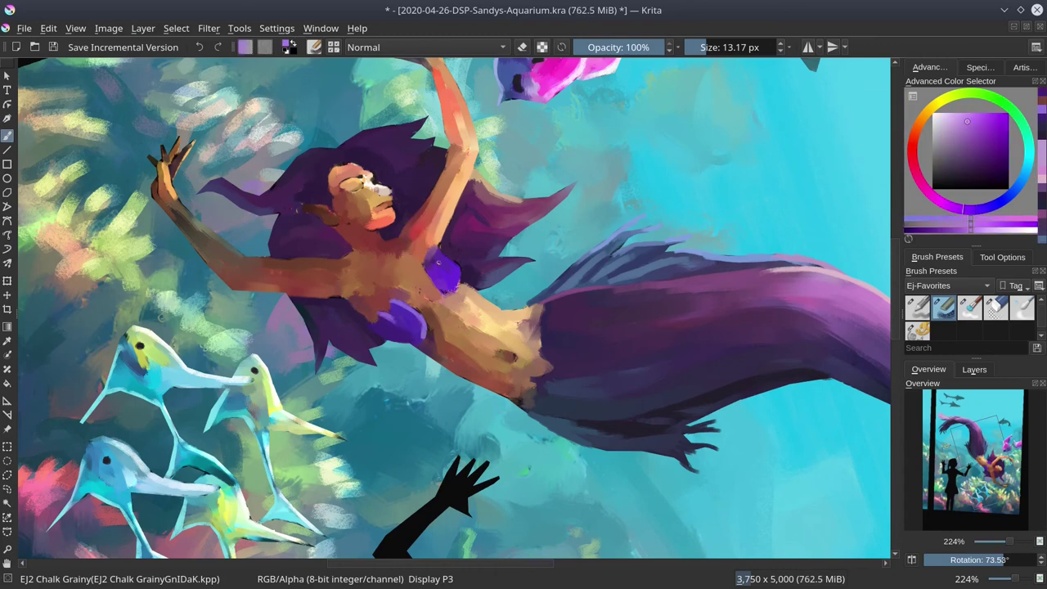
pyautogui.moveTo(442, 247)
pyautogui.mouseDown()
pyautogui.moveTo(460, 276)
pyautogui.moveTo(444, 264)
pyautogui.moveTo(434, 274)
pyautogui.moveTo(458, 290)
pyautogui.moveTo(439, 290)
pyautogui.moveTo(480, 291)
pyautogui.mouseUp()
pyautogui.keyDown('ctrl'); pyautogui.click(443, 276); pyautogui.keyUp('ctrl')
pyautogui.keyDown('ctrl'); pyautogui.click(442, 277); pyautogui.keyUp('ctrl')
pyautogui.keyDown('ctrl'); pyautogui.click(429, 288); pyautogui.keyUp('ctrl')
pyautogui.keyDown('ctrl'); pyautogui.click(468, 296); pyautogui.keyUp('ctrl')
pyautogui.keyDown('ctrl'); pyautogui.click(475, 298); pyautogui.keyUp('ctrl')
pyautogui.click(921, 123)
# Step: Smooth the mermaid's belly and waist down to the tail with sampled skin tones
pyautogui.moveTo(653, 364); pyautogui.dragTo(477, 508)
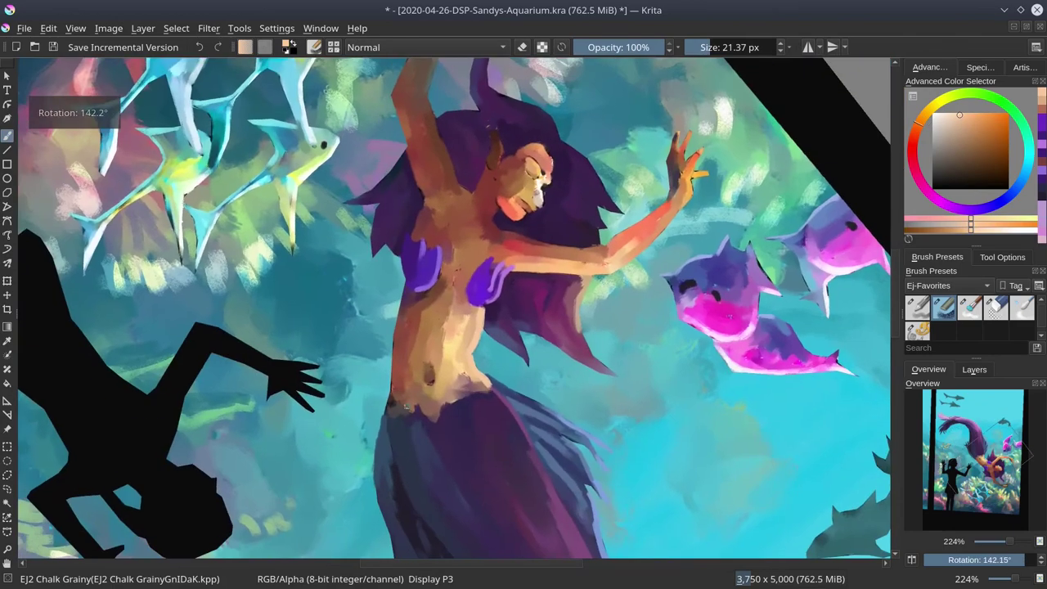
pyautogui.keyDown('ctrl'); pyautogui.click(393, 426); pyautogui.keyUp('ctrl')
pyautogui.keyDown('ctrl'); pyautogui.click(400, 376); pyautogui.keyUp('ctrl')
pyautogui.moveTo(396, 398); pyautogui.dragTo(390, 416)
pyautogui.moveTo(402, 315); pyautogui.dragTo(412, 291)
pyautogui.moveTo(440, 306)
pyautogui.mouseDown()
pyautogui.moveTo(423, 327)
pyautogui.moveTo(480, 375)
pyautogui.moveTo(454, 376)
pyautogui.mouseUp()
pyautogui.keyDown('ctrl'); pyautogui.click(428, 354); pyautogui.keyUp('ctrl')
pyautogui.keyDown('ctrl'); pyautogui.click(459, 347); pyautogui.keyUp('ctrl')
pyautogui.keyDown('ctrl'); pyautogui.click(452, 365); pyautogui.keyUp('ctrl')
pyautogui.keyDown('ctrl'); pyautogui.click(409, 340); pyautogui.keyUp('ctrl')
pyautogui.moveTo(415, 321); pyautogui.dragTo(409, 368)
pyautogui.moveTo(405, 358); pyautogui.dragTo(404, 387)
# Step: Paint pale tan highlights on the chest above both shell cups with sampled skin tones
pyautogui.moveTo(444, 280)
pyautogui.mouseDown()
pyautogui.moveTo(451, 322)
pyautogui.moveTo(486, 255)
pyautogui.mouseUp()
pyautogui.keyDown('ctrl'); pyautogui.click(466, 308); pyautogui.keyUp('ctrl')
pyautogui.keyDown('ctrl'); pyautogui.click(464, 264); pyautogui.keyUp('ctrl')
pyautogui.keyDown('ctrl'); pyautogui.click(495, 255); pyautogui.keyUp('ctrl')
pyautogui.moveTo(490, 242)
pyautogui.mouseDown()
pyautogui.moveTo(495, 260)
pyautogui.moveTo(491, 248)
pyautogui.mouseUp()
pyautogui.keyDown('ctrl'); pyautogui.click(455, 247); pyautogui.keyUp('ctrl')
pyautogui.moveTo(431, 235); pyautogui.dragTo(439, 249)
pyautogui.moveTo(440, 236); pyautogui.dragTo(452, 260)
pyautogui.keyDown('ctrl'); pyautogui.click(489, 248); pyautogui.keyUp('ctrl')
pyautogui.keyDown('shift'); pyautogui.moveTo(484, 293); pyautogui.dragTo(474, 293); pyautogui.keyUp('shift')
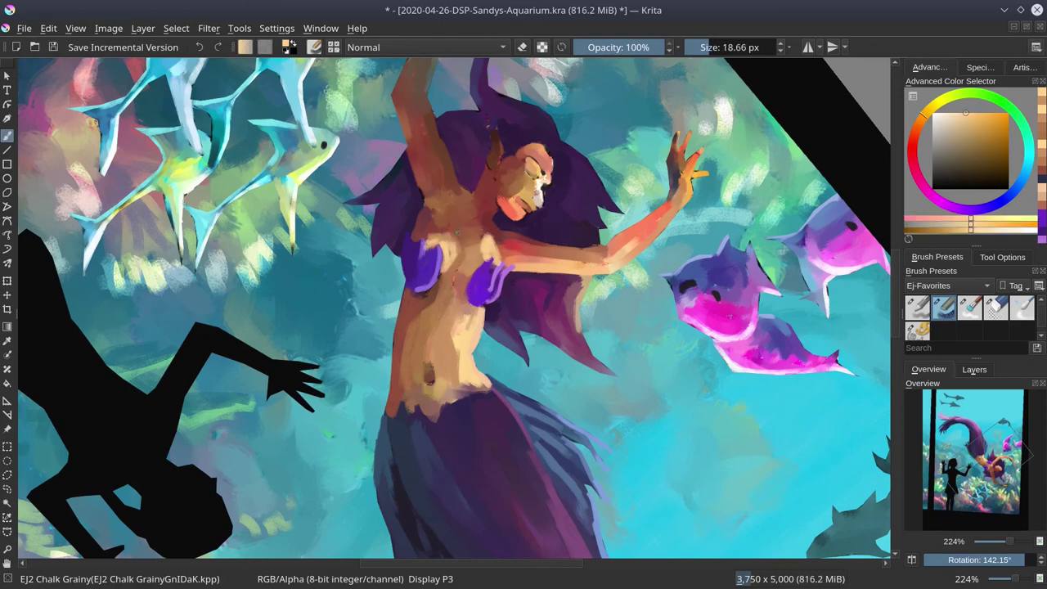
# Step: Refine the armpit and ribcage edge and trim the outer shell edges with sampled colors at about 17 px
pyautogui.keyDown('ctrl'); pyautogui.click(432, 207); pyautogui.keyUp('ctrl')
pyautogui.moveTo(422, 208); pyautogui.dragTo(403, 281)
pyautogui.keyDown('ctrl'); pyautogui.click(419, 269); pyautogui.keyUp('ctrl')
pyautogui.keyDown('ctrl'); pyautogui.click(488, 290); pyautogui.keyUp('ctrl')
pyautogui.keyDown('ctrl'); pyautogui.click(434, 281); pyautogui.keyUp('ctrl')
pyautogui.moveTo(505, 278)
pyautogui.keyDown('shift'); pyautogui.mouseDown()
pyautogui.moveTo(501, 292)
pyautogui.moveTo(502, 279)
pyautogui.mouseUp(); pyautogui.keyUp('shift')
pyautogui.keyDown('ctrl'); pyautogui.click(509, 272); pyautogui.keyUp('ctrl')
pyautogui.moveTo(505, 280); pyautogui.dragTo(482, 307)
# Step: Shape the mermaid's breastbone and collarbone below the neck with sampled skin tones
pyautogui.keyDown('ctrl'); pyautogui.click(456, 280); pyautogui.keyUp('ctrl')
pyautogui.keyDown('ctrl'); pyautogui.click(454, 235); pyautogui.keyUp('ctrl')
pyautogui.moveTo(453, 239); pyautogui.dragTo(455, 253)
pyautogui.keyDown('ctrl'); pyautogui.click(486, 224); pyautogui.keyUp('ctrl')
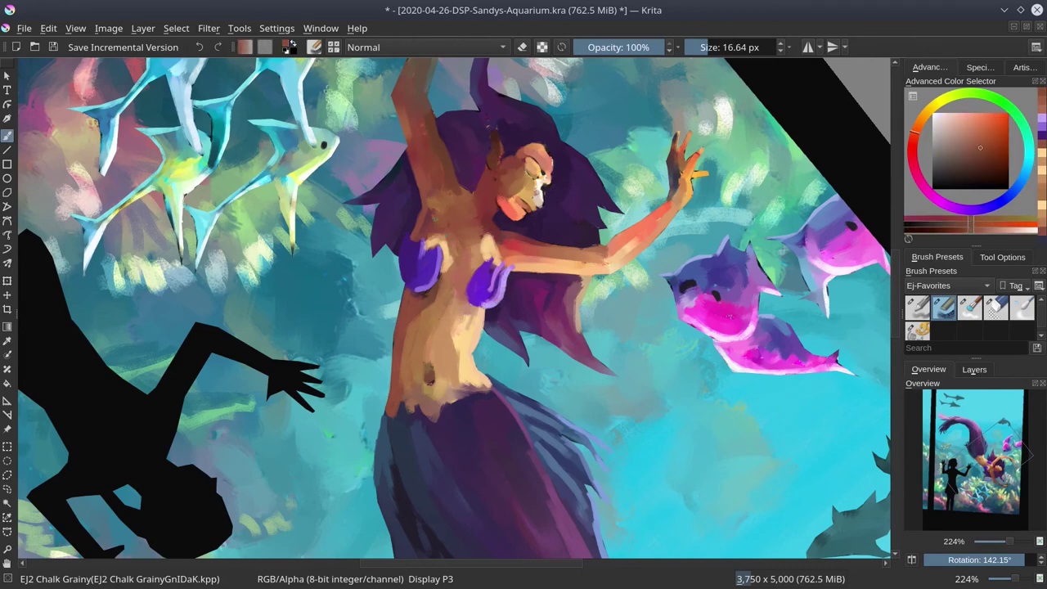
pyautogui.keyDown('ctrl'); pyautogui.click(489, 242); pyautogui.keyUp('ctrl')
pyautogui.moveTo(491, 221)
pyautogui.mouseDown()
pyautogui.moveTo(498, 244)
pyautogui.moveTo(479, 229)
pyautogui.moveTo(479, 245)
pyautogui.mouseUp()
pyautogui.keyDown('ctrl'); pyautogui.click(489, 229); pyautogui.keyUp('ctrl')
pyautogui.keyDown('ctrl'); pyautogui.click(487, 178); pyautogui.keyUp('ctrl')
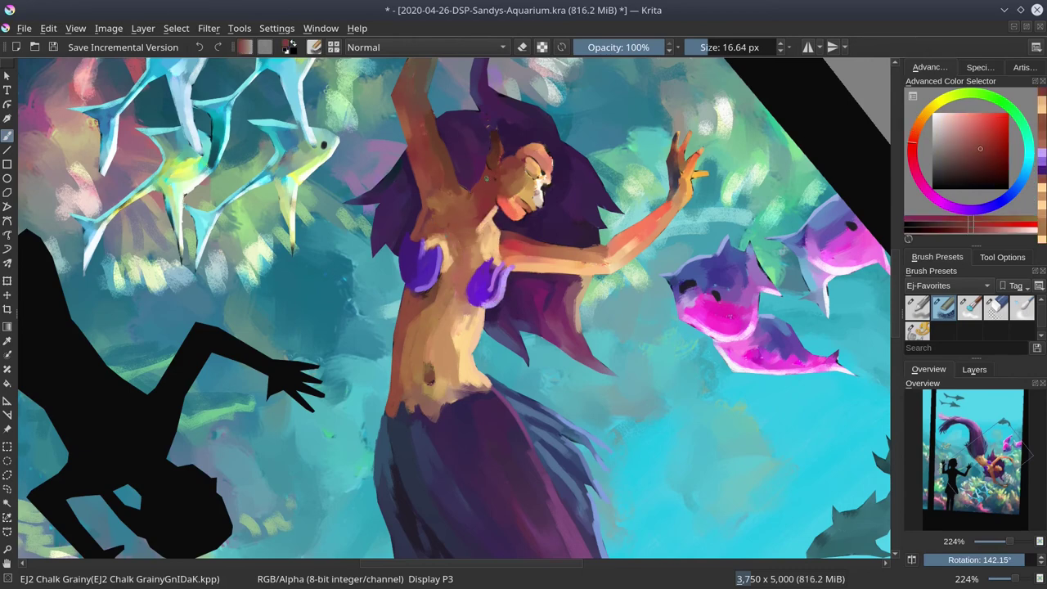
# Step: Round out the light side of the mermaid's waist and hip with sampled pale skin tones
pyautogui.keyDown('ctrl'); pyautogui.click(480, 324); pyautogui.keyUp('ctrl')
pyautogui.keyDown('ctrl'); pyautogui.click(476, 337); pyautogui.keyUp('ctrl')
pyautogui.moveTo(485, 313)
pyautogui.mouseDown()
pyautogui.moveTo(491, 384)
pyautogui.moveTo(461, 395)
pyautogui.moveTo(436, 384)
pyautogui.mouseUp()
pyautogui.keyDown('ctrl'); pyautogui.click(474, 343); pyautogui.keyUp('ctrl')
pyautogui.keyDown('ctrl'); pyautogui.click(478, 391); pyautogui.keyUp('ctrl')
pyautogui.keyDown('ctrl'); pyautogui.click(470, 379); pyautogui.keyUp('ctrl')
pyautogui.keyDown('ctrl'); pyautogui.click(453, 333); pyautogui.keyUp('ctrl')
pyautogui.keyDown('shift'); pyautogui.moveTo(424, 309); pyautogui.dragTo(411, 309); pyautogui.keyUp('shift')
pyautogui.keyDown('ctrl'); pyautogui.click(410, 309); pyautogui.keyUp('ctrl')
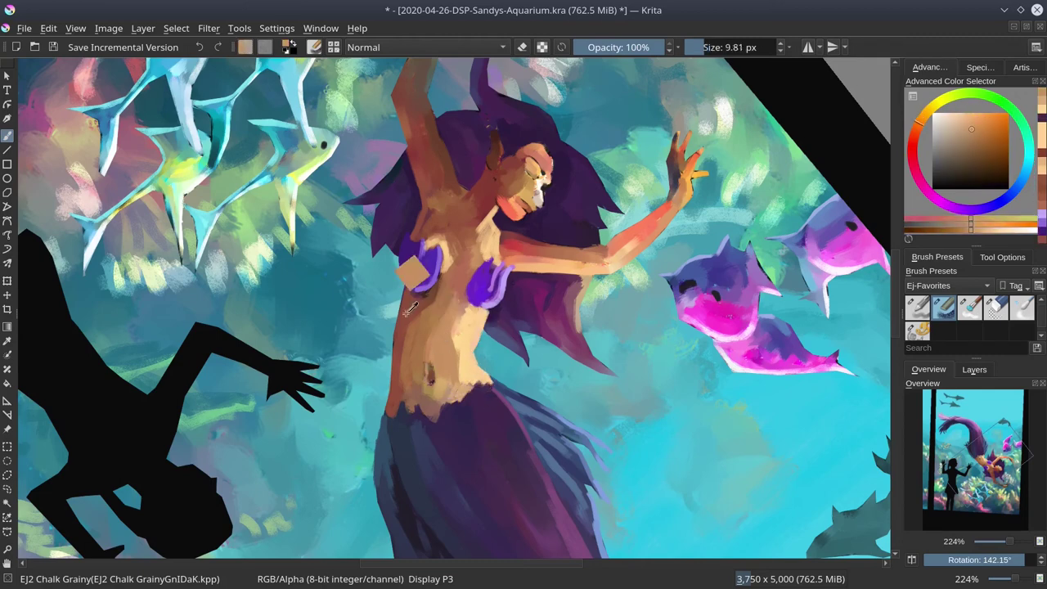
# Step: Slim and redefine the mermaid's navel with sampled skin tones at a brush size of about 10 px
pyautogui.keyDown('ctrl'); pyautogui.click(437, 415); pyautogui.keyUp('ctrl')
pyautogui.moveTo(429, 366); pyautogui.dragTo(426, 381)
pyautogui.keyDown('ctrl'); pyautogui.click(422, 368); pyautogui.keyUp('ctrl')
pyautogui.keyDown('ctrl'); pyautogui.click(439, 369); pyautogui.keyUp('ctrl')
pyautogui.moveTo(433, 365); pyautogui.dragTo(436, 383)
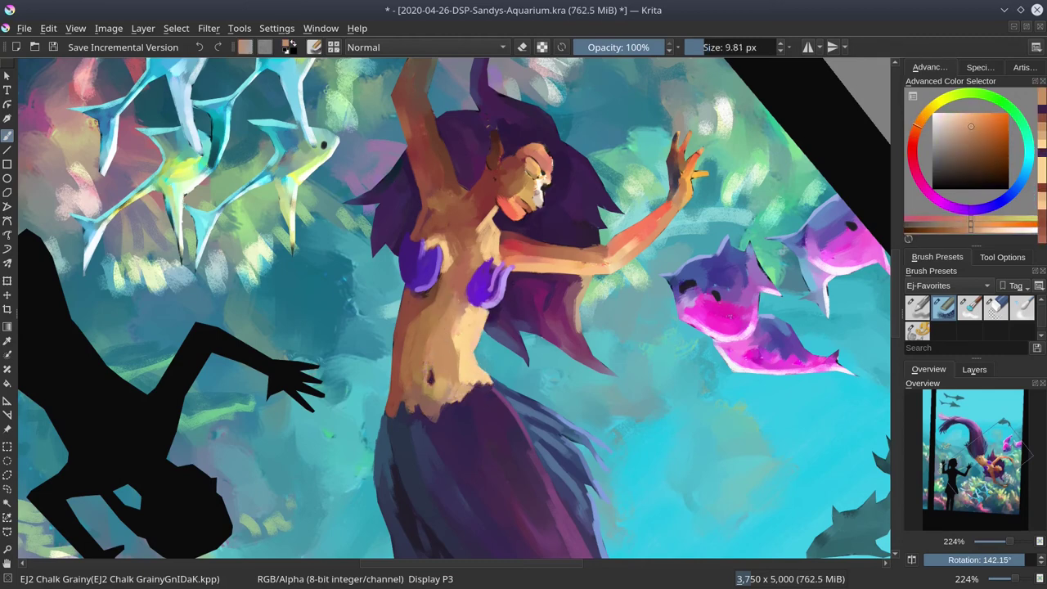
# Step: Fill out the shadowed side of the torso with sampled reddish brown at about 24 px, and save the document
pyautogui.keyDown('ctrl'); pyautogui.click(402, 320); pyautogui.keyUp('ctrl')
pyautogui.moveTo(401, 315)
pyautogui.keyDown('shift'); pyautogui.mouseDown()
pyautogui.moveTo(414, 315)
pyautogui.moveTo(396, 312)
pyautogui.mouseUp(); pyautogui.keyUp('shift')
pyautogui.keyDown('ctrl'); pyautogui.click(400, 307); pyautogui.keyUp('ctrl')
pyautogui.moveTo(416, 254); pyautogui.dragTo(403, 268)
pyautogui.hotkey('ctrl', 'z')
pyautogui.keyDown('ctrl'); pyautogui.click(400, 309); pyautogui.keyUp('ctrl')
pyautogui.moveTo(396, 316); pyautogui.dragTo(393, 353)
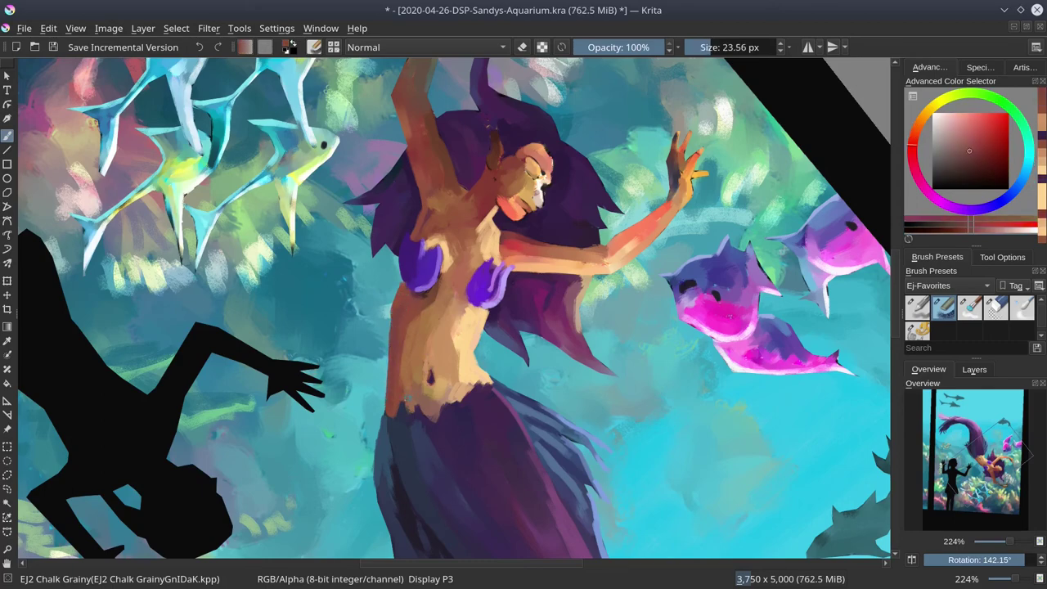
pyautogui.moveTo(472, 309); pyautogui.dragTo(411, 409)
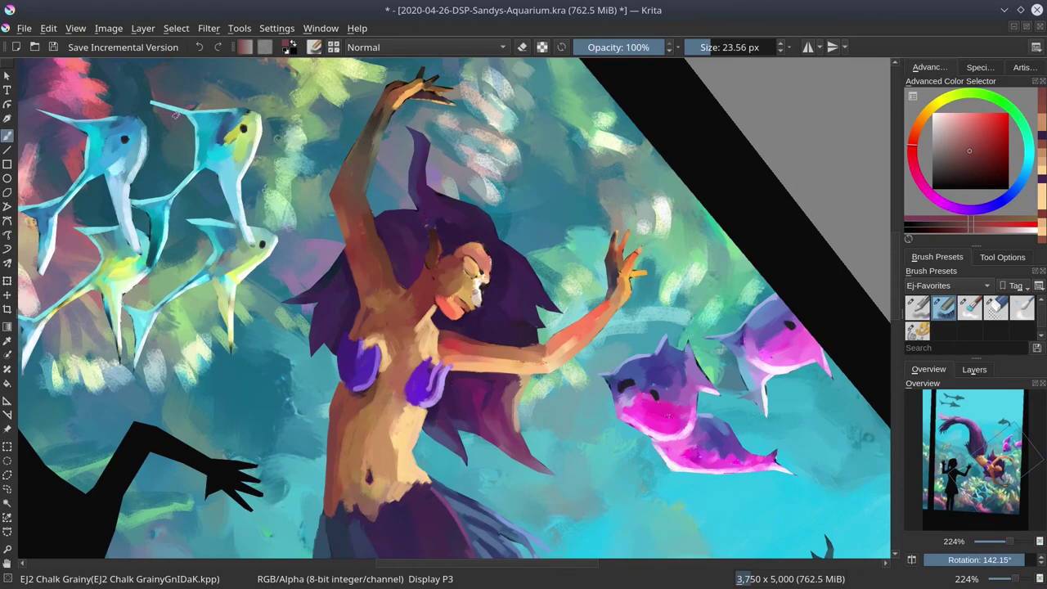
pyautogui.click(58, 45)
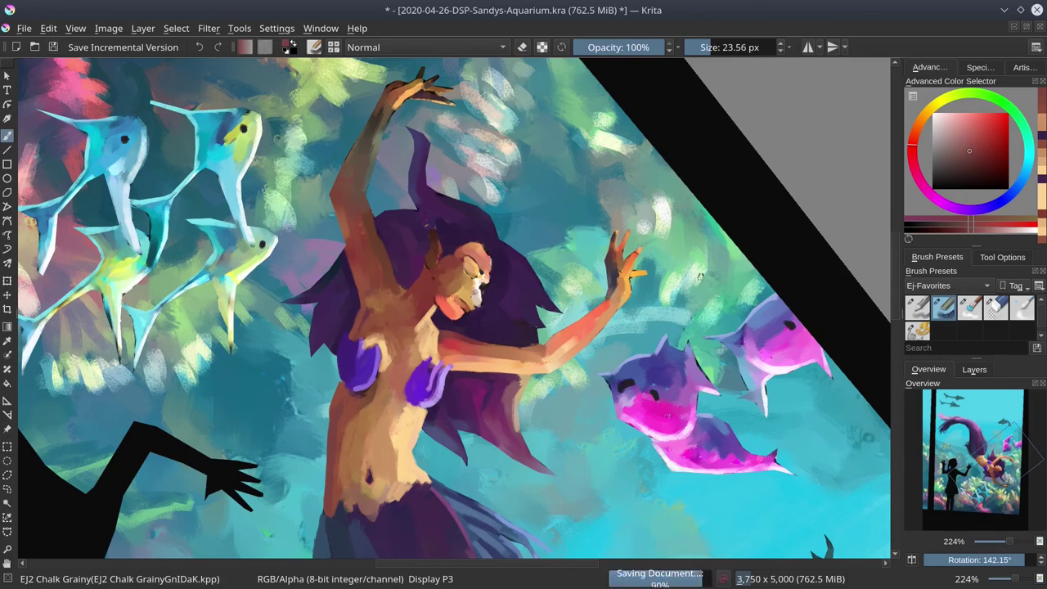
# Step: Hide the background layers and make a polygonal selection around the mermaid's head and outstretched arm on Layer 23
pyautogui.click(975, 370)
pyautogui.moveTo(912, 517); pyautogui.dragTo(913, 475)
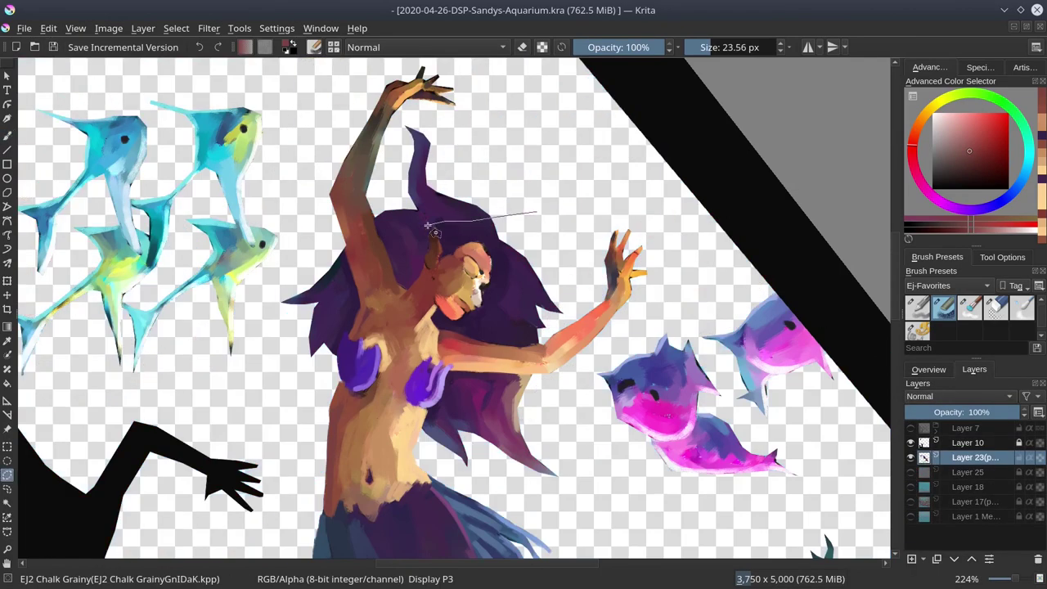
pyautogui.click(547, 385)
pyautogui.click(670, 303)
pyautogui.click(679, 225)
pyautogui.doubleClick(570, 153)
# Step: Copy the selected head and arm with Copy (sharp), paste them as a new layer, and shift the copy slightly away from the torso
pyautogui.click(48, 29)
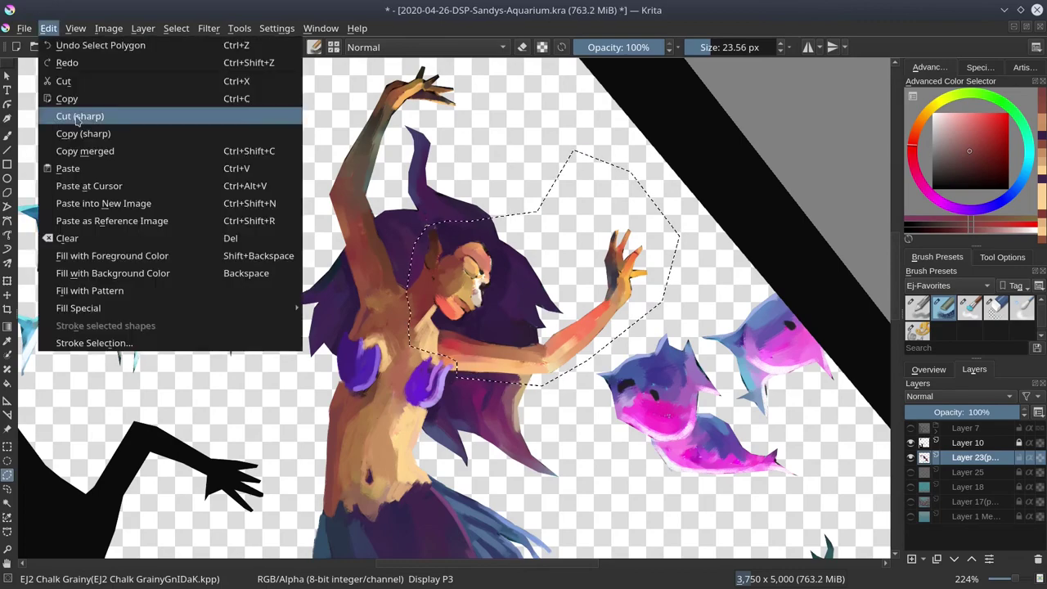
pyautogui.click(79, 133)
pyautogui.click(48, 28)
pyautogui.click(70, 167)
pyautogui.press('t')
pyautogui.moveTo(506, 355); pyautogui.dragTo(525, 356)
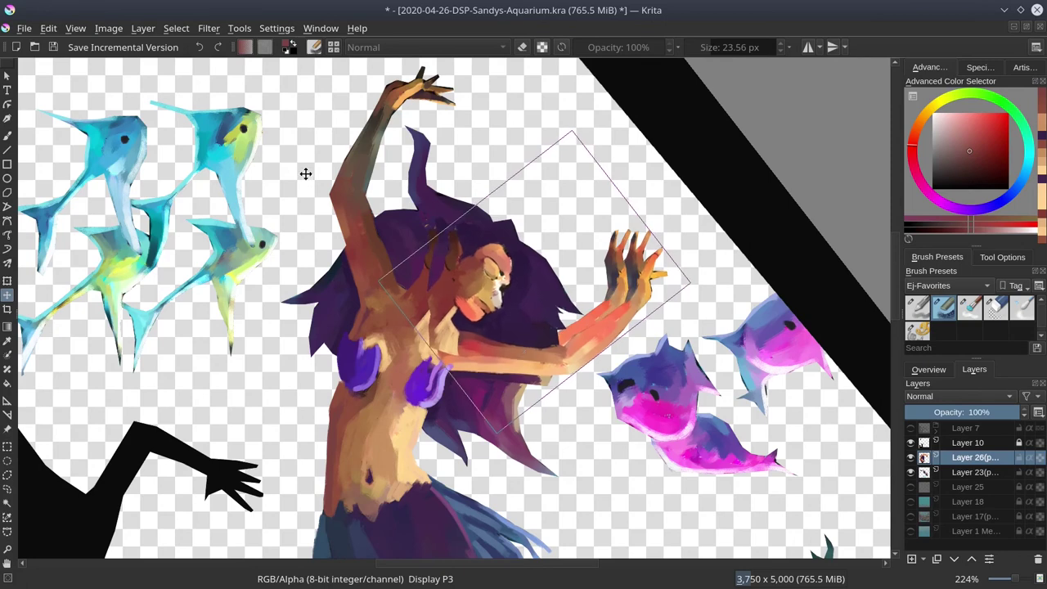
# Step: Duplicate Layer 23 as a hidden backup at the top of the layer stack, and save the document
pyautogui.click(998, 475)
pyautogui.rightClick(956, 474)
pyautogui.click(888, 236)
pyautogui.click(972, 559)
pyautogui.click(973, 560)
pyautogui.click(972, 560)
pyautogui.click(911, 428)
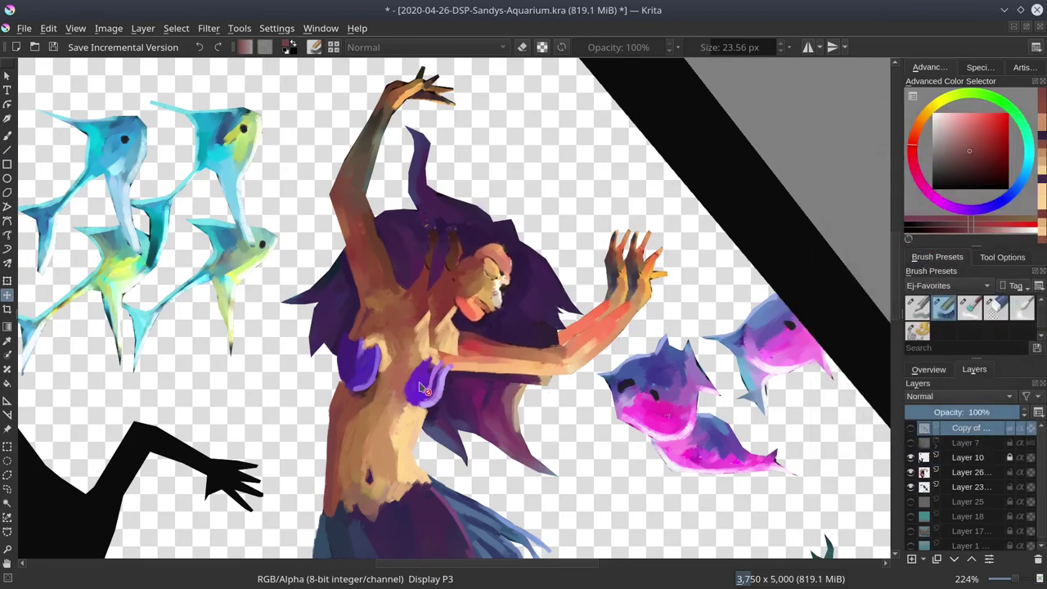
pyautogui.hotkey('ctrl', 's')
# Step: On Layer 23, erase the old raised hand and forearm, and cover the old ear with sampled dark purple hair color
pyautogui.click(970, 487)
pyautogui.click(996, 309)
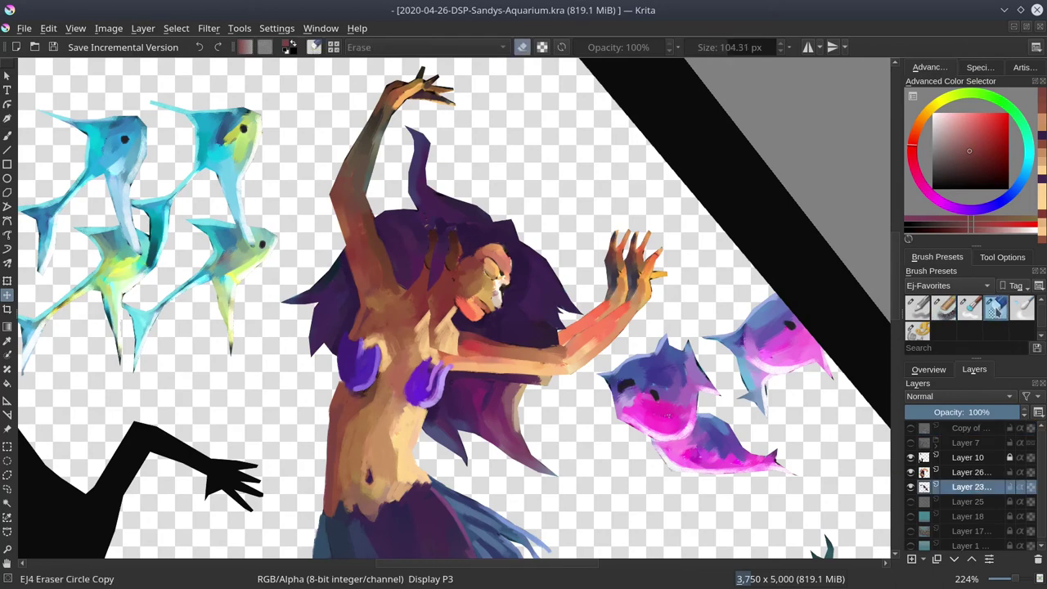
pyautogui.press('b')
pyautogui.moveTo(599, 298)
pyautogui.mouseDown()
pyautogui.moveTo(573, 336)
pyautogui.moveTo(617, 236)
pyautogui.mouseUp()
pyautogui.click(945, 310)
pyautogui.keyDown('ctrl'); pyautogui.click(418, 244); pyautogui.keyUp('ctrl')
pyautogui.moveTo(433, 234); pyautogui.dragTo(422, 289)
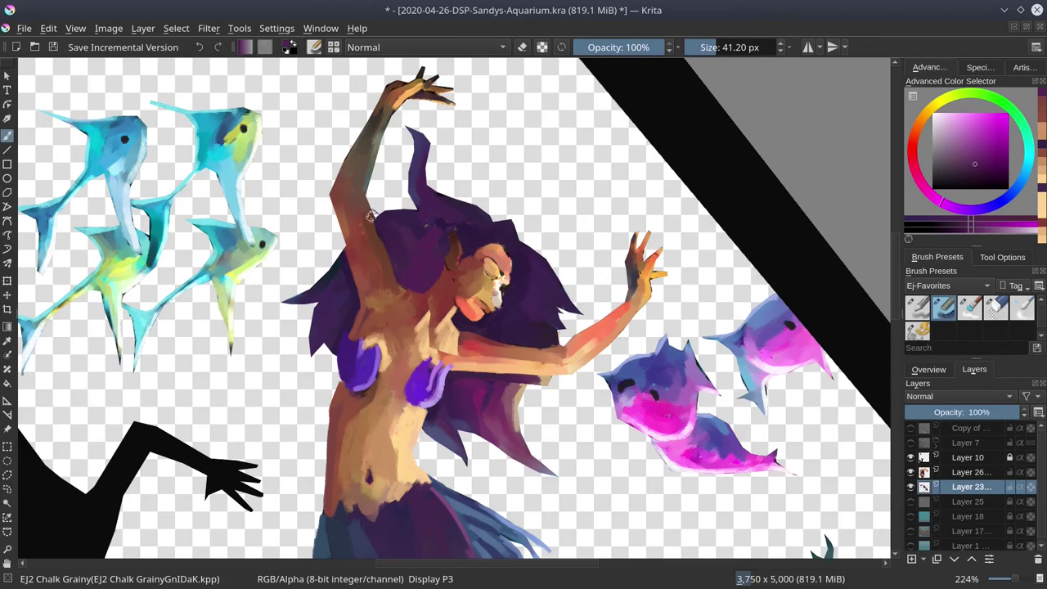
# Step: On Layer 26, blend the moved neck into the shoulders and chest with sampled brown skin tones
pyautogui.click(936, 473)
pyautogui.keyDown('ctrl'); pyautogui.click(409, 314); pyautogui.keyUp('ctrl')
pyautogui.moveTo(415, 321)
pyautogui.mouseDown()
pyautogui.moveTo(425, 338)
pyautogui.moveTo(412, 364)
pyautogui.mouseUp()
pyautogui.keyDown('ctrl'); pyautogui.click(429, 285); pyautogui.keyUp('ctrl')
pyautogui.keyDown('ctrl'); pyautogui.click(414, 317); pyautogui.keyUp('ctrl')
pyautogui.moveTo(396, 296); pyautogui.dragTo(413, 275)
pyautogui.moveTo(413, 362); pyautogui.dragTo(403, 387)
pyautogui.keyDown('ctrl'); pyautogui.click(391, 340); pyautogui.keyUp('ctrl')
pyautogui.moveTo(400, 327); pyautogui.dragTo(388, 373)
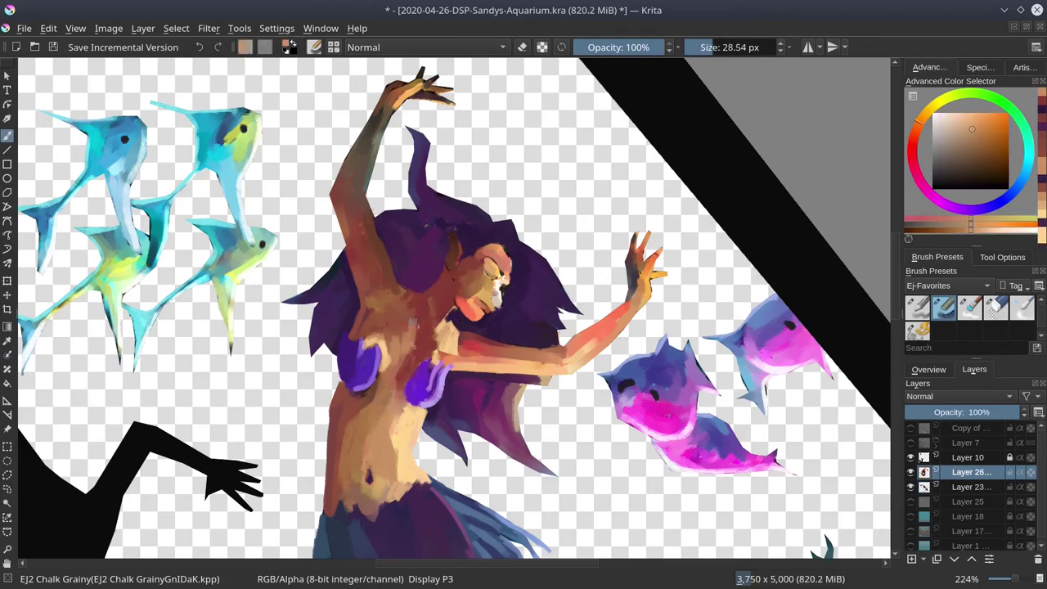
# Step: Paint sampled skin tones over the neck base, shoulder and upper arm to join the moved arm to the body
pyautogui.keyDown('ctrl'); pyautogui.click(424, 310); pyautogui.keyUp('ctrl')
pyautogui.moveTo(432, 314)
pyautogui.mouseDown()
pyautogui.moveTo(439, 305)
pyautogui.moveTo(438, 328)
pyautogui.moveTo(455, 326)
pyautogui.moveTo(456, 362)
pyautogui.mouseUp()
pyautogui.keyDown('ctrl'); pyautogui.click(446, 332); pyautogui.keyUp('ctrl')
pyautogui.keyDown('ctrl'); pyautogui.click(468, 321); pyautogui.keyUp('ctrl')
pyautogui.keyDown('ctrl'); pyautogui.click(445, 337); pyautogui.keyUp('ctrl')
pyautogui.keyDown('ctrl'); pyautogui.click(458, 347); pyautogui.keyUp('ctrl')
pyautogui.moveTo(457, 357); pyautogui.dragTo(526, 357)
pyautogui.keyDown('ctrl'); pyautogui.click(488, 364); pyautogui.keyUp('ctrl')
pyautogui.keyDown('ctrl'); pyautogui.click(459, 355); pyautogui.keyUp('ctrl')
pyautogui.keyDown('ctrl'); pyautogui.click(446, 335); pyautogui.keyUp('ctrl')
pyautogui.keyDown('ctrl'); pyautogui.click(470, 337); pyautogui.keyUp('ctrl')
# Step: Add pointed light purple ridges to both shell cups with a brush of about 9 px
pyautogui.moveTo(458, 335); pyautogui.dragTo(440, 391)
pyautogui.keyDown('ctrl'); pyautogui.click(442, 379); pyautogui.keyUp('ctrl')
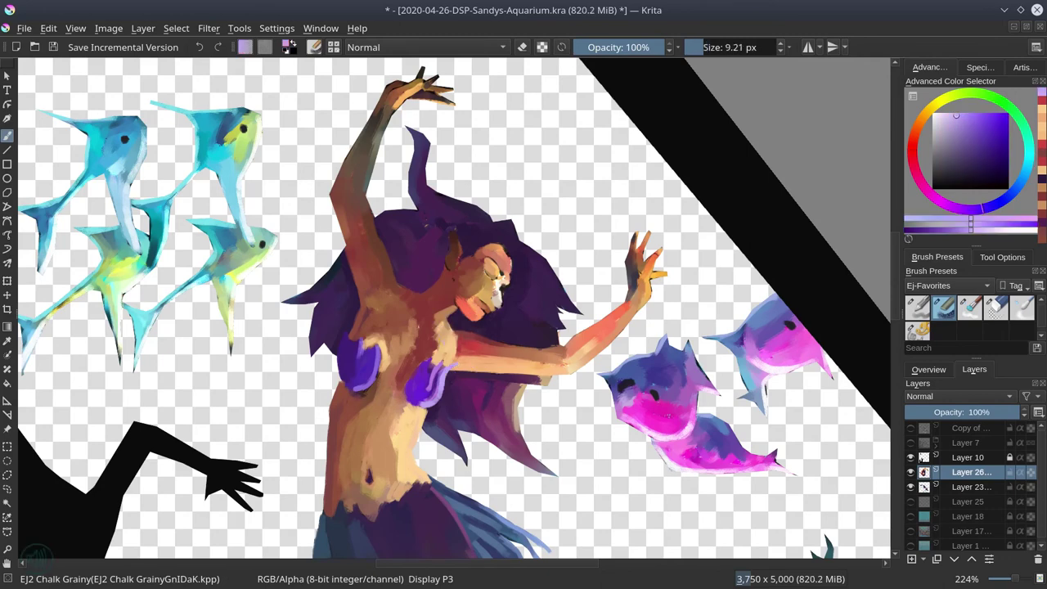
pyautogui.moveTo(371, 342); pyautogui.dragTo(379, 365)
pyautogui.moveTo(358, 331); pyautogui.dragTo(374, 387)
pyautogui.keyDown('ctrl'); pyautogui.click(352, 357); pyautogui.keyUp('ctrl')
pyautogui.keyDown('ctrl'); pyautogui.click(424, 334); pyautogui.keyUp('ctrl')
pyautogui.moveTo(424, 335)
pyautogui.mouseDown()
pyautogui.moveTo(434, 336)
pyautogui.moveTo(423, 373)
pyautogui.mouseUp()
# Step: Clean up the edge between the hair and the raised arm's shoulder with sampled colors at about 18 px
pyautogui.keyDown('ctrl'); pyautogui.click(470, 337); pyautogui.keyUp('ctrl')
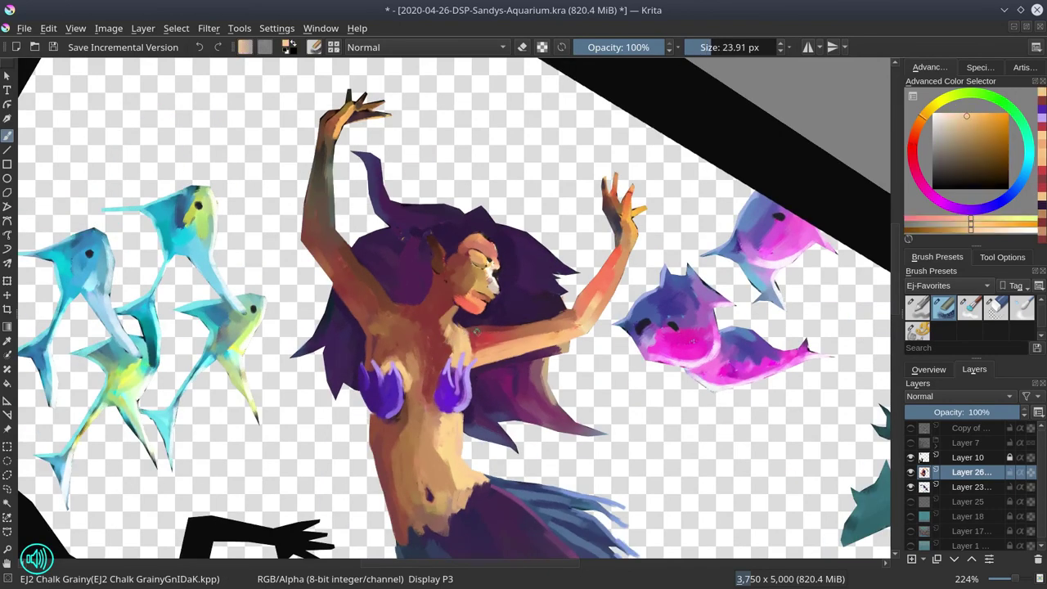
pyautogui.keyDown('ctrl'); pyautogui.click(370, 252); pyautogui.keyUp('ctrl')
pyautogui.keyDown('shift'); pyautogui.moveTo(370, 252); pyautogui.dragTo(362, 252); pyautogui.keyUp('shift')
pyautogui.moveTo(361, 250); pyautogui.dragTo(370, 279)
pyautogui.keyDown('ctrl'); pyautogui.click(358, 262); pyautogui.keyUp('ctrl')
pyautogui.keyDown('ctrl'); pyautogui.click(373, 262); pyautogui.keyUp('ctrl')
pyautogui.keyDown('ctrl'); pyautogui.click(353, 254); pyautogui.keyUp('ctrl')
# Step: Merge the pasted head-and-arm layer down into Layer 23, save the document, and mirror the canvas view
pyautogui.press('/')
pyautogui.hotkey('ctrl', 'e')
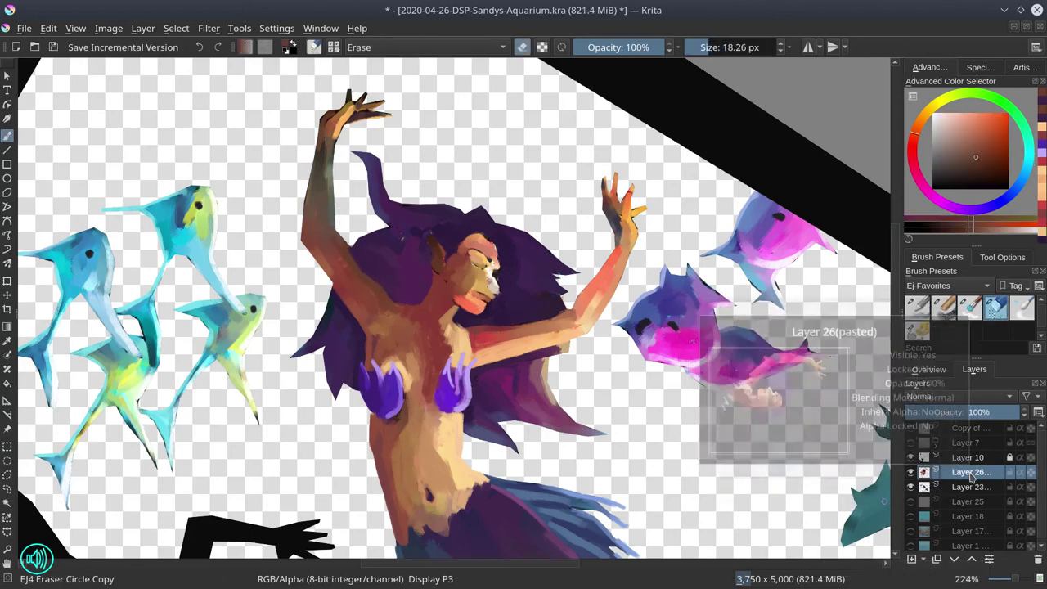
pyautogui.click(54, 47)
pyautogui.click(929, 369)
pyautogui.click(911, 559)
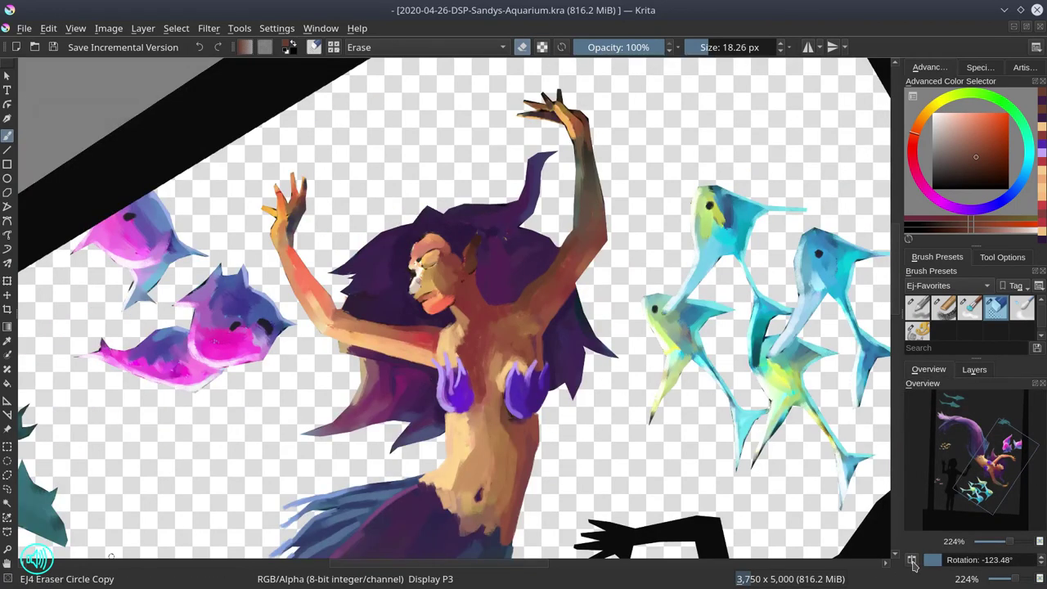
pyautogui.keyDown('ctrl'); pyautogui.click(502, 373); pyautogui.keyUp('ctrl')
pyautogui.moveTo(501, 368)
pyautogui.mouseDown()
pyautogui.moveTo(507, 327)
pyautogui.moveTo(508, 382)
pyautogui.moveTo(540, 437)
pyautogui.mouseUp()
pyautogui.hotkey('ctrl', 'z')
# Step: Extend the shadowed side of the torso beneath the outer shell cup with sampled reddish-brown strokes at about 13 px
pyautogui.press('/')
pyautogui.keyDown('ctrl'); pyautogui.click(510, 337); pyautogui.keyUp('ctrl')
pyautogui.keyDown('ctrl'); pyautogui.click(517, 378); pyautogui.keyUp('ctrl')
pyautogui.keyDown('ctrl'); pyautogui.click(550, 384); pyautogui.keyUp('ctrl')
pyautogui.keyDown('ctrl'); pyautogui.click(530, 426); pyautogui.keyUp('ctrl')
pyautogui.keyDown('ctrl'); pyautogui.click(535, 403); pyautogui.keyUp('ctrl')
pyautogui.moveTo(545, 391); pyautogui.dragTo(535, 466)
pyautogui.keyDown('ctrl'); pyautogui.click(534, 427); pyautogui.keyUp('ctrl')
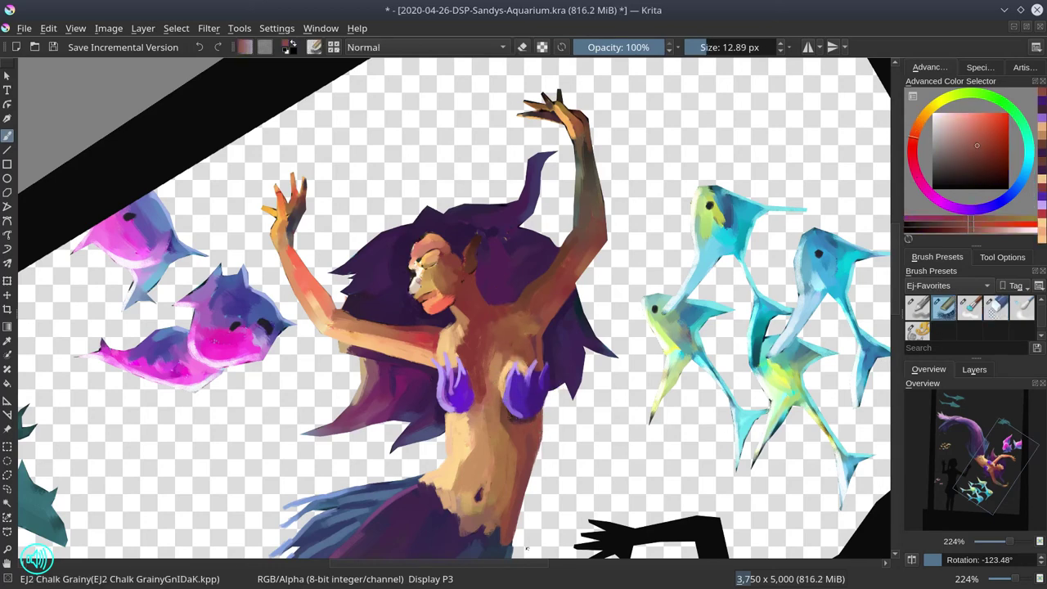
# Step: Repaint the raised arm's forearm and wrist with sampled skin tones, highlighting its inner edge at about 12 px
pyautogui.keyDown('ctrl'); pyautogui.click(566, 254); pyautogui.keyUp('ctrl')
pyautogui.scroll(1, 572, 205)
pyautogui.moveTo(564, 189)
pyautogui.mouseDown()
pyautogui.moveTo(574, 188)
pyautogui.moveTo(573, 311)
pyautogui.mouseUp()
pyautogui.keyDown('ctrl'); pyautogui.click(565, 183); pyautogui.keyUp('ctrl')
pyautogui.keyDown('ctrl'); pyautogui.click(597, 253); pyautogui.keyUp('ctrl')
pyautogui.moveTo(597, 253); pyautogui.dragTo(591, 228)
pyautogui.keyDown('ctrl'); pyautogui.click(578, 180); pyautogui.keyUp('ctrl')
pyautogui.keyDown('ctrl'); pyautogui.click(576, 179); pyautogui.keyUp('ctrl')
pyautogui.moveTo(578, 180); pyautogui.dragTo(550, 168)
pyautogui.keyDown('ctrl'); pyautogui.click(568, 185); pyautogui.keyUp('ctrl')
pyautogui.keyDown('ctrl'); pyautogui.click(559, 176); pyautogui.keyUp('ctrl')
pyautogui.keyDown('ctrl'); pyautogui.click(558, 137); pyautogui.keyUp('ctrl')
pyautogui.press('[')
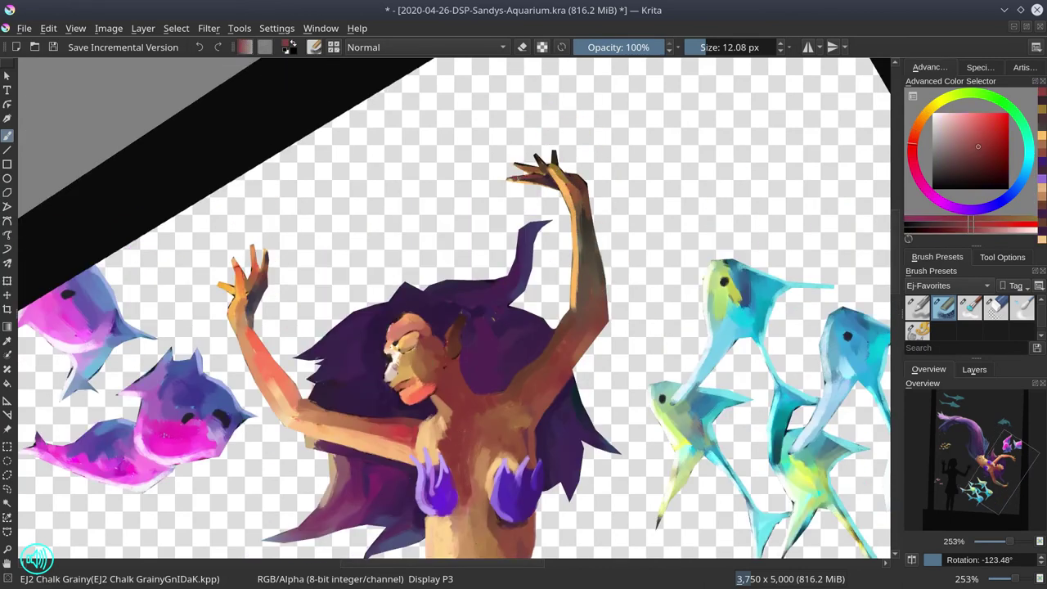
# Step: Recolor the raised hand's dark fingers and forearm edge with sampled orange and reddish tones on Layer 23, and save
pyautogui.click(975, 369)
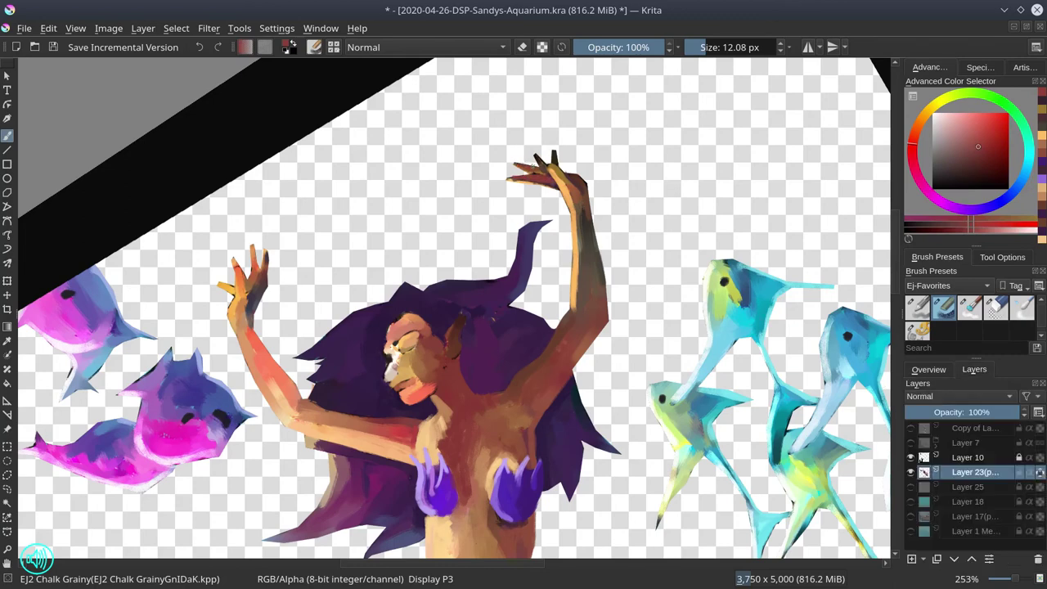
pyautogui.keyDown('ctrl'); pyautogui.click(554, 157); pyautogui.keyUp('ctrl')
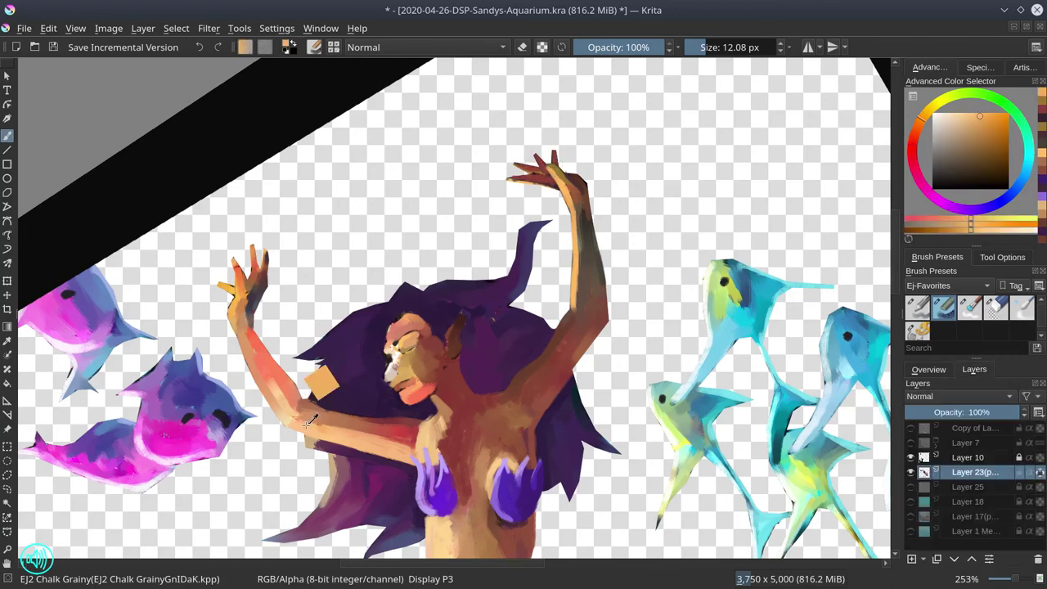
pyautogui.press('[')
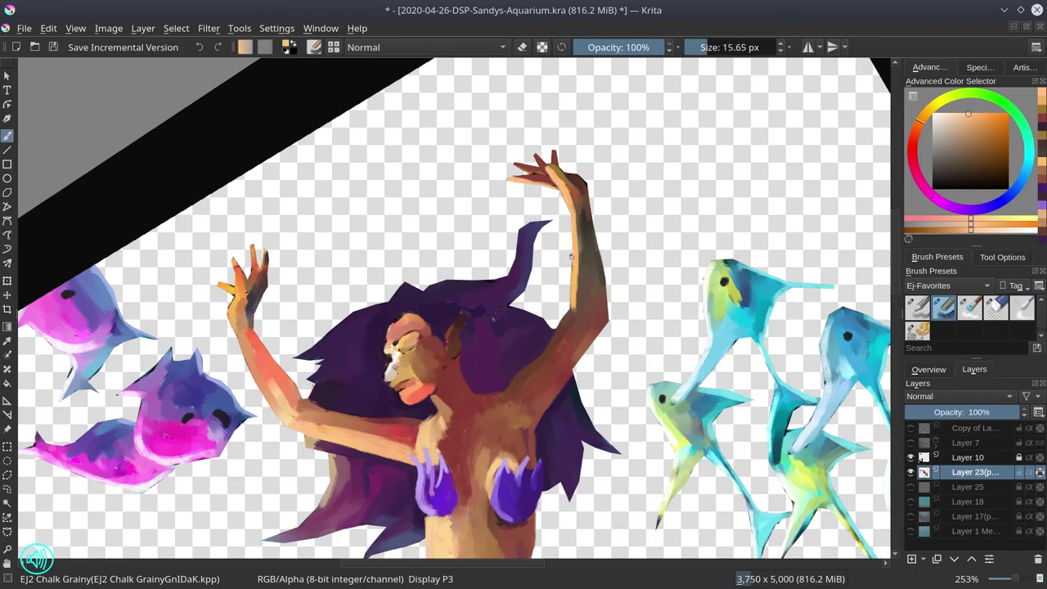
pyautogui.keyDown('ctrl'); pyautogui.click(576, 313); pyautogui.keyUp('ctrl')
pyautogui.press(']')
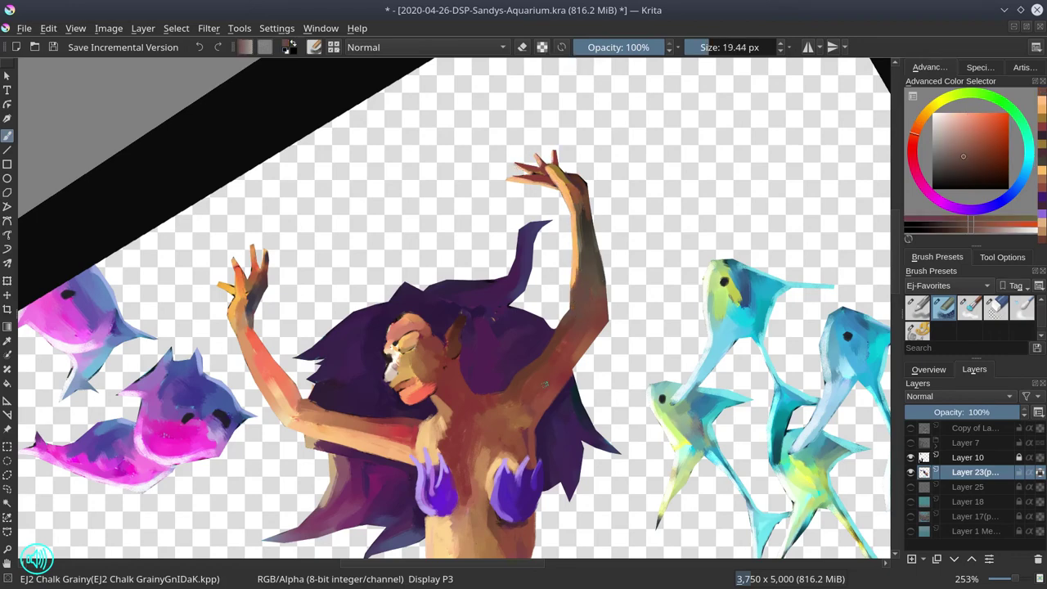
pyautogui.hotkey('ctrl', 's')
# Step: Mirror the canvas view and paint dark eyebrow and closed-eye lines on the mermaid's face at about 10 px
pyautogui.click(930, 370)
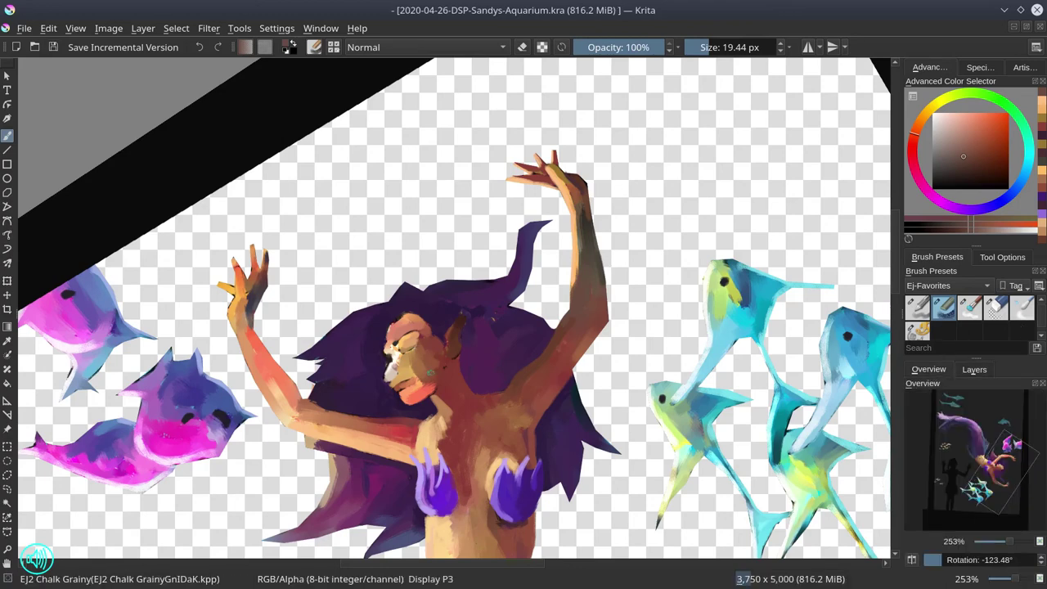
pyautogui.click(910, 561)
pyautogui.scroll(1, 479, 416)
pyautogui.keyDown('ctrl'); pyautogui.click(434, 272); pyautogui.keyUp('ctrl')
pyautogui.moveTo(417, 282)
pyautogui.mouseDown()
pyautogui.moveTo(452, 258)
pyautogui.moveTo(443, 291)
pyautogui.moveTo(526, 342)
pyautogui.mouseUp()
pyautogui.keyDown('ctrl'); pyautogui.click(416, 284); pyautogui.keyUp('ctrl')
pyautogui.keyDown('ctrl'); pyautogui.click(416, 283); pyautogui.keyUp('ctrl')
pyautogui.hotkey('ctrl', 'z')
pyautogui.keyDown('ctrl'); pyautogui.click(527, 339); pyautogui.keyUp('ctrl')
pyautogui.moveTo(528, 338)
pyautogui.mouseDown()
pyautogui.moveTo(532, 324)
pyautogui.moveTo(513, 329)
pyautogui.mouseUp()
pyautogui.keyDown('ctrl'); pyautogui.click(478, 322); pyautogui.keyUp('ctrl')
# Step: Define the nose and mouth profile against the hair with sampled skin and dark purple tones at about 10 px
pyautogui.keyDown('ctrl'); pyautogui.click(540, 311); pyautogui.keyUp('ctrl')
pyautogui.moveTo(499, 329)
pyautogui.mouseDown()
pyautogui.moveTo(522, 322)
pyautogui.moveTo(521, 366)
pyautogui.moveTo(531, 360)
pyautogui.moveTo(533, 370)
pyautogui.moveTo(532, 346)
pyautogui.mouseUp()
pyautogui.keyDown('ctrl'); pyautogui.click(527, 336); pyautogui.keyUp('ctrl')
pyautogui.keyDown('ctrl'); pyautogui.click(527, 331); pyautogui.keyUp('ctrl')
pyautogui.keyDown('ctrl'); pyautogui.click(529, 353); pyautogui.keyUp('ctrl')
pyautogui.keyDown('ctrl'); pyautogui.click(528, 336); pyautogui.keyUp('ctrl')
pyautogui.keyDown('ctrl'); pyautogui.click(542, 348); pyautogui.keyUp('ctrl')
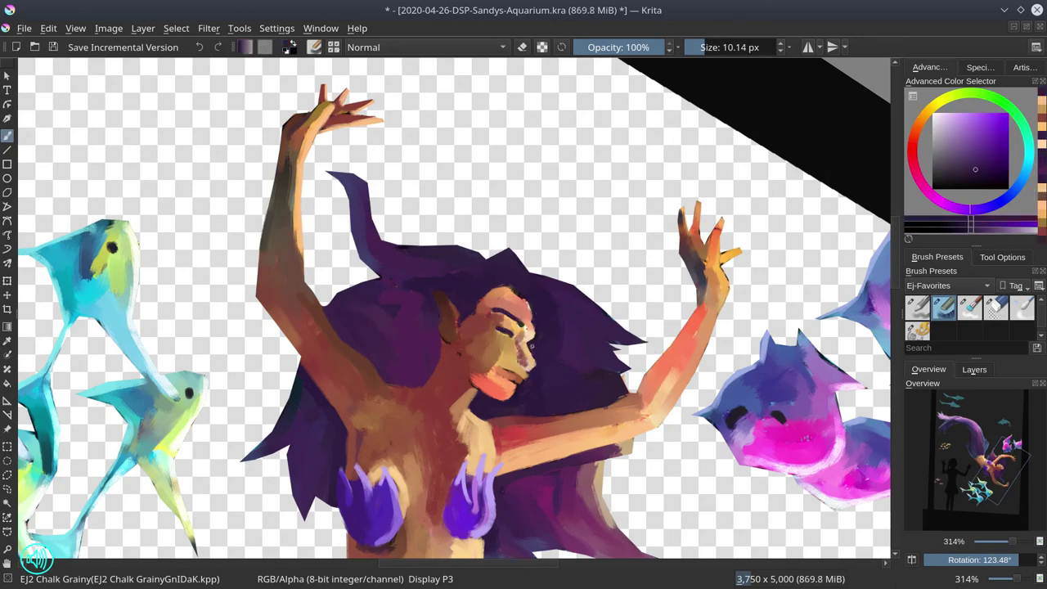
# Step: Lighten the forehead and the brow edge with sampled peach strokes at about 10 px
pyautogui.keyDown('ctrl'); pyautogui.click(527, 334); pyautogui.keyUp('ctrl')
pyautogui.keyDown('ctrl'); pyautogui.click(528, 304); pyautogui.keyUp('ctrl')
pyautogui.moveTo(532, 299); pyautogui.dragTo(532, 331)
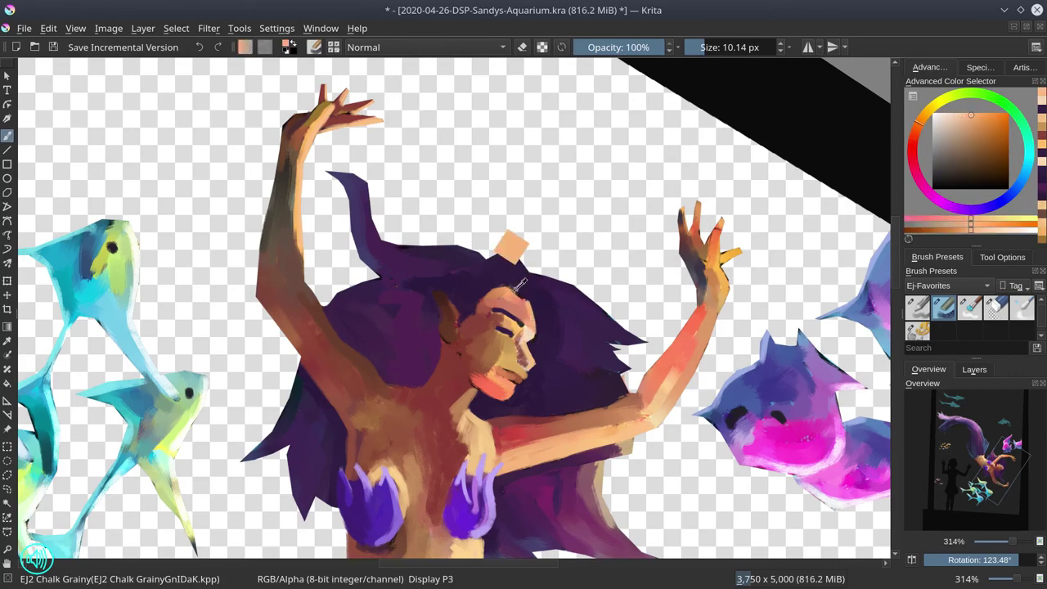
pyautogui.keyDown('ctrl'); pyautogui.click(512, 293); pyautogui.keyUp('ctrl')
pyautogui.moveTo(513, 284); pyautogui.dragTo(528, 295)
# Step: Rotate the canvas and blend sampled orange and peach tones across the forehead and face at about 10 px
pyautogui.moveTo(806, 440); pyautogui.dragTo(564, 144)
pyautogui.moveTo(558, 240)
pyautogui.mouseDown()
pyautogui.moveTo(539, 286)
pyautogui.moveTo(505, 283)
pyautogui.moveTo(508, 298)
pyautogui.moveTo(482, 312)
pyautogui.moveTo(488, 304)
pyautogui.mouseUp()
pyautogui.keyDown('ctrl'); pyautogui.click(531, 277); pyautogui.keyUp('ctrl')
pyautogui.keyDown('ctrl'); pyautogui.click(496, 306); pyautogui.keyUp('ctrl')
pyautogui.keyDown('ctrl'); pyautogui.click(506, 295); pyautogui.keyUp('ctrl')
pyautogui.keyDown('ctrl'); pyautogui.click(477, 291); pyautogui.keyUp('ctrl')
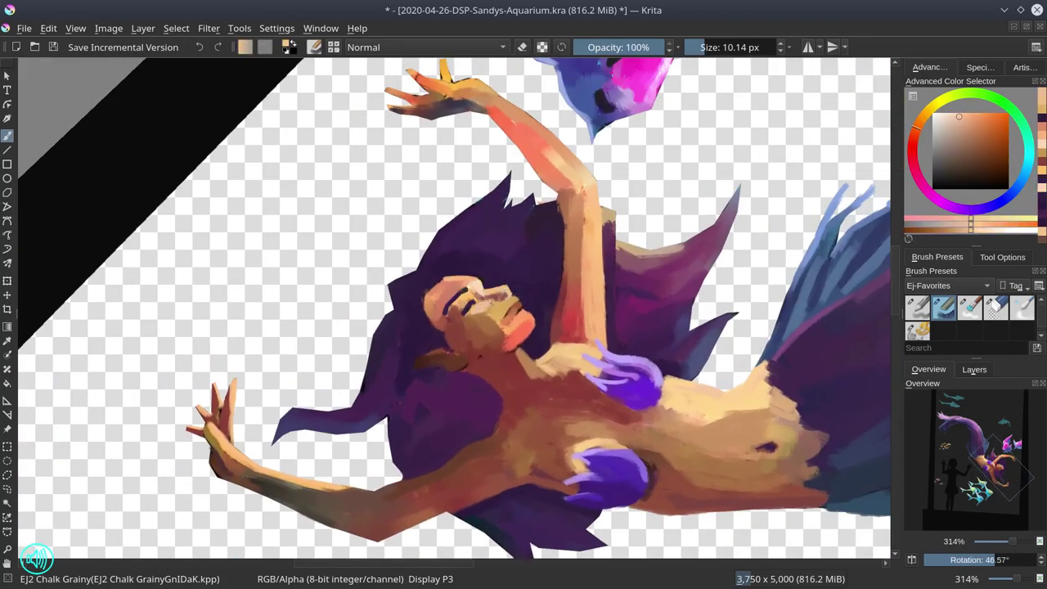
# Step: Shape the pointed ear with sampled brown shadows and a light peach rim at about 9 px
pyautogui.keyDown('ctrl'); pyautogui.click(455, 355); pyautogui.keyUp('ctrl')
pyautogui.moveTo(426, 359)
pyautogui.mouseDown()
pyautogui.moveTo(459, 358)
pyautogui.moveTo(444, 365)
pyautogui.moveTo(479, 378)
pyautogui.moveTo(500, 421)
pyautogui.mouseUp()
pyautogui.keyDown('ctrl'); pyautogui.click(434, 372); pyautogui.keyUp('ctrl')
pyautogui.keyDown('ctrl'); pyautogui.click(441, 366); pyautogui.keyUp('ctrl')
pyautogui.keyDown('ctrl'); pyautogui.click(467, 377); pyautogui.keyUp('ctrl')
pyautogui.keyDown('ctrl'); pyautogui.click(497, 398); pyautogui.keyUp('ctrl')
pyautogui.keyDown('ctrl'); pyautogui.click(493, 407); pyautogui.keyUp('ctrl')
pyautogui.keyDown('ctrl'); pyautogui.click(501, 425); pyautogui.keyUp('ctrl')
# Step: Refine the temple, hairline and cheek with sampled face colors at about 9 px
pyautogui.keyDown('ctrl'); pyautogui.click(442, 329); pyautogui.keyUp('ctrl')
pyautogui.moveTo(442, 321); pyautogui.dragTo(454, 345)
pyautogui.keyDown('ctrl'); pyautogui.click(432, 308); pyautogui.keyUp('ctrl')
pyautogui.keyDown('ctrl'); pyautogui.click(435, 330); pyautogui.keyUp('ctrl')
pyautogui.keyDown('ctrl'); pyautogui.click(478, 331); pyautogui.keyUp('ctrl')
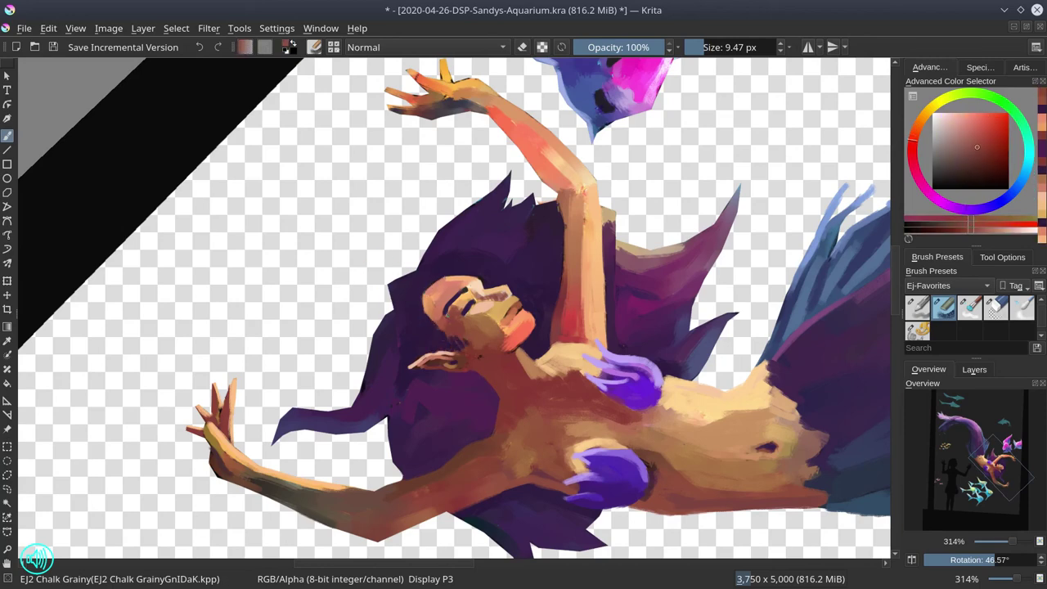
pyautogui.keyDown('ctrl'); pyautogui.click(495, 321); pyautogui.keyUp('ctrl')
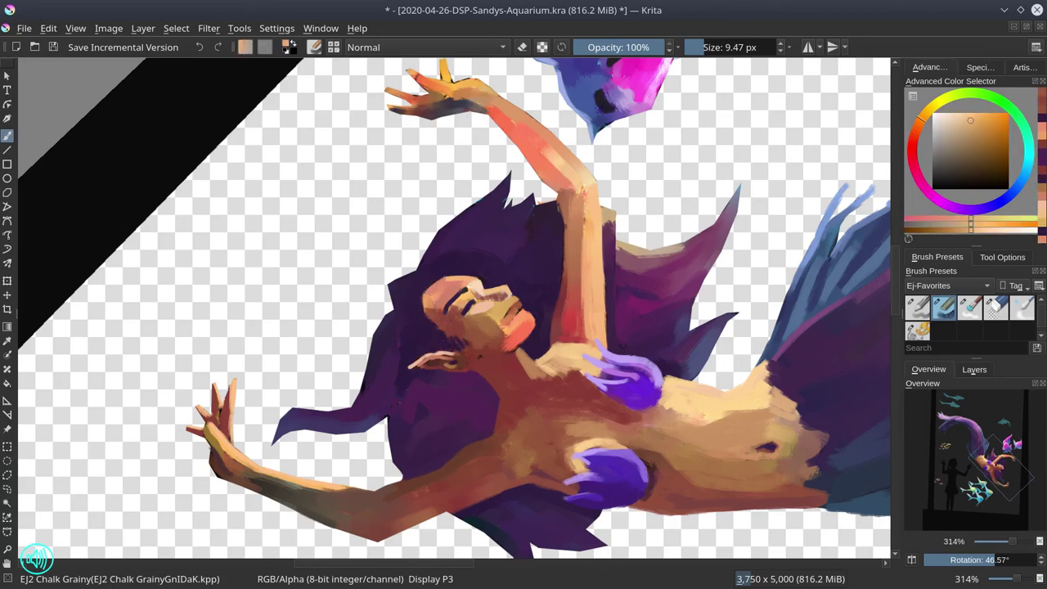
pyautogui.keyDown('ctrl'); pyautogui.click(468, 309); pyautogui.keyUp('ctrl')
# Step: Sharpen the nose, nostril, lips and chin with sampled light and dark tones
pyautogui.moveTo(519, 303)
pyautogui.mouseDown()
pyautogui.moveTo(505, 318)
pyautogui.moveTo(476, 303)
pyautogui.moveTo(509, 314)
pyautogui.moveTo(509, 300)
pyautogui.moveTo(501, 301)
pyautogui.moveTo(540, 324)
pyautogui.moveTo(491, 365)
pyautogui.moveTo(506, 388)
pyautogui.mouseUp()
pyautogui.keyDown('ctrl'); pyautogui.click(525, 302); pyautogui.keyUp('ctrl')
pyautogui.keyDown('ctrl'); pyautogui.click(528, 298); pyautogui.keyUp('ctrl')
pyautogui.keyDown('ctrl'); pyautogui.click(496, 295); pyautogui.keyUp('ctrl')
pyautogui.keyDown('ctrl'); pyautogui.click(481, 288); pyautogui.keyUp('ctrl')
pyautogui.keyDown('ctrl'); pyautogui.click(513, 319); pyautogui.keyUp('ctrl')
pyautogui.keyDown('ctrl'); pyautogui.click(521, 328); pyautogui.keyUp('ctrl')
pyautogui.keyDown('ctrl'); pyautogui.click(543, 316); pyautogui.keyUp('ctrl')
pyautogui.keyDown('ctrl'); pyautogui.click(529, 324); pyautogui.keyUp('ctrl')
# Step: Paint reddish-brown shadow beneath the jaw and along the neck with a brush of about 19 px
pyautogui.keyDown('ctrl'); pyautogui.click(504, 353); pyautogui.keyUp('ctrl')
pyautogui.keyDown('ctrl'); pyautogui.click(483, 373); pyautogui.keyUp('ctrl')
pyautogui.keyDown('ctrl'); pyautogui.click(509, 368); pyautogui.keyUp('ctrl')
pyautogui.keyDown('ctrl'); pyautogui.click(499, 378); pyautogui.keyUp('ctrl')
pyautogui.moveTo(465, 355); pyautogui.dragTo(451, 346)
pyautogui.keyDown('ctrl'); pyautogui.click(473, 356); pyautogui.keyUp('ctrl')
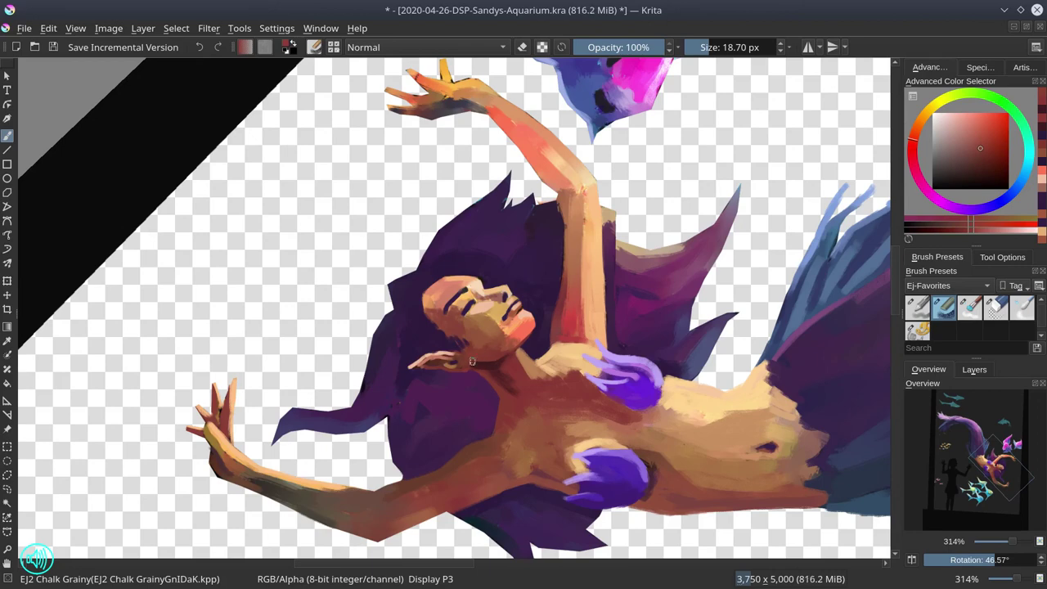
# Step: Reset the canvas rotation to view the whole painting and save the document
pyautogui.press('2')
pyautogui.press('5')
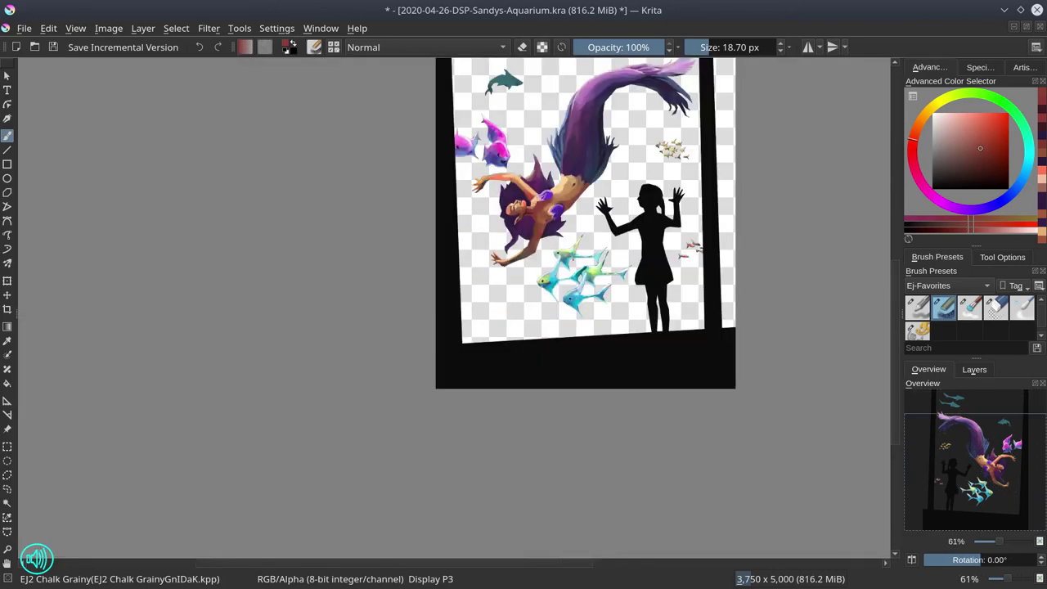
pyautogui.click(54, 47)
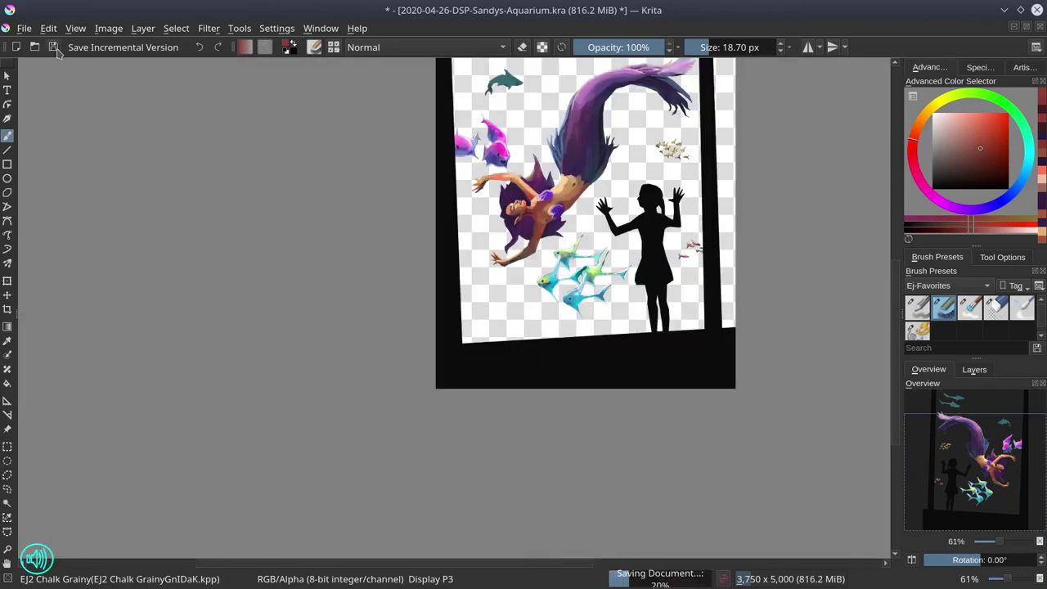
# Step: Blend sampled lighter skin tones into the upper chest and collarbone, reducing the brush from about 19 to about 10 px
pyautogui.moveTo(624, 215); pyautogui.dragTo(625, 358)
pyautogui.moveTo(624, 357); pyautogui.dragTo(646, 204)
pyautogui.keyDown('ctrl'); pyautogui.click(416, 270); pyautogui.keyUp('ctrl')
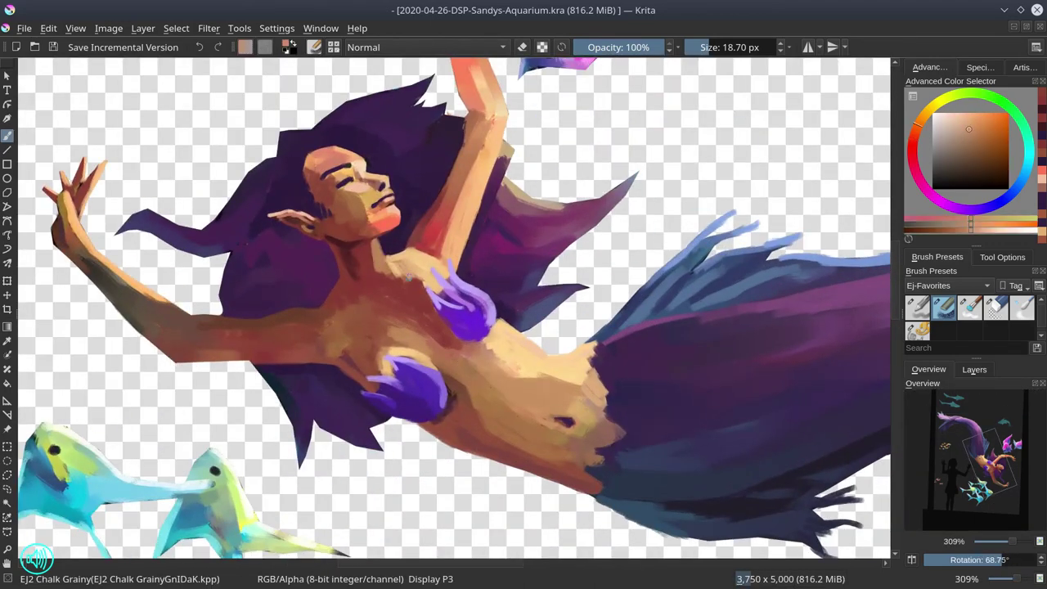
pyautogui.moveTo(414, 274)
pyautogui.mouseDown()
pyautogui.moveTo(425, 301)
pyautogui.moveTo(392, 316)
pyautogui.mouseUp()
pyautogui.keyDown('ctrl'); pyautogui.click(380, 307); pyautogui.keyUp('ctrl')
pyautogui.keyDown('ctrl'); pyautogui.click(400, 291); pyautogui.keyUp('ctrl')
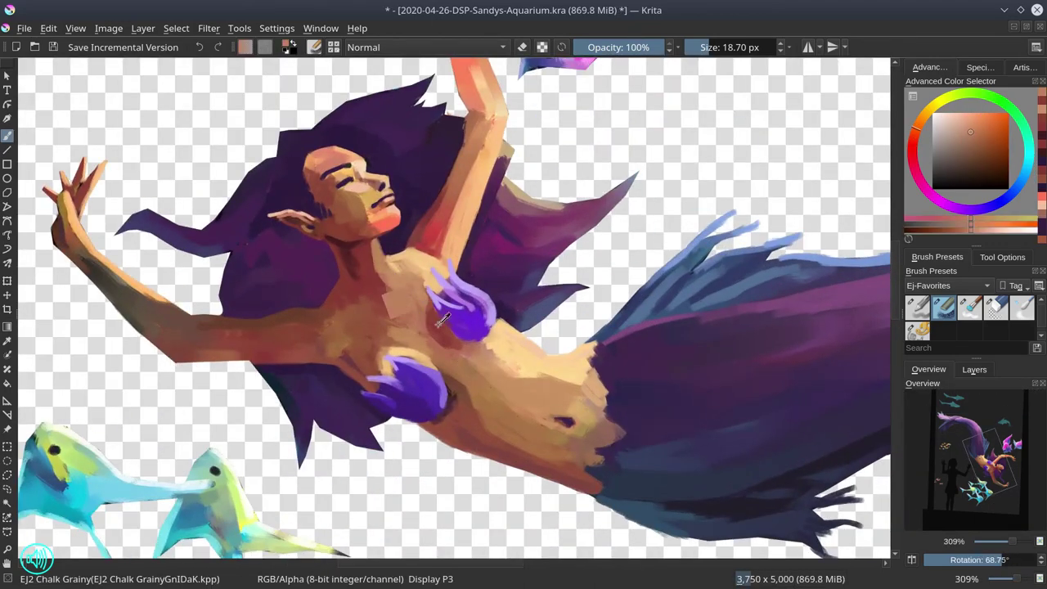
pyautogui.keyDown('ctrl'); pyautogui.click(383, 308); pyautogui.keyUp('ctrl')
pyautogui.keyDown('ctrl'); pyautogui.click(394, 291); pyautogui.keyUp('ctrl')
pyautogui.keyDown('ctrl'); pyautogui.click(388, 260); pyautogui.keyUp('ctrl')
pyautogui.press('[')
pyautogui.press('[')
pyautogui.press('[')
pyautogui.press('[')
pyautogui.press('[')
pyautogui.press('[')
pyautogui.press('[')
pyautogui.press('[')
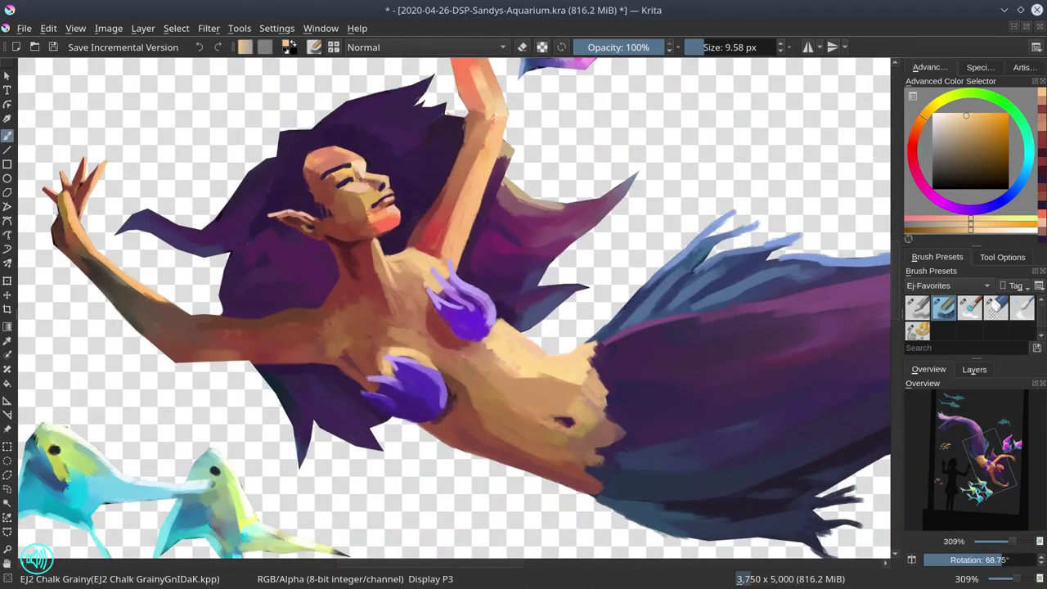
# Step: Fill in the hair beside the inner side of the raised arm with sampled dark purple at about 19 px
pyautogui.moveTo(501, 214); pyautogui.dragTo(455, 360)
pyautogui.keyDown('ctrl'); pyautogui.click(389, 349); pyautogui.keyUp('ctrl')
pyautogui.keyDown('ctrl'); pyautogui.click(384, 327); pyautogui.keyUp('ctrl')
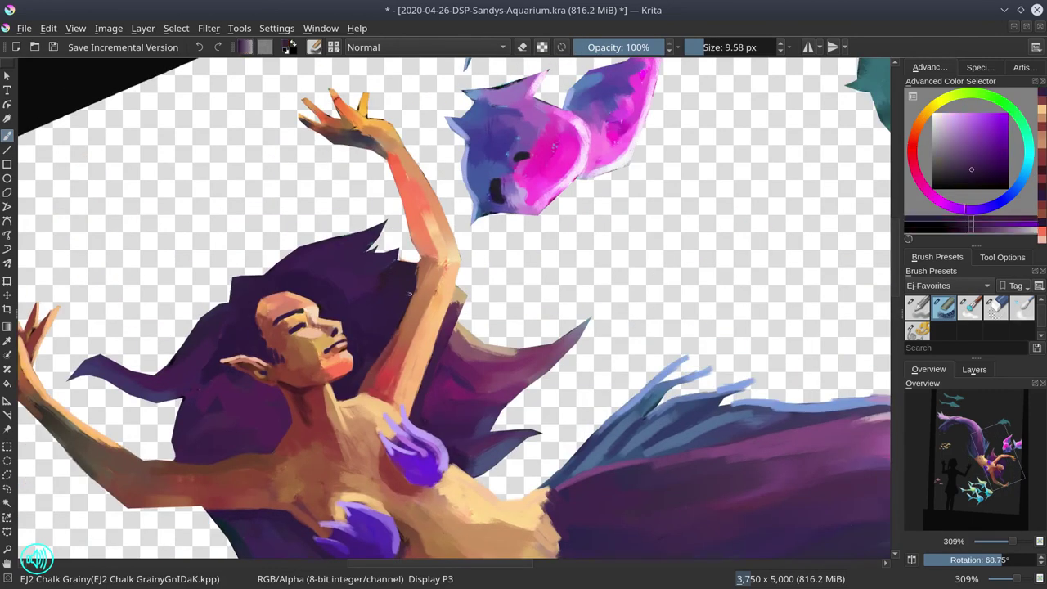
pyautogui.keyDown('ctrl'); pyautogui.click(384, 282); pyautogui.keyUp('ctrl')
pyautogui.keyDown('ctrl'); pyautogui.click(378, 266); pyautogui.keyUp('ctrl')
pyautogui.moveTo(378, 254)
pyautogui.mouseDown()
pyautogui.moveTo(394, 254)
pyautogui.moveTo(395, 215)
pyautogui.mouseUp()
pyautogui.hotkey('ctrl', 'z')
pyautogui.click(976, 372)
pyautogui.moveTo(395, 270); pyautogui.dragTo(418, 261)
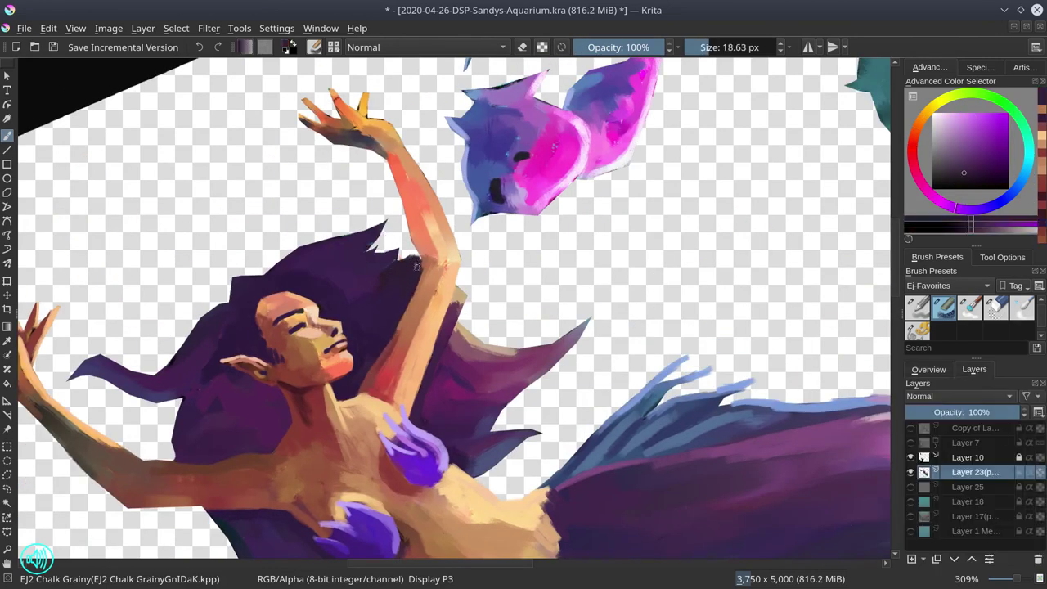
# Step: Clean up the raised arm's elbow edge against the hair with sampled hair and skin colors at about 16 px
pyautogui.keyDown('ctrl'); pyautogui.click(425, 255); pyautogui.keyUp('ctrl')
pyautogui.keyDown('ctrl'); pyautogui.click(405, 270); pyautogui.keyUp('ctrl')
pyautogui.keyDown('ctrl'); pyautogui.click(423, 233); pyautogui.keyUp('ctrl')
pyautogui.hotkey('ctrl', 'z')
pyautogui.press('[')
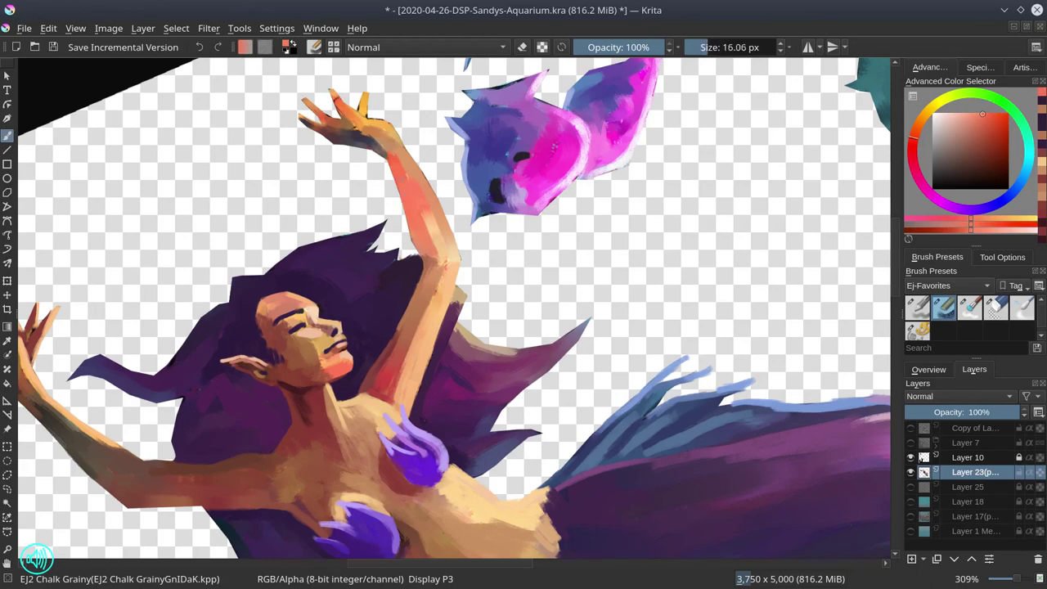
# Step: Outline the raised hand and forearm with a polygonal selection, copy them to a new layer, and deselect
pyautogui.click(996, 308)
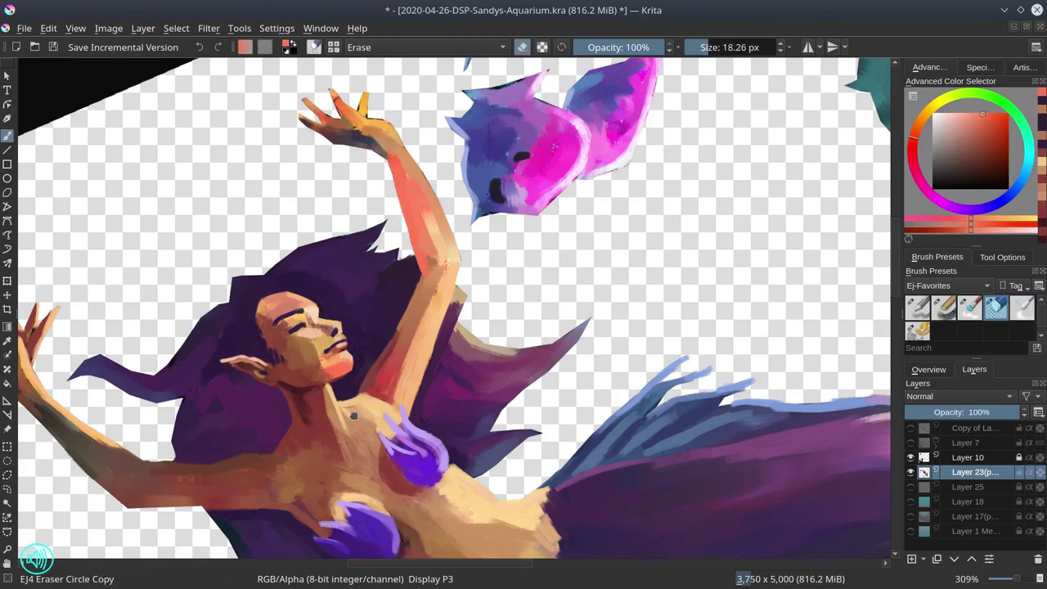
pyautogui.moveTo(355, 416); pyautogui.dragTo(443, 388)
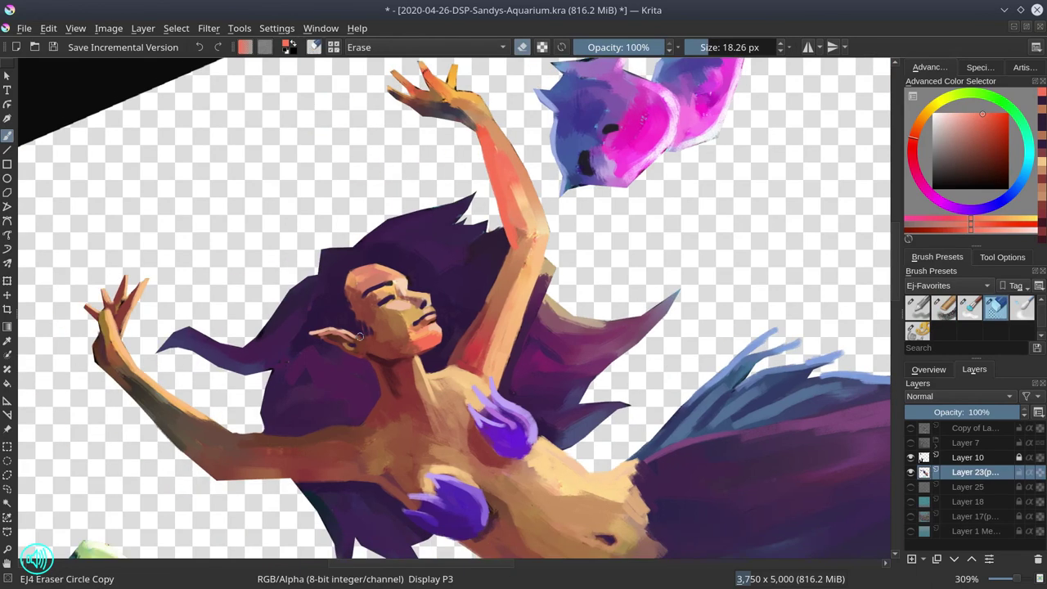
pyautogui.moveTo(529, 175); pyautogui.dragTo(527, 235)
pyautogui.press('l')
pyautogui.moveTo(497, 148); pyautogui.dragTo(440, 207)
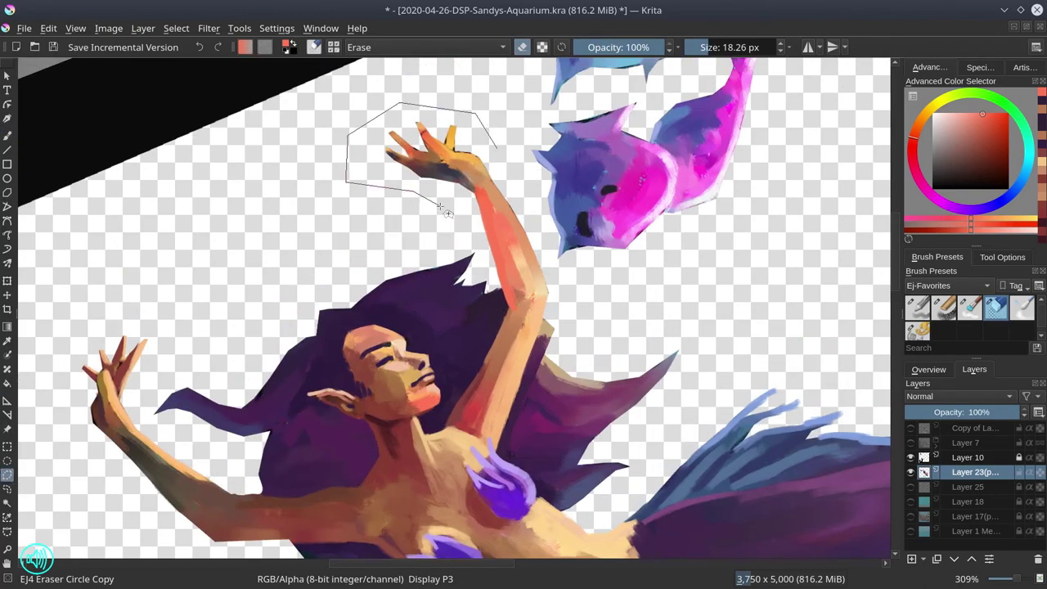
pyautogui.doubleClick(547, 247)
pyautogui.click(49, 29)
pyautogui.click(82, 167)
pyautogui.click(175, 28)
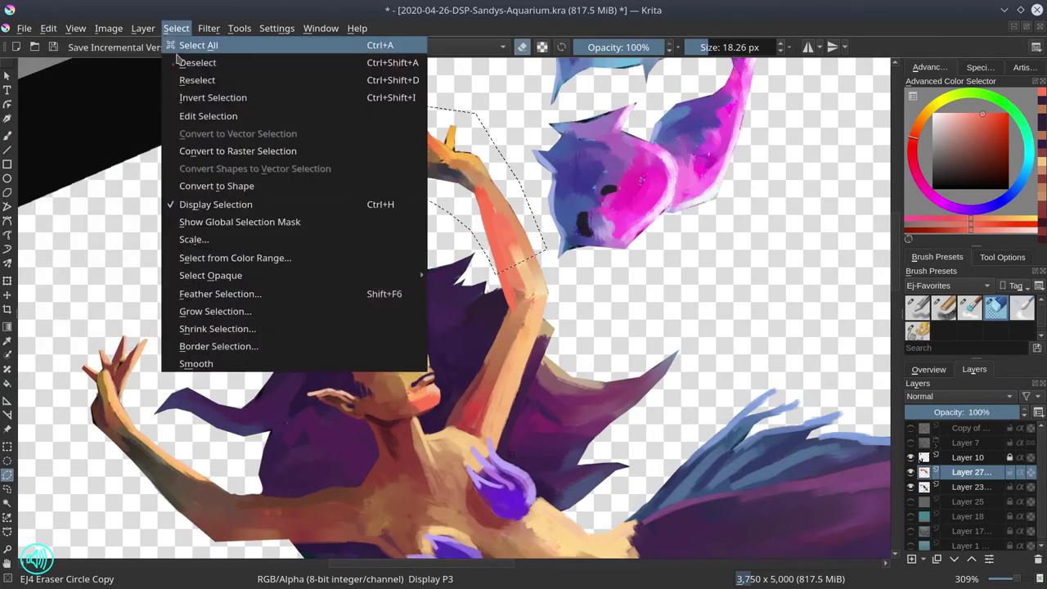
pyautogui.click(197, 63)
# Step: Move the copied hand and forearm slightly outward and erase the original hand on Layer 23 at about 105 px
pyautogui.click(7, 295)
pyautogui.moveTo(590, 300); pyautogui.dragTo(586, 290)
pyautogui.press('b')
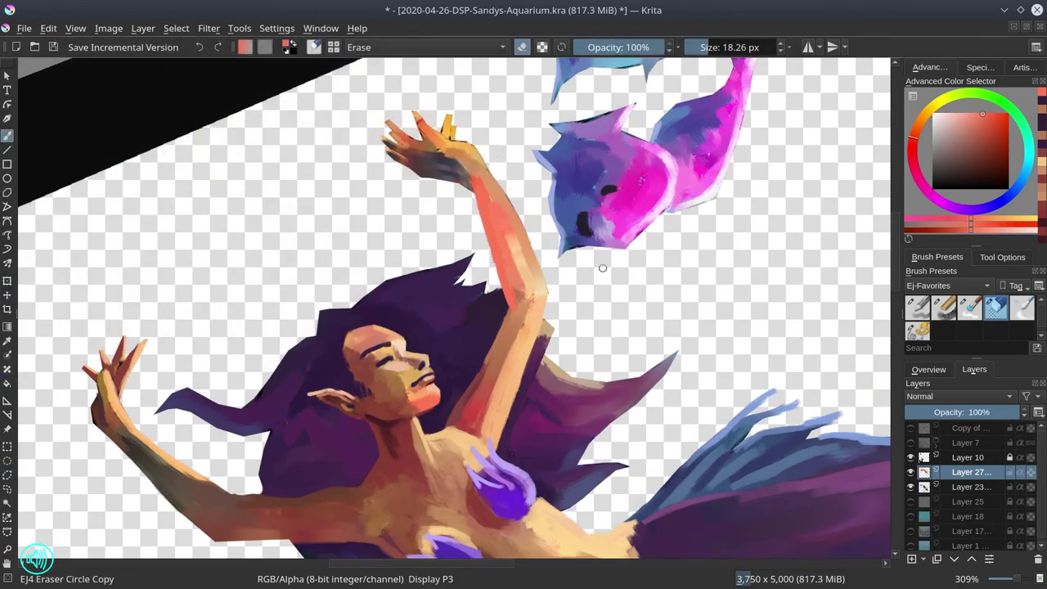
pyautogui.click(970, 487)
pyautogui.click(995, 308)
pyautogui.moveTo(396, 157)
pyautogui.mouseDown()
pyautogui.moveTo(444, 192)
pyautogui.moveTo(479, 198)
pyautogui.mouseUp()
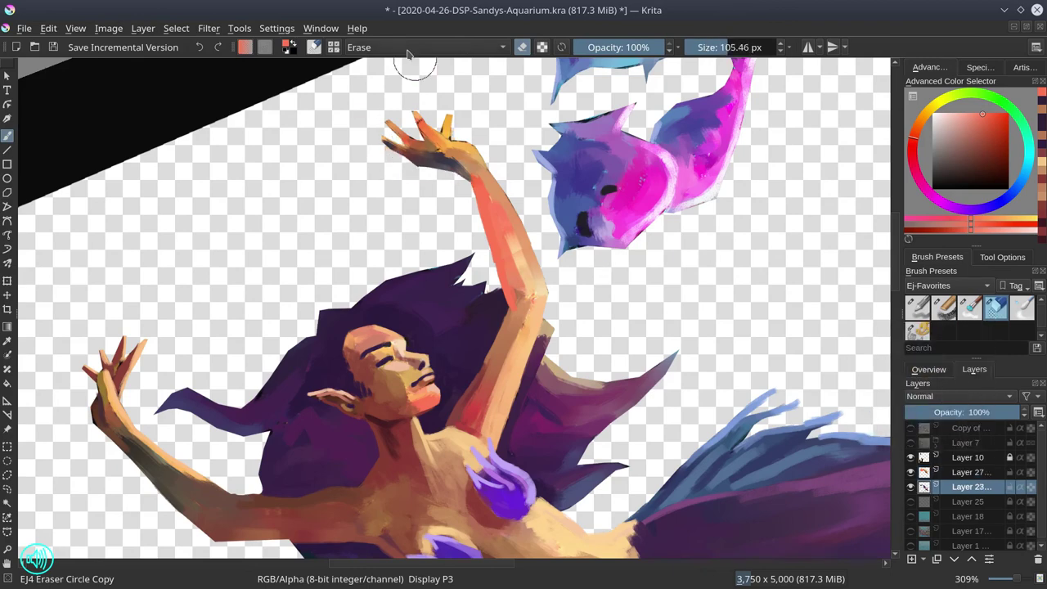
# Step: Save the document and merge the copied hand layer, Layer 27, down into Layer 23
pyautogui.scroll(-3, 399, 219)
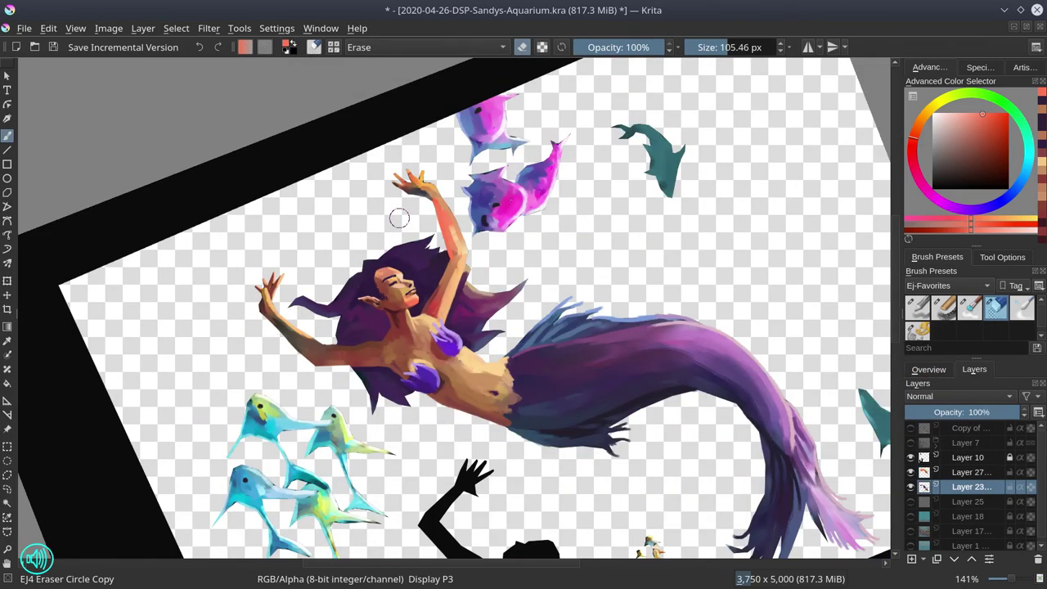
pyautogui.click(53, 47)
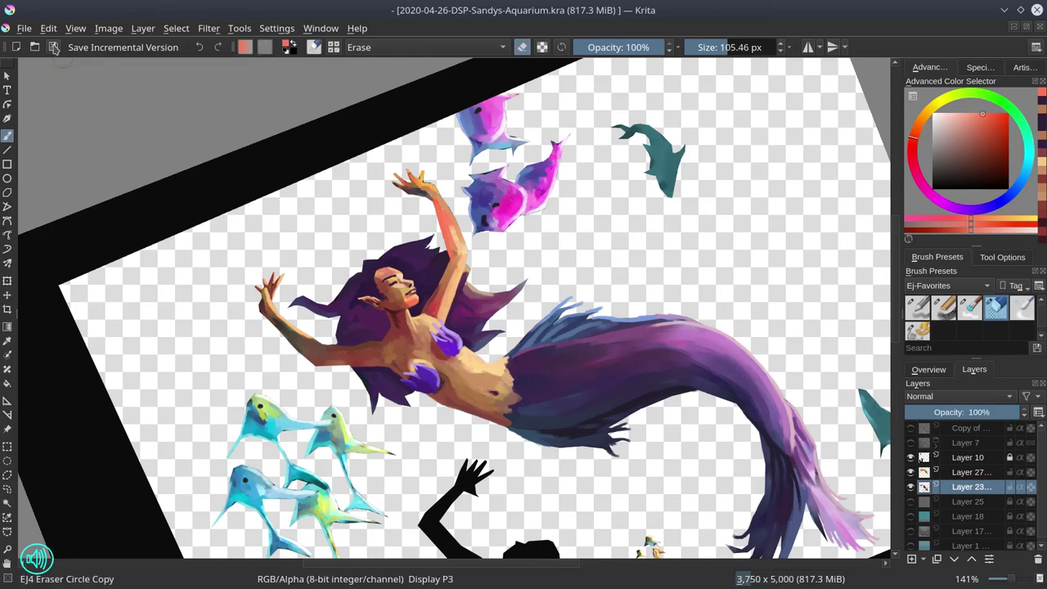
pyautogui.rightClick(952, 470)
pyautogui.click(903, 251)
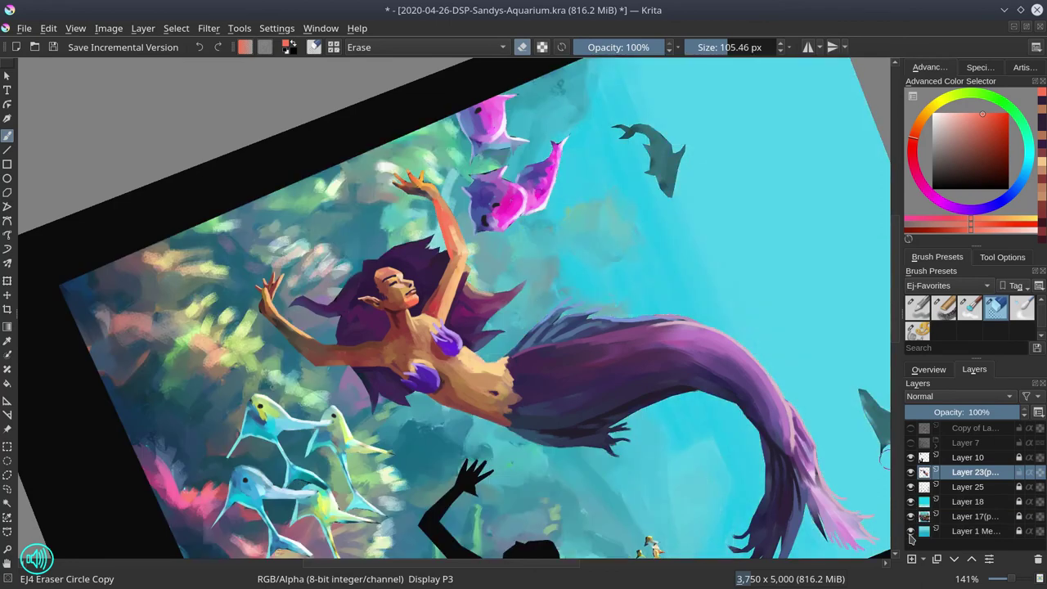
# Step: Save the document with the background shown, then hide Layer 25, Layer 18, Layer 17 and Layer 1
pyautogui.click(930, 370)
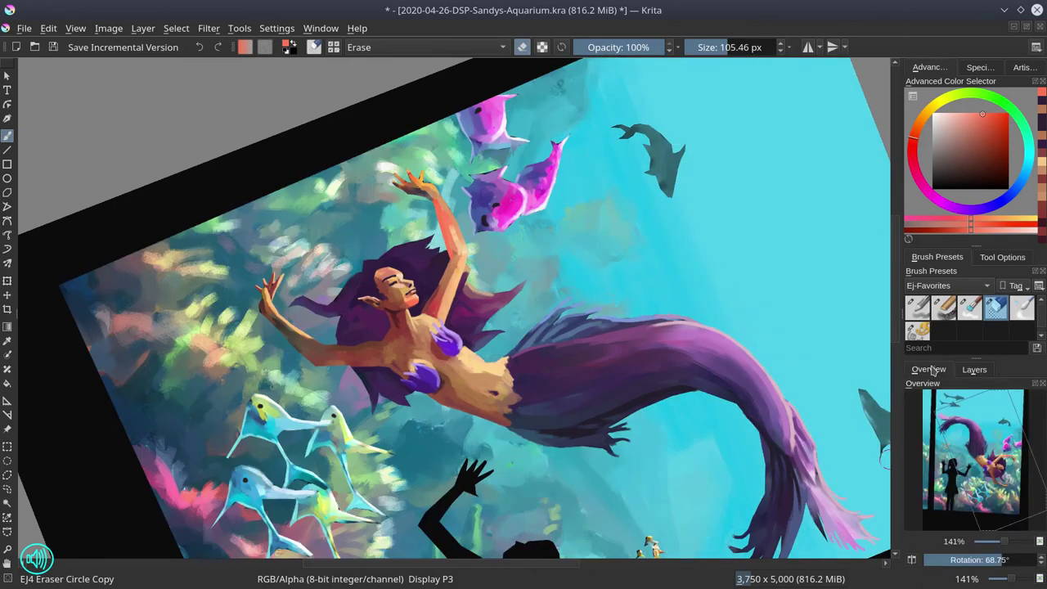
pyautogui.click(53, 47)
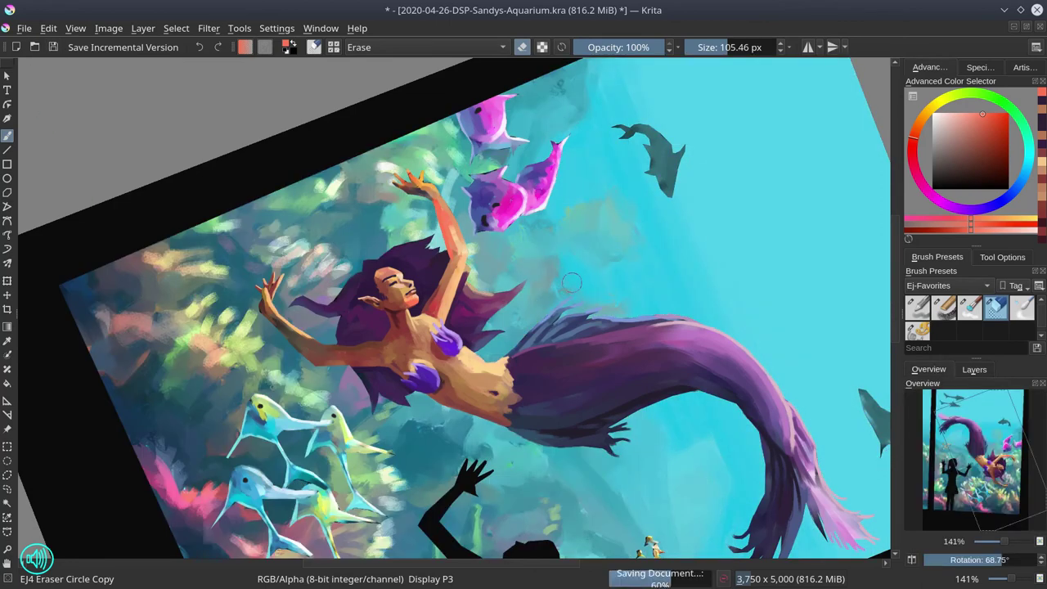
pyautogui.click(975, 370)
pyautogui.click(911, 487)
pyautogui.click(910, 502)
pyautogui.click(910, 516)
pyautogui.click(910, 531)
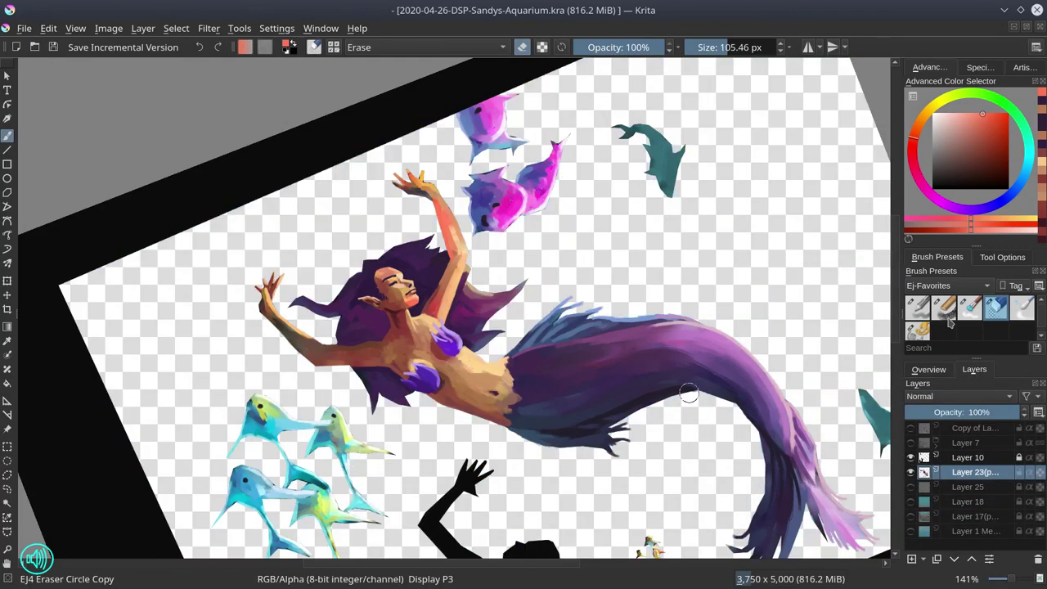
# Step: Smooth the raised forearm and wrist with sampled peach and orange tones using the EJ2 Chalk Grainy brush
pyautogui.click(951, 322)
pyautogui.moveTo(467, 273); pyautogui.dragTo(502, 201)
pyautogui.keyDown('ctrl'); pyautogui.click(446, 176); pyautogui.keyUp('ctrl')
pyautogui.moveTo(402, 155); pyautogui.dragTo(410, 176)
pyautogui.moveTo(413, 111); pyautogui.dragTo(463, 236)
pyautogui.keyDown('ctrl'); pyautogui.click(442, 266); pyautogui.keyUp('ctrl')
pyautogui.keyDown('ctrl'); pyautogui.click(451, 251); pyautogui.keyUp('ctrl')
# Step: Repaint the raised hand's fingers and palm with sampled orange and brown strokes at about 9 px
pyautogui.moveTo(414, 167)
pyautogui.mouseDown()
pyautogui.moveTo(495, 287)
pyautogui.moveTo(430, 203)
pyautogui.mouseUp()
pyautogui.moveTo(401, 198); pyautogui.dragTo(437, 217)
pyautogui.moveTo(404, 193); pyautogui.dragTo(387, 217)
pyautogui.moveTo(356, 220)
pyautogui.mouseDown()
pyautogui.moveTo(429, 234)
pyautogui.moveTo(386, 227)
pyautogui.mouseUp()
pyautogui.keyDown('ctrl'); pyautogui.click(423, 222); pyautogui.keyUp('ctrl')
pyautogui.keyDown('ctrl'); pyautogui.click(469, 272); pyautogui.keyUp('ctrl')
pyautogui.keyDown('ctrl'); pyautogui.click(427, 239); pyautogui.keyUp('ctrl')
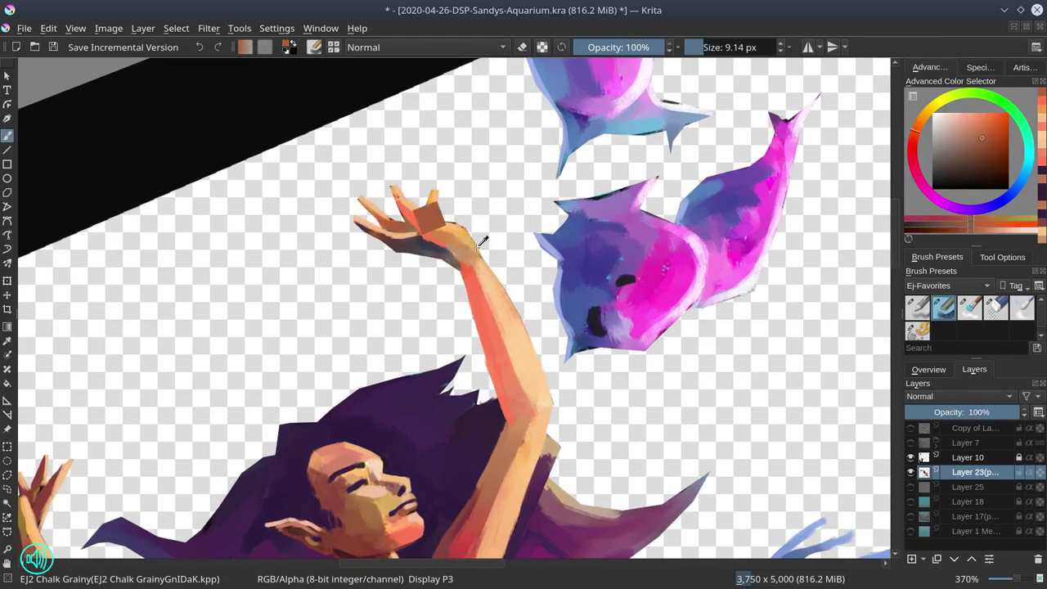
pyautogui.hotkey('ctrl', 'z')
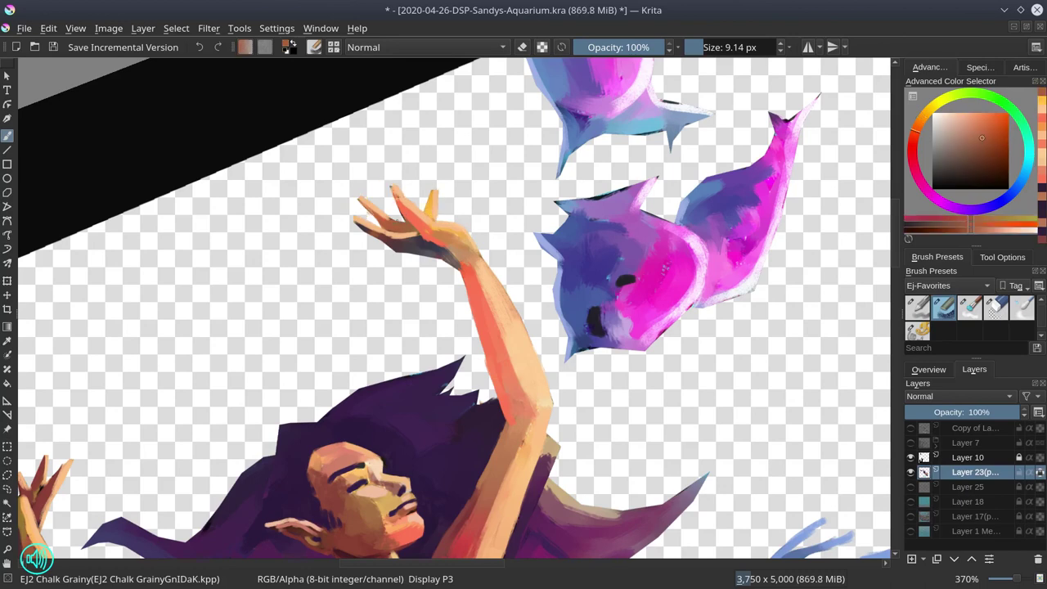
# Step: Touch up the raised hand's wrist with sampled salmon red at about 9 px and reset the canvas rotation
pyautogui.keyDown('ctrl'); pyautogui.click(469, 277); pyautogui.keyUp('ctrl')
pyautogui.keyDown('ctrl'); pyautogui.click(469, 274); pyautogui.keyUp('ctrl')
pyautogui.moveTo(447, 252); pyautogui.dragTo(456, 260)
pyautogui.scroll(-3, 470, 290)
pyautogui.press('5')
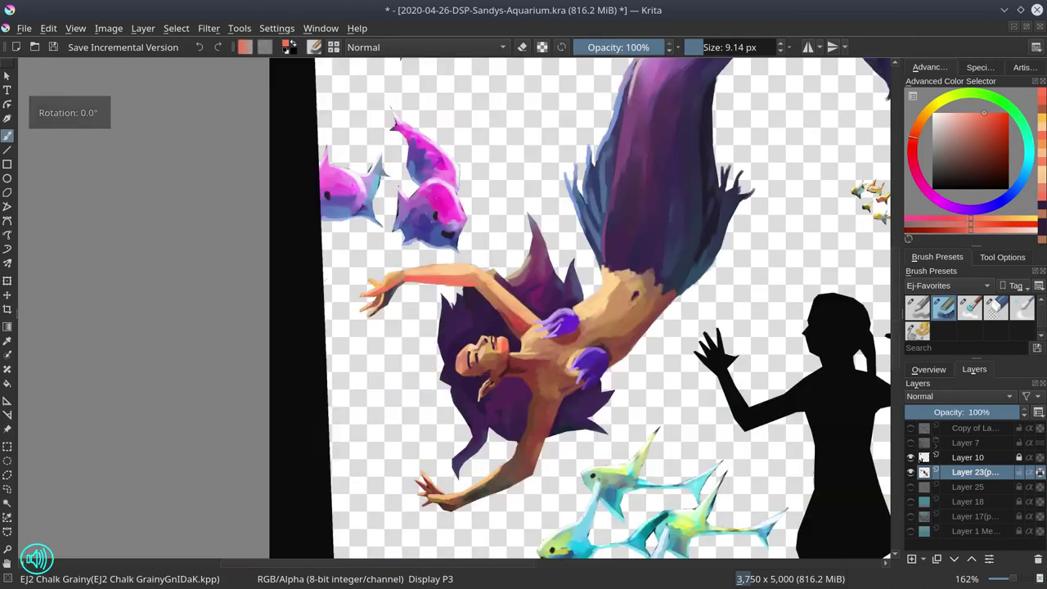
# Step: Save the document and show Layer 25, Layer 18, Layer 17 and Layer 1 again
pyautogui.hotkey('ctrl', 's')
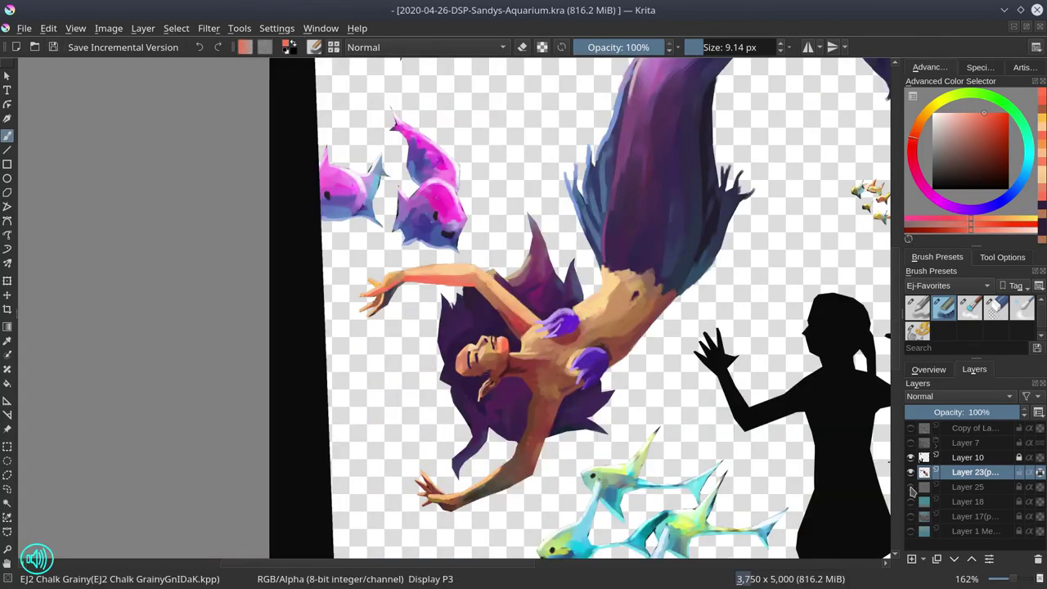
pyautogui.moveTo(911, 488); pyautogui.dragTo(911, 531)
pyautogui.scroll(-4, 653, 399)
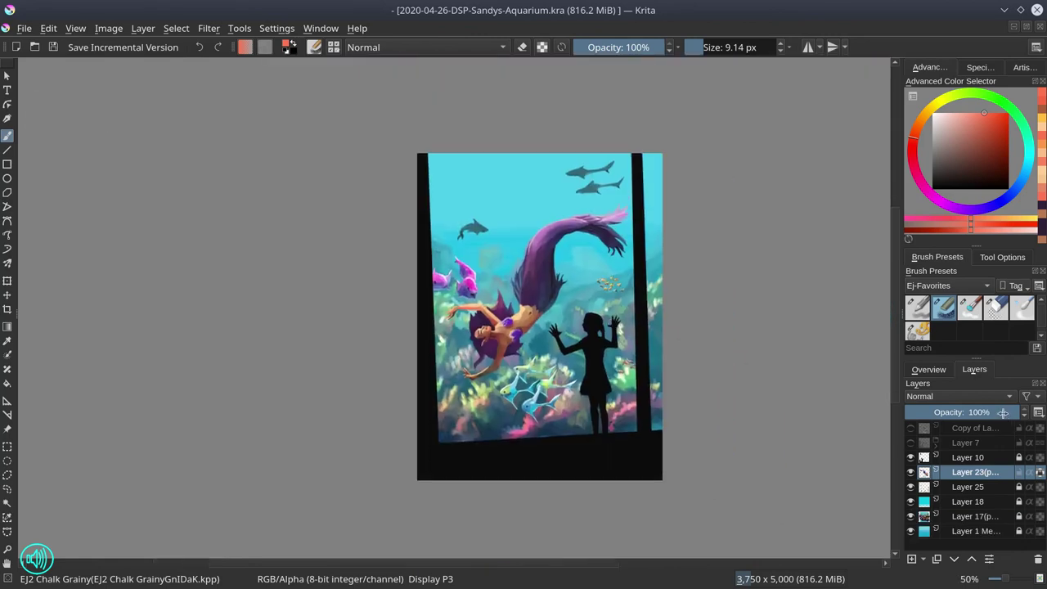
# Step: Try a slightly reduced opacity of 95% on Layer 23 and toggle the layer's visibility to compare
pyautogui.click(1003, 411)
pyautogui.moveTo(1003, 412); pyautogui.dragTo(1036, 419)
pyautogui.click(936, 370)
pyautogui.click(977, 371)
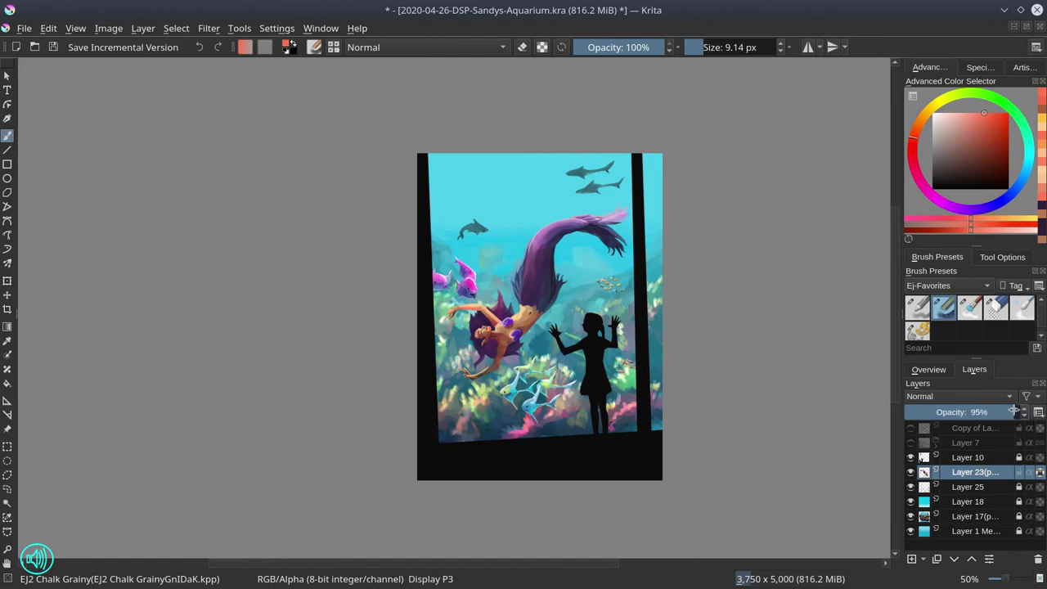
pyautogui.click(931, 370)
pyautogui.click(974, 370)
pyautogui.click(911, 474)
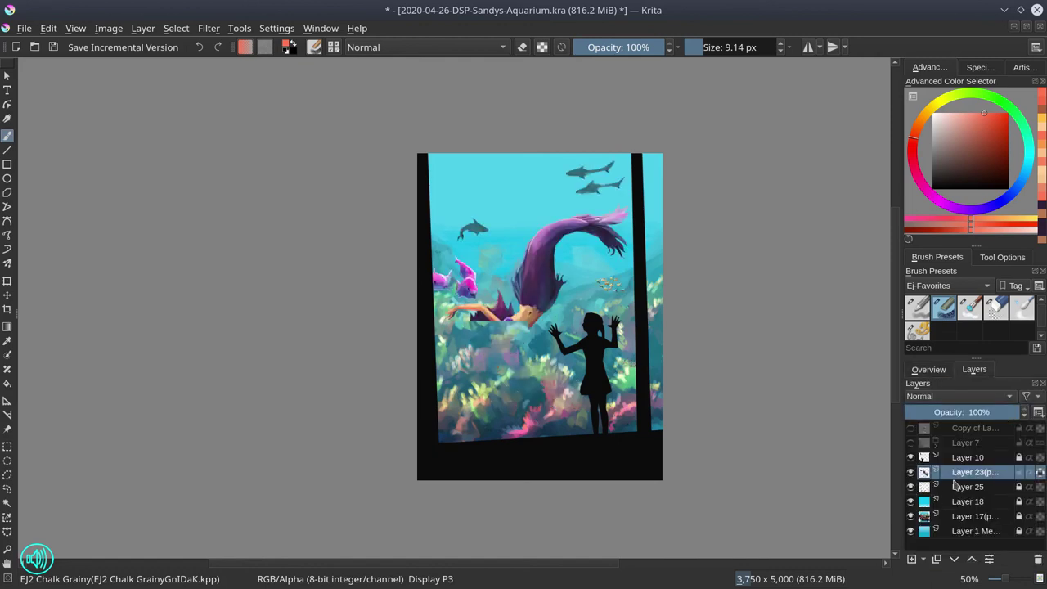
pyautogui.click(910, 474)
# Step: Draw a polygonal selection around the grey dolphin and the two sharks in the upper water on Layer 23
pyautogui.press('l')
pyautogui.click(548, 129)
pyautogui.click(449, 221)
pyautogui.click(449, 248)
pyautogui.click(553, 205)
pyautogui.click(613, 196)
pyautogui.click(631, 181)
pyautogui.click(623, 139)
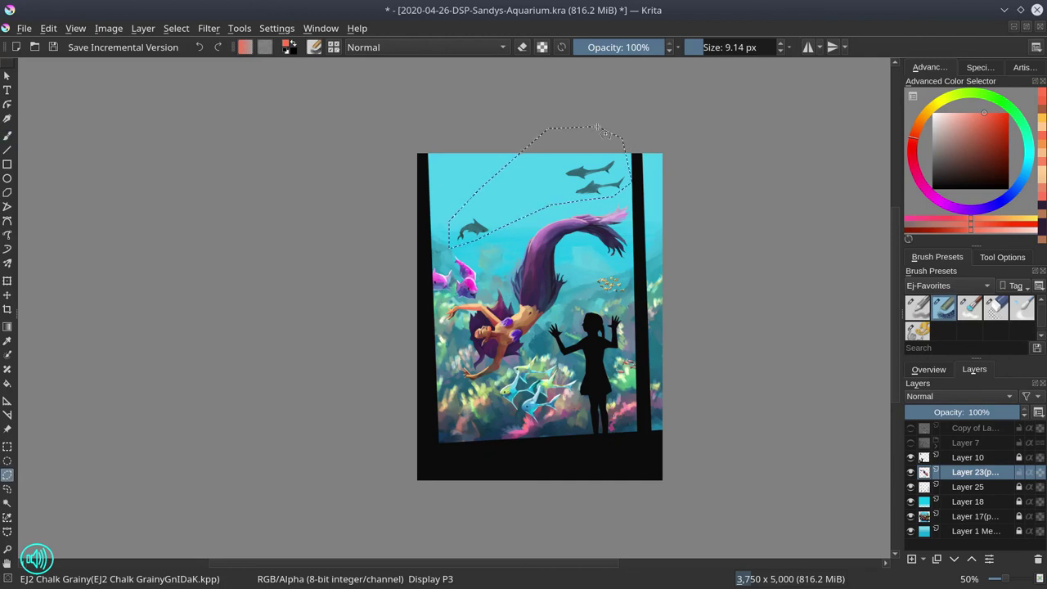
pyautogui.doubleClick(599, 126)
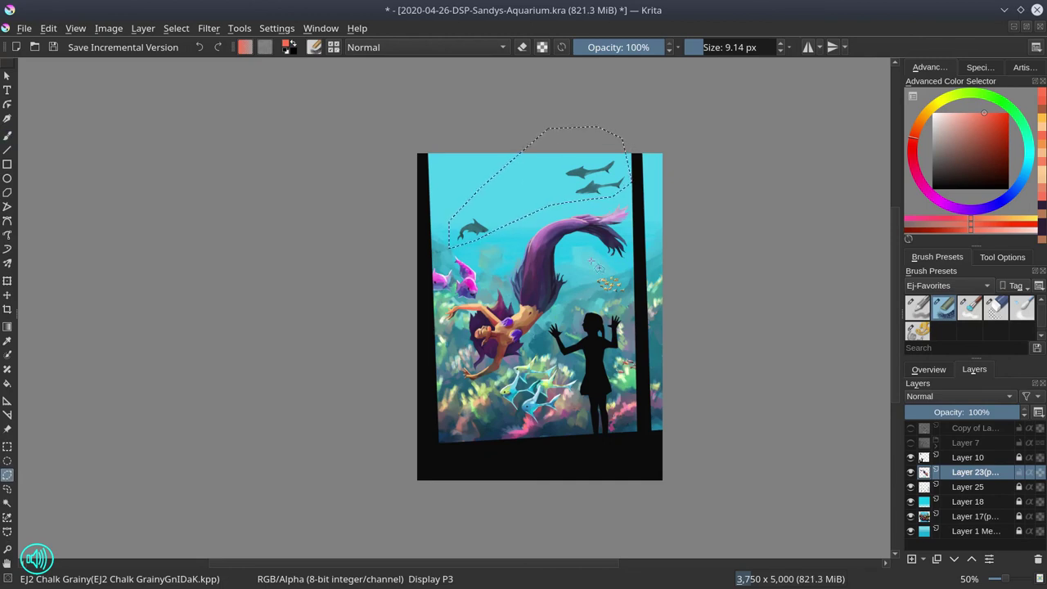
# Step: Fade the selected dolphin and sharks using the EJ4 Eraser Circle Copy preset at 32% opacity and about 316 px, and clear the selection
pyautogui.click(8, 136)
pyautogui.moveTo(463, 235); pyautogui.dragTo(484, 226)
pyautogui.hotkey('ctrl', 'z')
pyautogui.click(603, 47)
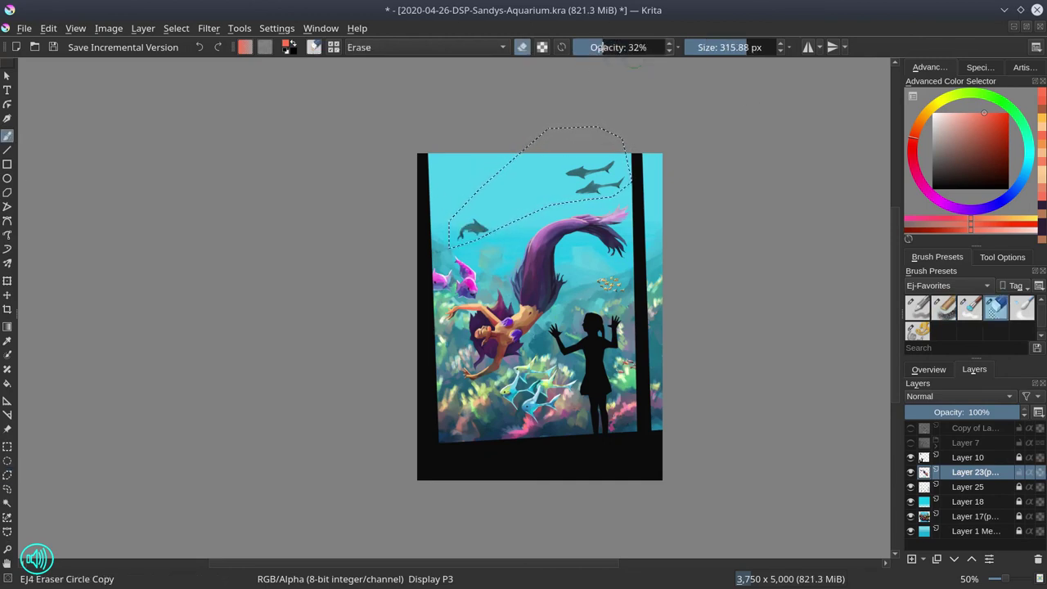
pyautogui.moveTo(565, 172)
pyautogui.mouseDown()
pyautogui.moveTo(648, 109)
pyautogui.moveTo(480, 252)
pyautogui.moveTo(582, 192)
pyautogui.mouseUp()
pyautogui.moveTo(463, 234); pyautogui.dragTo(485, 225)
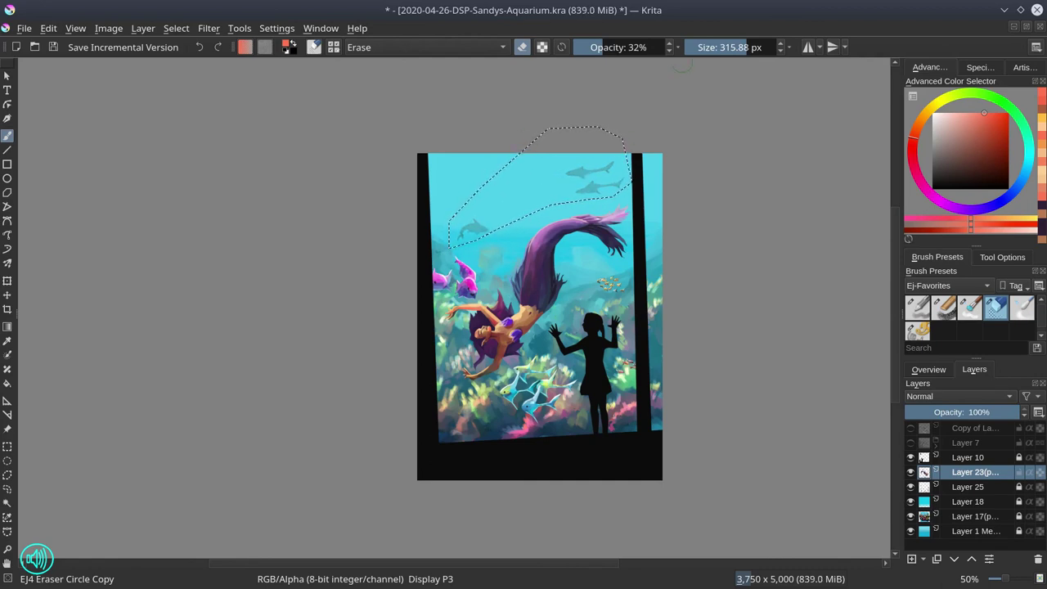
pyautogui.click(176, 28)
pyautogui.click(224, 63)
# Step: Mirror the canvas view horizontally and save the document
pyautogui.click(929, 369)
pyautogui.click(912, 561)
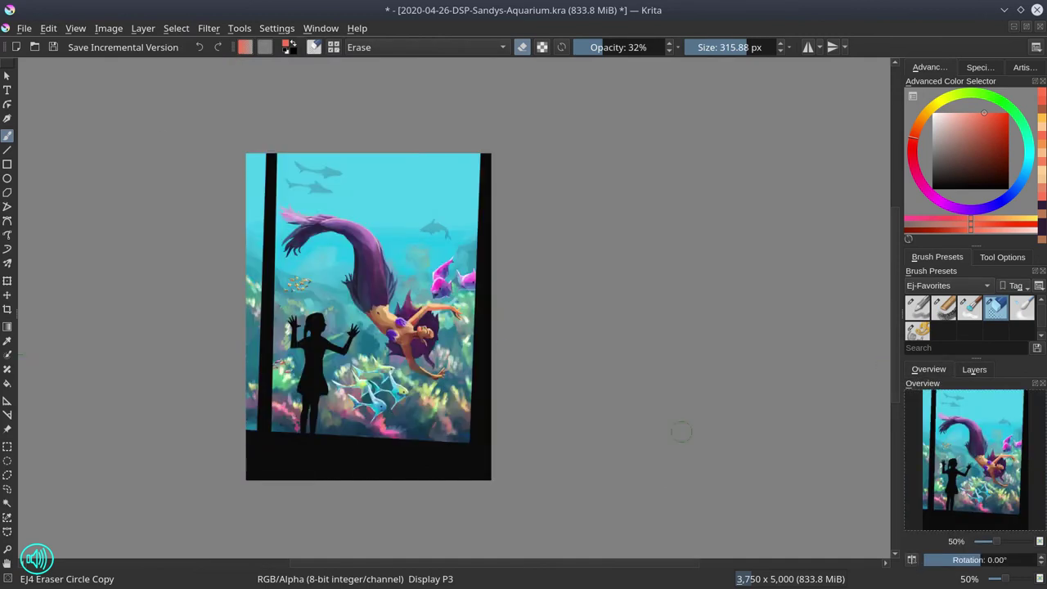
pyautogui.click(53, 47)
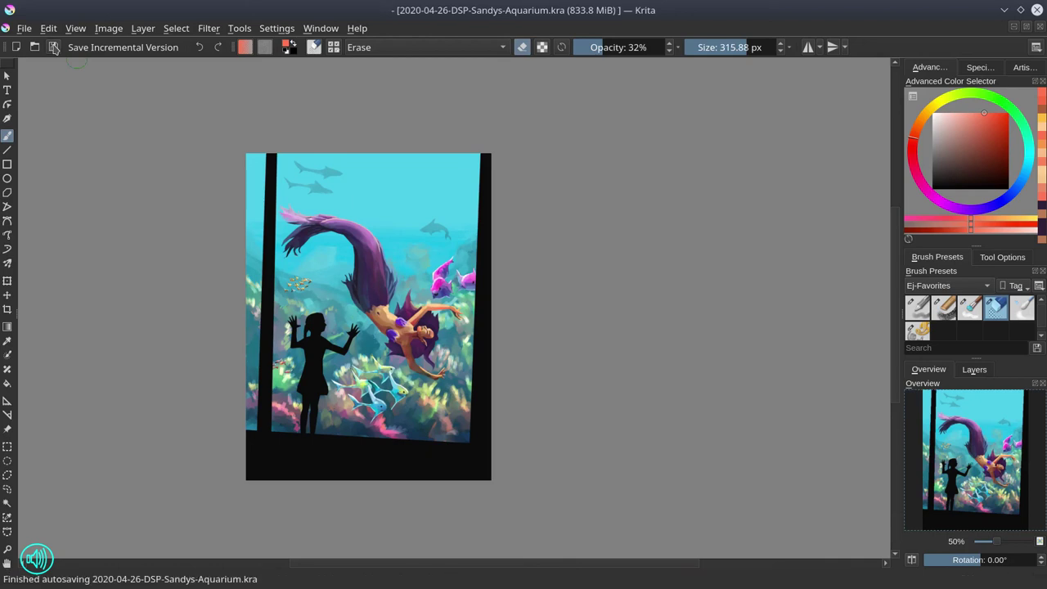
# Step: Brighten the mermaid's face and waist with a muted red in Color Dodge mode using the EJ2 Chalk Grainy brush
pyautogui.click(945, 308)
pyautogui.click(960, 145)
pyautogui.click(464, 48)
pyautogui.click(393, 147)
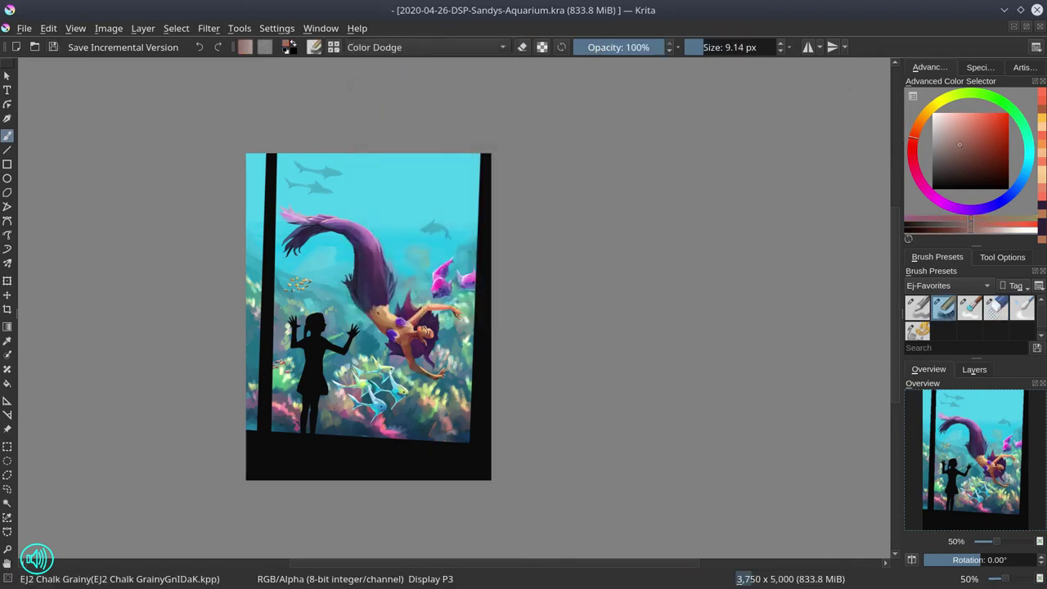
pyautogui.moveTo(409, 326); pyautogui.dragTo(440, 332)
pyautogui.scroll(2, 418, 337)
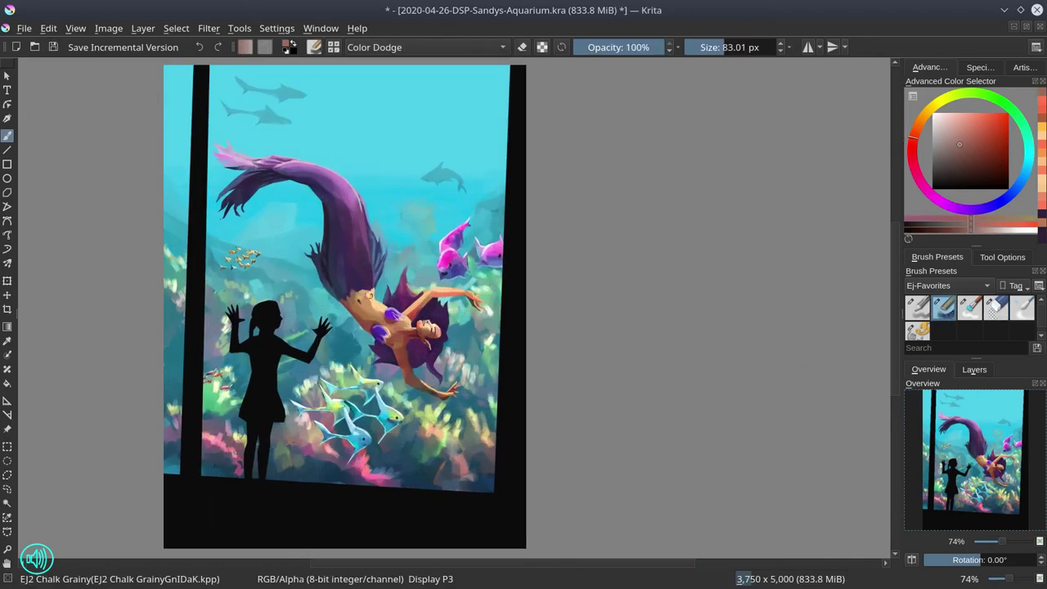
pyautogui.moveTo(369, 296)
pyautogui.mouseDown()
pyautogui.moveTo(396, 315)
pyautogui.moveTo(386, 321)
pyautogui.mouseUp()
# Step: Paint Color Dodge highlights along the upper curve of the mermaid's tail and fin at about 87 px
pyautogui.moveTo(277, 167); pyautogui.dragTo(350, 185)
pyautogui.moveTo(329, 175)
pyautogui.mouseDown()
pyautogui.moveTo(358, 229)
pyautogui.moveTo(360, 204)
pyautogui.mouseUp()
pyautogui.moveTo(279, 166); pyautogui.dragTo(229, 153)
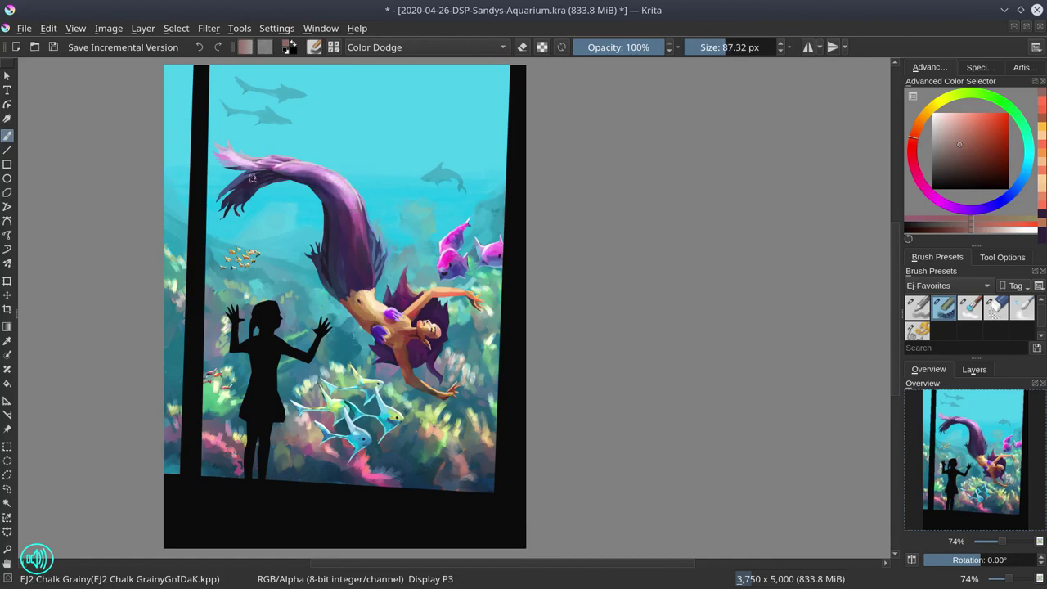
# Step: Add Color Dodge highlights to the mermaid's hair with the brush reduced to about 47 px
pyautogui.press('[')
pyautogui.press('[')
pyautogui.press('[')
pyautogui.press('[')
pyautogui.press('[')
pyautogui.press('[')
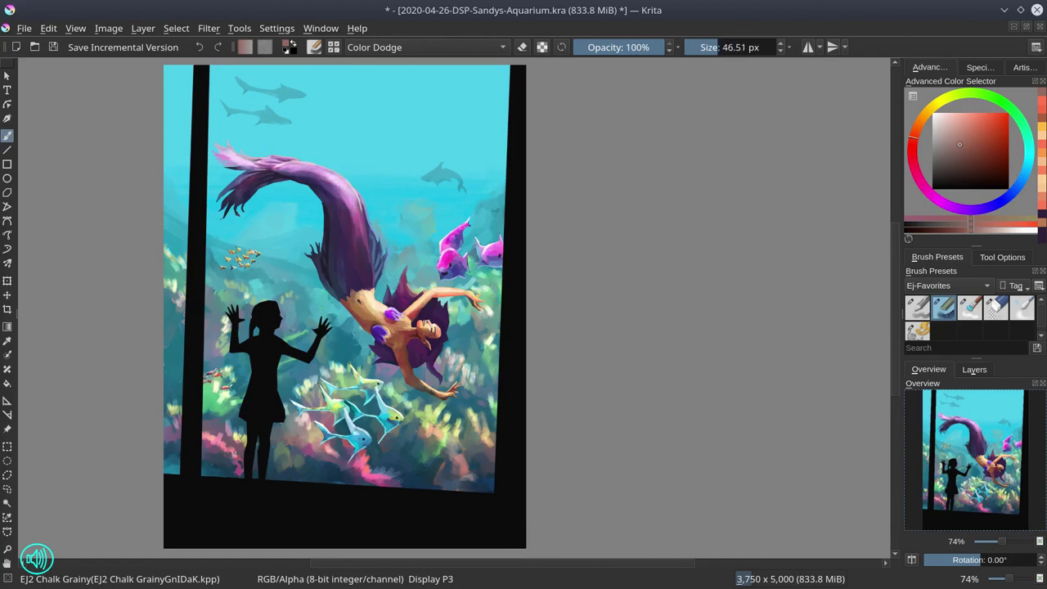
pyautogui.moveTo(439, 303); pyautogui.dragTo(446, 329)
pyautogui.moveTo(406, 268)
pyautogui.mouseDown()
pyautogui.moveTo(402, 290)
pyautogui.moveTo(419, 300)
pyautogui.moveTo(388, 302)
pyautogui.mouseUp()
# Step: Set the brush blending mode back to Normal and save the document
pyautogui.click(446, 48)
pyautogui.click(434, 196)
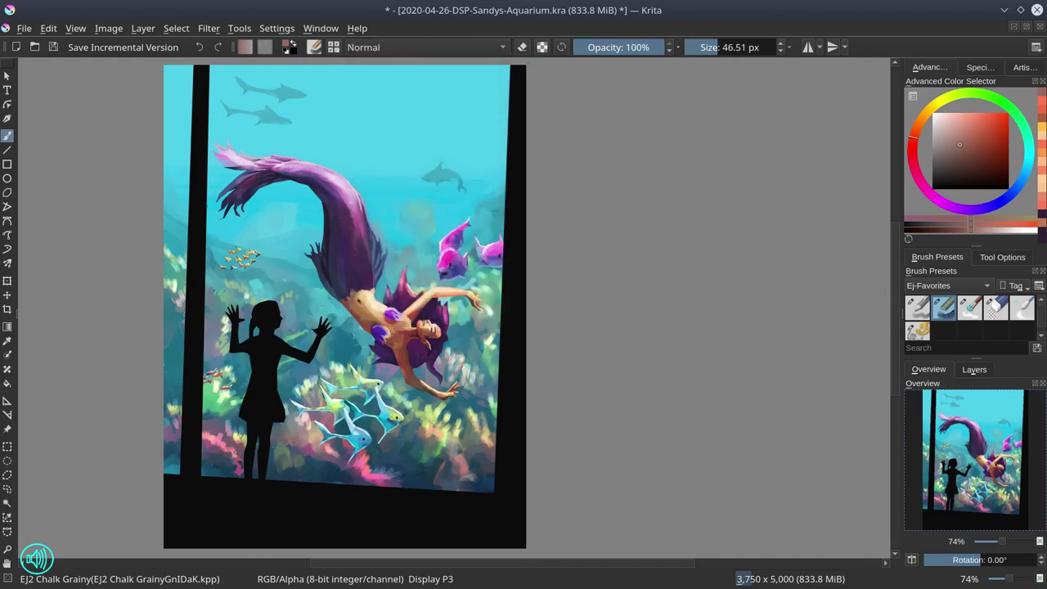
pyautogui.hotkey('ctrl', 's')
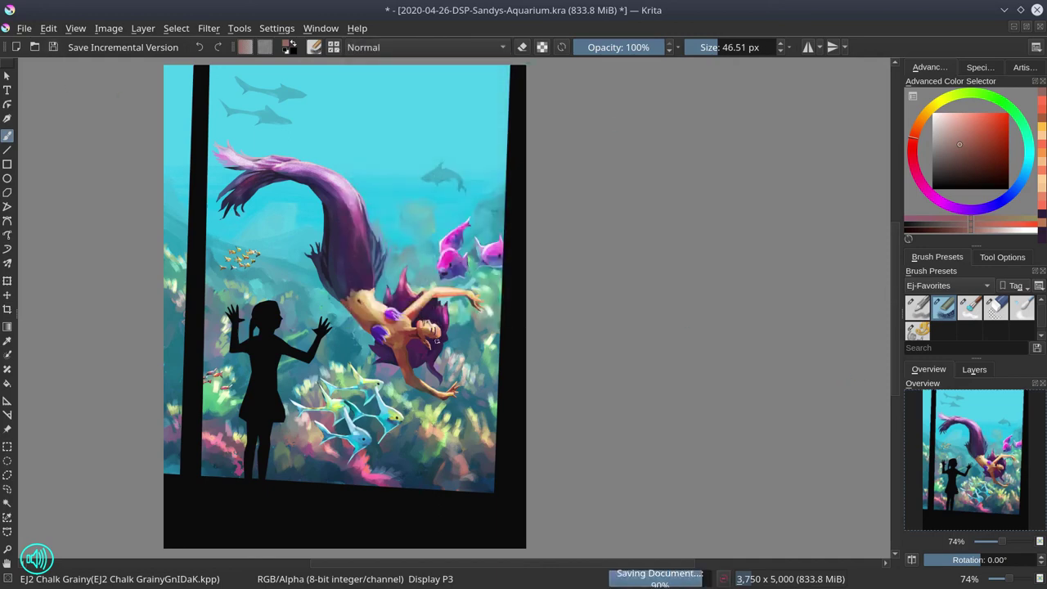
pyautogui.scroll(-3, 613, 353)
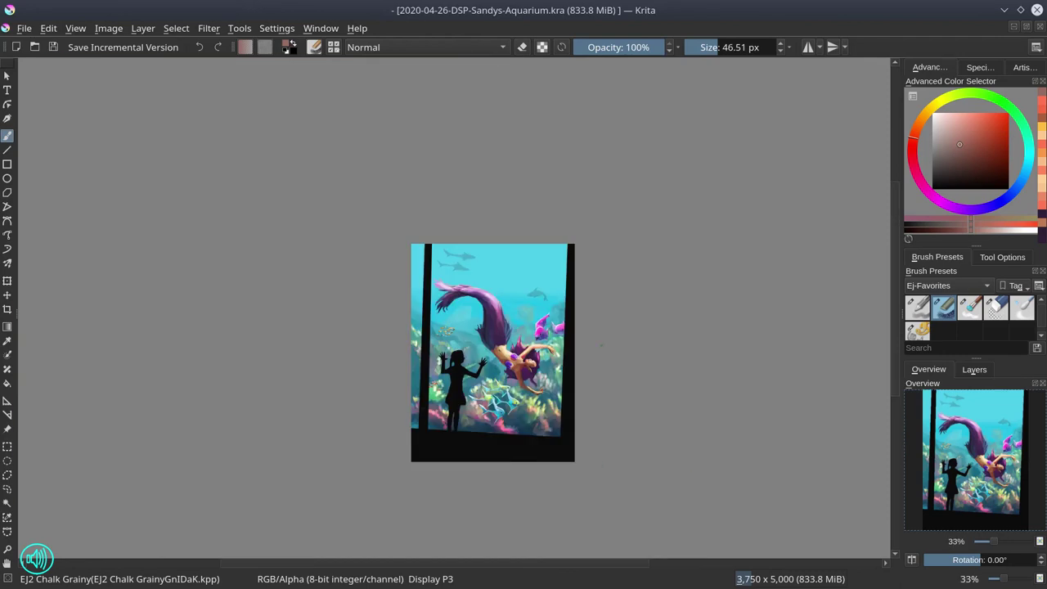
# Step: Unlock and select Layer 25, and switch to the EJ4 Eraser Circle Copy preset at 32% opacity
pyautogui.click(975, 369)
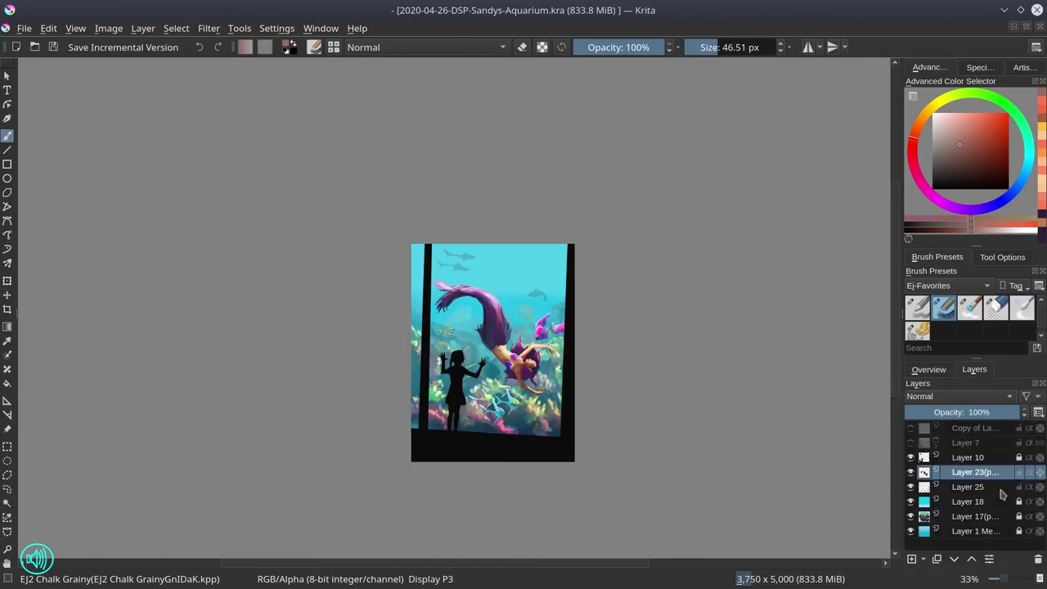
pyautogui.click(1002, 488)
pyautogui.click(996, 308)
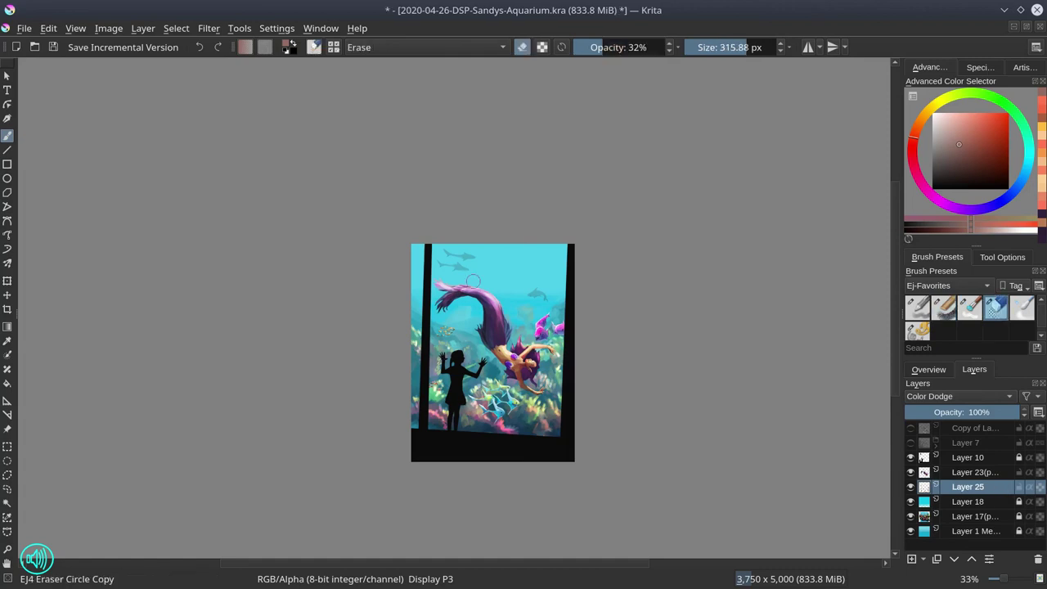
# Step: Delete the hidden copy layer at the head of the layer stack and save the document
pyautogui.click(974, 428)
pyautogui.click(1037, 560)
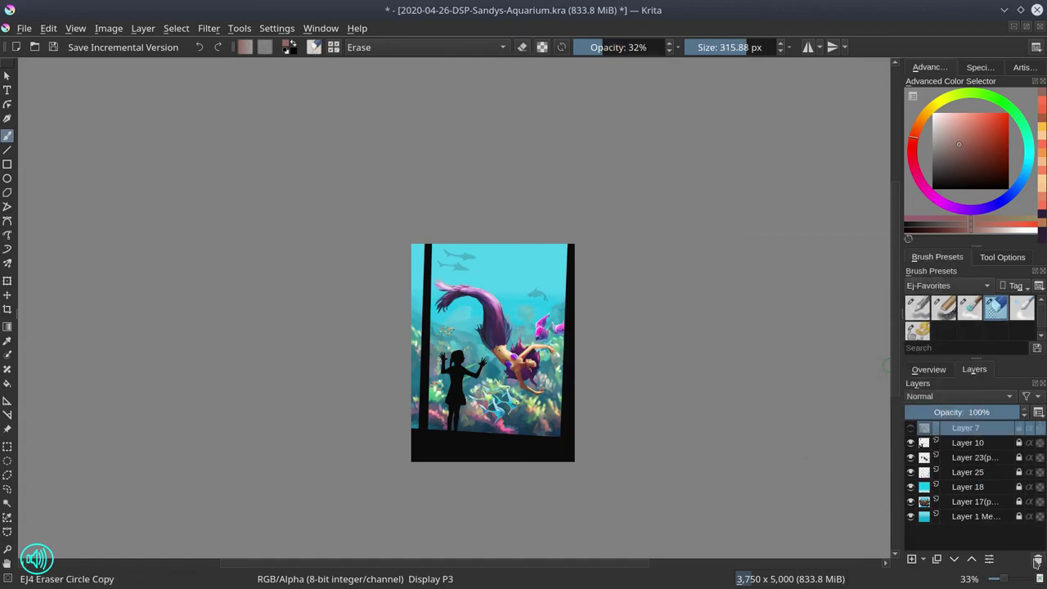
pyautogui.click(56, 49)
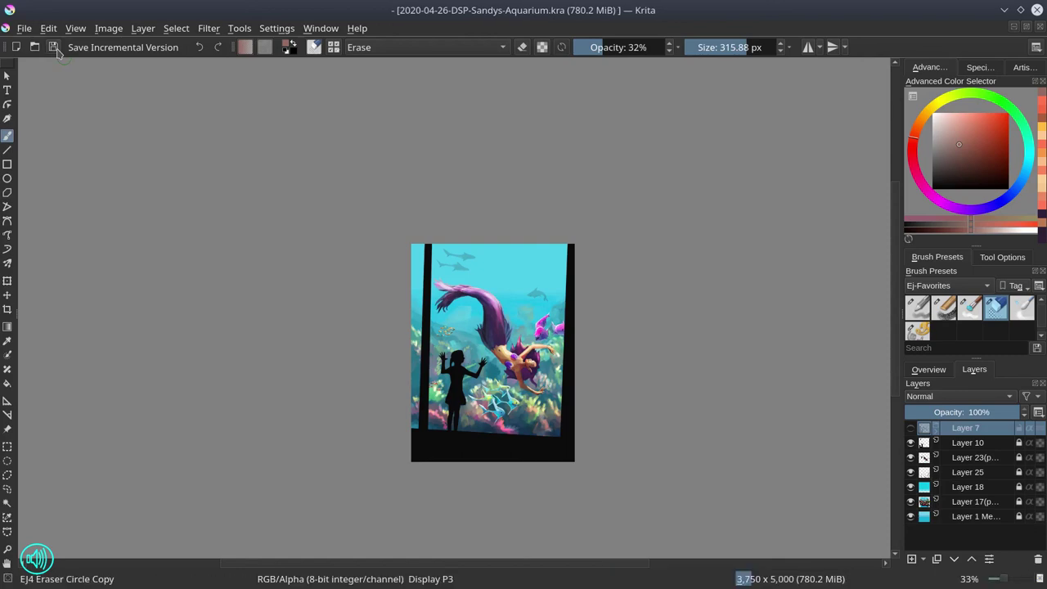
pyautogui.click(929, 369)
pyautogui.press('1')
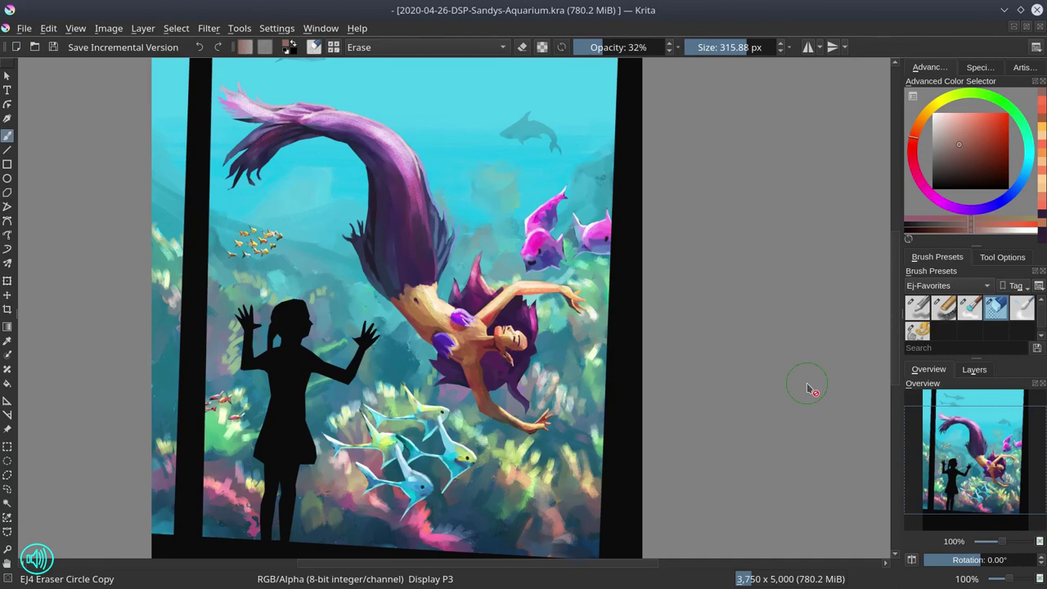
pyautogui.scroll(-2, 807, 388)
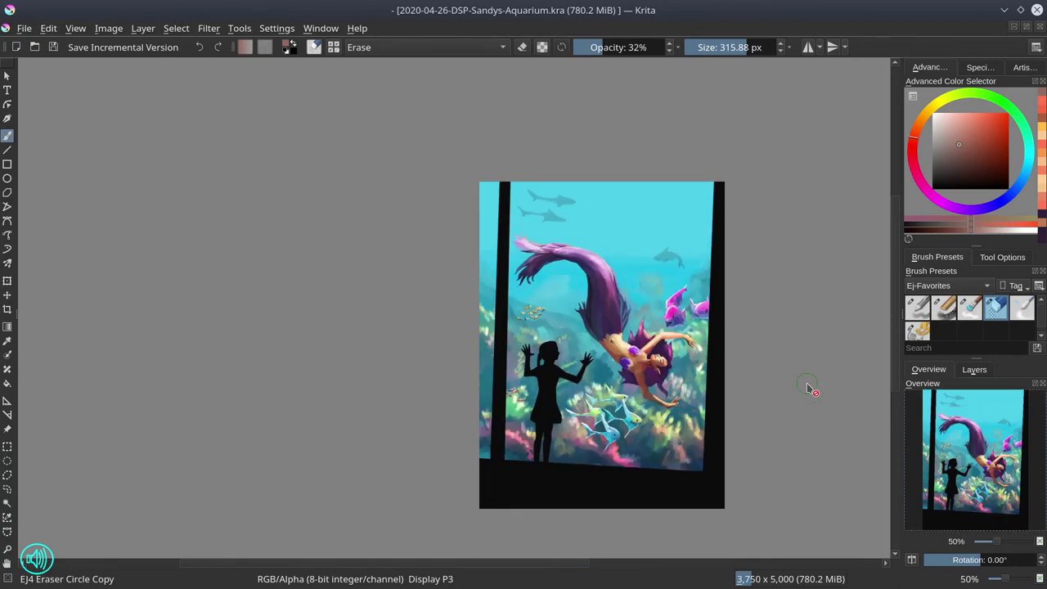